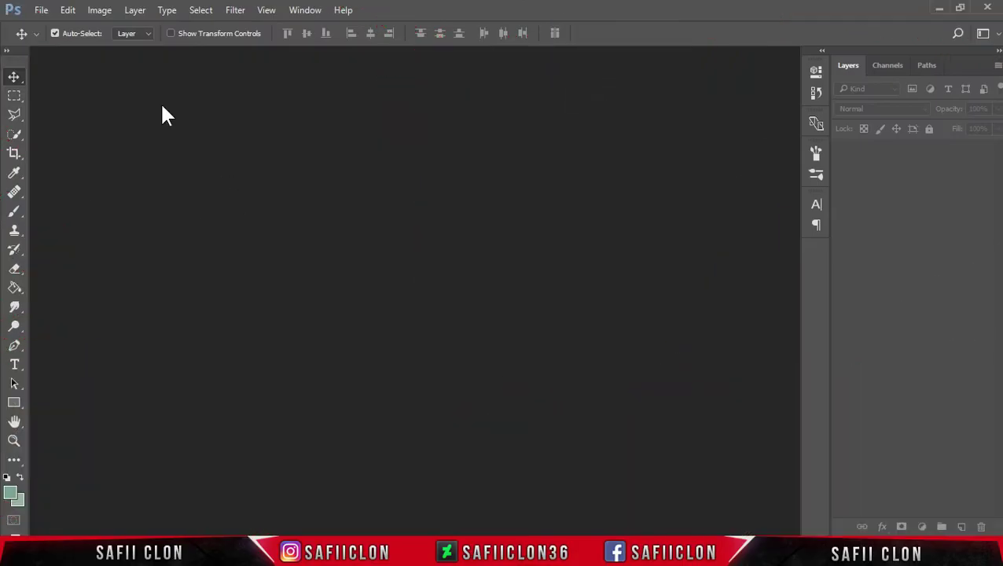
Open Photoshop's File menu to begin a new document.
click(41, 9)
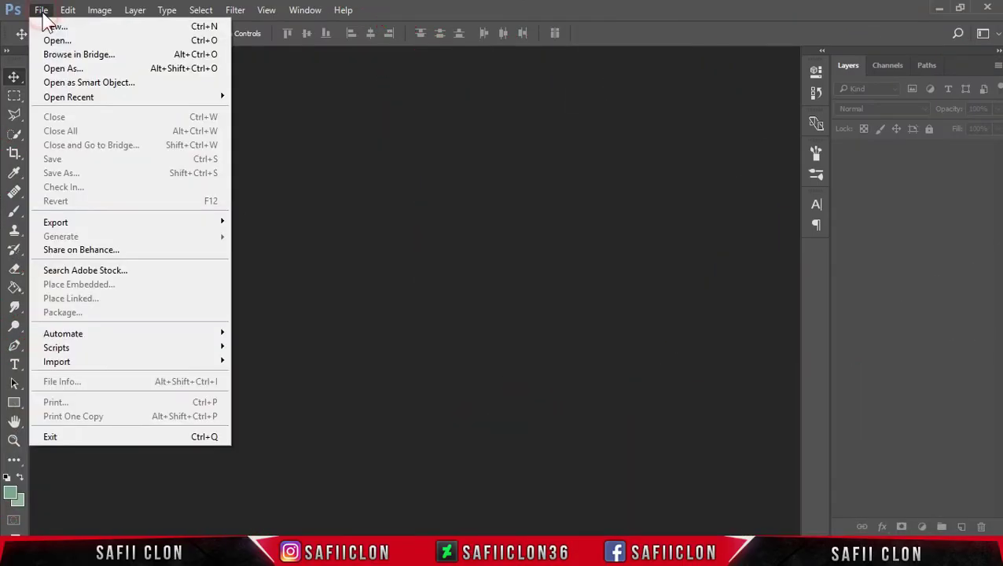
Create a new white document 1473×1920 px at 250 ppi.
click(55, 25)
click(432, 192)
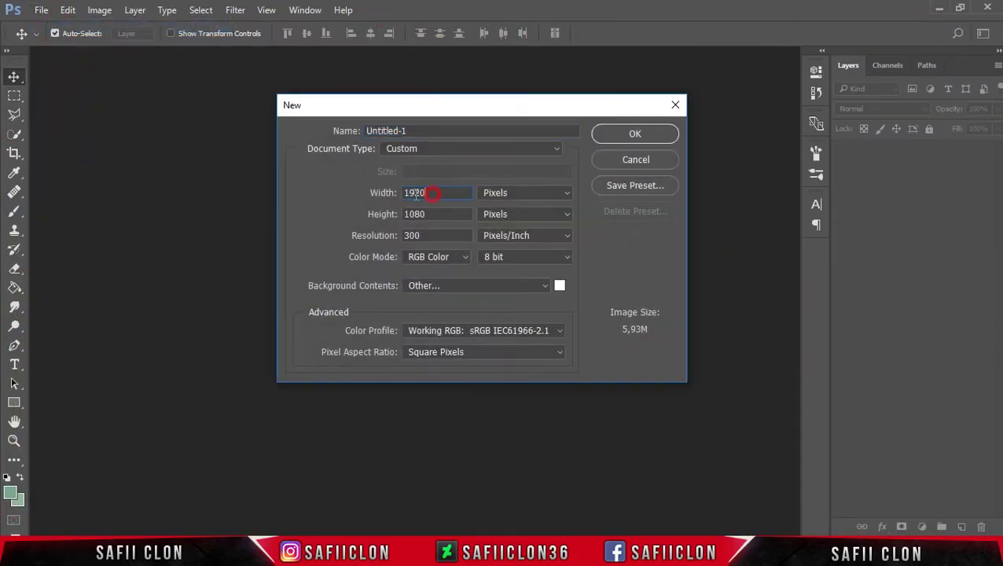
text(1)
text(192)
text(250)
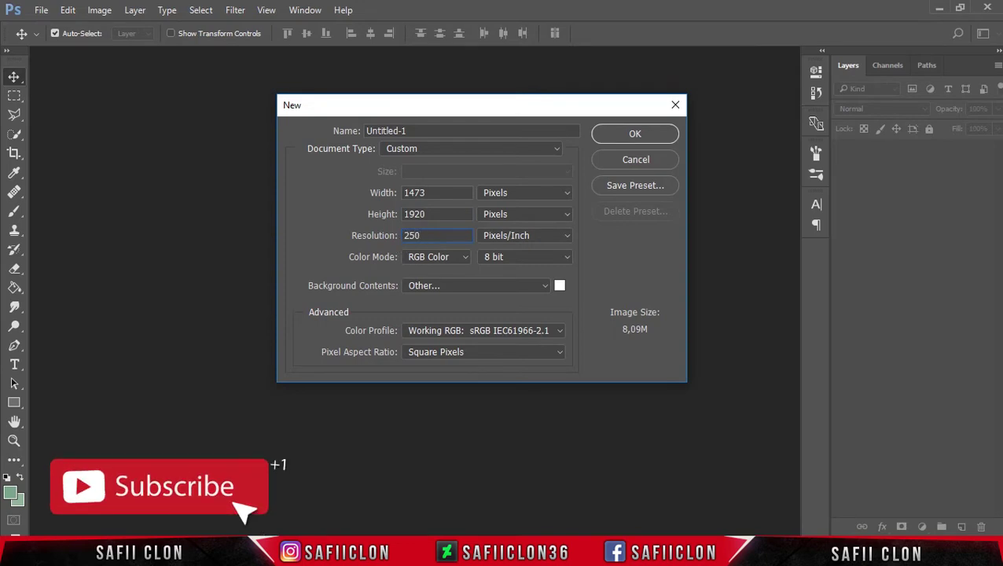
click(636, 135)
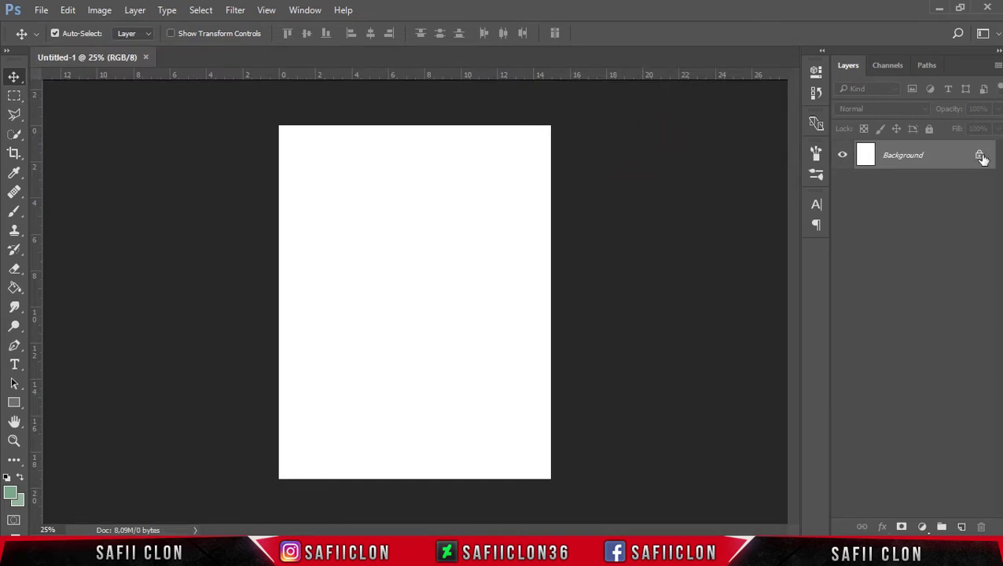
Unlock the background as Layer 0 and start opening an existing photo.
click(978, 155)
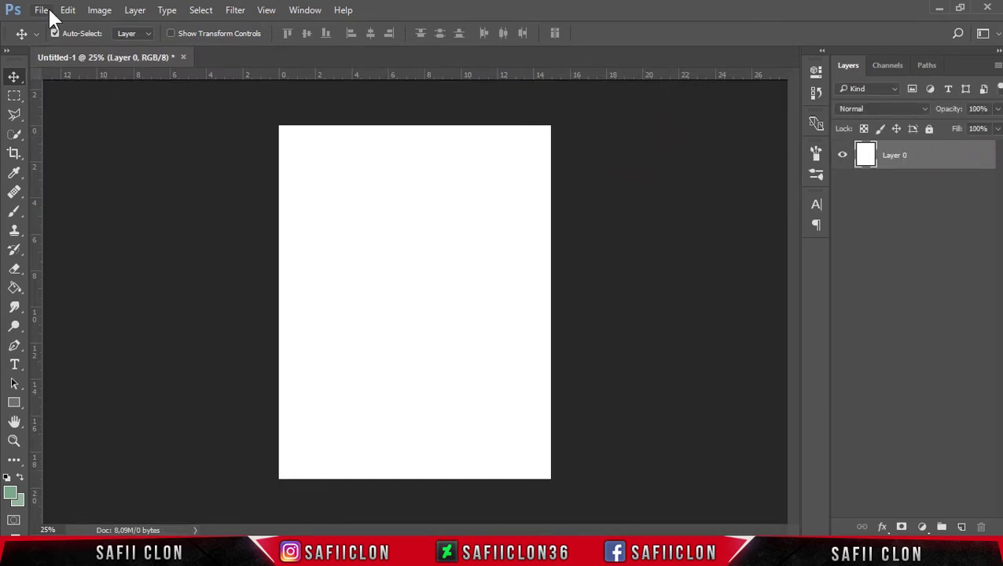
click(47, 10)
click(49, 39)
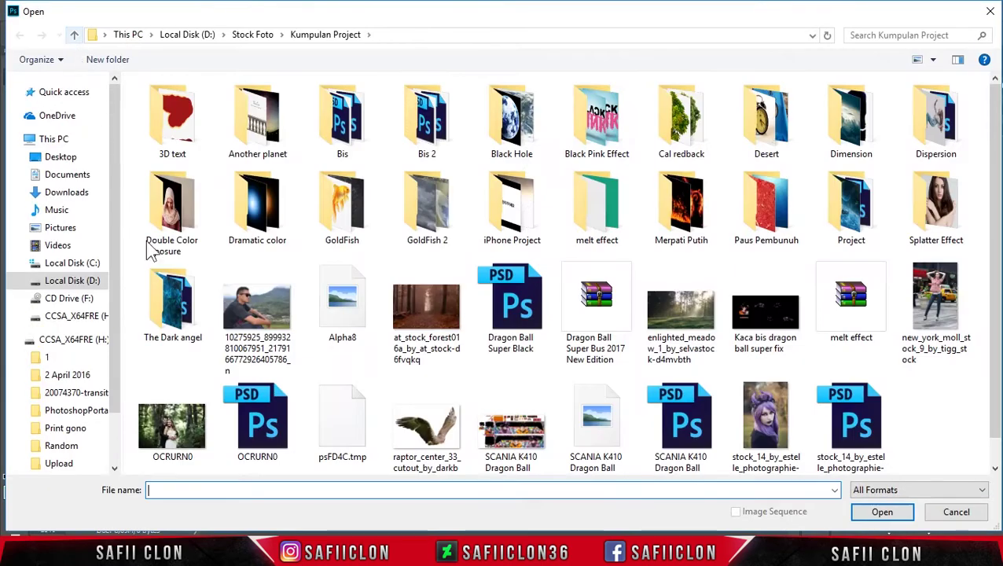
Open OCRURN0.jpg, unlock it as Layer 0, and set up a 22 px Quick Selection brush.
double_click(182, 424)
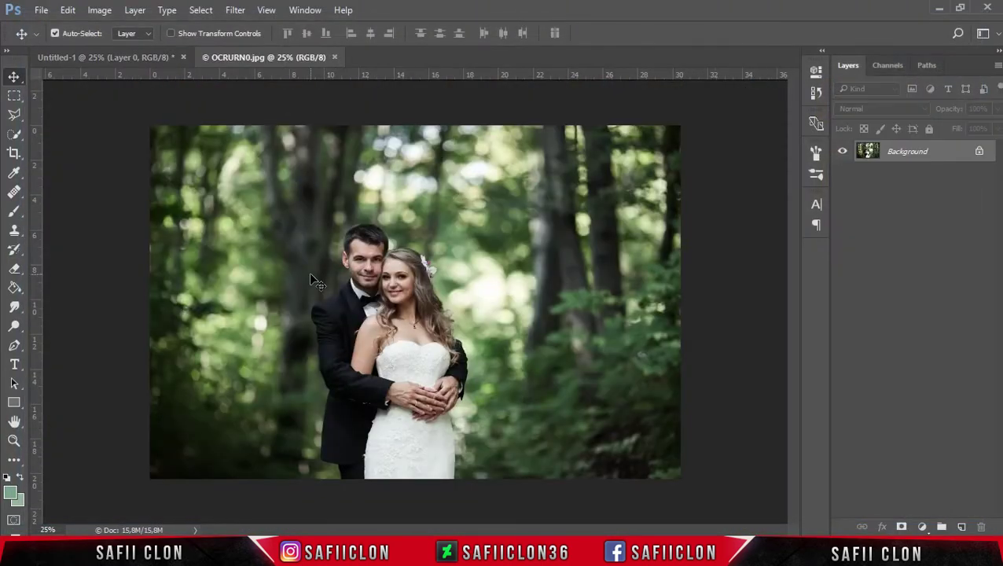
click(979, 151)
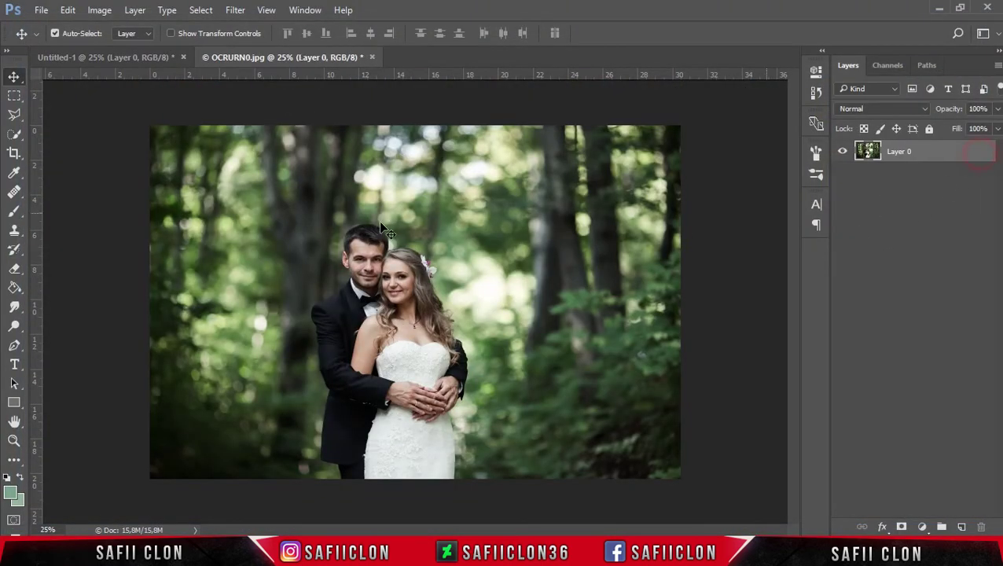
click(14, 137)
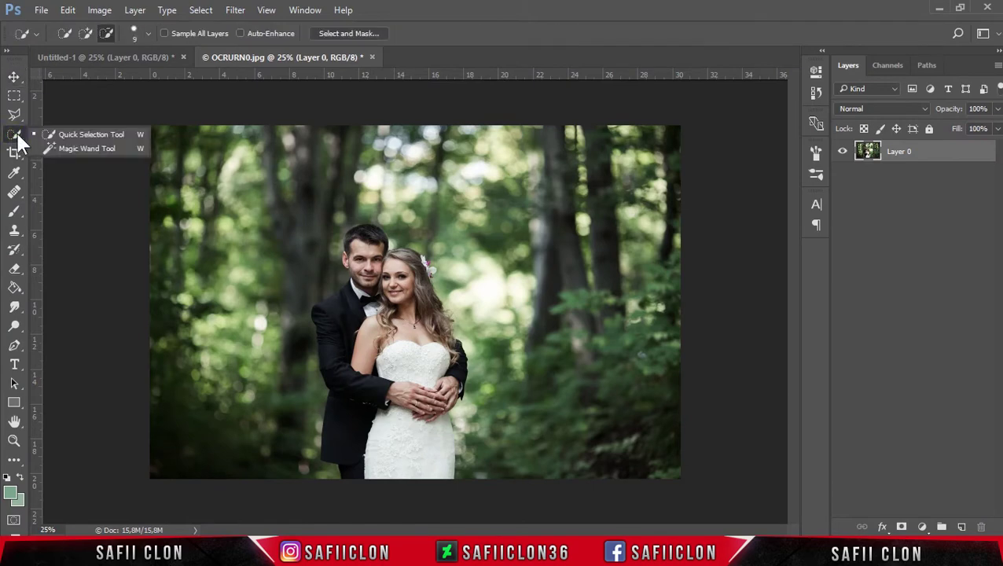
click(85, 135)
key(ctrl+plus)
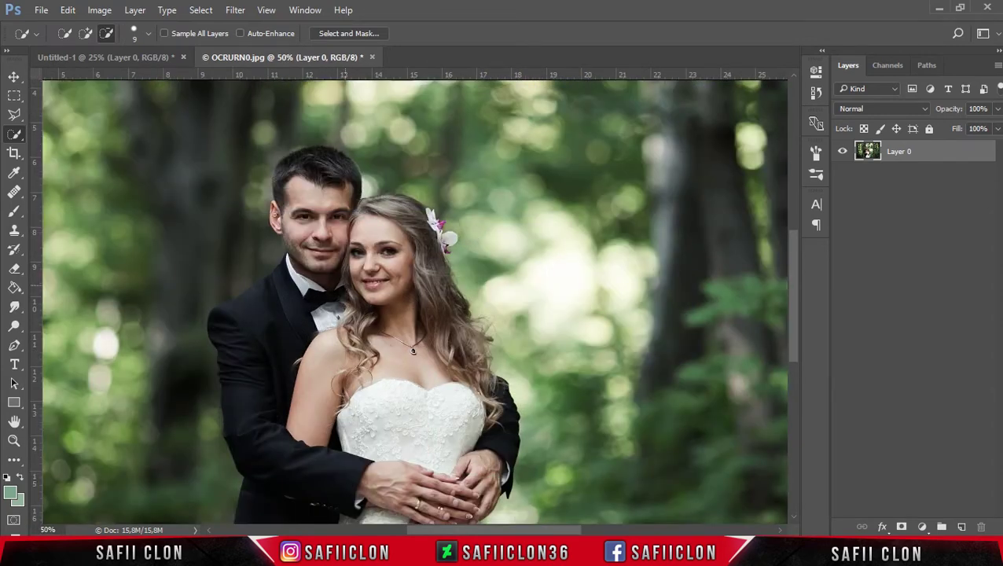
click(146, 34)
click(84, 76)
click(148, 34)
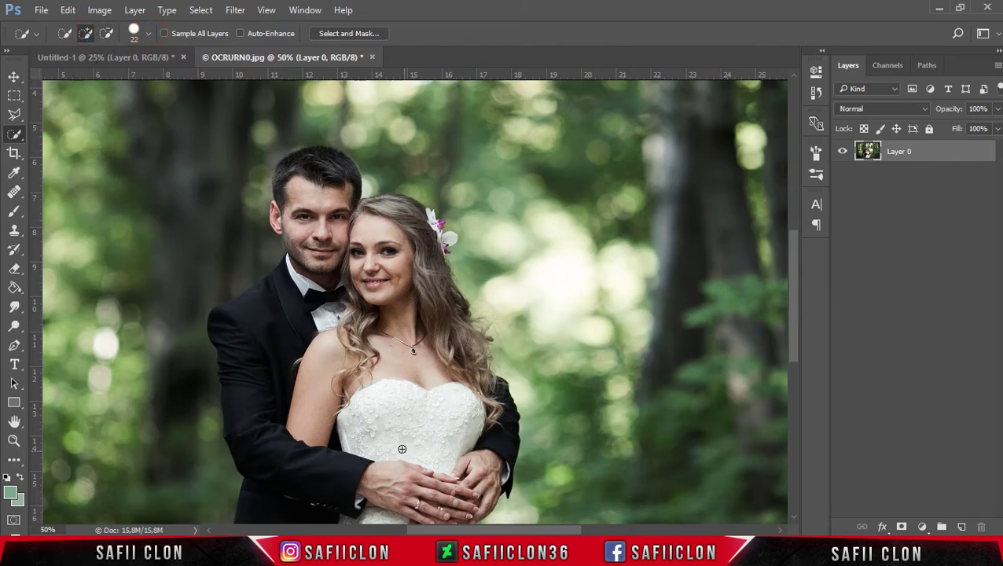
Quick-select the couple's dress and suit, then zoom to 100% on their faces.
drag(797, 299, 802, 357)
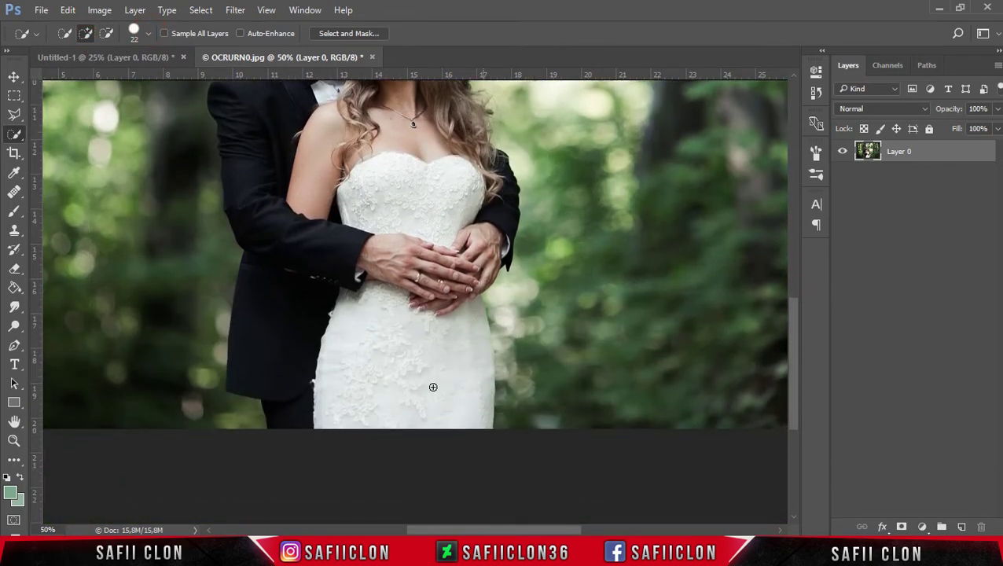
drag(370, 435, 315, 179)
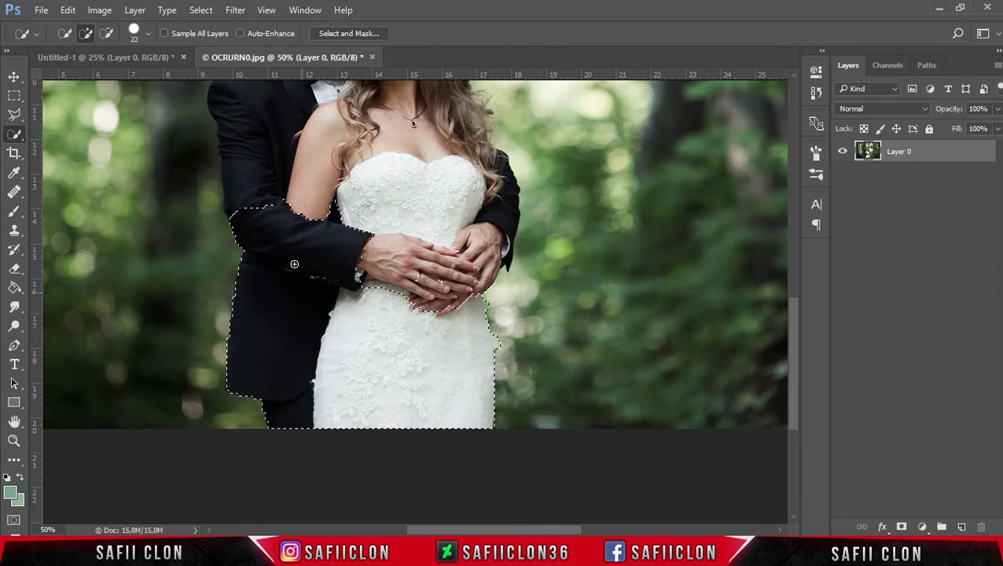
drag(794, 381, 796, 344)
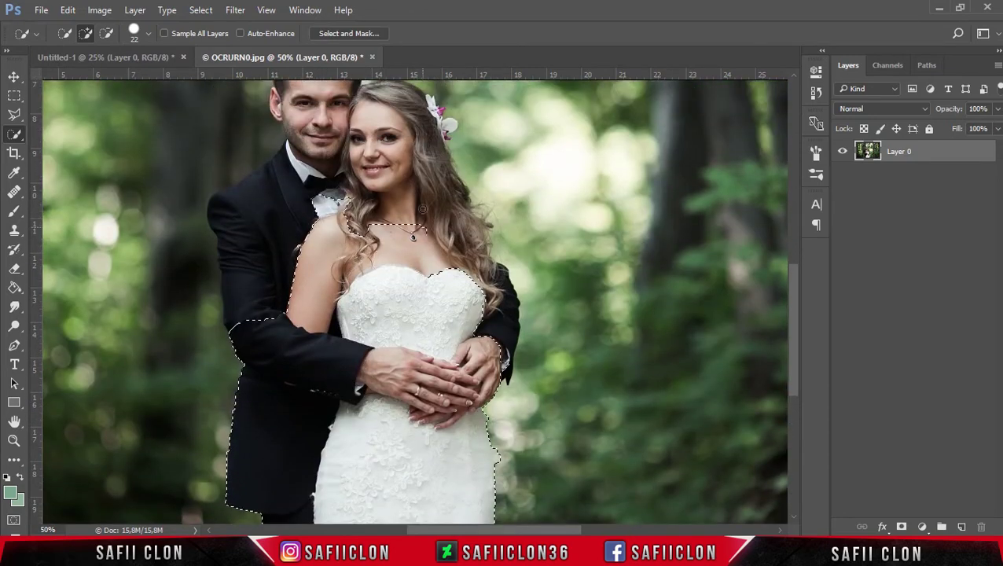
scroll(798, 346, up, 3)
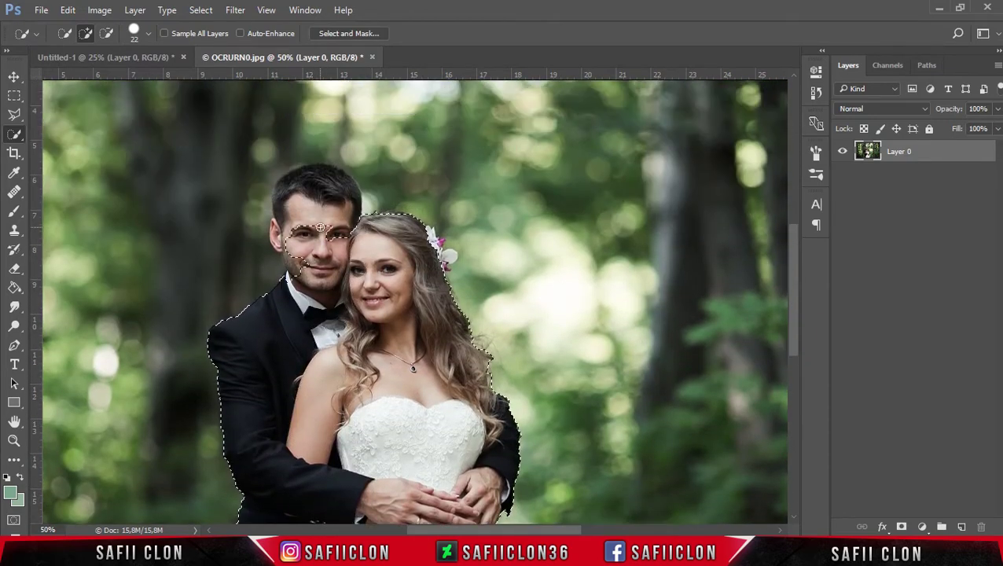
key(ctrl+1)
scroll(388, 301, left, 5)
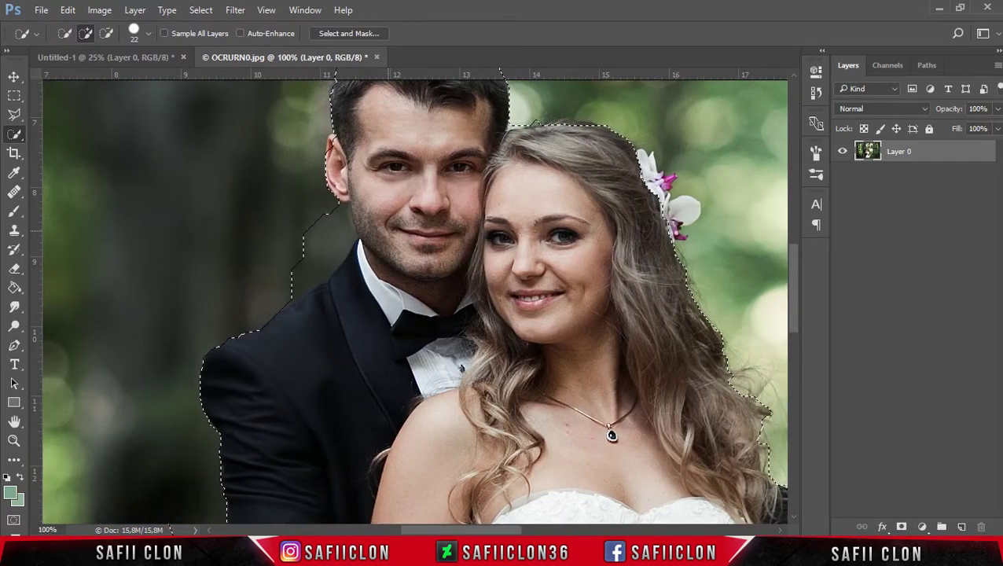
scroll(314, 236, up, 3)
With an 8 px brush, extend the selection over the bride's head and hair and the groom's head.
click(148, 33)
drag(81, 75, 76, 66)
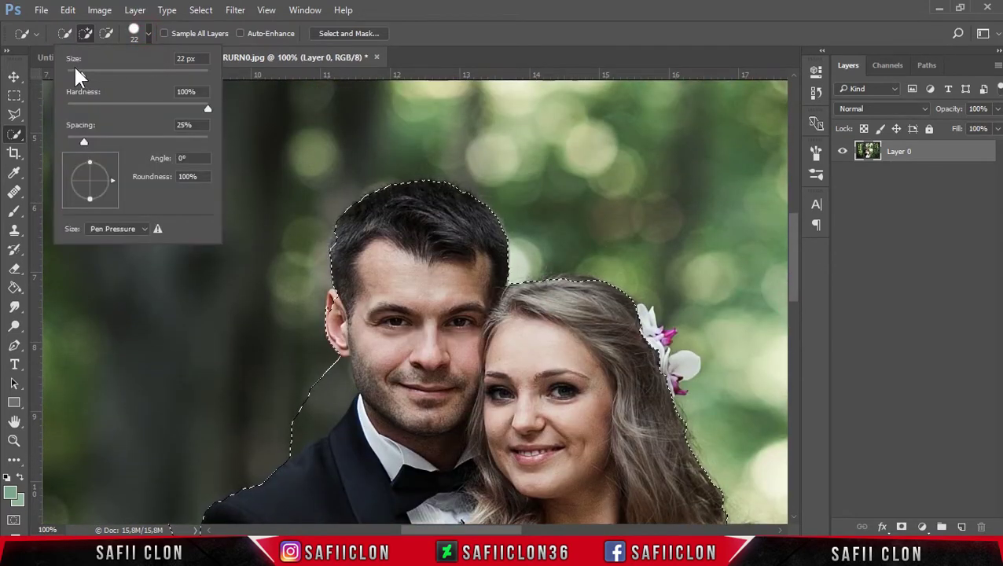
click(336, 303)
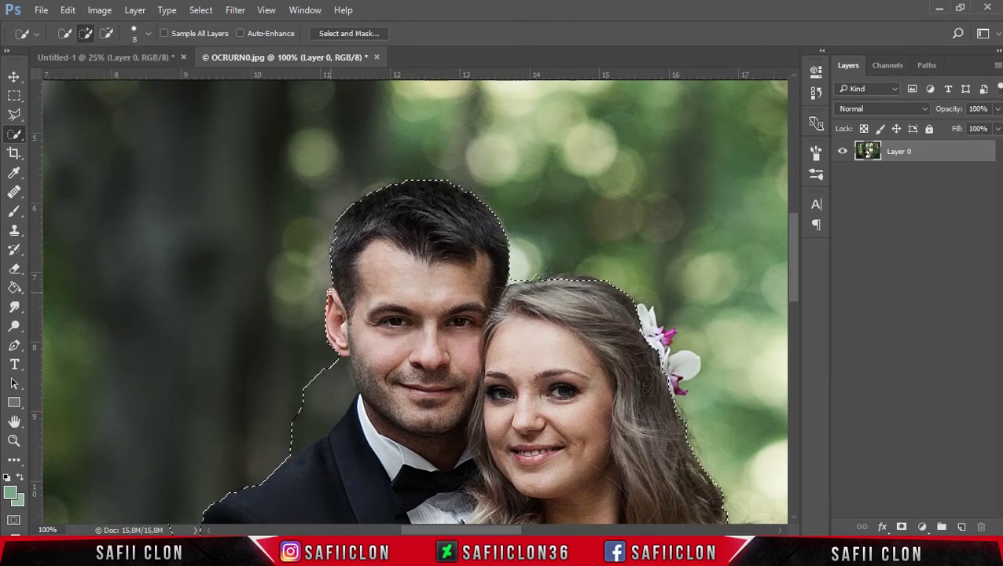
click(549, 285)
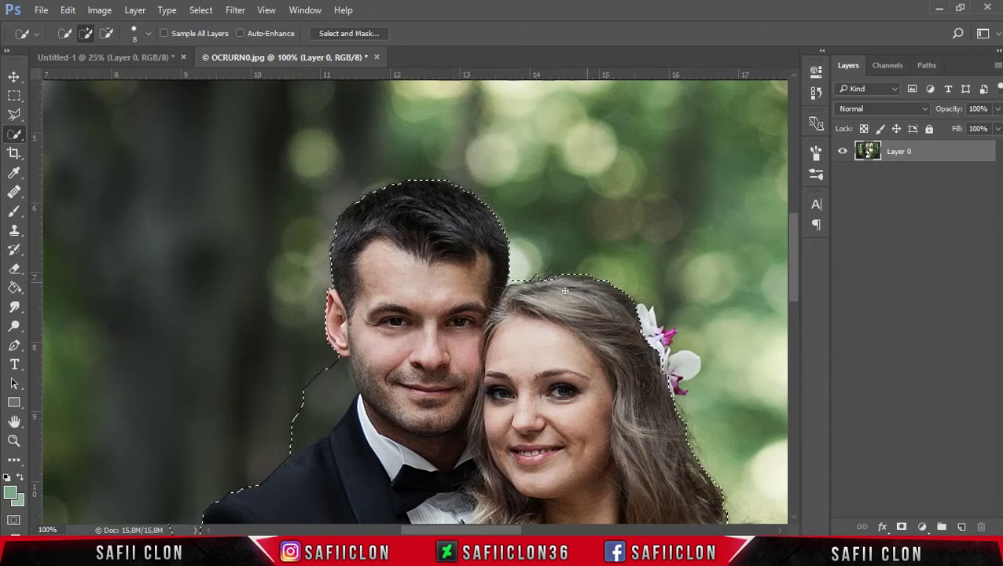
drag(794, 271, 794, 294)
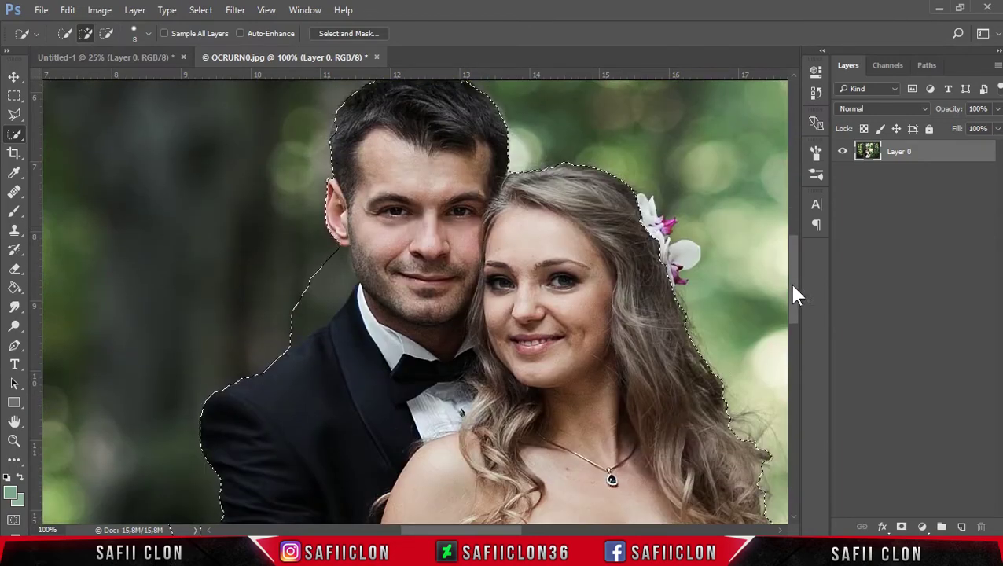
drag(743, 452, 458, 340)
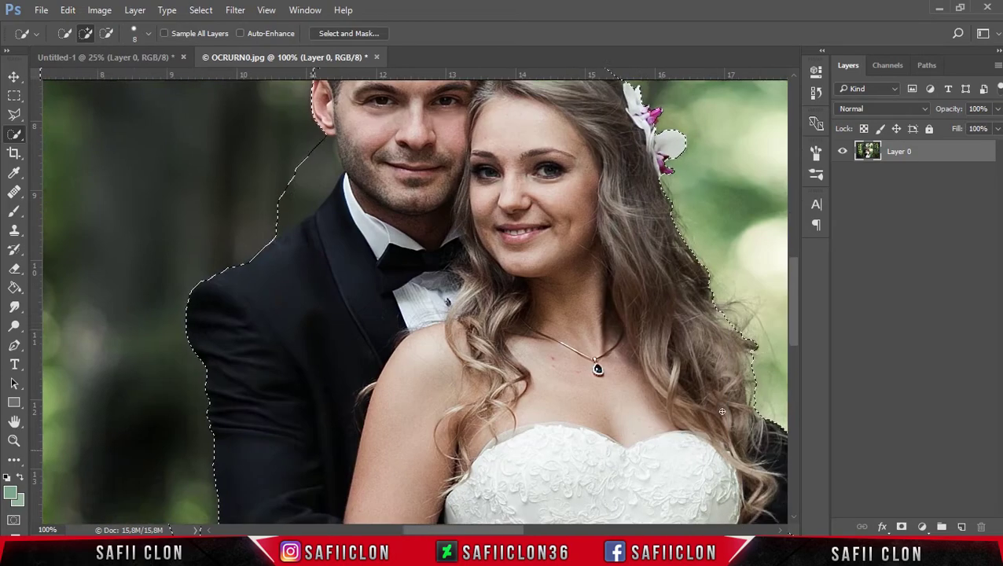
scroll(456, 337, left, 5)
scroll(456, 337, up, 3)
drag(321, 206, 536, 244)
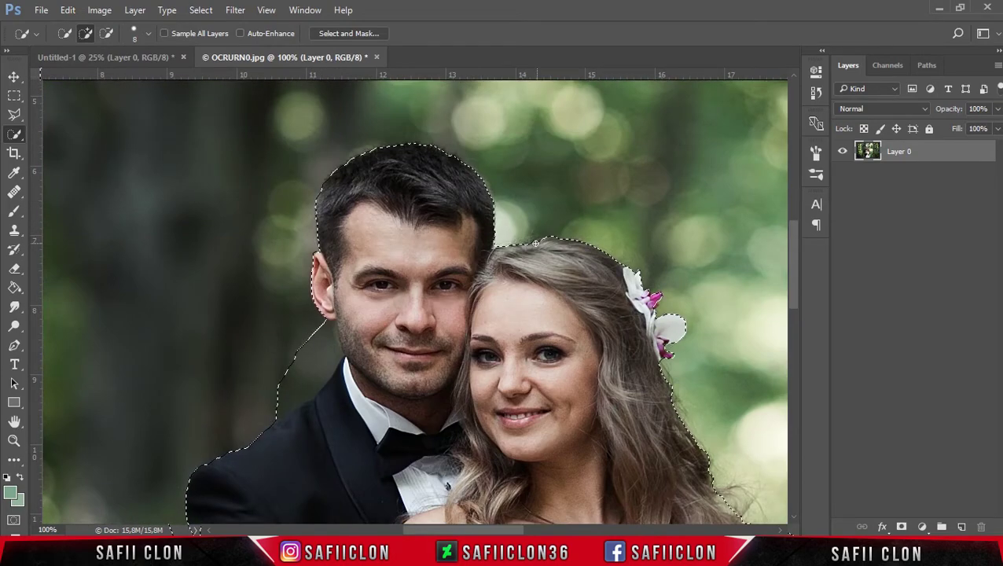
Subtract stray background along the groom's neck and shoulder from the selection.
click(106, 33)
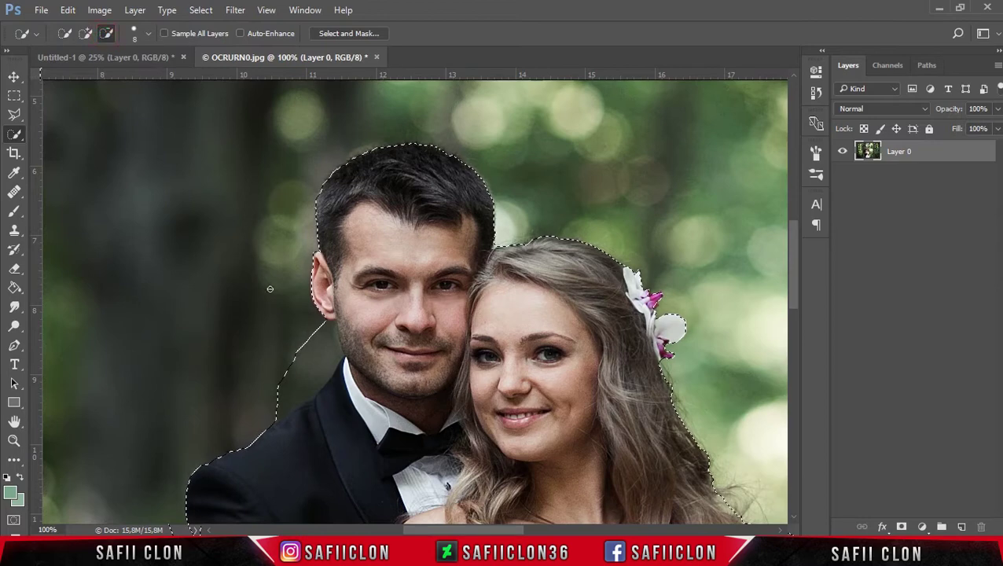
drag(298, 340, 281, 384)
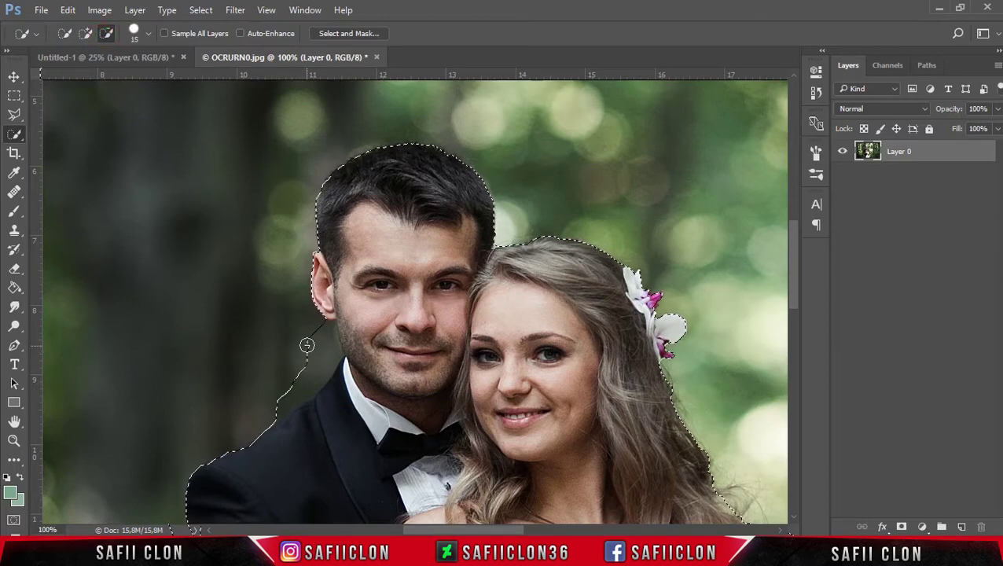
drag(282, 375, 289, 405)
key(bracketright)
key(bracketright)
key(bracketright)
key(bracketleft)
key(bracketleft)
scroll(800, 388, down, 5)
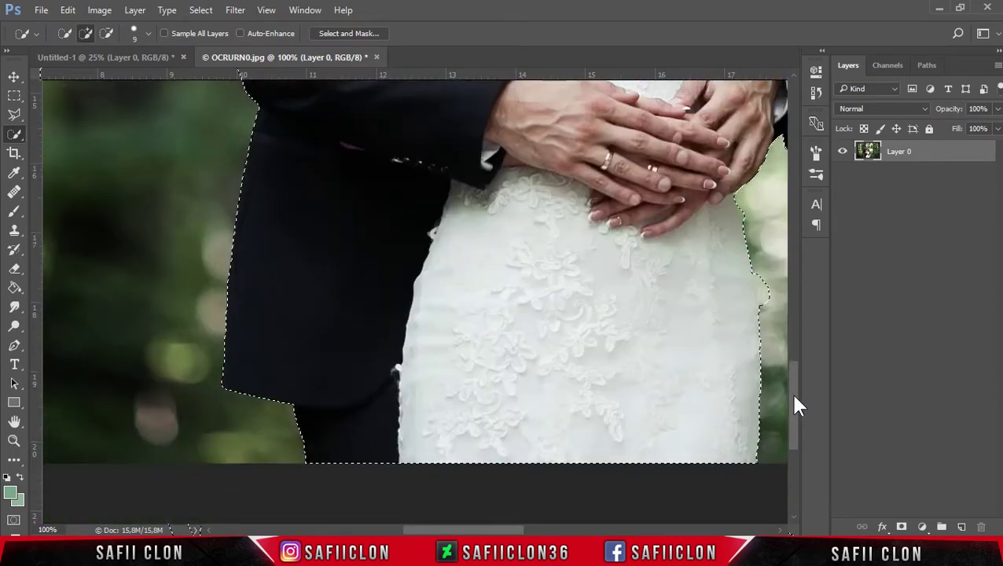
scroll(799, 388, right, 5)
scroll(524, 237, up, 4)
key(ctrl+minus)
key(ctrl+minus)
key(ctrl+minus)
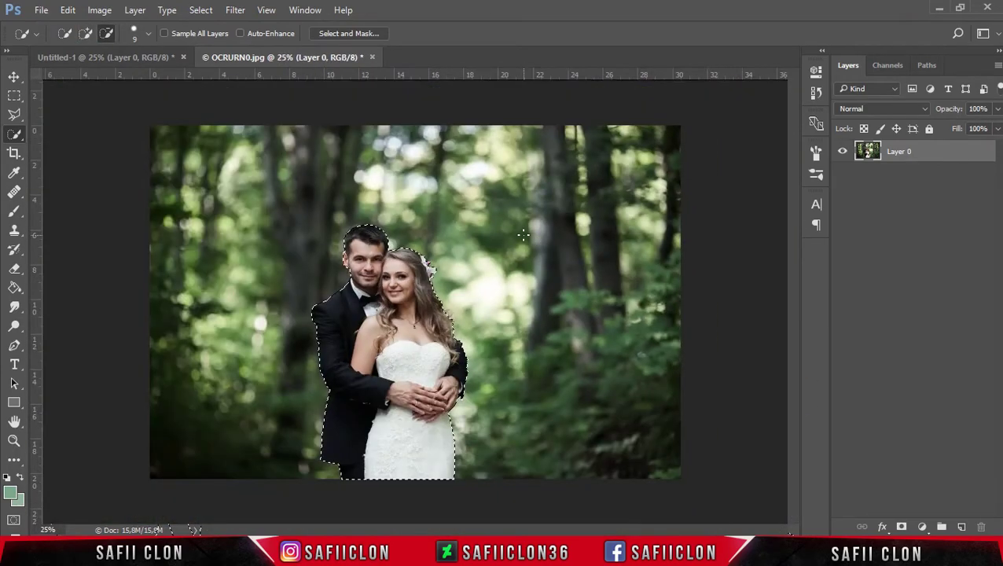
click(921, 154)
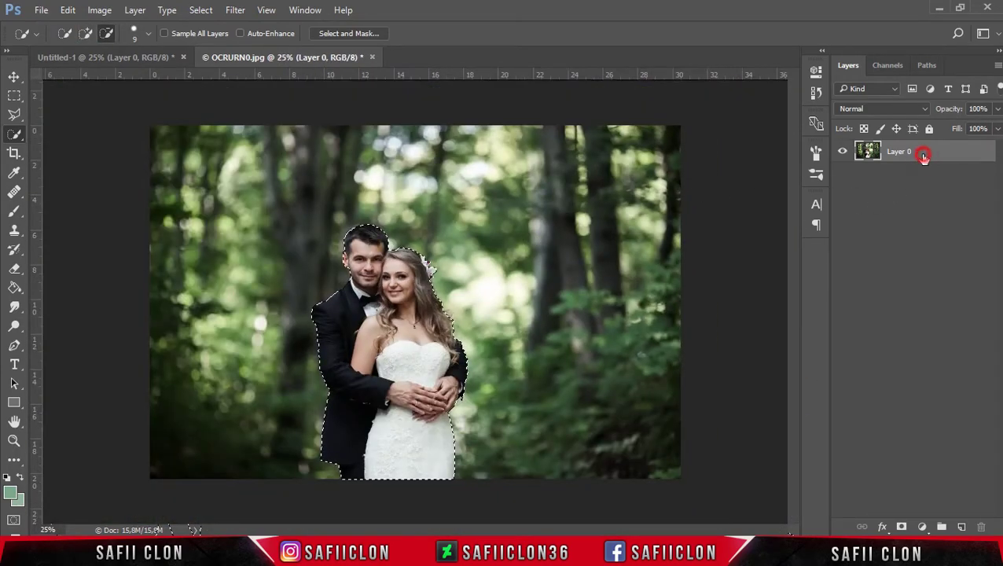
Add a layer mask hiding the forest, then choose Select and Mask from the mask's menu.
click(902, 527)
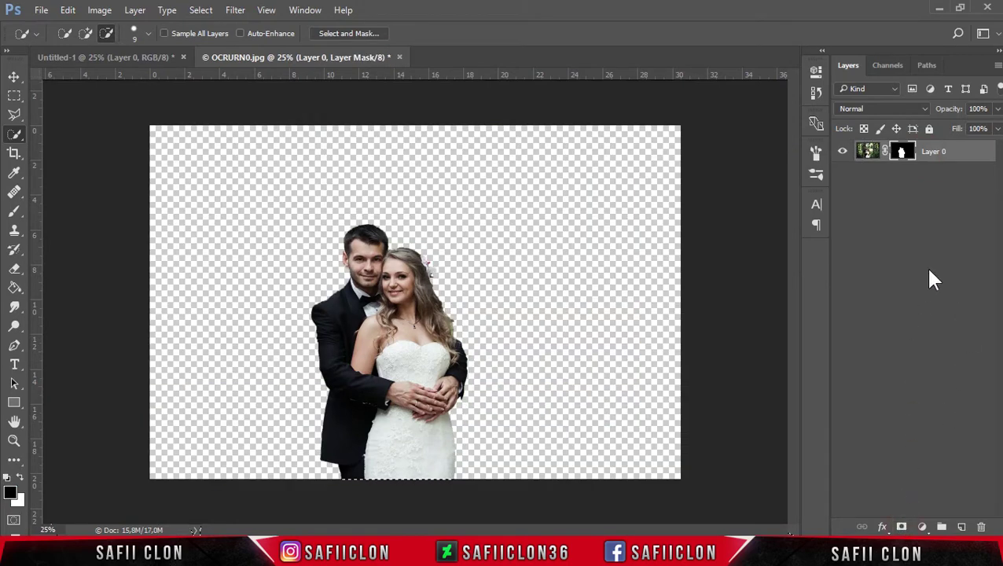
right_click(902, 152)
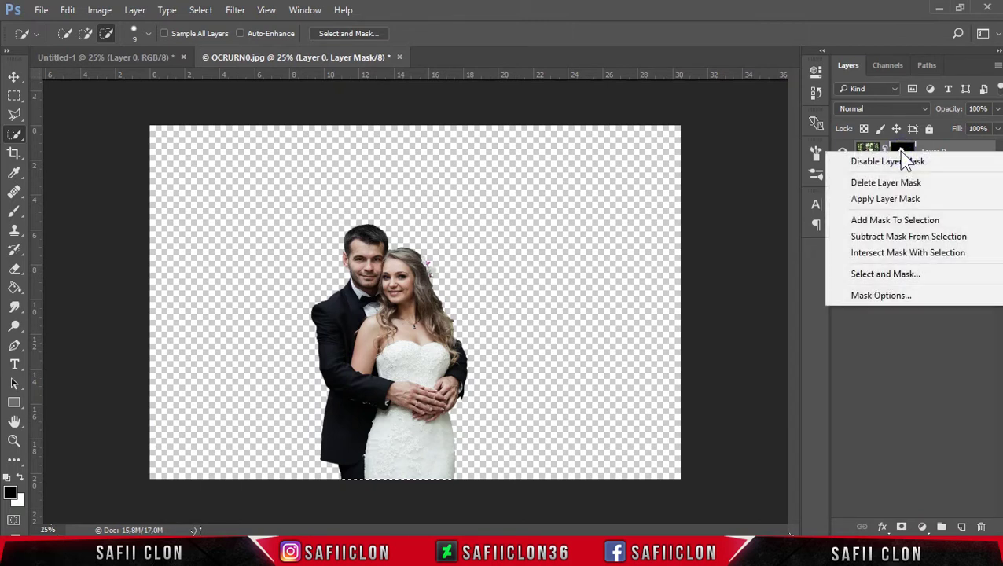
click(896, 274)
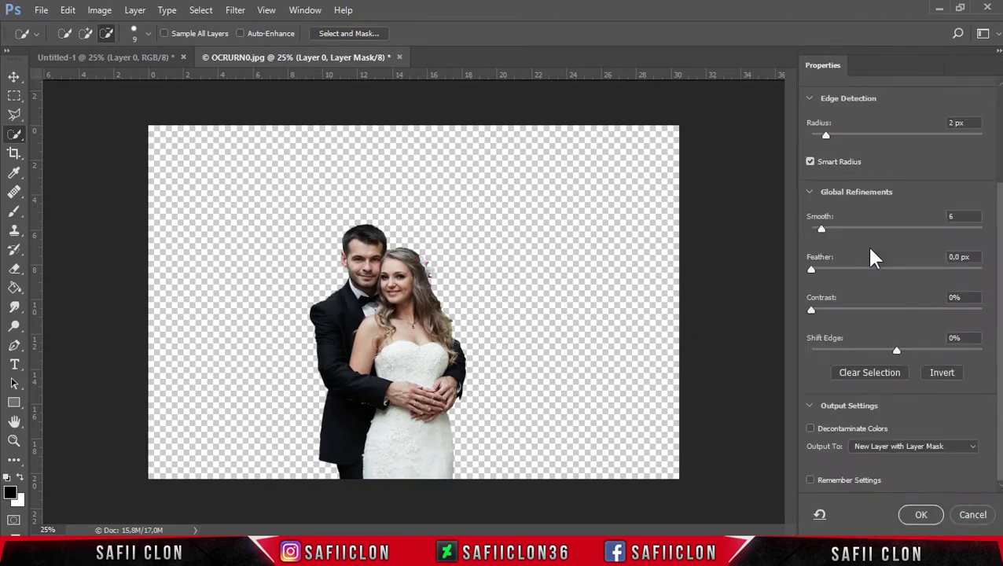
Set edge detection Radius 2 px with Smart Radius on and Smooth 5.
key(ctrl+plus)
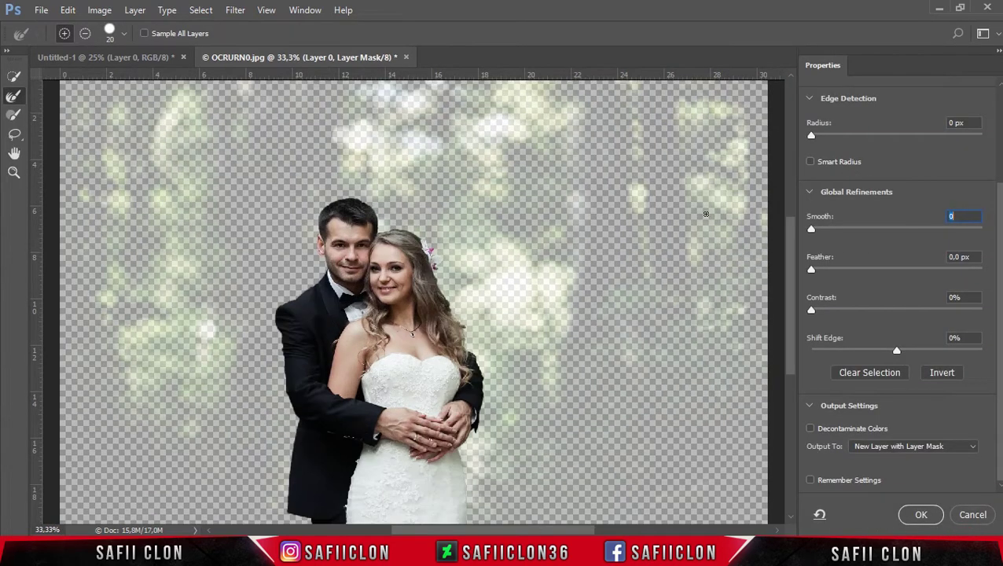
key(ctrl+plus)
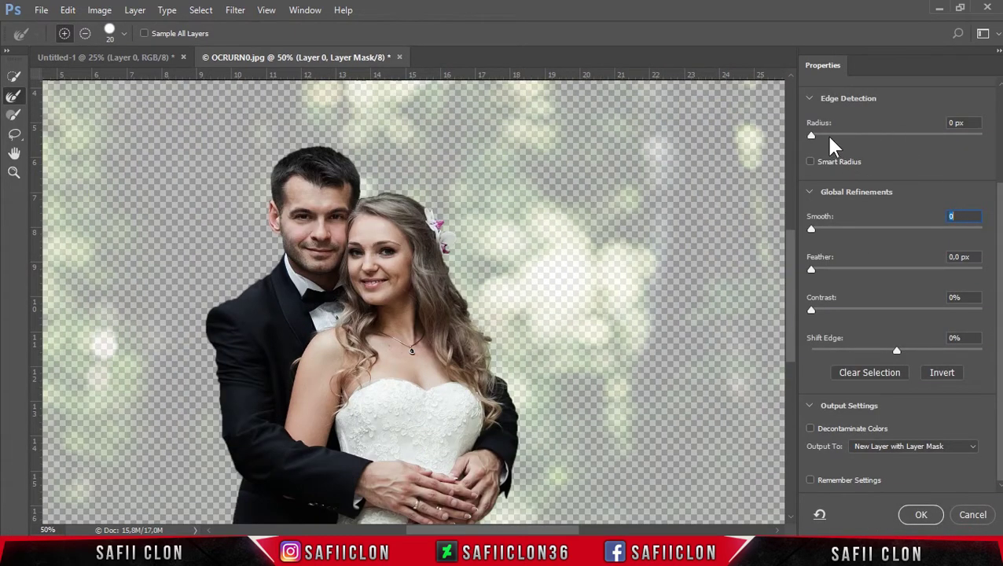
click(812, 136)
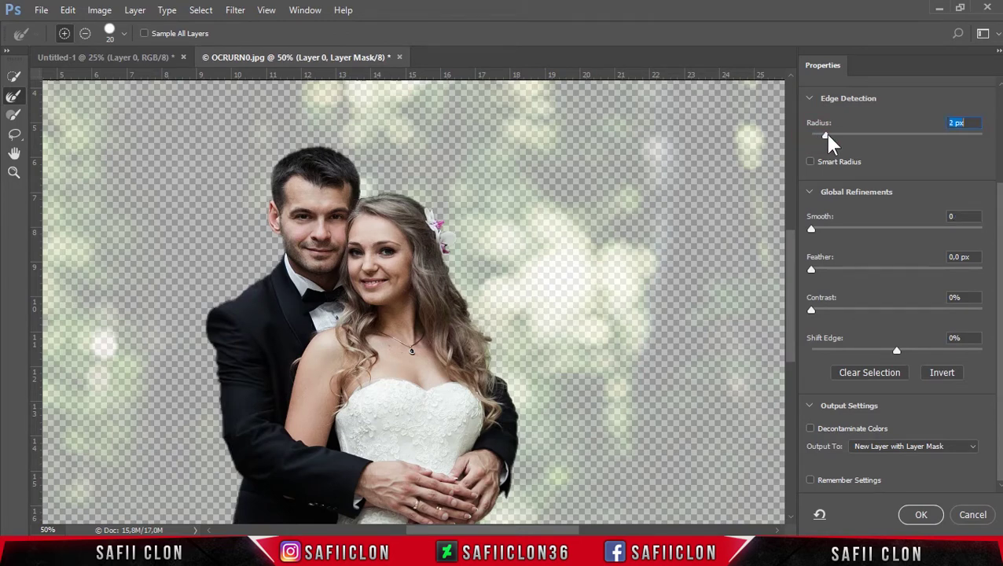
click(812, 164)
click(814, 230)
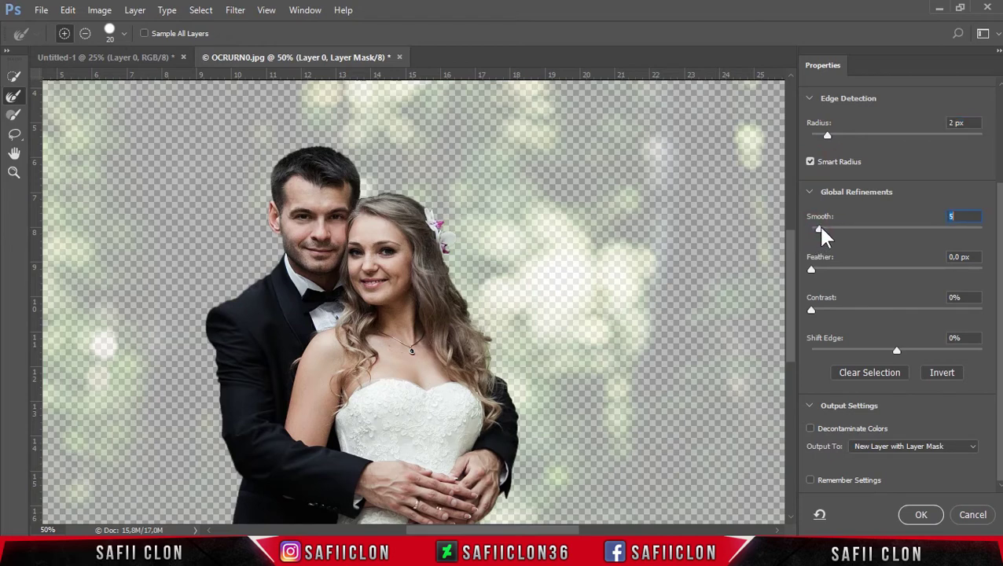
Paint the bride's hair edge with an 18 px Refine Radius brush.
scroll(792, 300, up, 1)
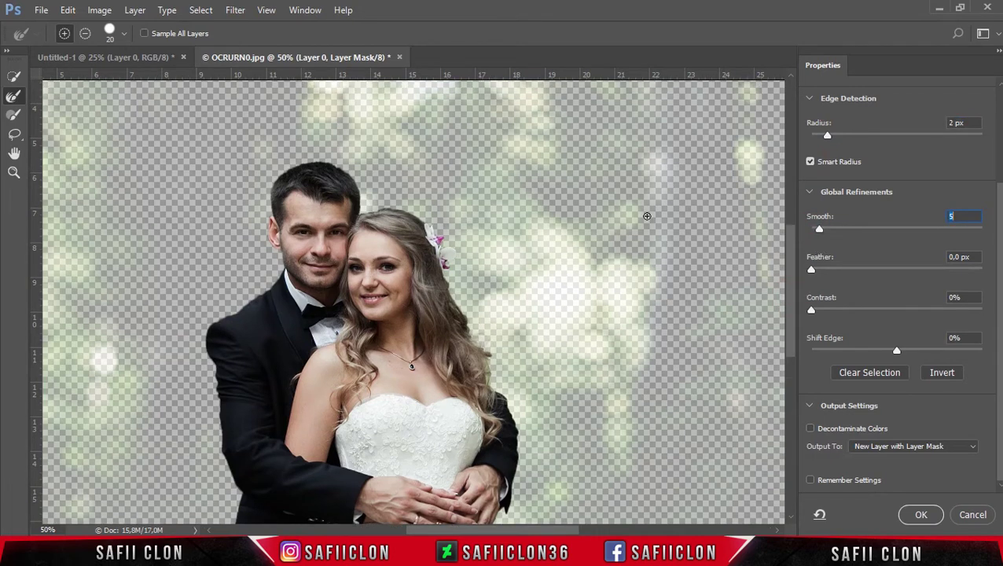
key(ctrl+plus)
key(ctrl+plus)
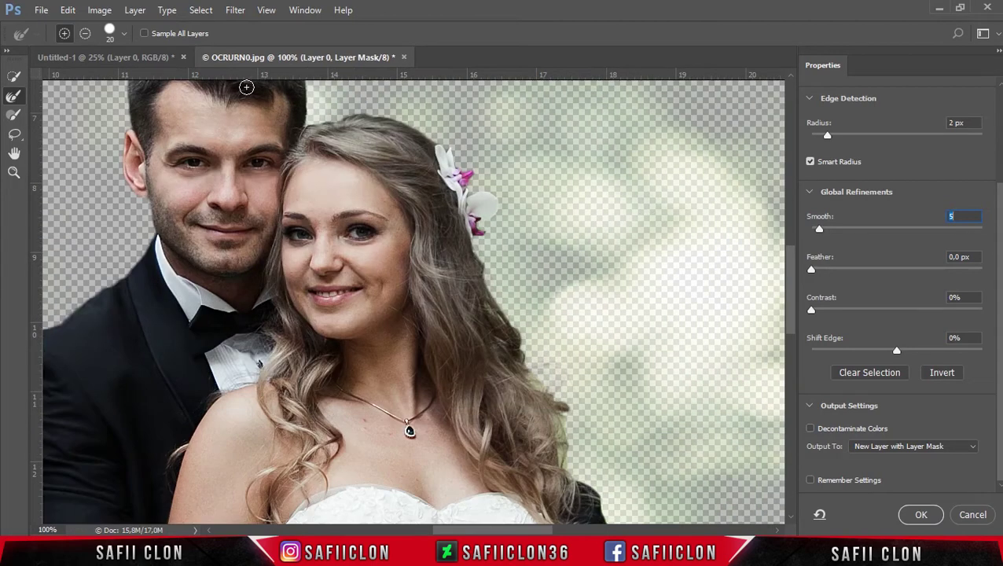
click(116, 33)
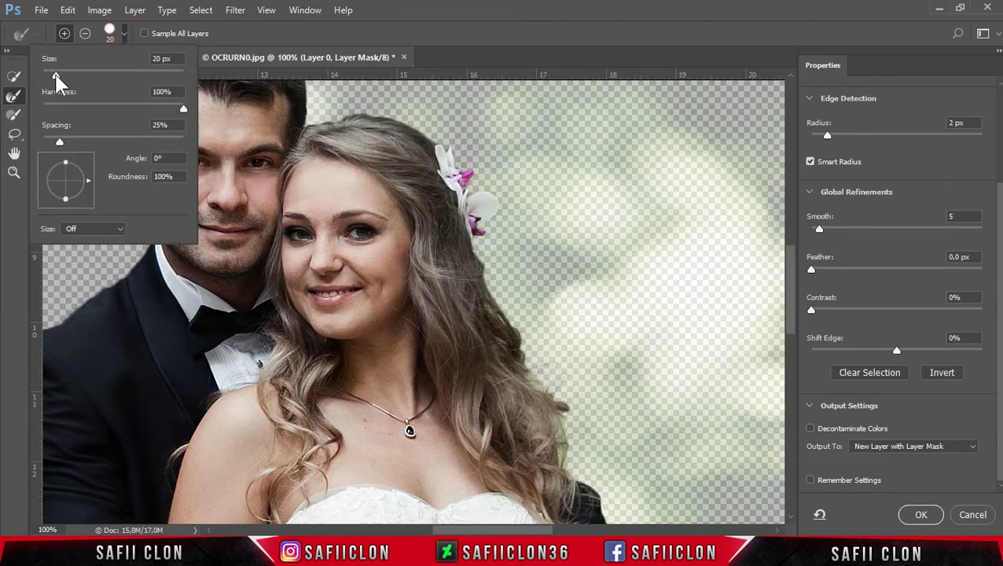
drag(55, 79, 54, 79)
click(16, 101)
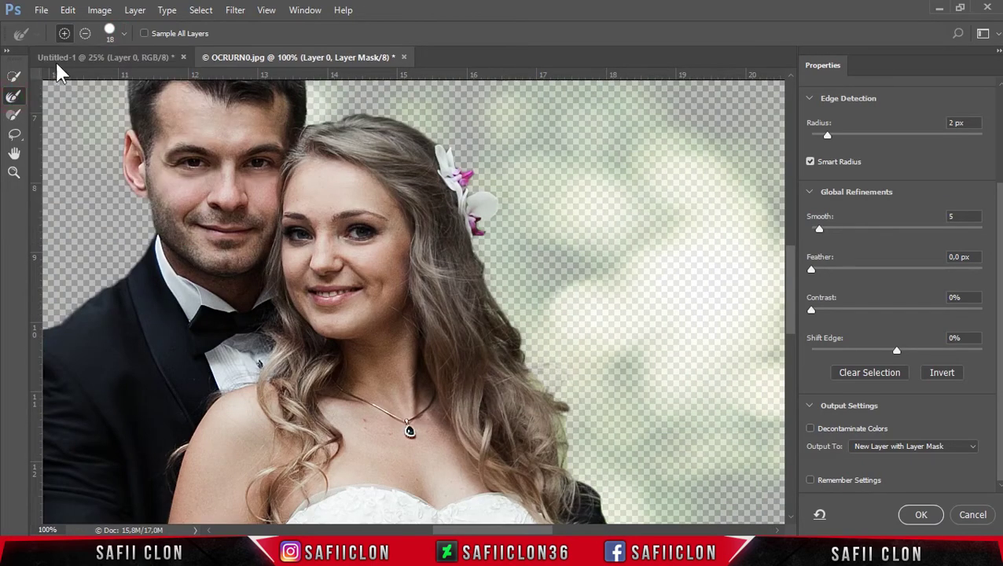
click(65, 35)
drag(506, 303, 567, 427)
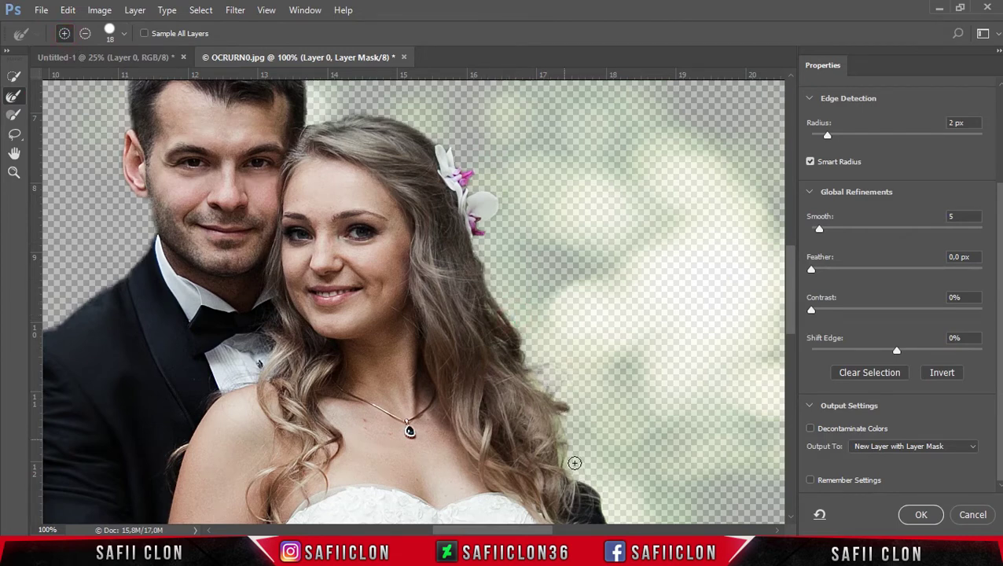
drag(790, 320, 790, 285)
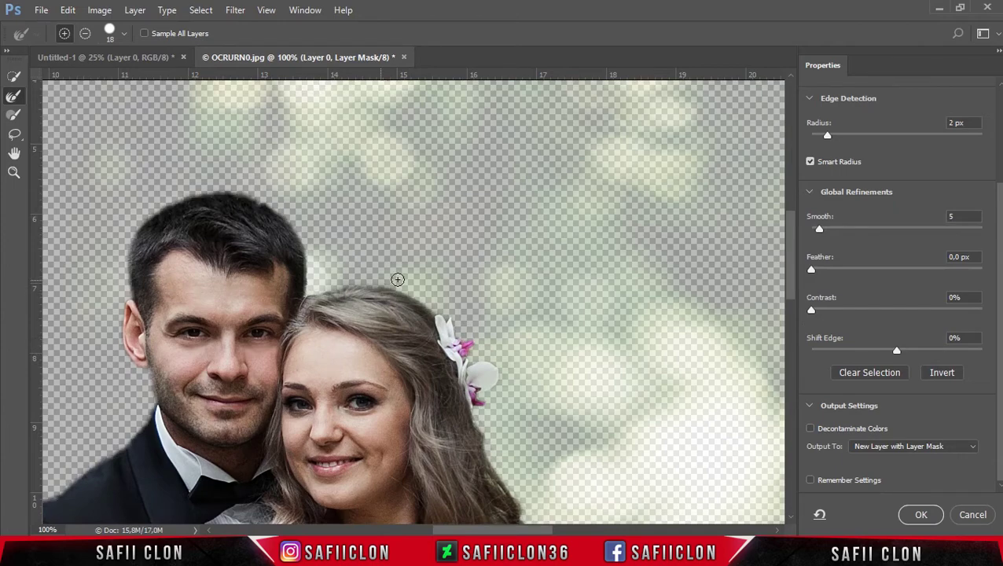
drag(471, 529, 436, 529)
drag(791, 291, 794, 311)
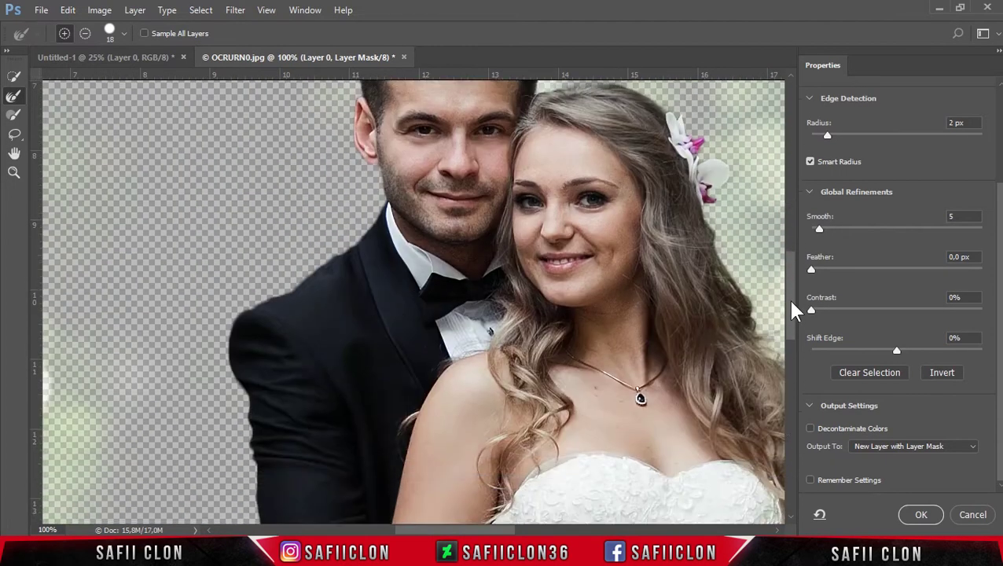
scroll(787, 330, down, 2)
scroll(786, 330, right, 5)
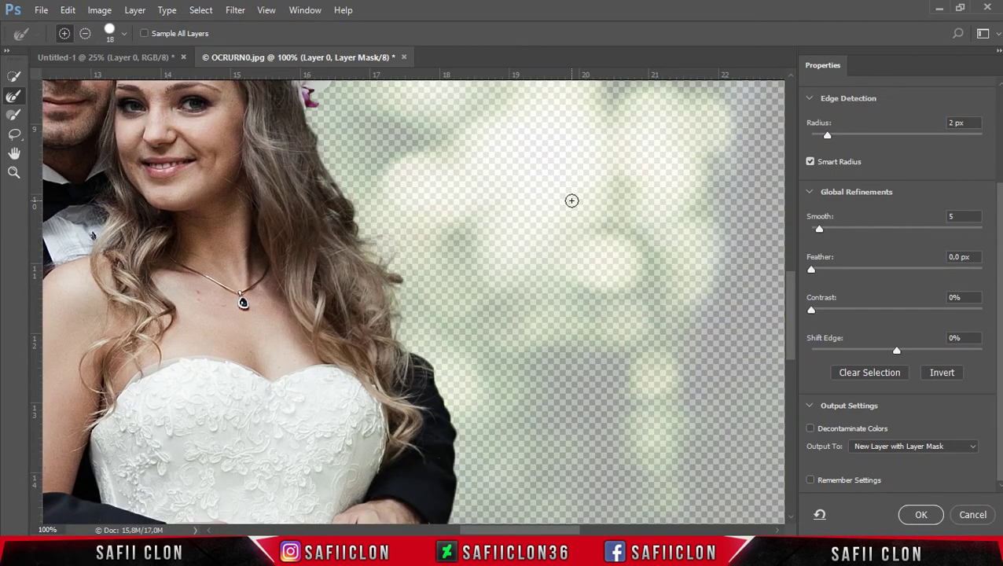
key(ctrl+0)
key(ctrl+minus)
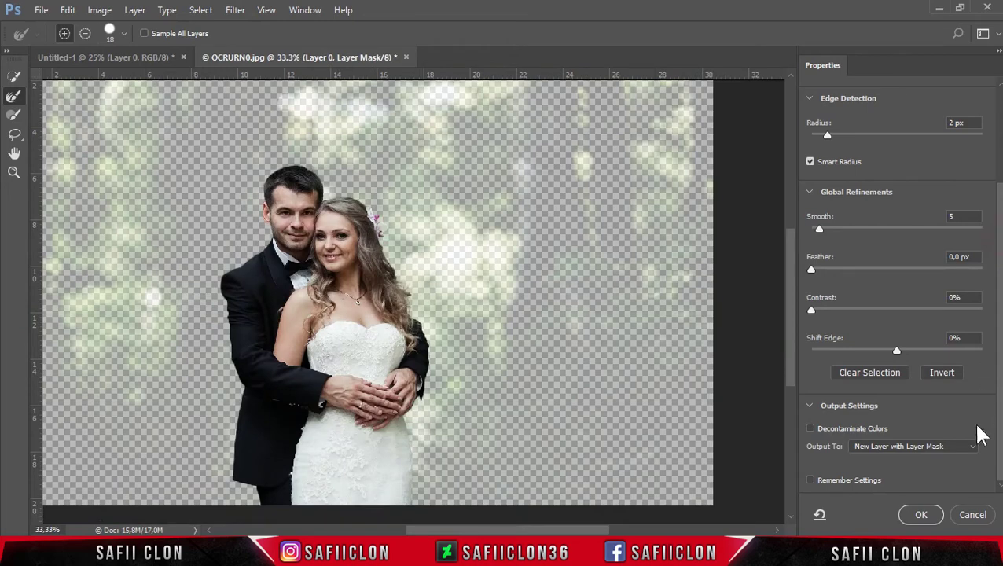
Output as New Layer with Layer Mask, creating Layer 0 copy, and drag it toward Untitled-1.
click(973, 446)
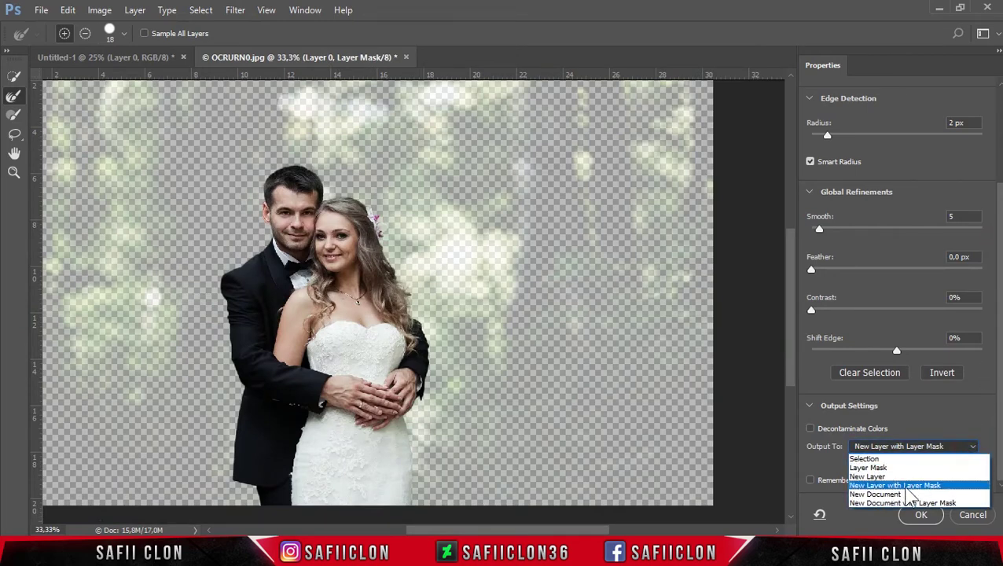
click(893, 487)
click(923, 516)
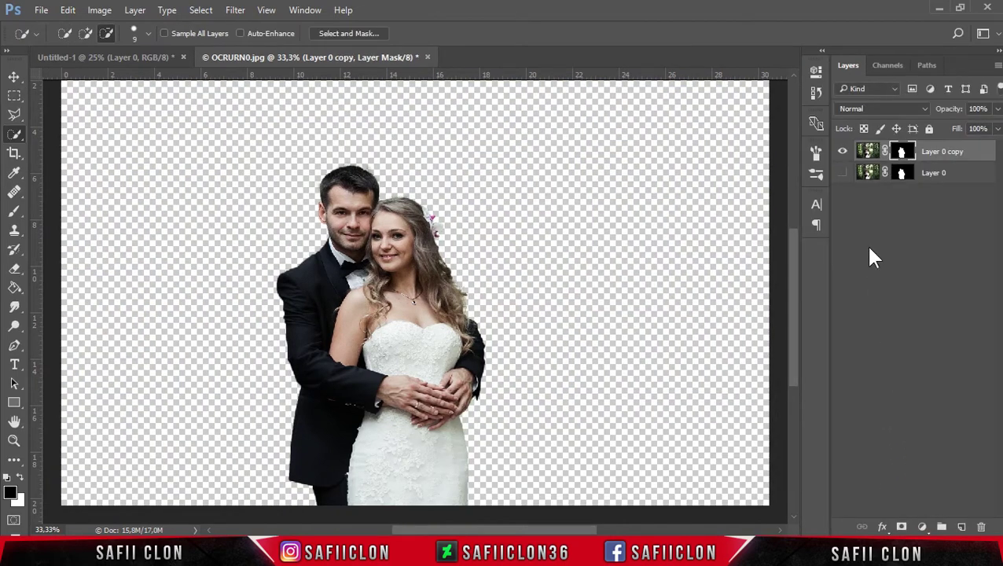
click(973, 158)
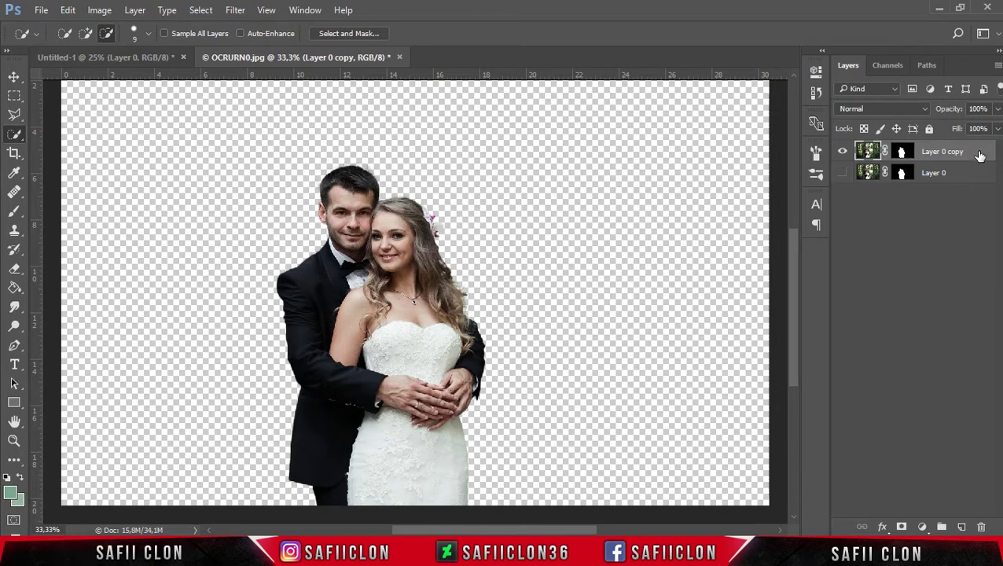
mouse_move(979, 155)
mouse_down()
mouse_move(420, 133)
mouse_move(138, 58)
mouse_up()
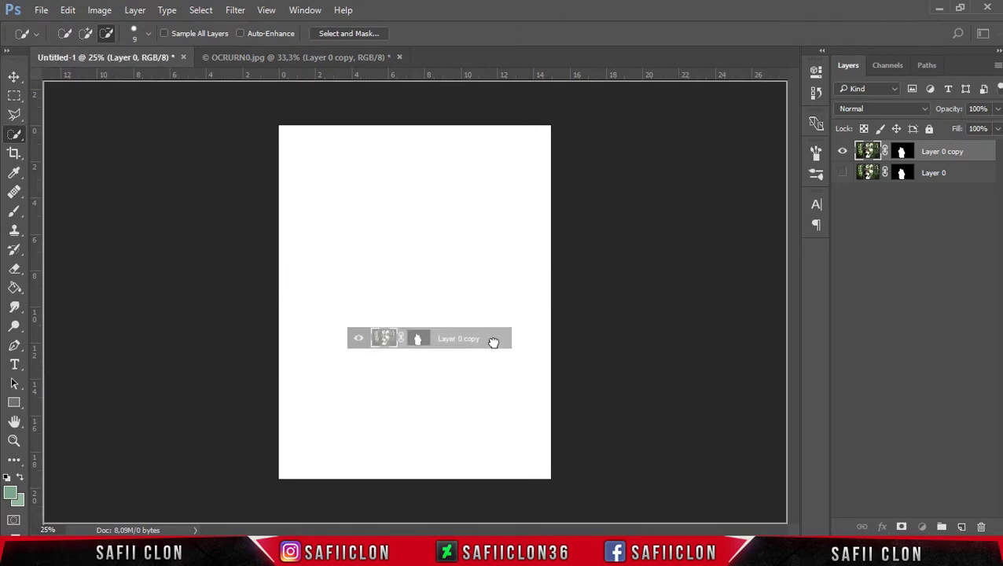
Drop Layer 0 copy into Untitled-1 and centre it on the page.
drag(138, 58, 494, 343)
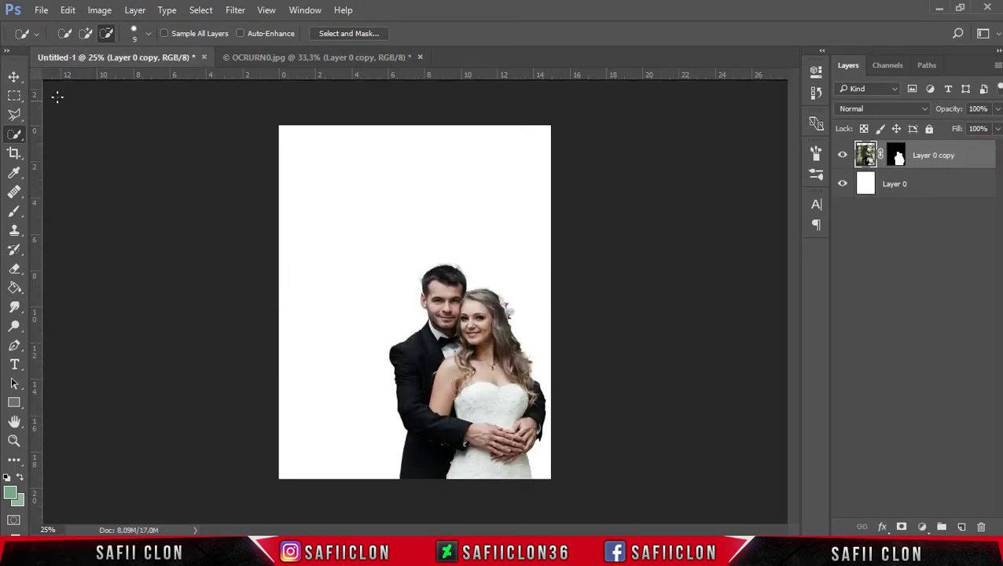
click(13, 77)
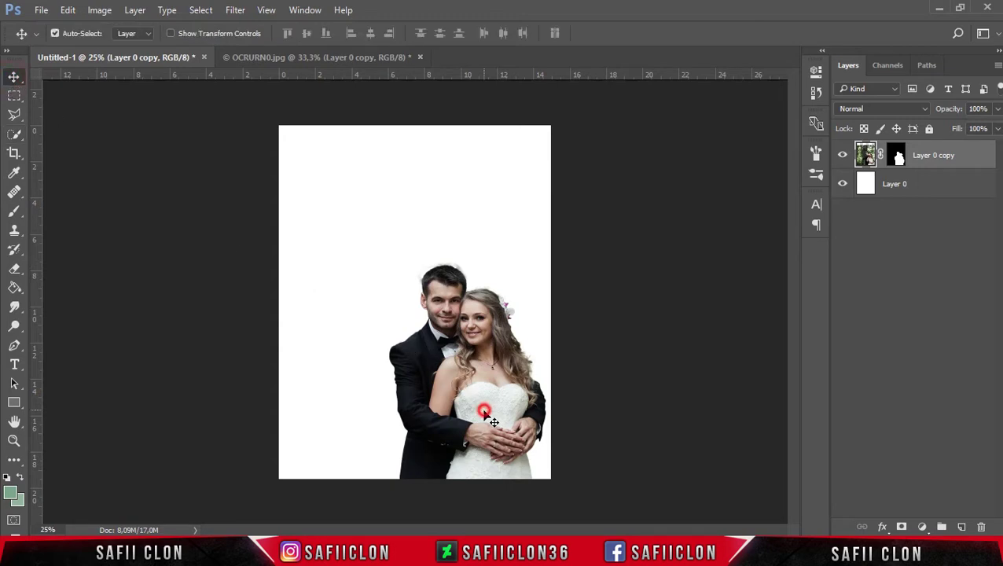
drag(484, 412, 431, 376)
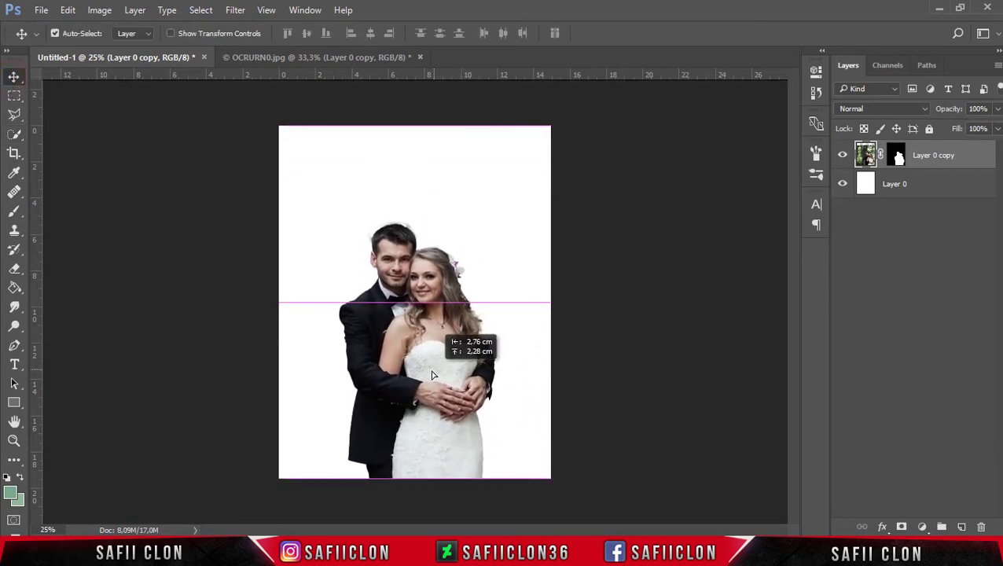
drag(432, 376, 433, 375)
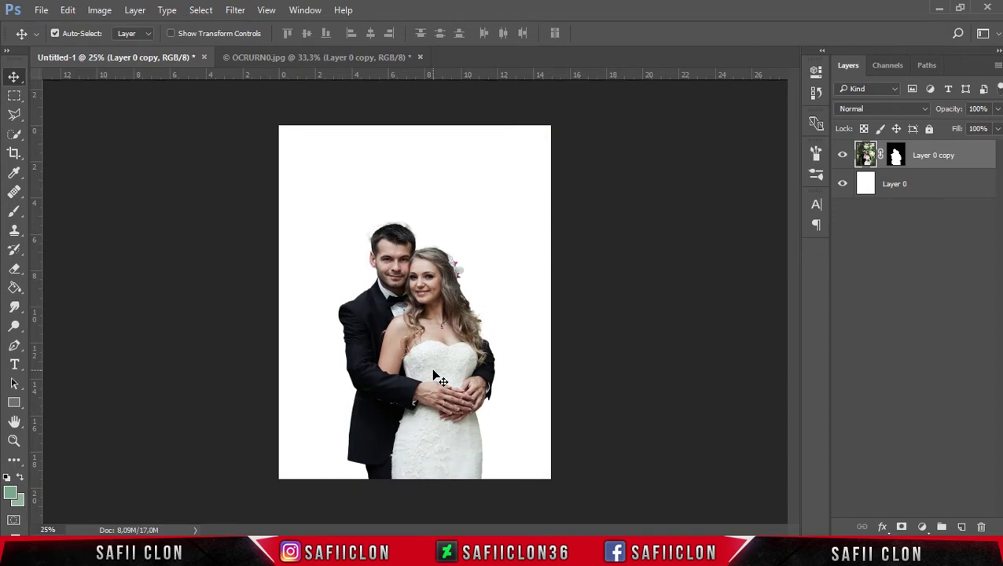
Scale the couple to about 125%, raise it slightly, and commit the transform.
key(ctrl+t)
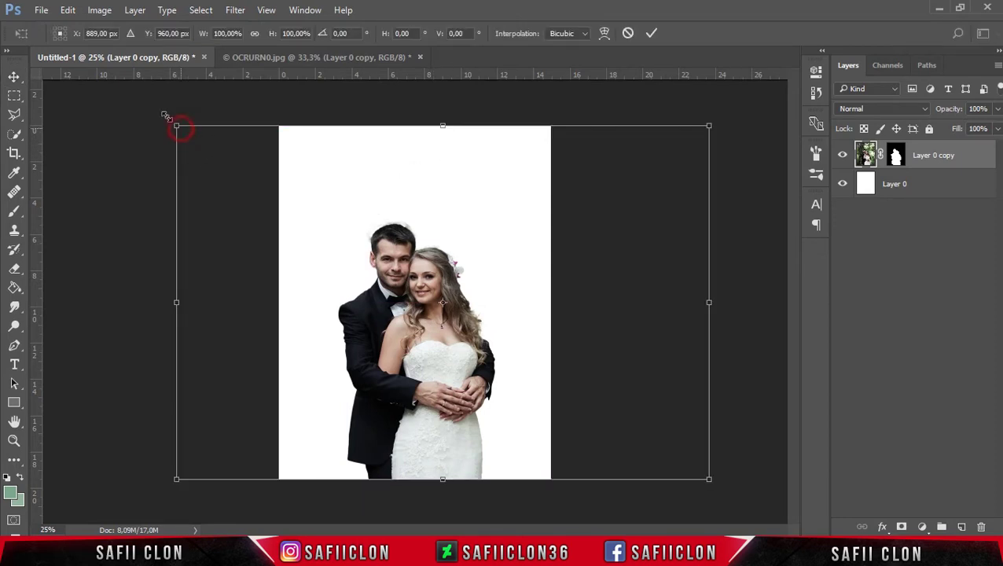
drag(176, 125, 100, 76)
mouse_move(392, 338)
mouse_down()
mouse_move(397, 295)
mouse_move(398, 307)
mouse_up()
drag(102, 478, 114, 478)
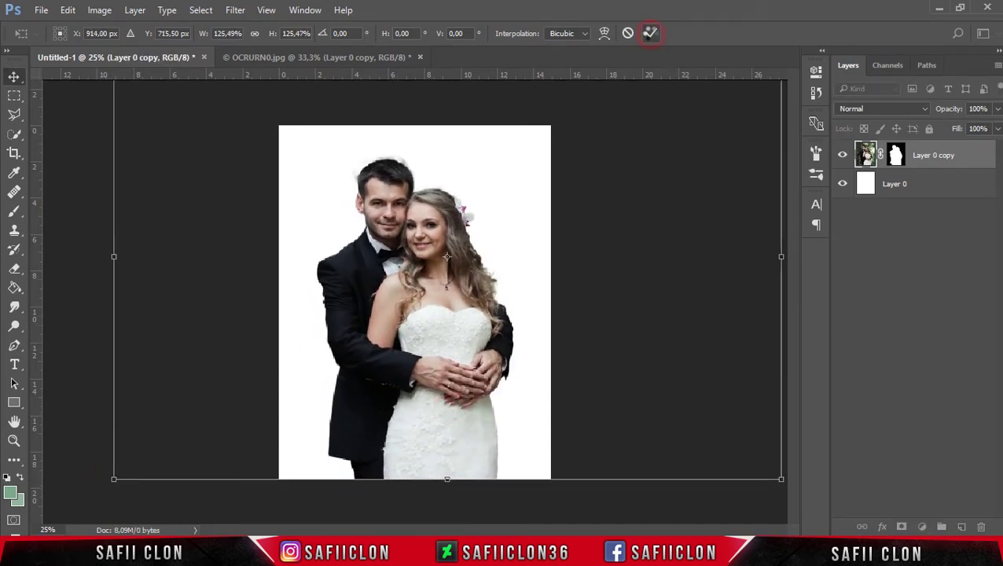
click(652, 34)
key(ctrl+plus)
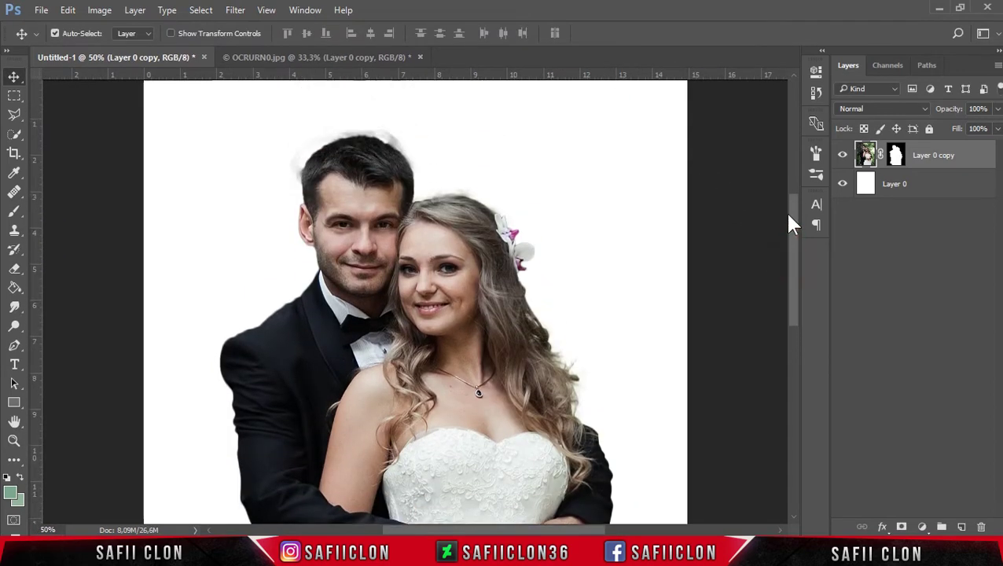
Target Layer 0 copy's mask and choose a 75 px soft round brush.
drag(792, 273, 786, 208)
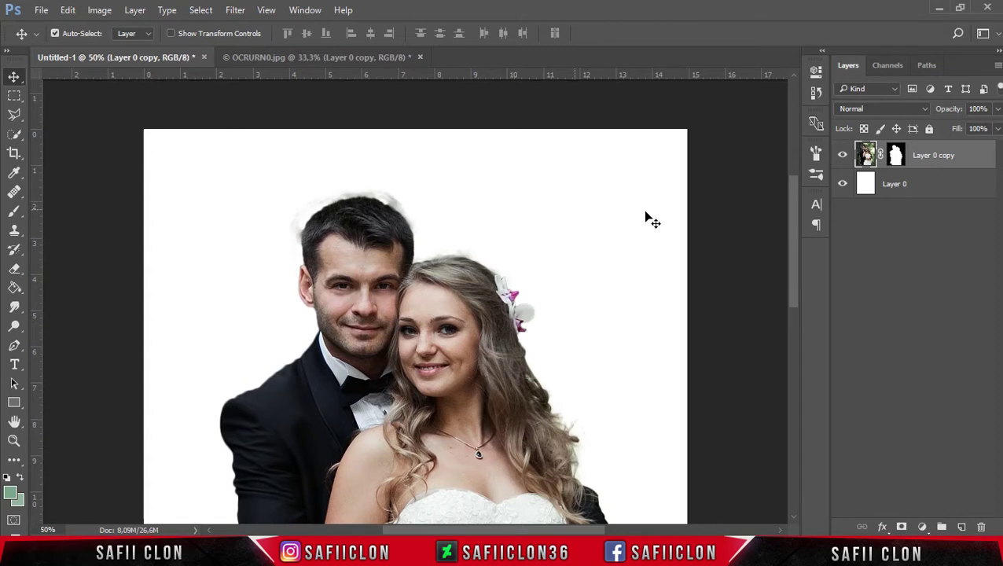
click(895, 157)
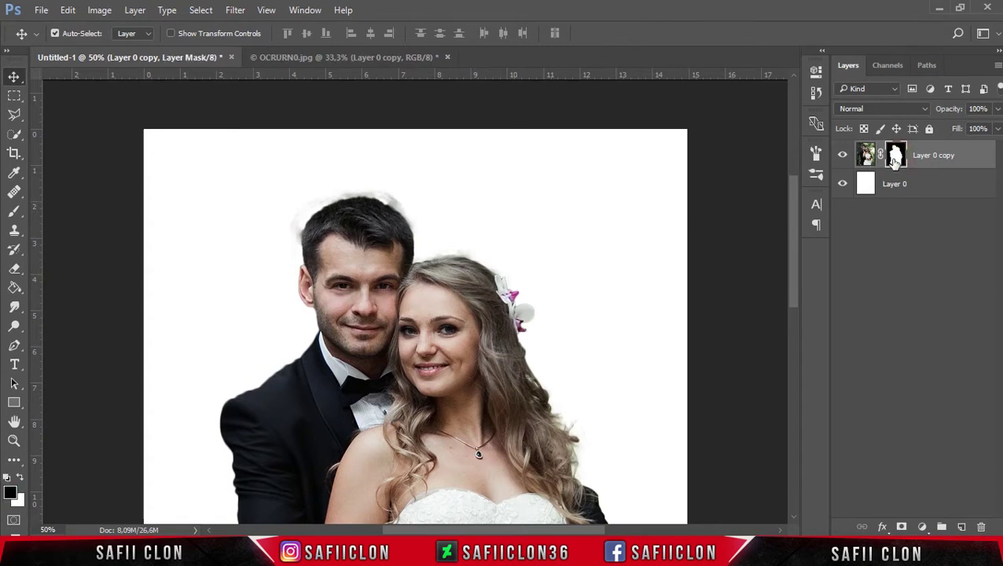
click(14, 211)
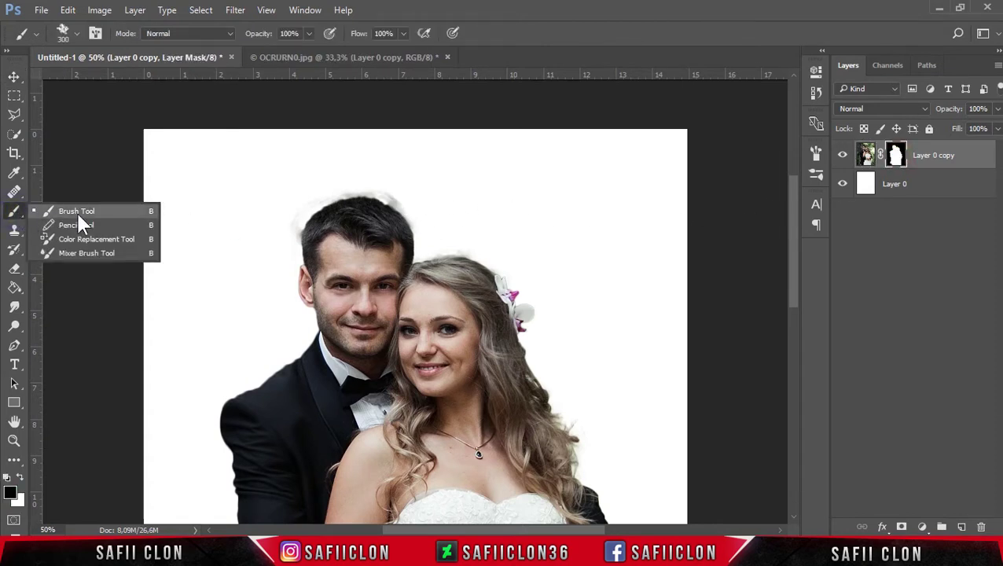
click(81, 211)
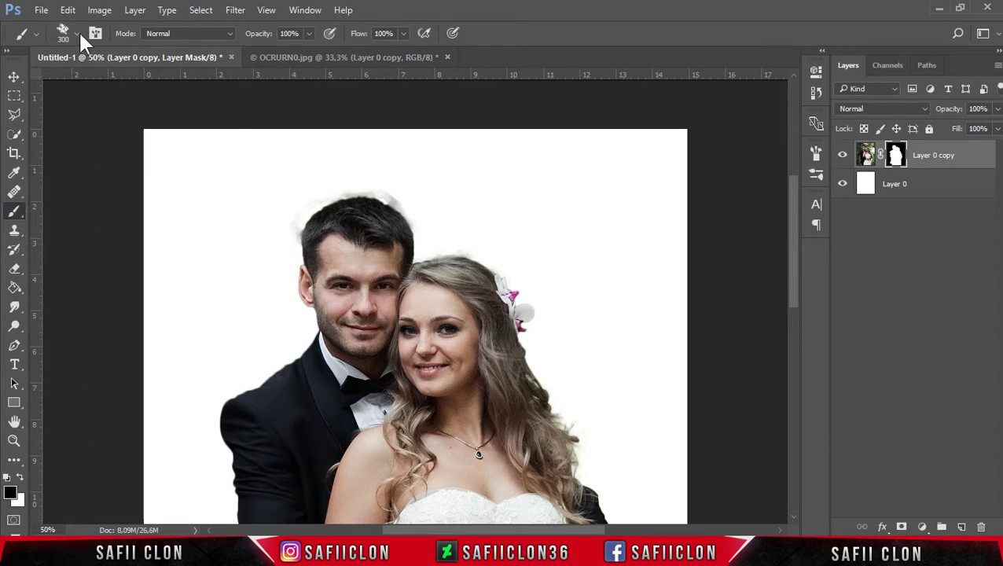
right_click(110, 102)
click(25, 185)
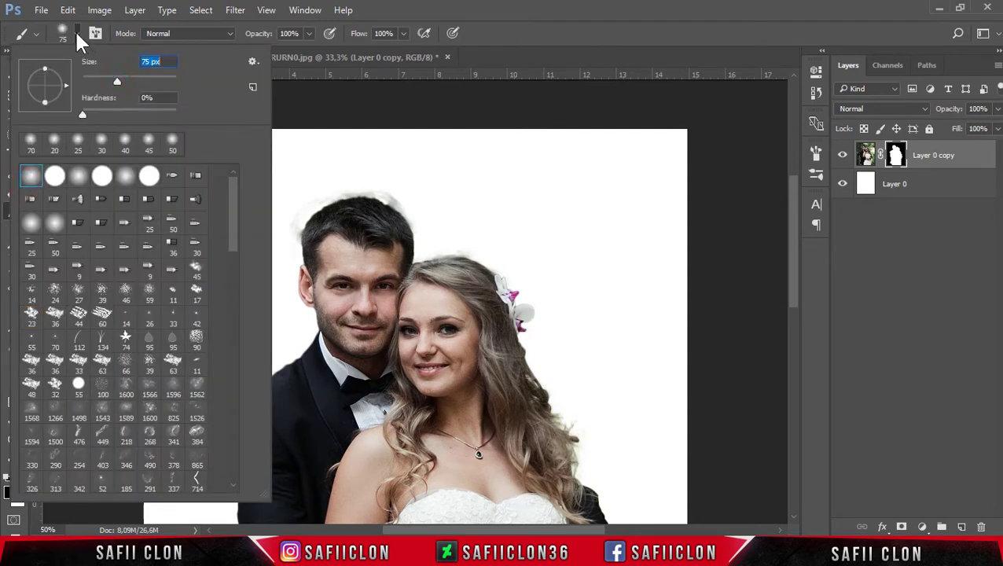
click(77, 33)
click(402, 180)
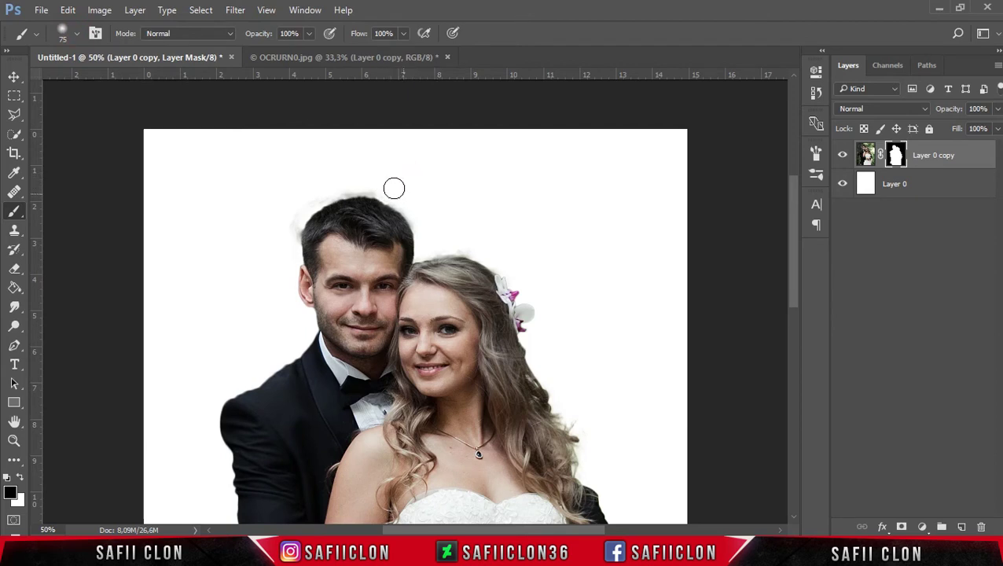
Paint black on the mask along the man's hair to remove the grey fringe.
drag(367, 182, 277, 231)
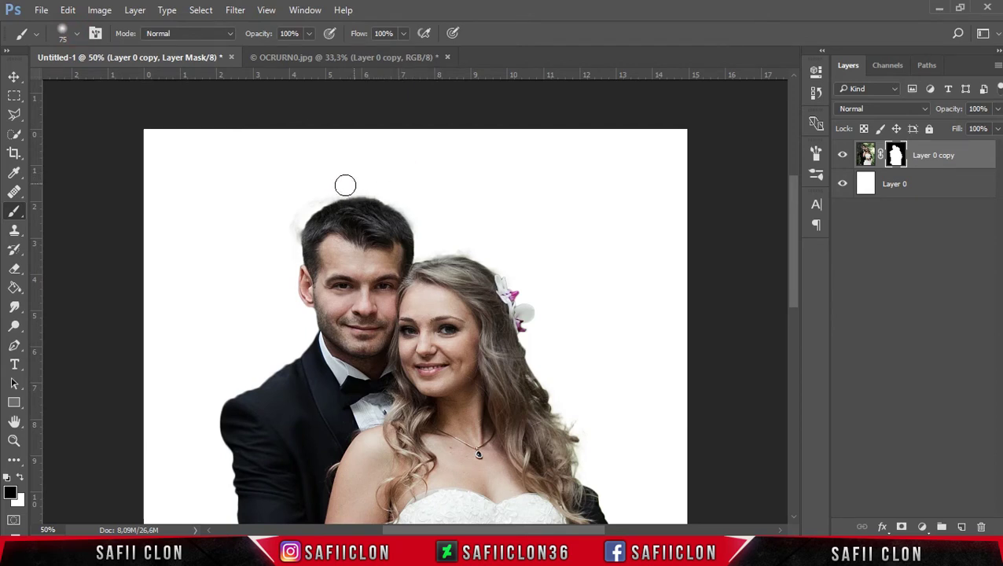
drag(282, 233, 282, 217)
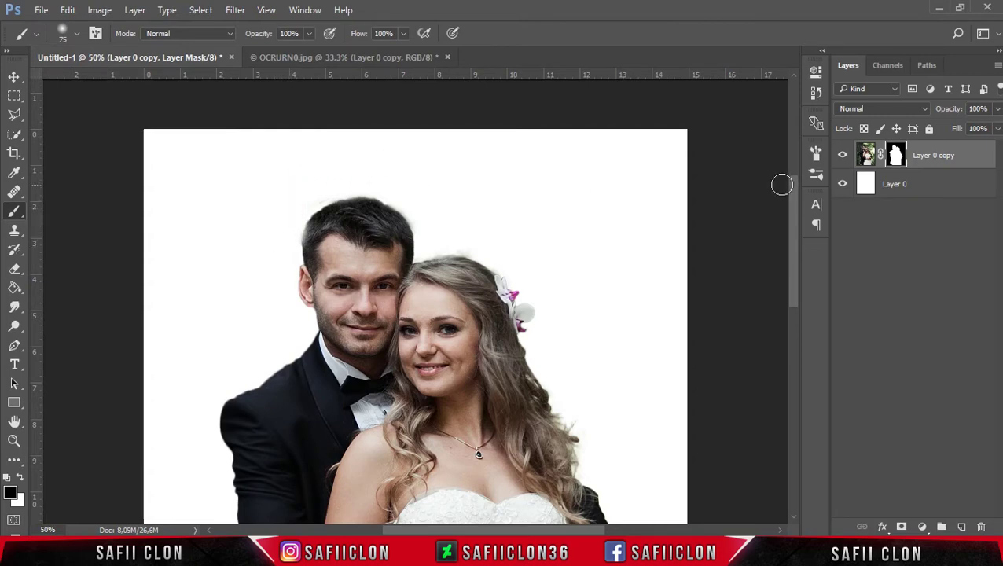
mouse_move(797, 203)
mouse_down()
mouse_move(815, 318)
mouse_move(810, 197)
mouse_up()
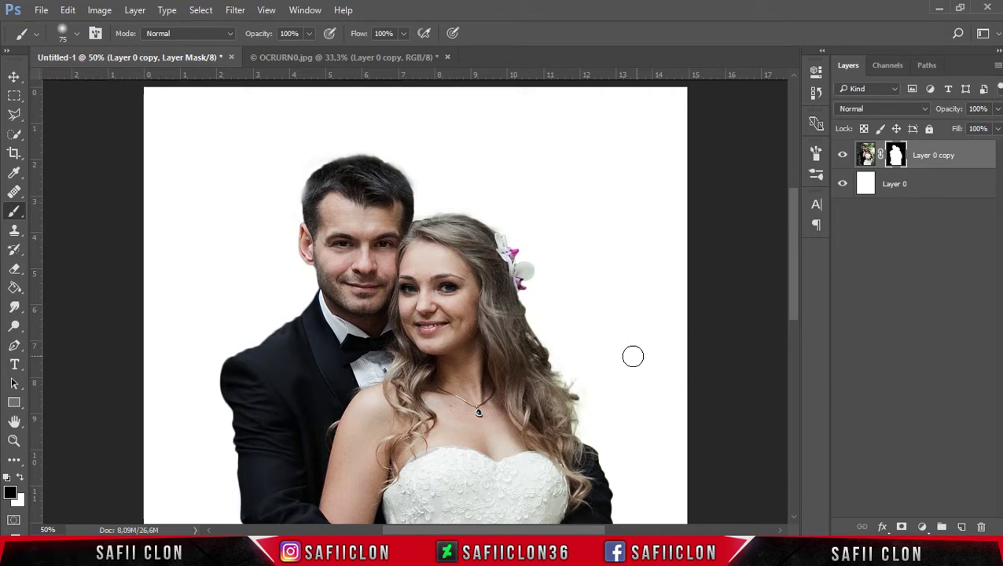
key(ctrl+minus)
key(ctrl+minus)
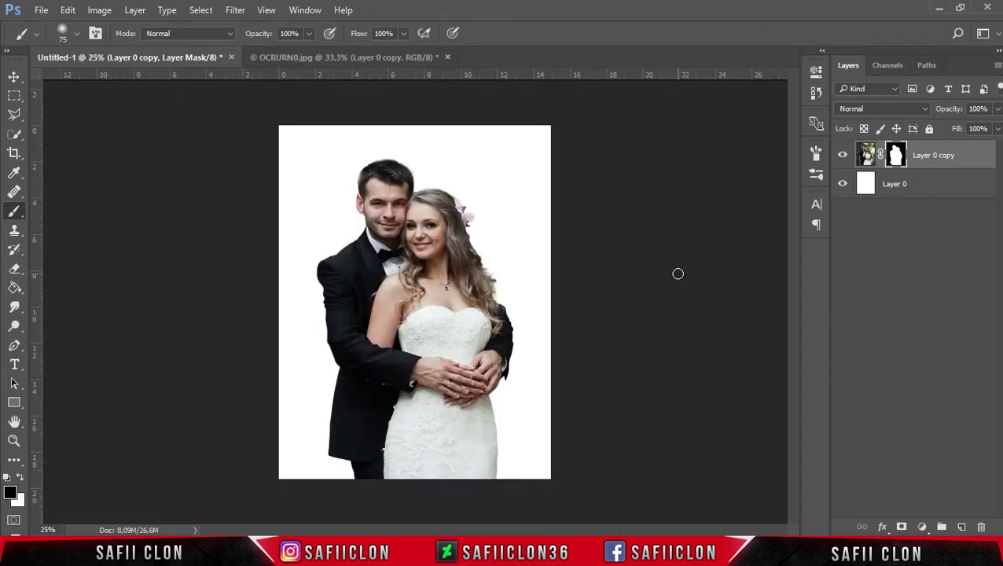
click(14, 77)
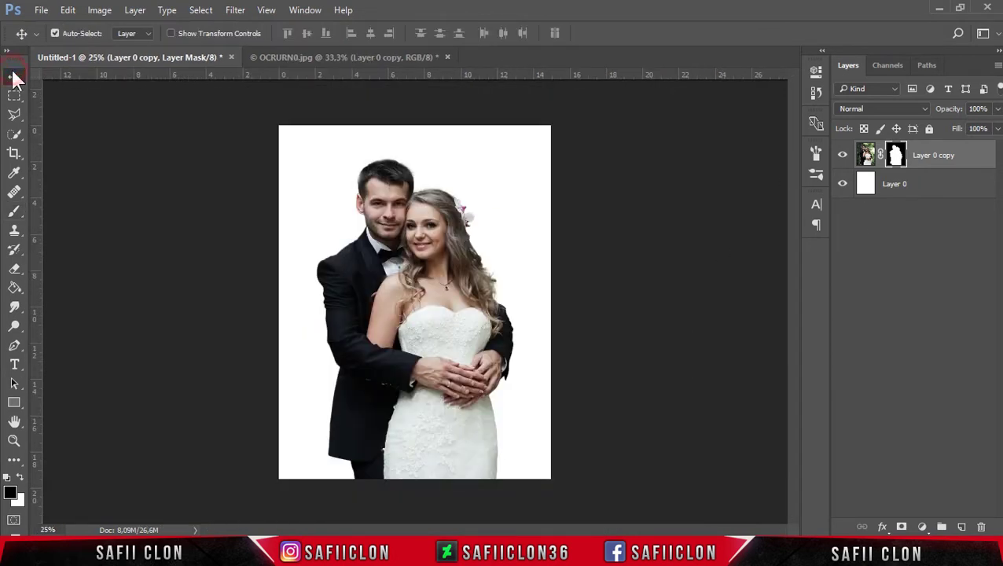
Duplicate the couple's layer as Layer 0 copy 2.
right_click(962, 155)
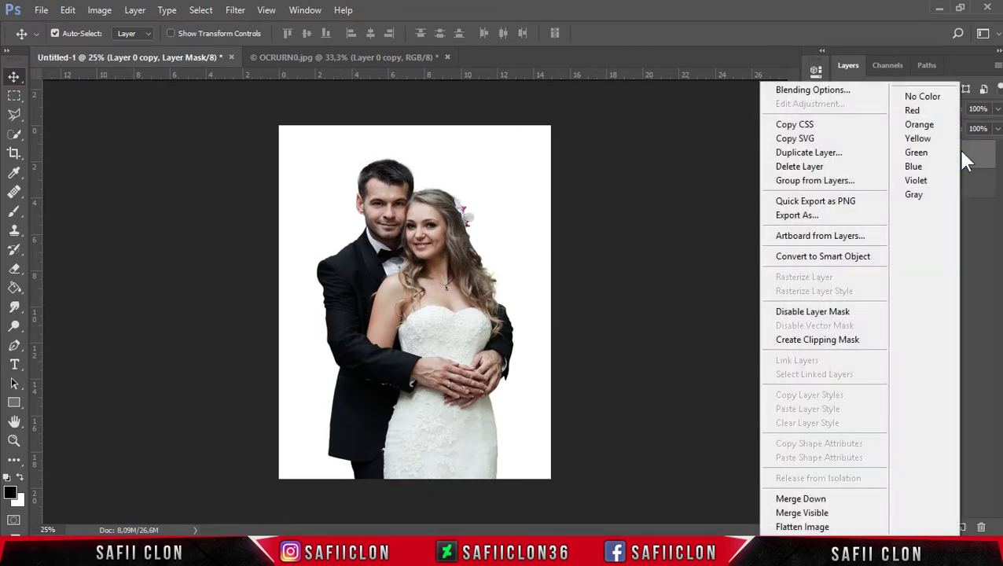
click(810, 153)
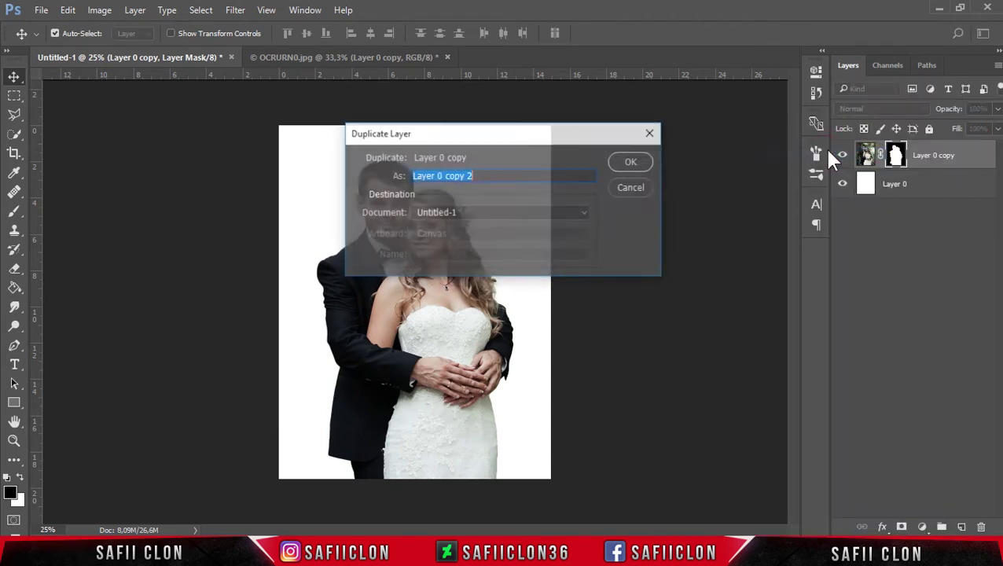
click(641, 162)
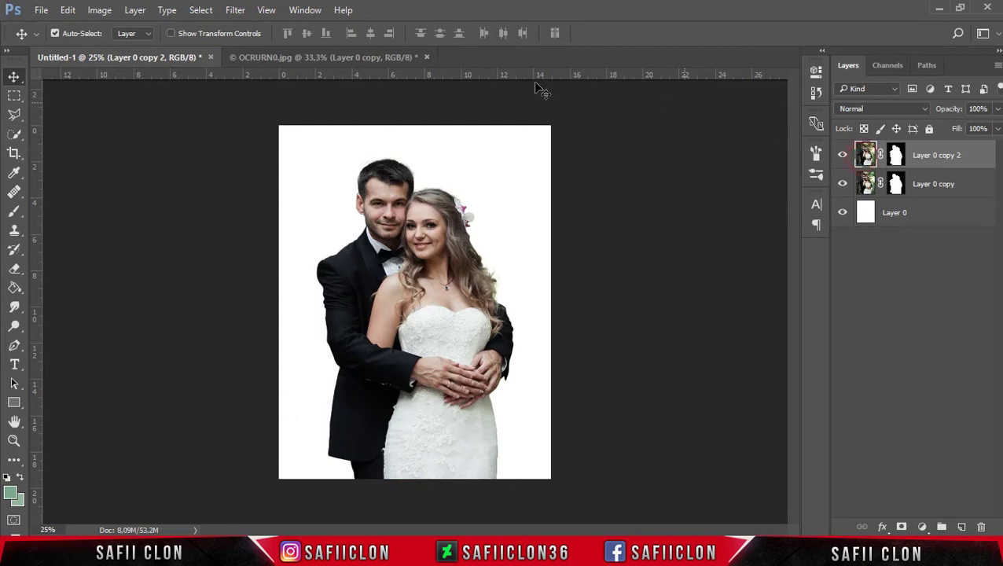
Apply a High Pass filter with a 9,2 px radius to the copy.
click(237, 10)
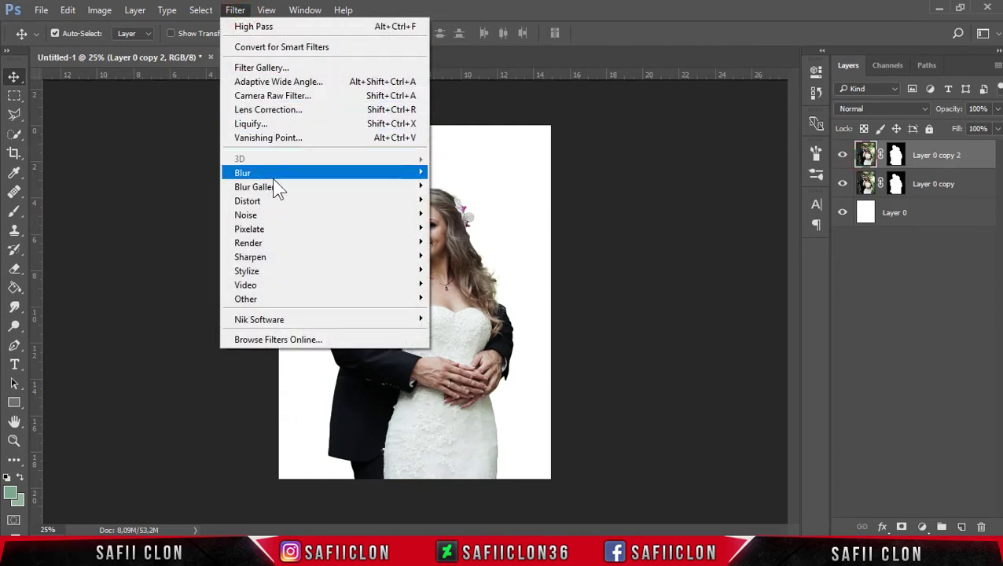
mouse_move(245, 298)
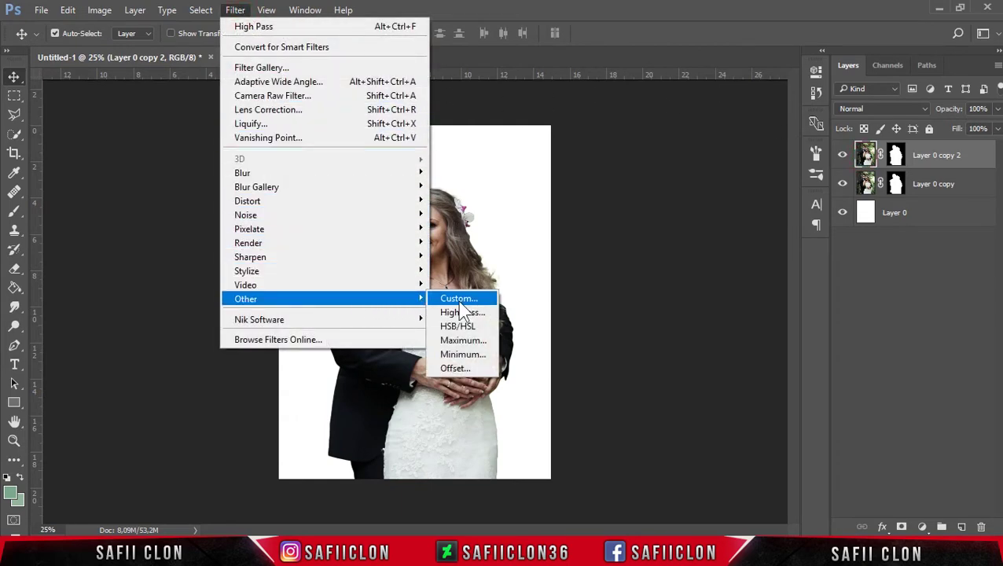
click(464, 312)
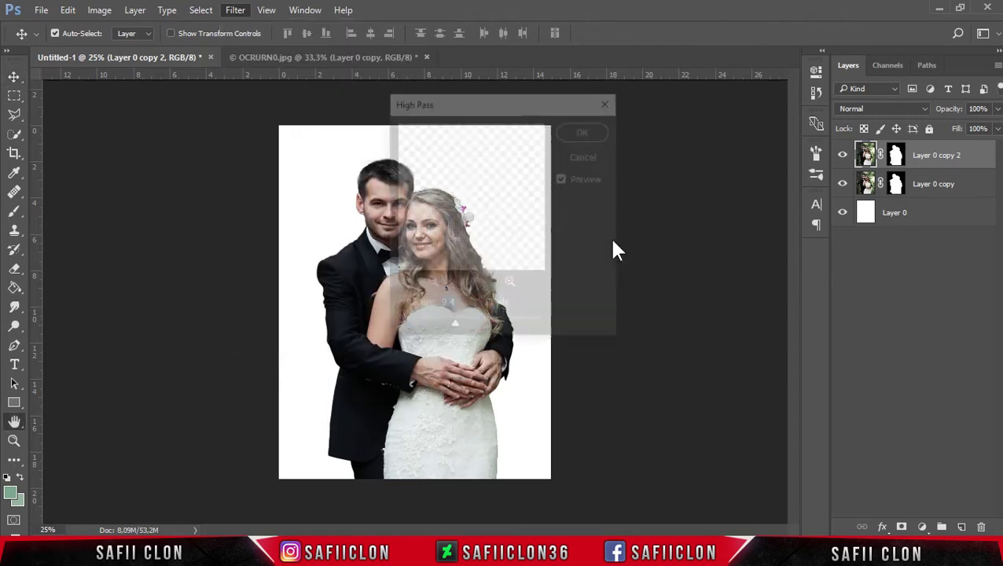
mouse_move(506, 197)
mouse_down()
mouse_move(493, 187)
mouse_move(455, 212)
mouse_up()
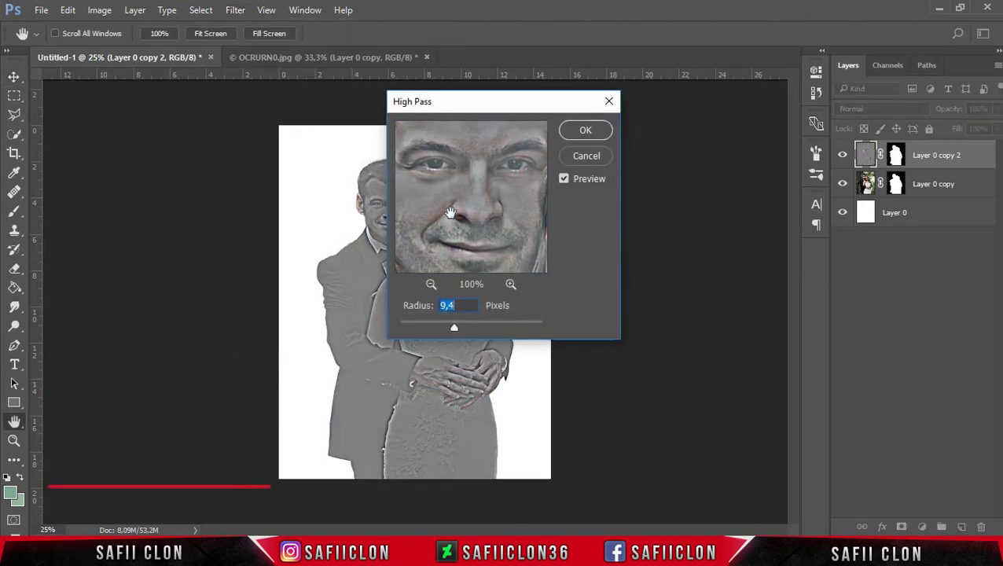
click(453, 329)
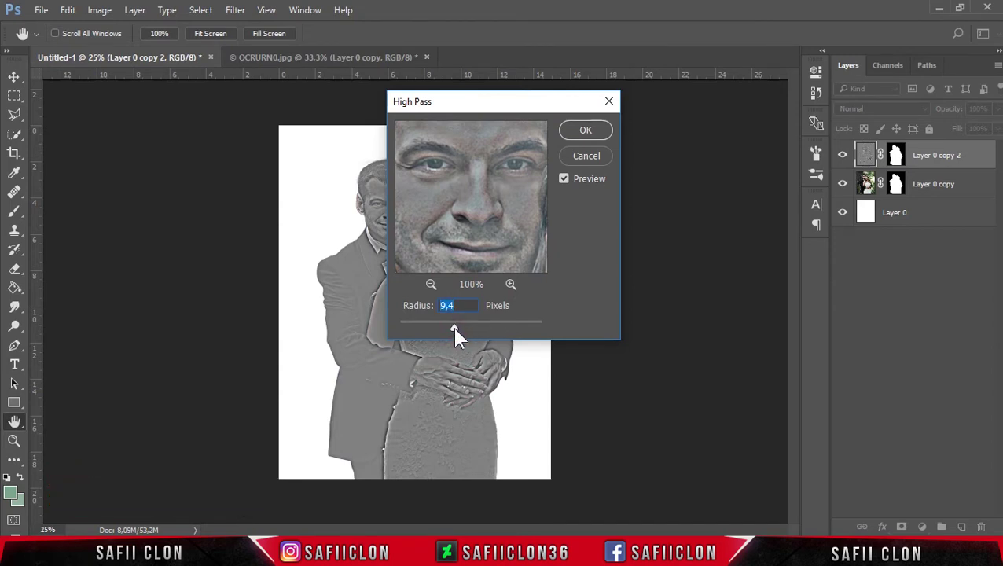
drag(454, 328, 452, 329)
click(586, 130)
key(v)
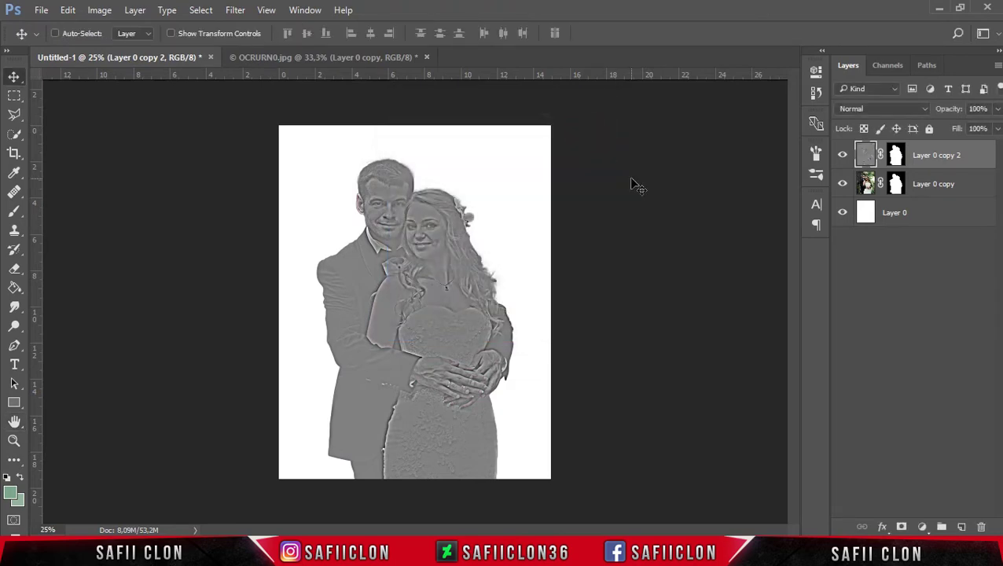
key(ctrl+plus)
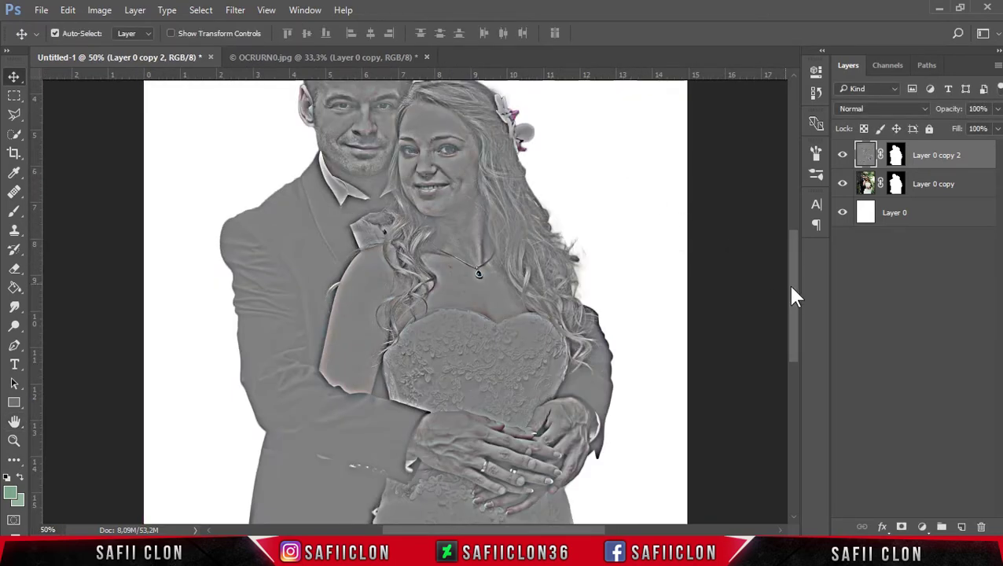
Set Layer 0 copy 2 to Soft Light and toggle it to compare sharpening.
drag(793, 297, 790, 278)
click(924, 109)
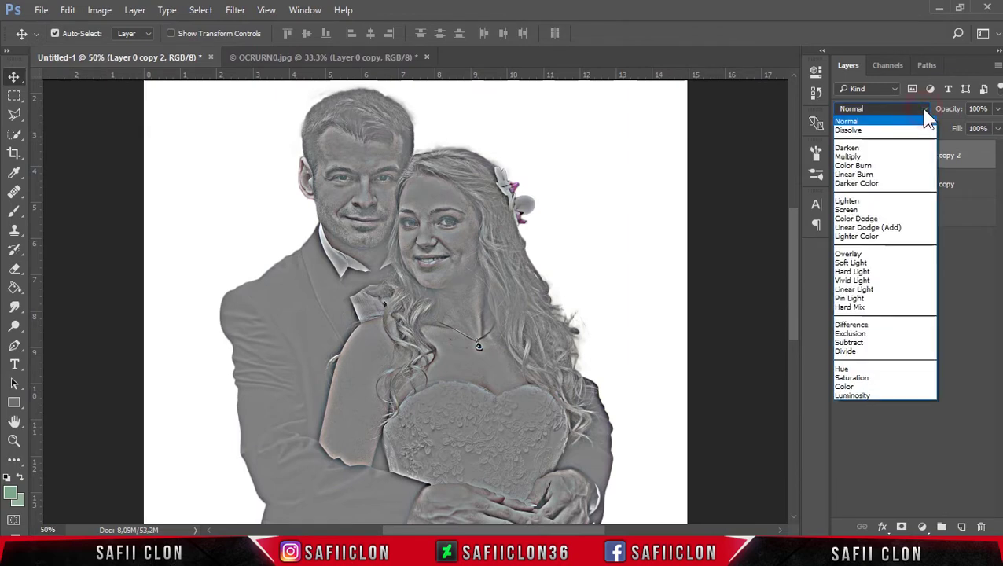
click(873, 262)
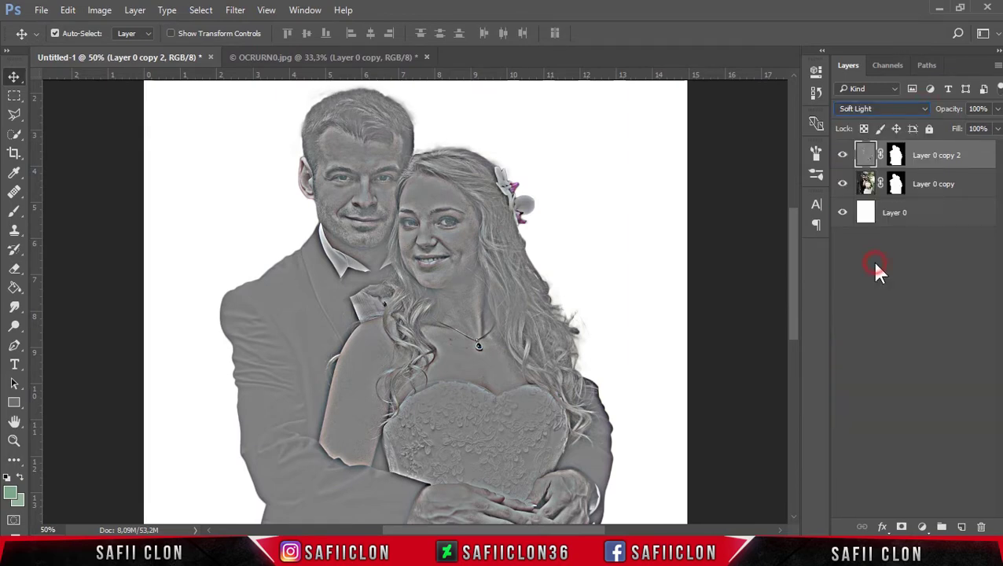
click(841, 157)
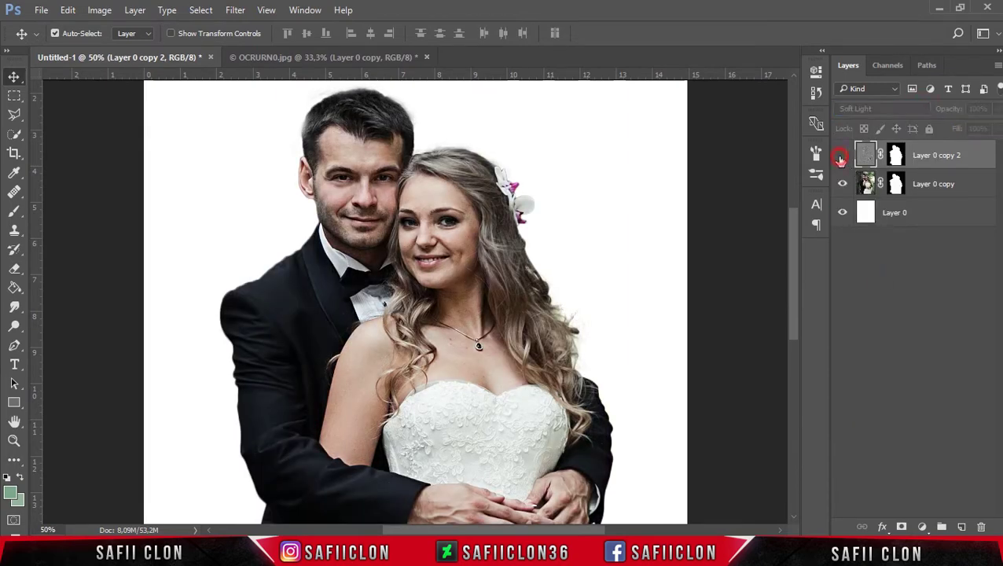
click(841, 157)
click(841, 157)
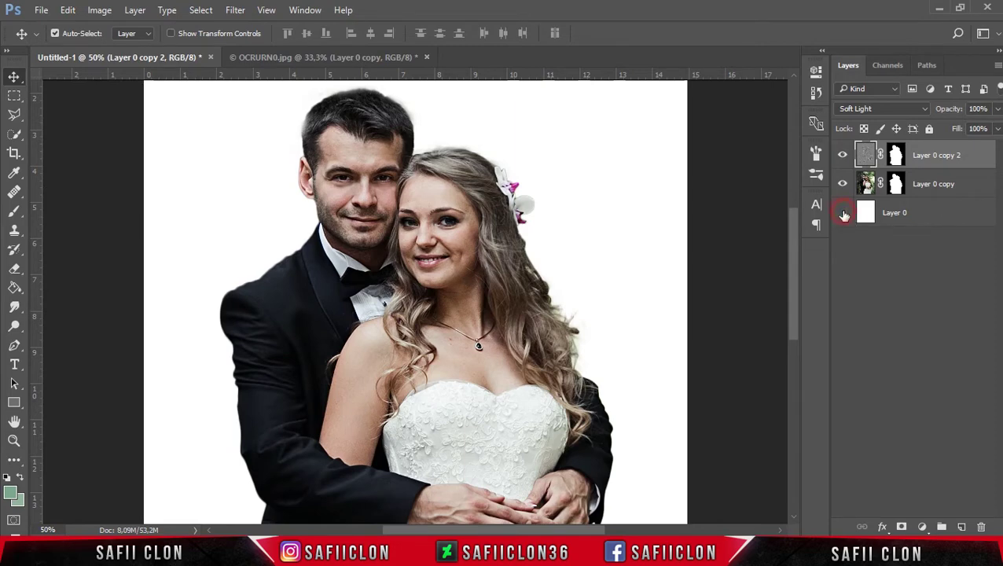
Hide and delete the white Layer 0, leaving a transparent background.
click(844, 214)
click(941, 214)
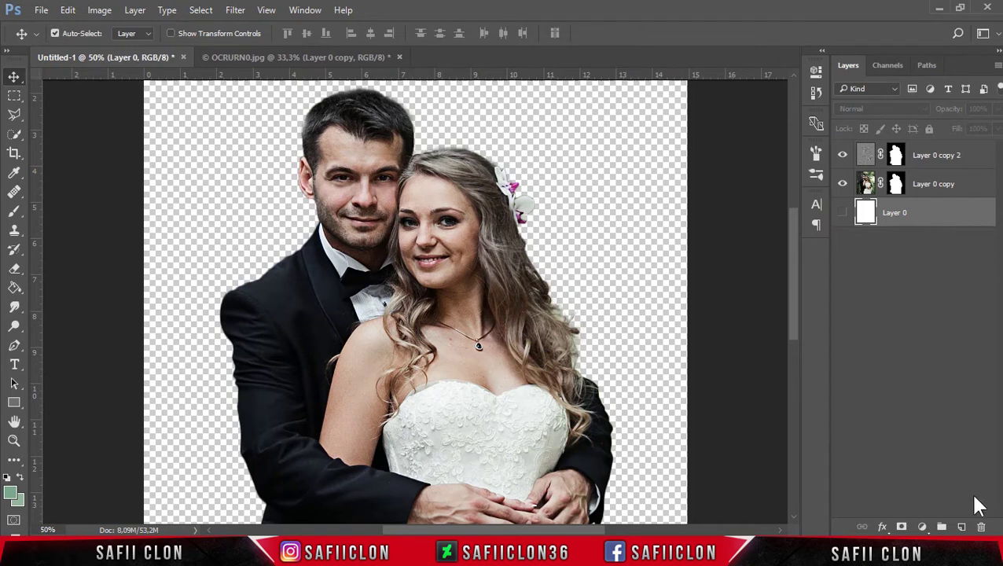
drag(920, 217, 981, 527)
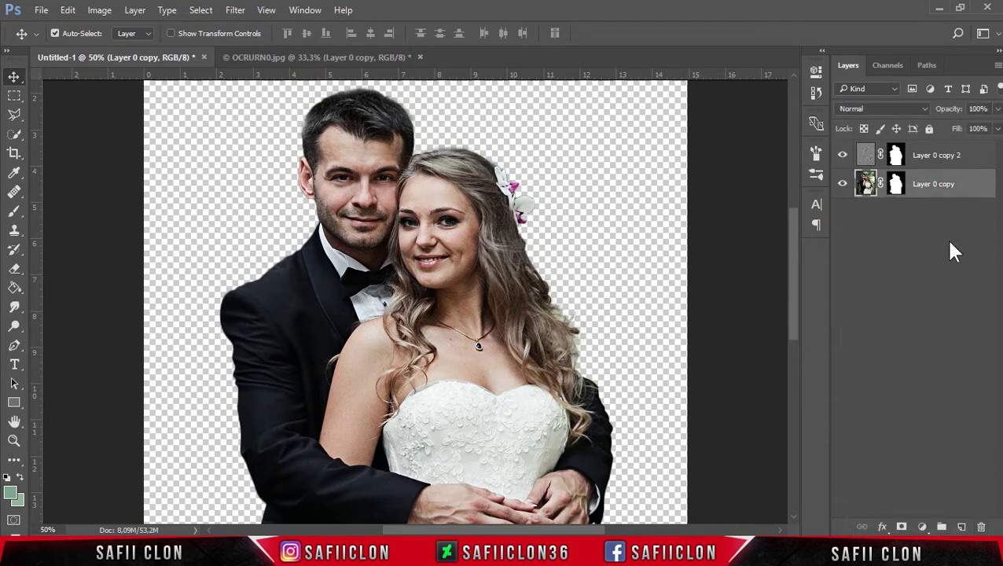
drag(791, 254, 790, 244)
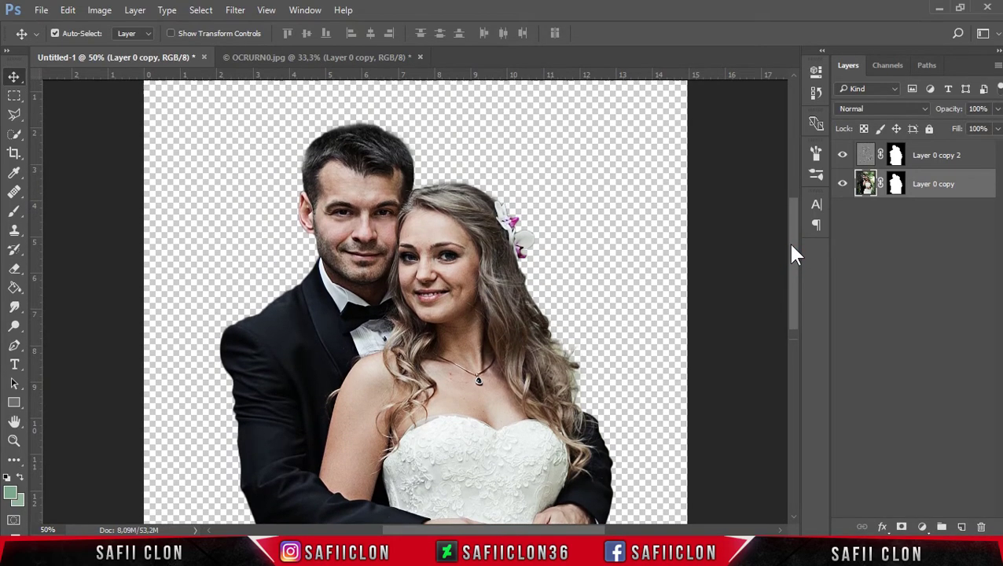
click(843, 155)
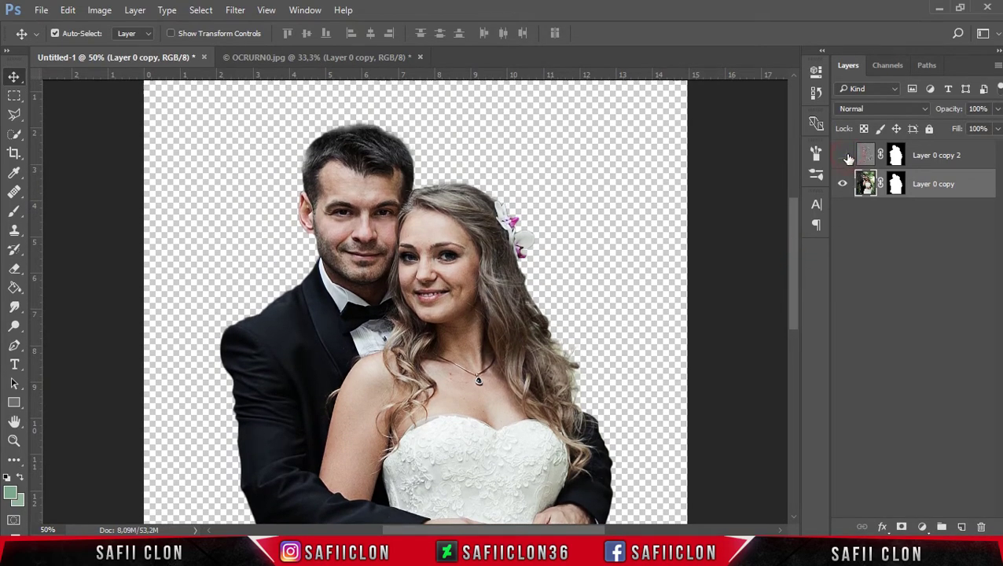
click(952, 162)
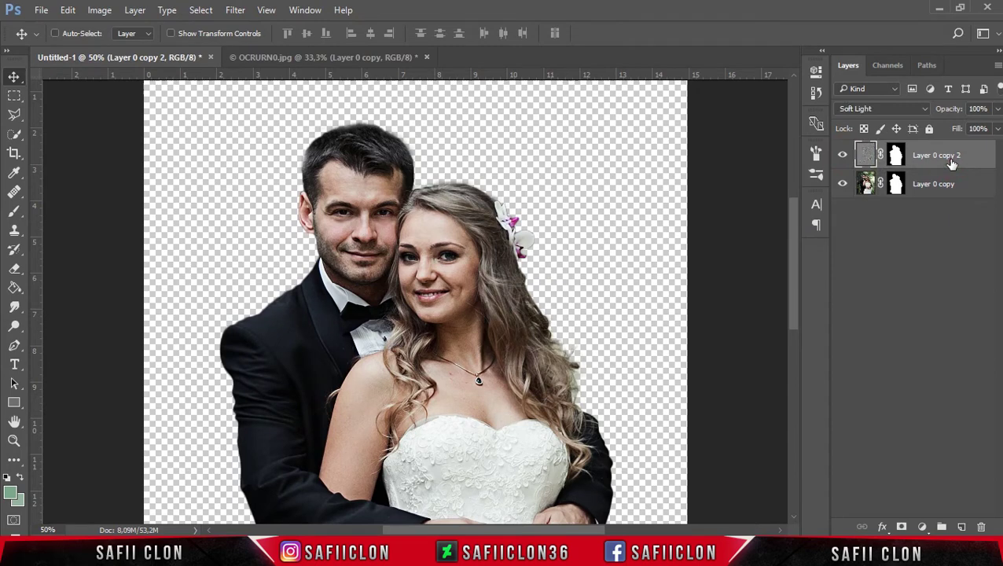
Merge all visible layers into a new Layer 1 and zoom to 100% on the bride.
key(ctrl+shift+alt+e)
key(ctrl+shift+alt+e)
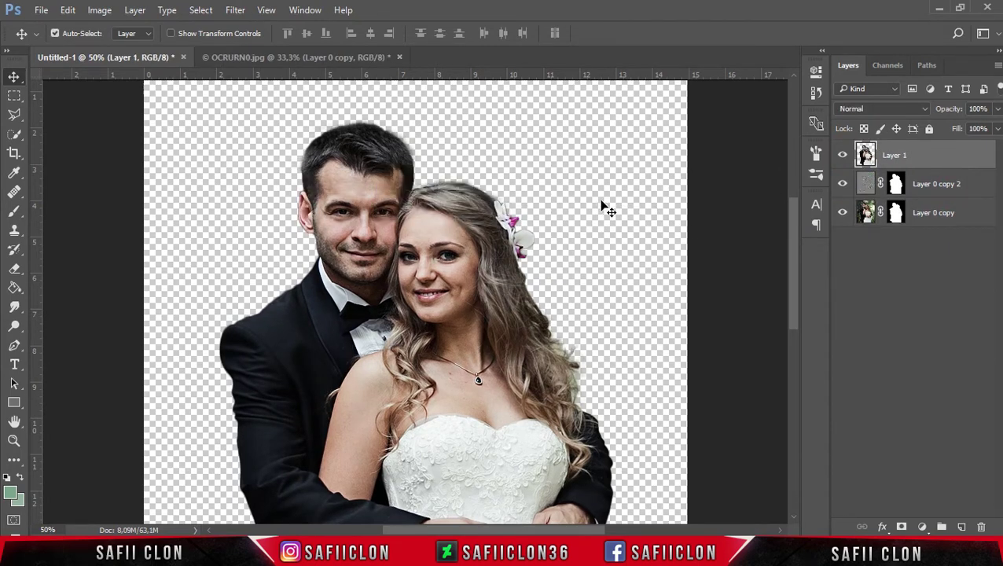
key(ctrl+minus)
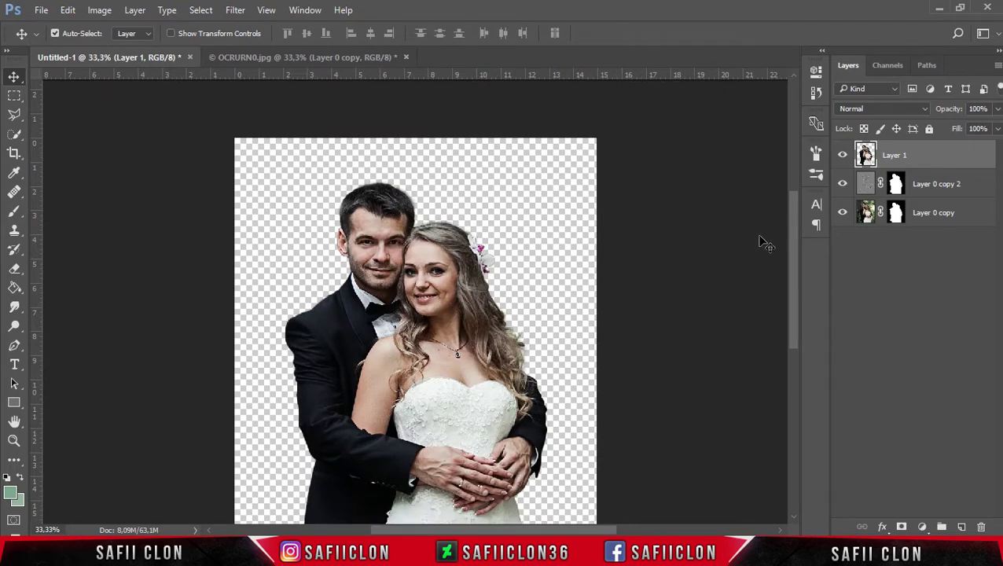
drag(790, 244, 790, 251)
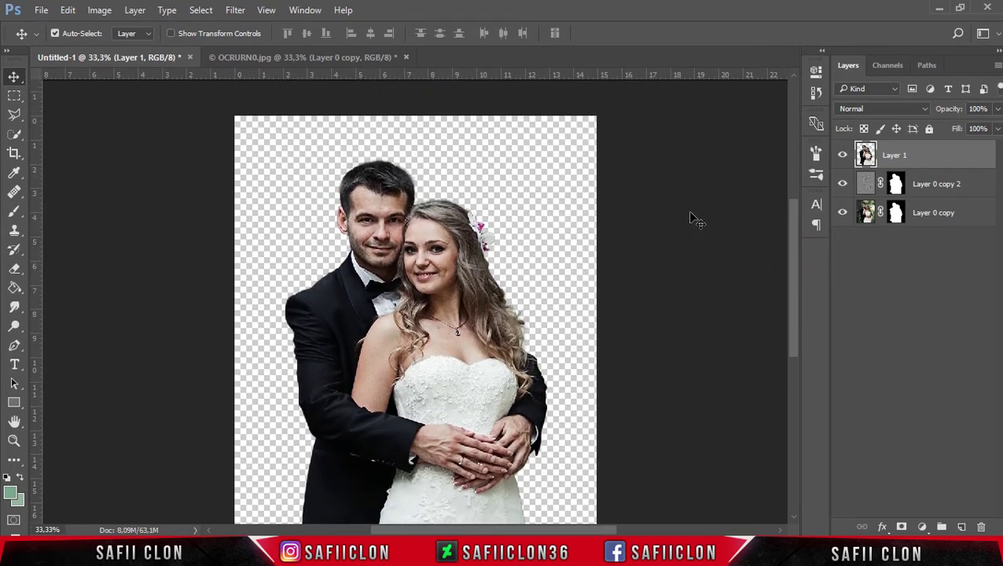
key(ctrl+plus)
key(ctrl+plus)
key(ctrl+plus)
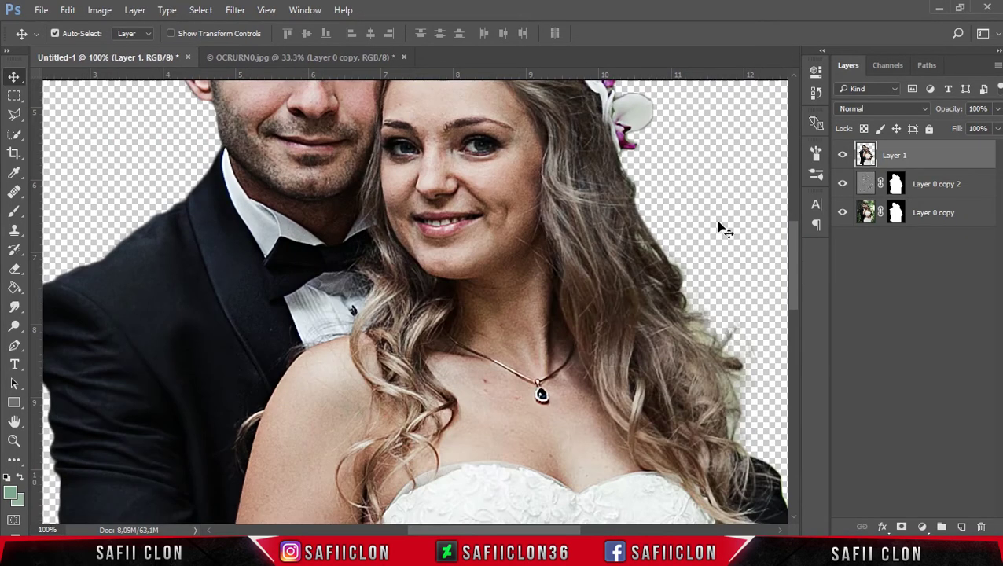
drag(793, 269, 790, 257)
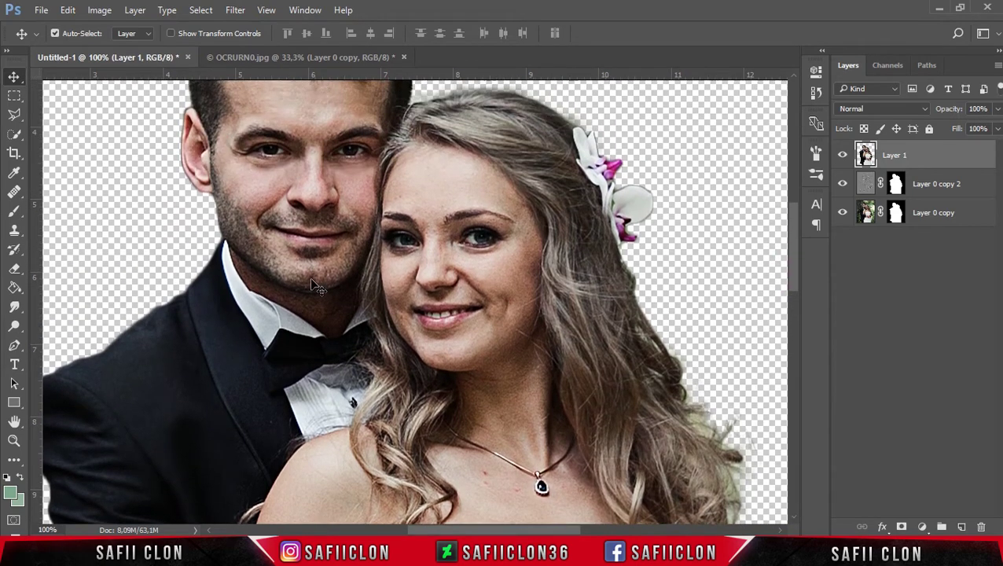
Set up the Smudge Tool with a new brush preset, 45 px size and 22% strength.
drag(23, 314, 64, 338)
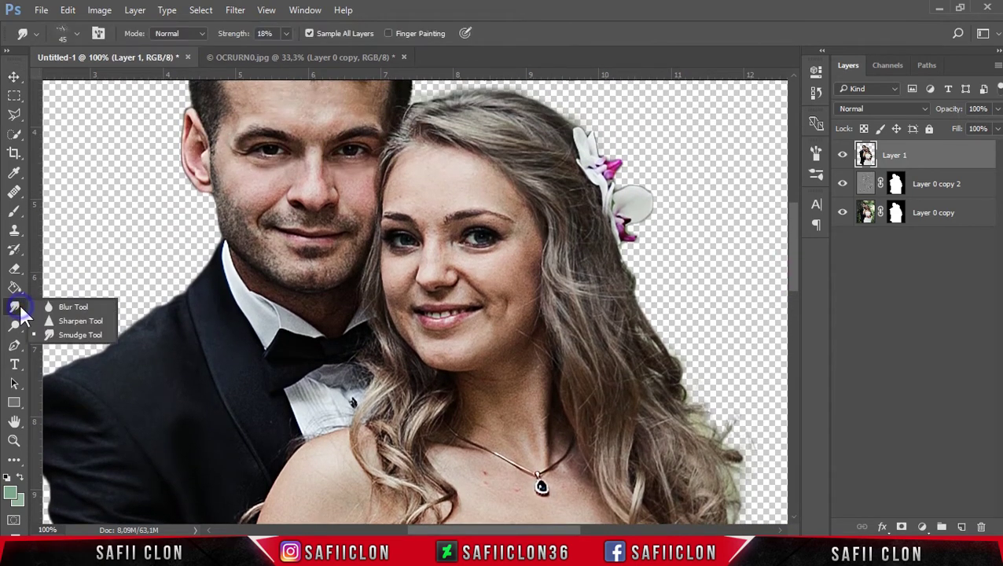
click(63, 334)
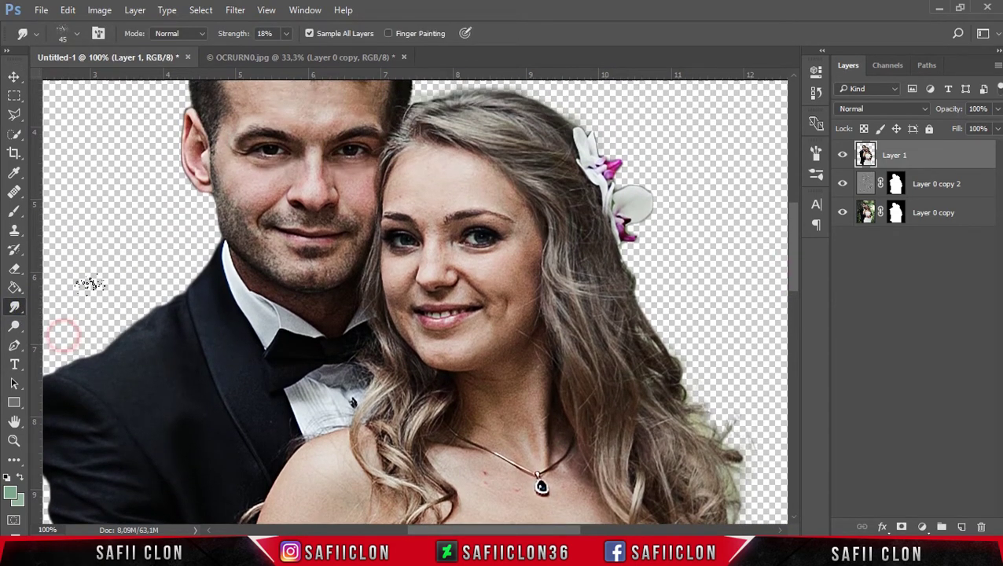
click(75, 35)
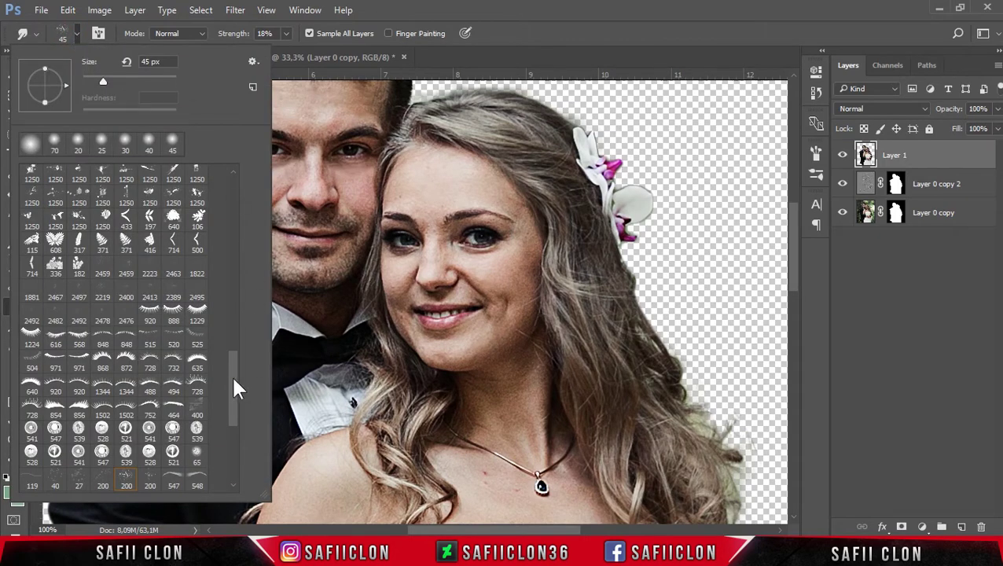
drag(234, 382, 235, 410)
click(197, 338)
click(107, 79)
click(76, 34)
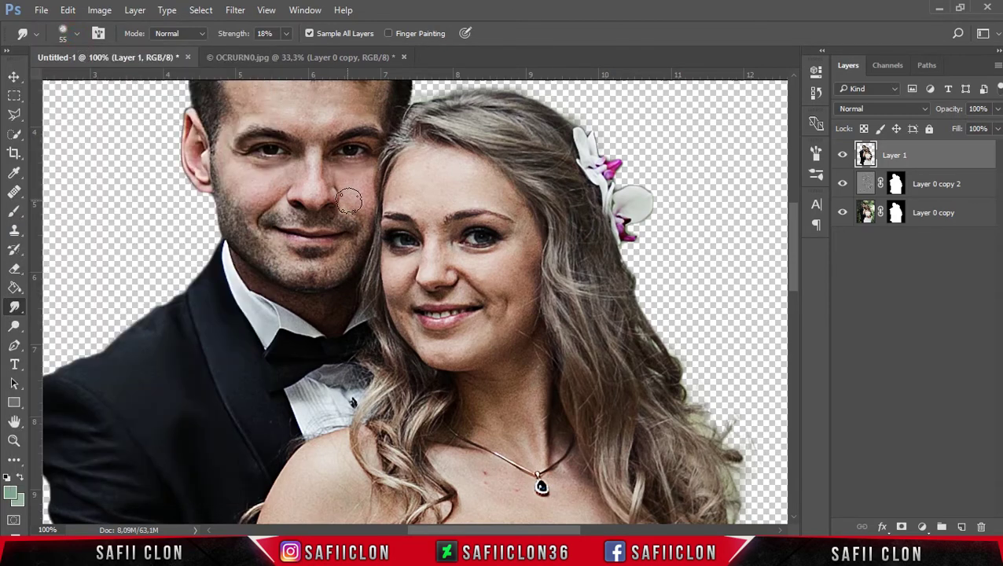
click(286, 33)
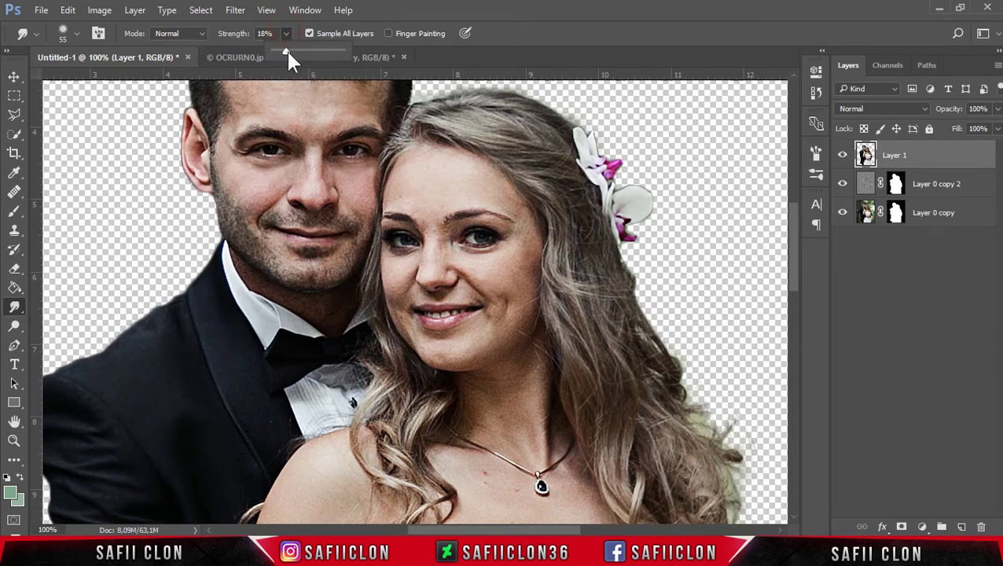
click(289, 52)
key(bracketleft)
Smudge the bride's forehead skin smooth, then lower the strength to 13%.
drag(426, 173, 431, 169)
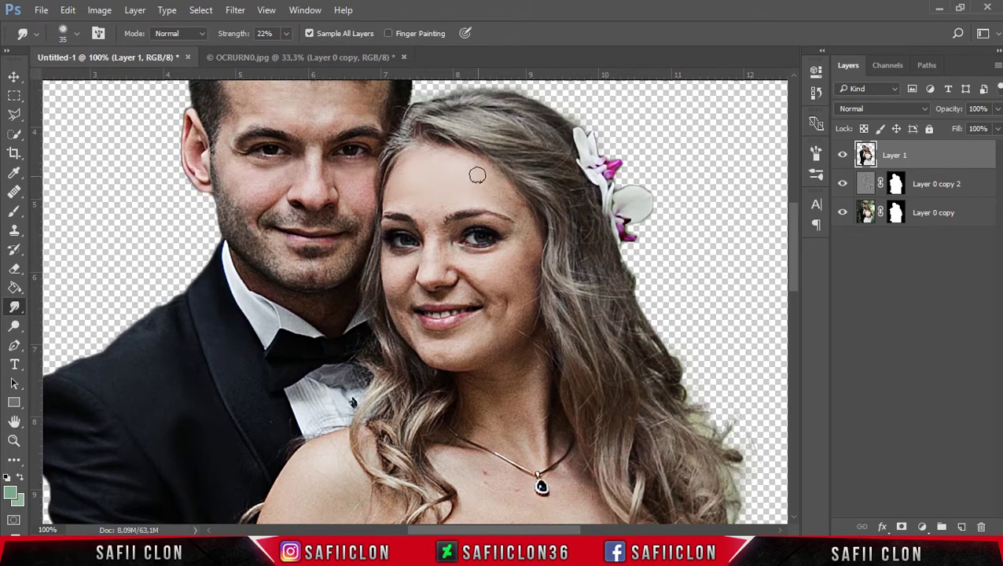
click(286, 33)
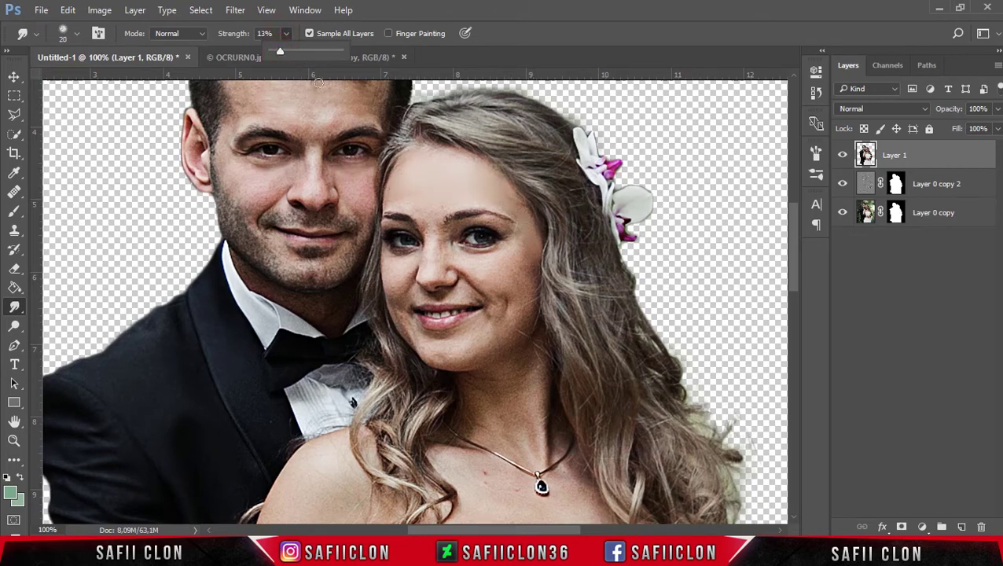
click(528, 262)
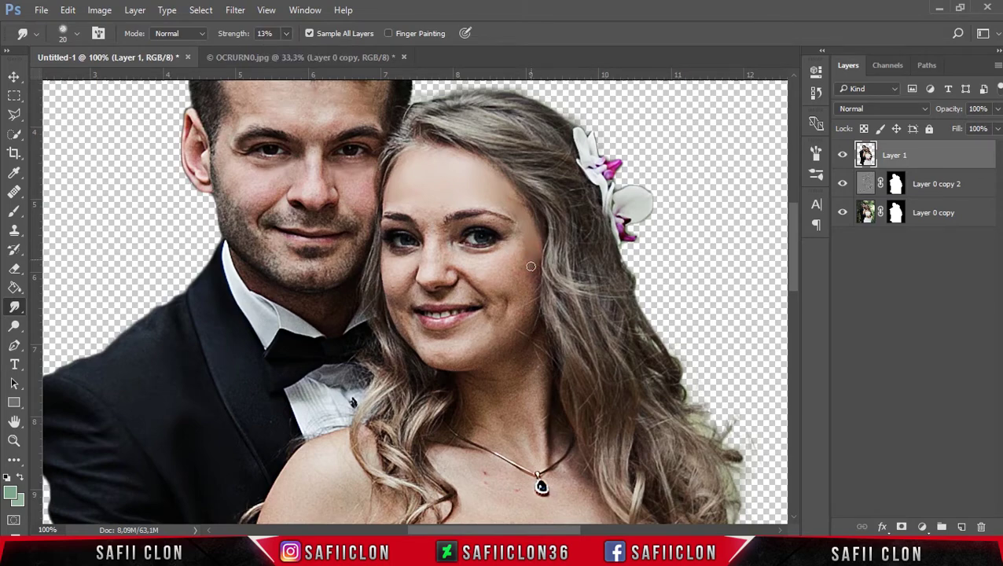
scroll(472, 346, up, 3)
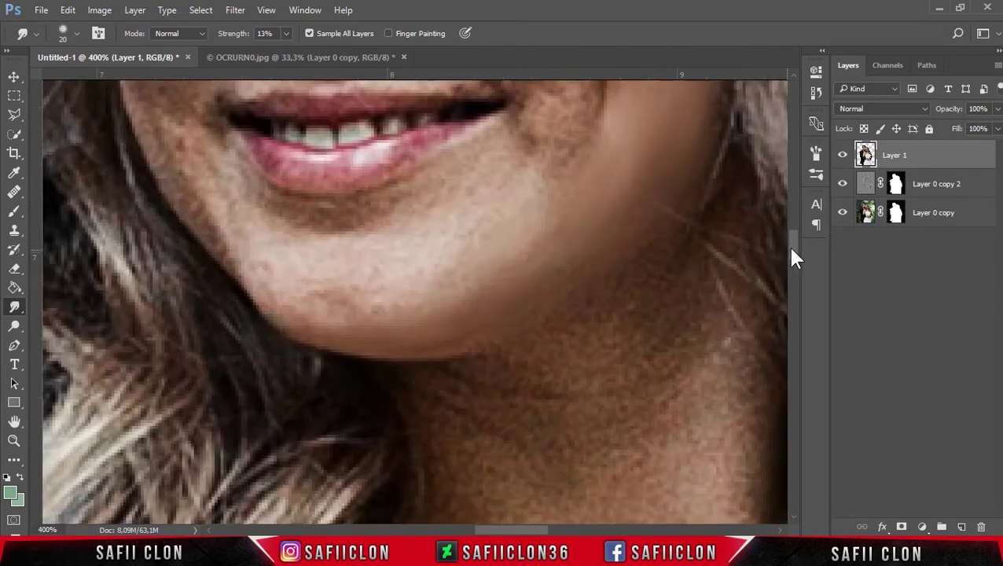
scroll(471, 283, up, 3)
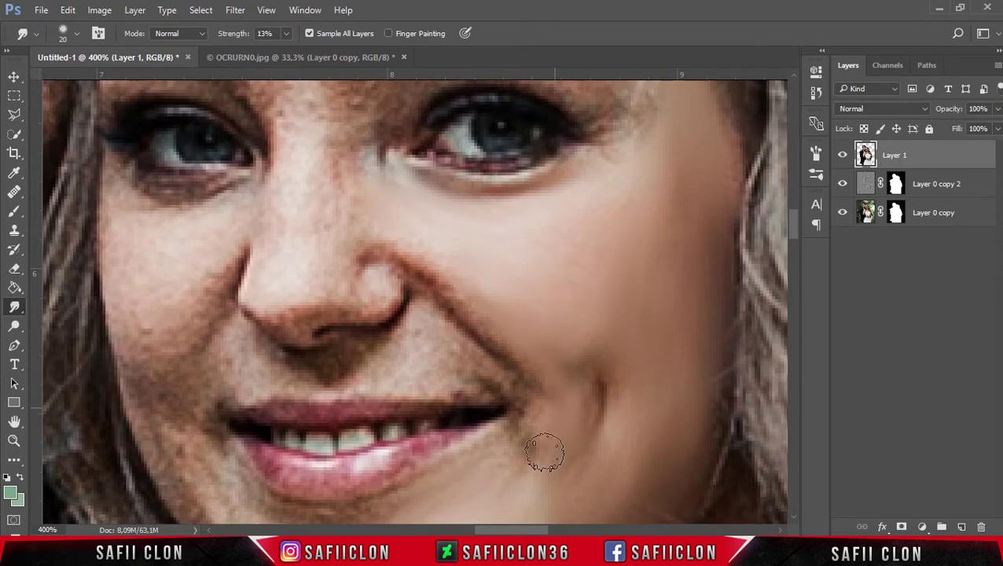
scroll(394, 330, down, 3)
scroll(275, 268, up, 2)
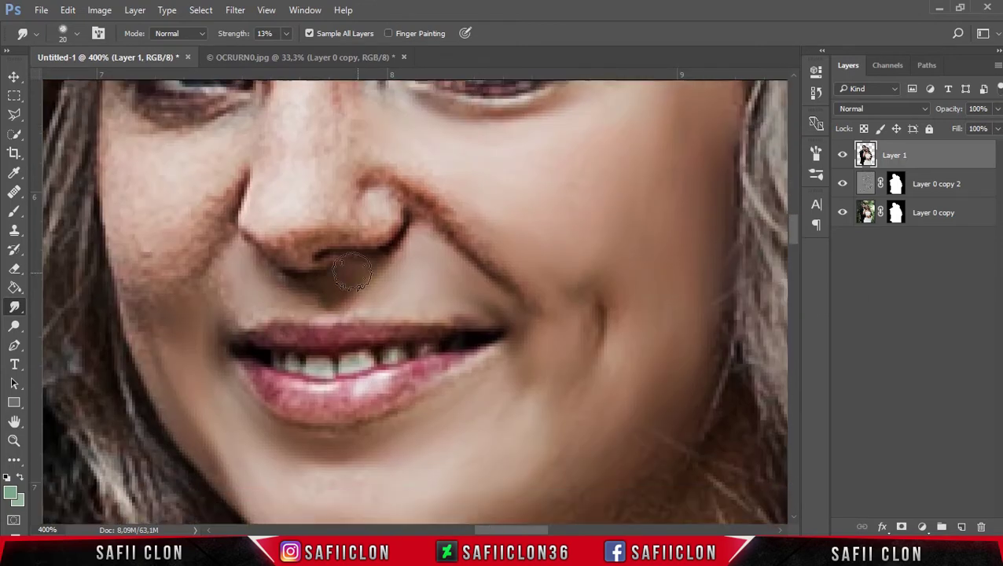
scroll(472, 330, up, 1)
Smudge the bride's facial skin with a 10–20 px brush at 13% strength.
key(bracketleft)
scroll(589, 206, up, 2)
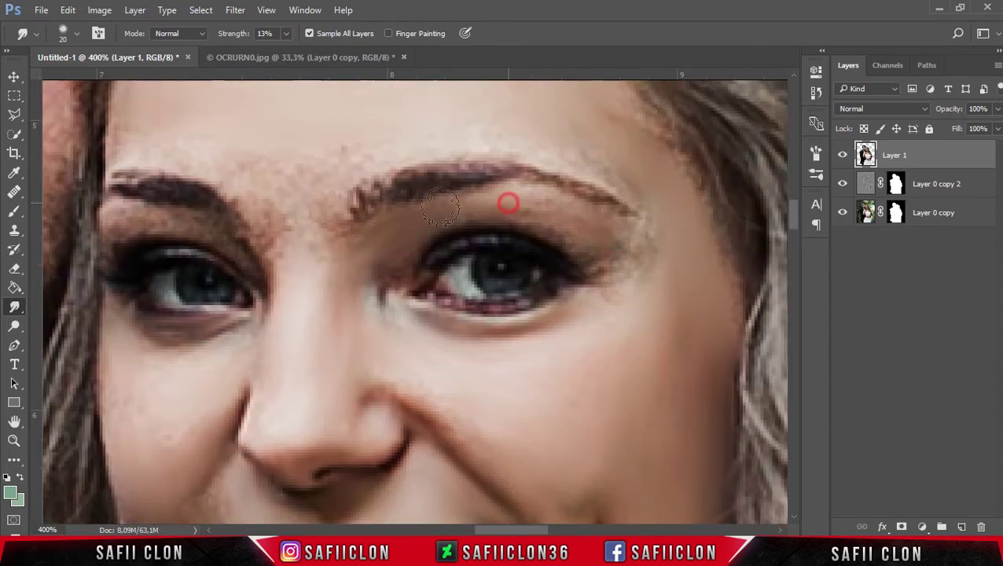
drag(407, 151, 574, 152)
scroll(471, 220, up, 2)
key(bracketright)
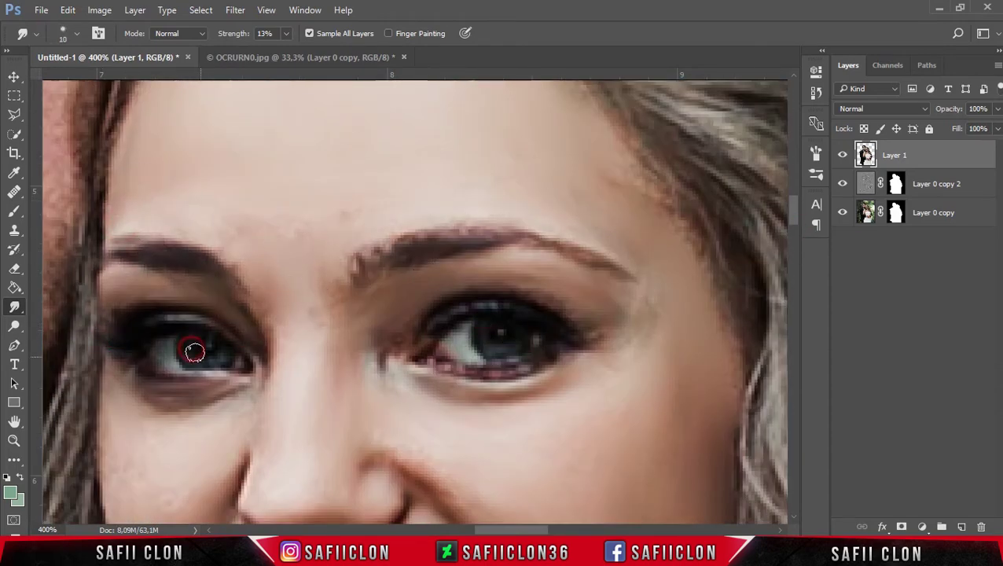
scroll(195, 342, down, 5)
key(bracketleft)
scroll(335, 246, up, 2)
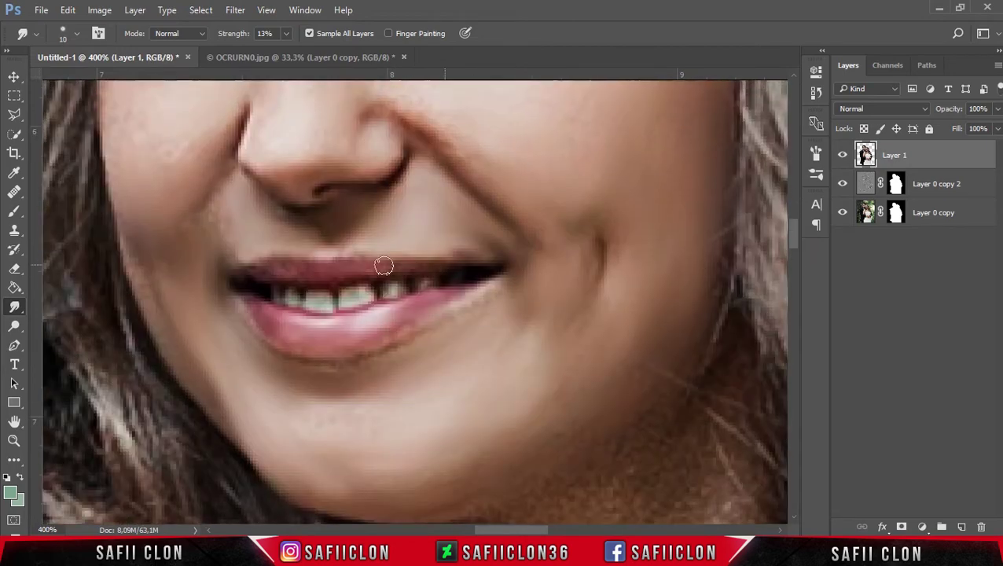
Smooth the bride's neck with a 20 px brush and toggle Layer 1 to compare.
key(ctrl+minus)
scroll(707, 250, down, 3)
key(bracketright)
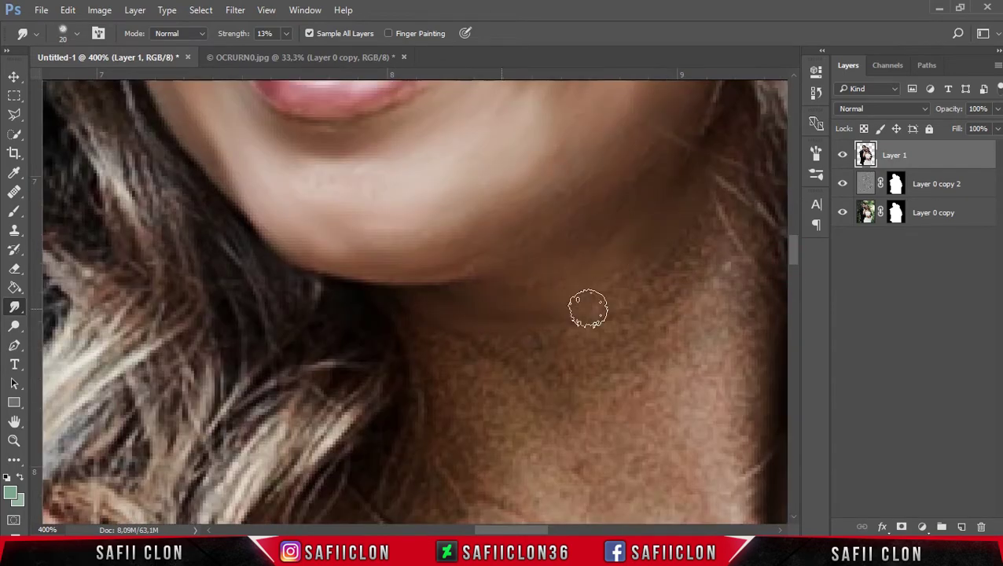
scroll(714, 376, up, 1)
scroll(646, 382, down, 4)
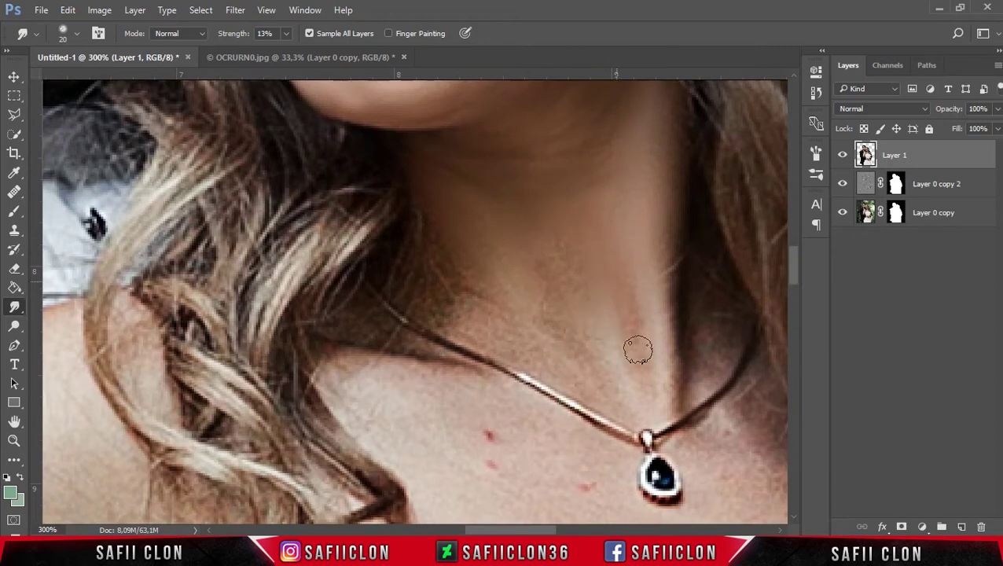
click(842, 155)
click(842, 155)
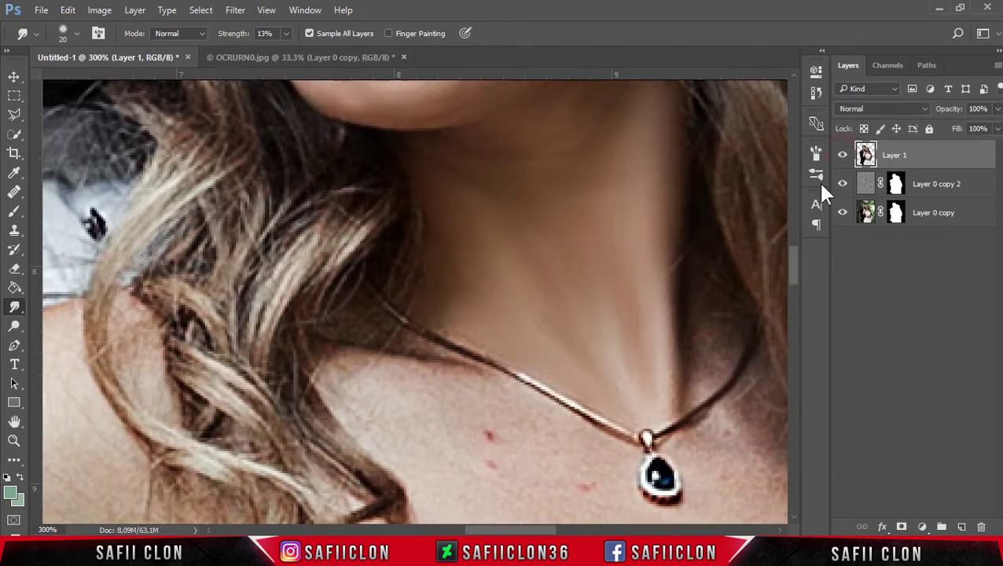
drag(792, 259, 792, 271)
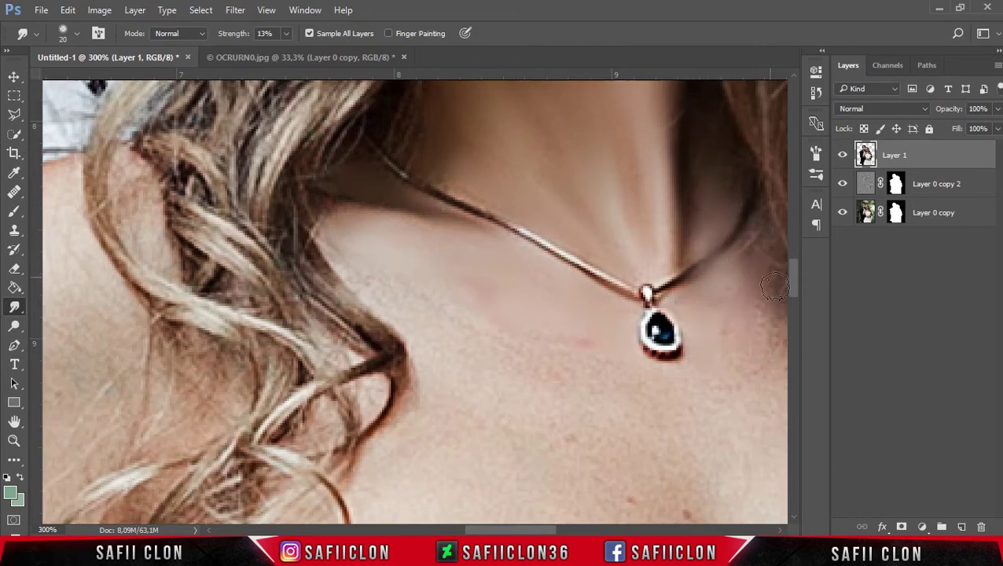
key(ctrl+minus)
key(ctrl+minus)
key(bracketright)
key(bracketright)
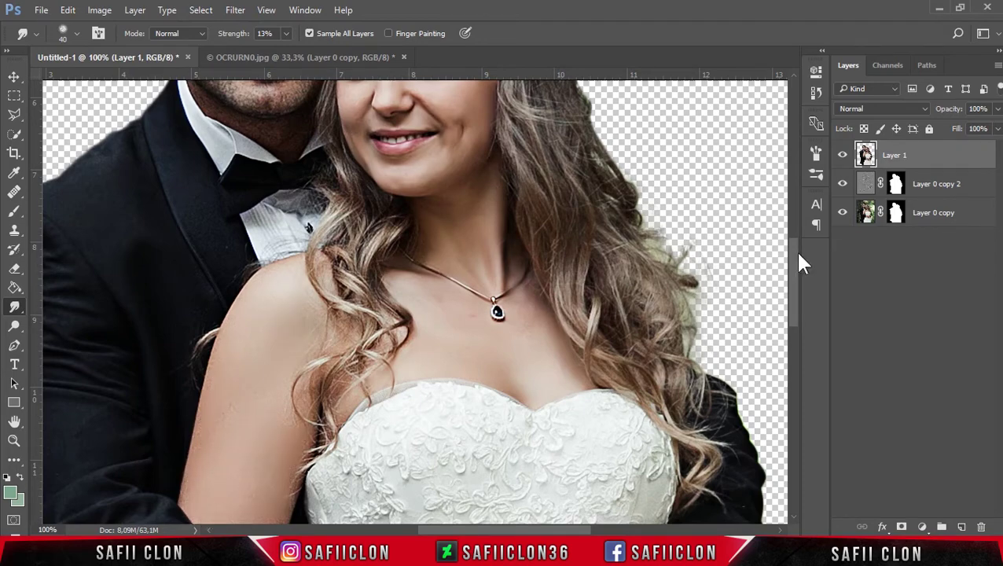
Zoom in on the faces and smudge the groom's forehead with a 20 px brush.
drag(792, 262, 793, 224)
key(ctrl+plus)
key(ctrl+plus)
key(bracketleft)
key(bracketleft)
drag(413, 115, 481, 137)
scroll(480, 138, left, 10)
scroll(315, 189, up, 8)
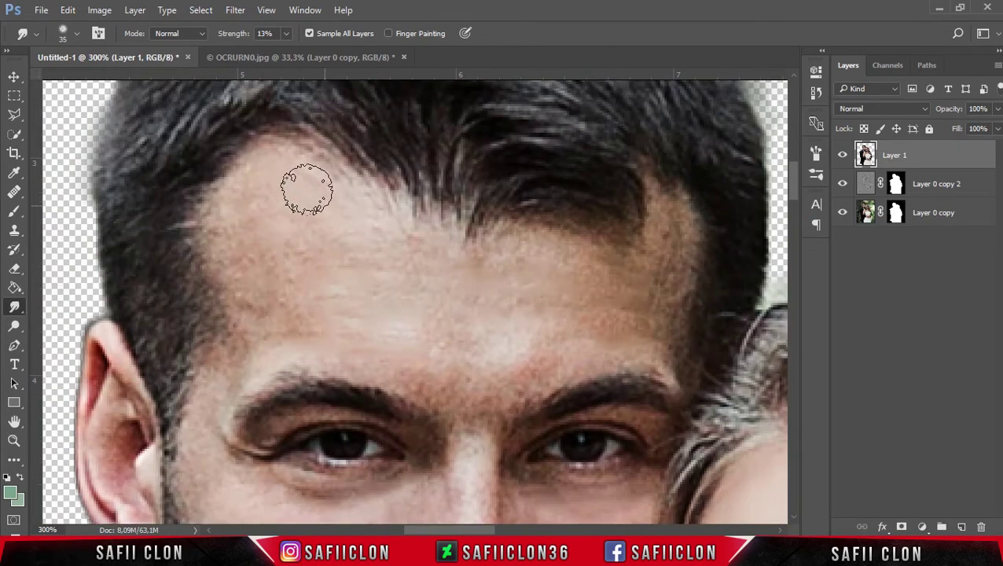
mouse_move(309, 191)
mouse_down()
mouse_move(443, 224)
mouse_move(615, 349)
mouse_up()
drag(794, 183, 794, 206)
Smooth the groom's jaw, cheek, moustache and chin beard with a 15–25 px brush.
key(bracketleft)
mouse_move(410, 269)
mouse_down()
mouse_move(360, 327)
mouse_move(267, 265)
mouse_up()
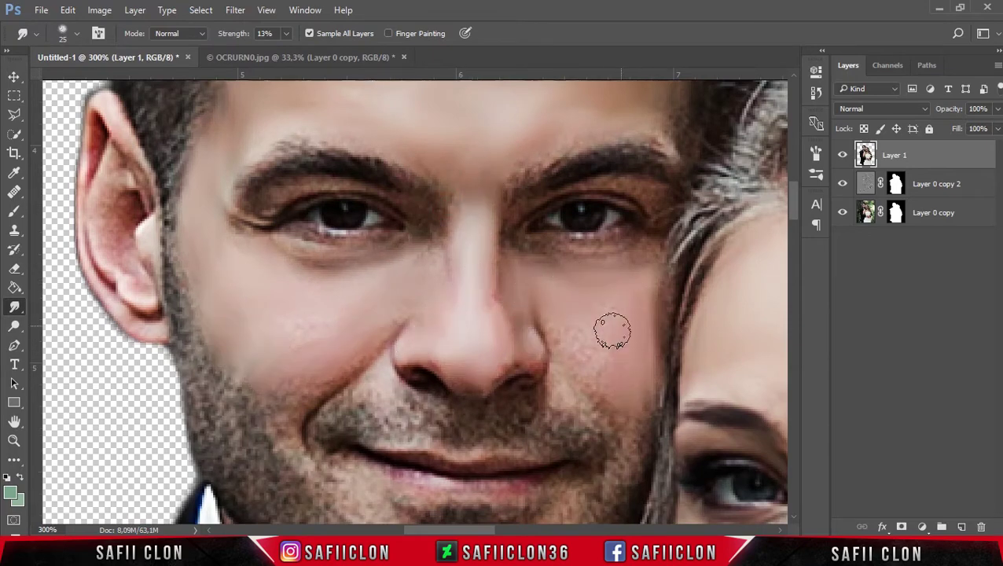
key(bracketleft)
scroll(624, 397, down, 5)
mouse_move(298, 369)
mouse_down()
mouse_move(209, 212)
mouse_move(332, 360)
mouse_up()
drag(378, 267, 598, 267)
drag(590, 338, 441, 409)
drag(306, 307, 482, 340)
Smudge around the groom's eye area with a 10–15 px brush.
key(bracketleft)
scroll(267, 287, up, 5)
mouse_move(266, 287)
mouse_down()
mouse_move(280, 273)
mouse_move(288, 309)
mouse_up()
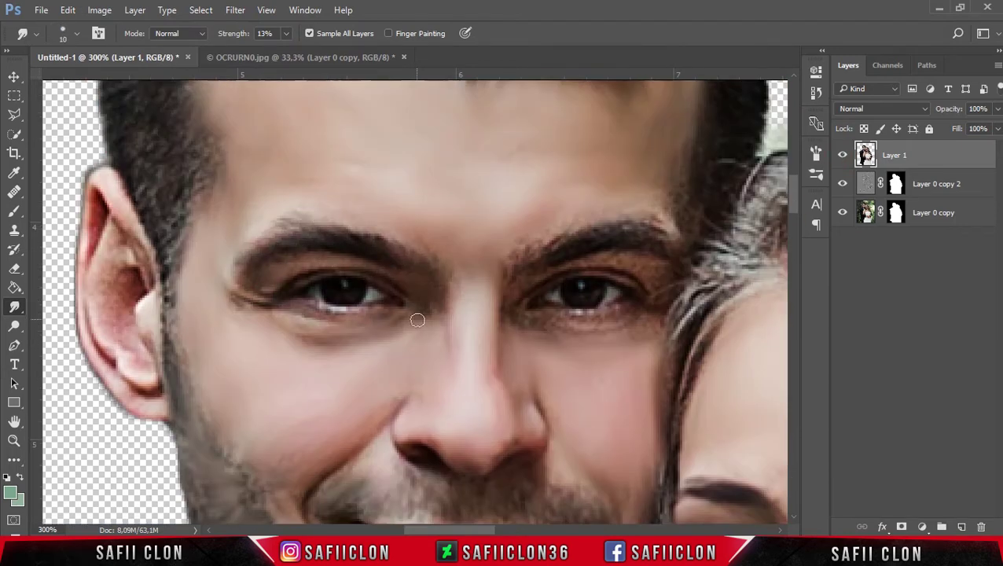
key(bracketright)
scroll(798, 192, up, 5)
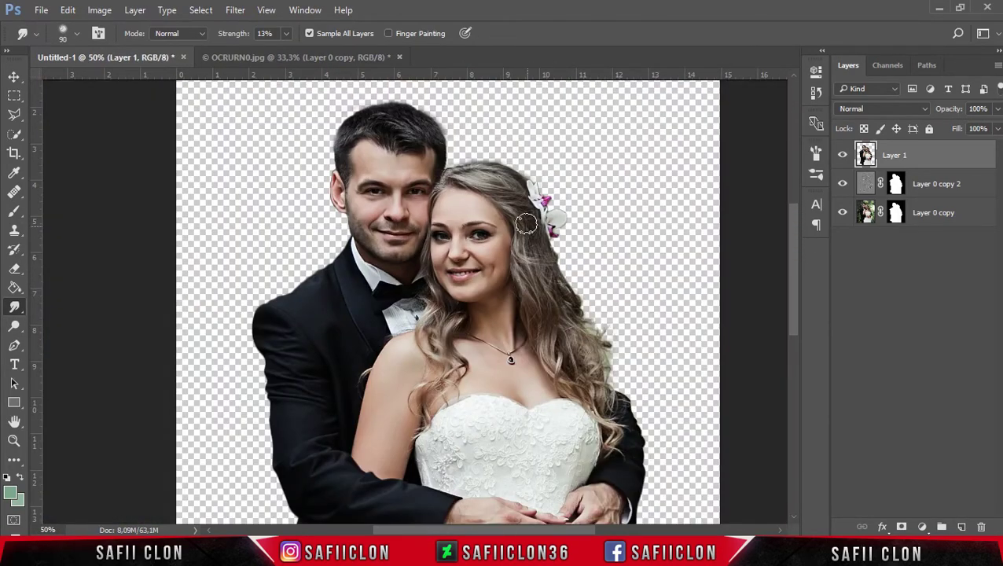
Lower smudge strength to 6% and smudge the bride's hair strands downward.
click(286, 33)
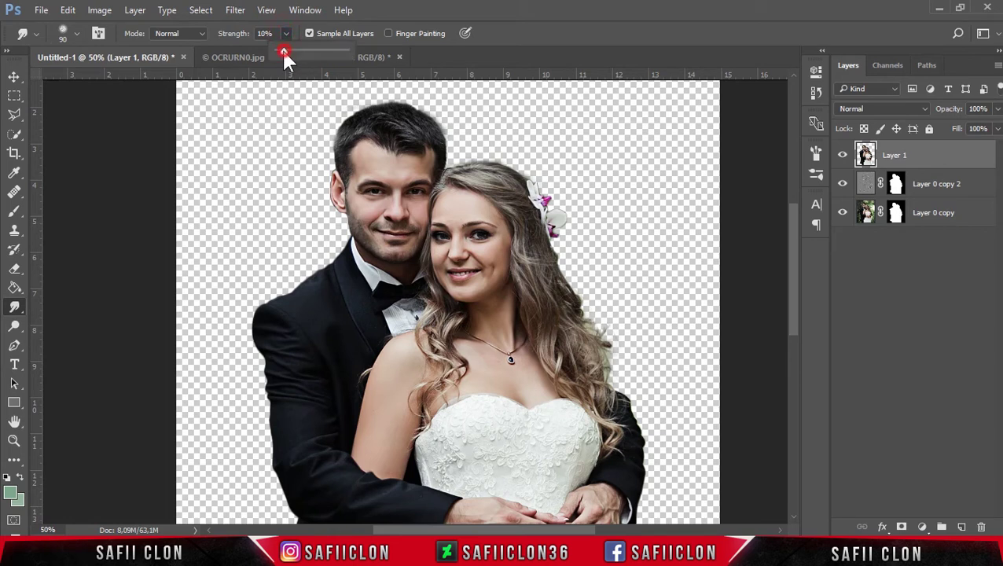
click(440, 301)
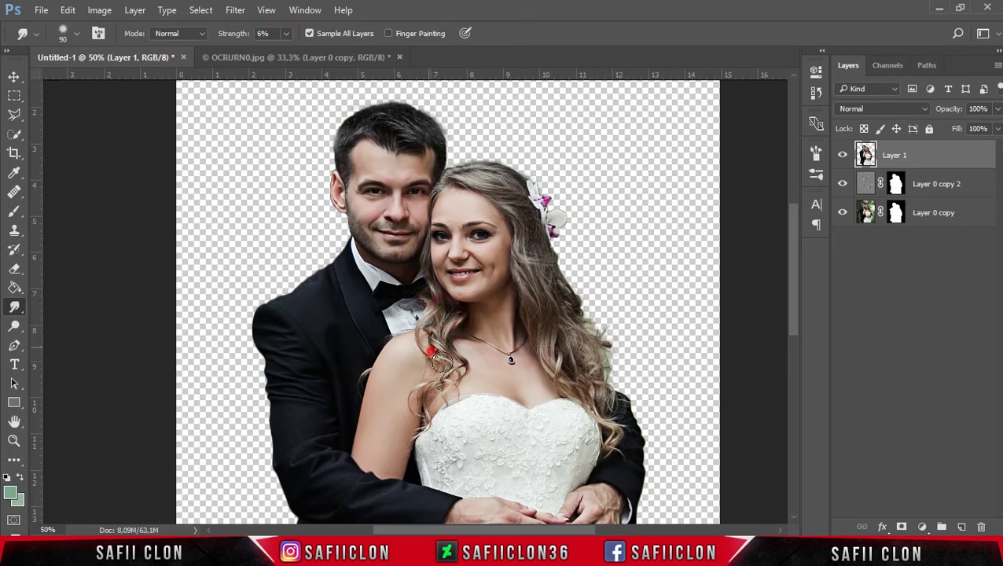
drag(442, 362, 421, 407)
drag(523, 251, 555, 362)
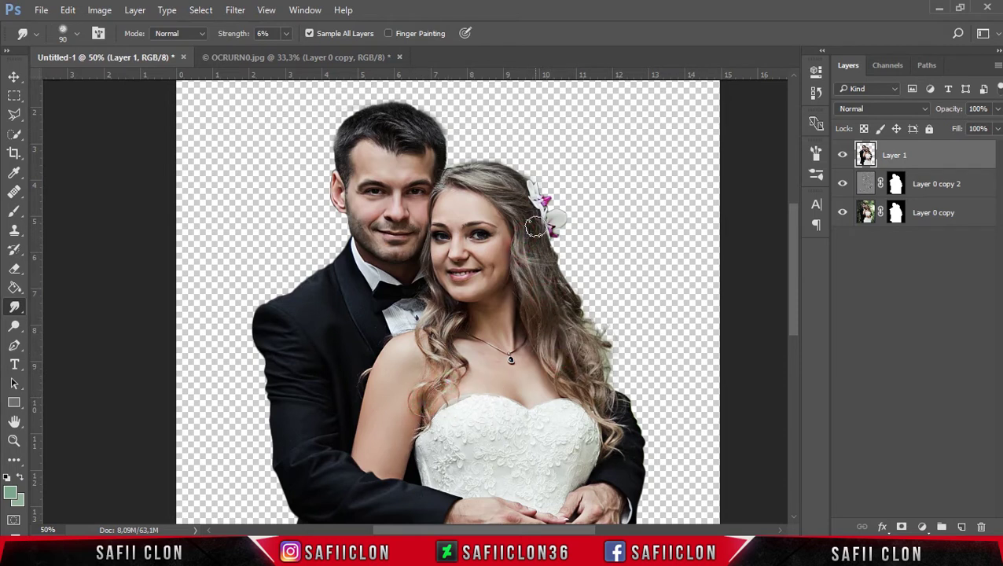
drag(532, 271, 596, 337)
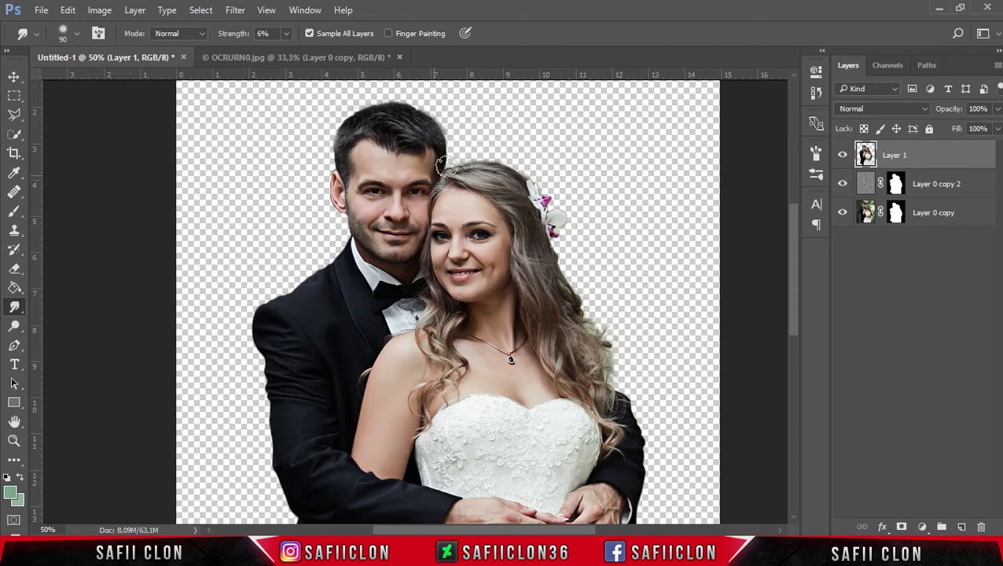
Compare Layer 1 against the original, leaving it visible and selected with the filter list showing.
click(842, 154)
click(842, 154)
click(843, 155)
click(842, 155)
drag(798, 246, 793, 258)
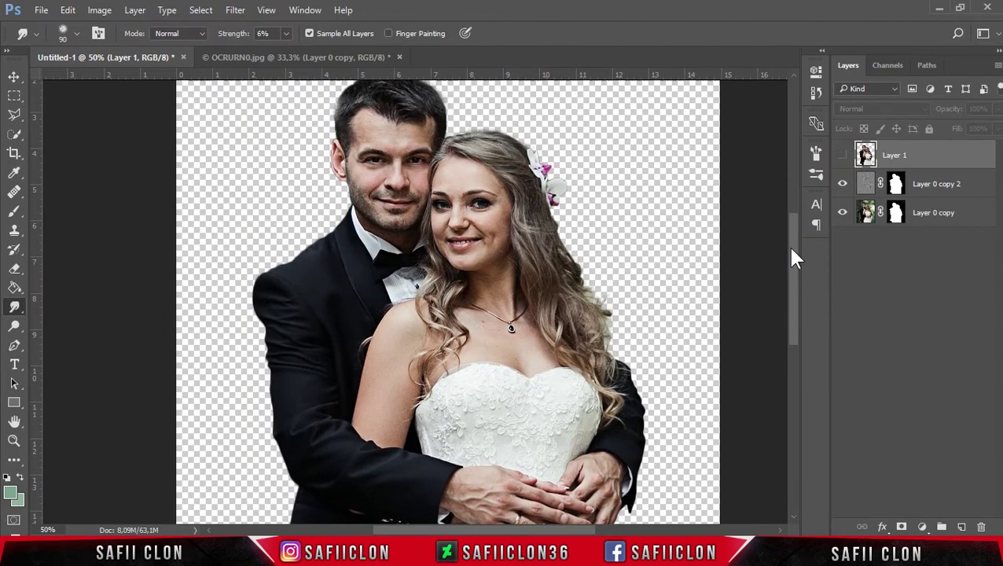
drag(794, 263, 787, 241)
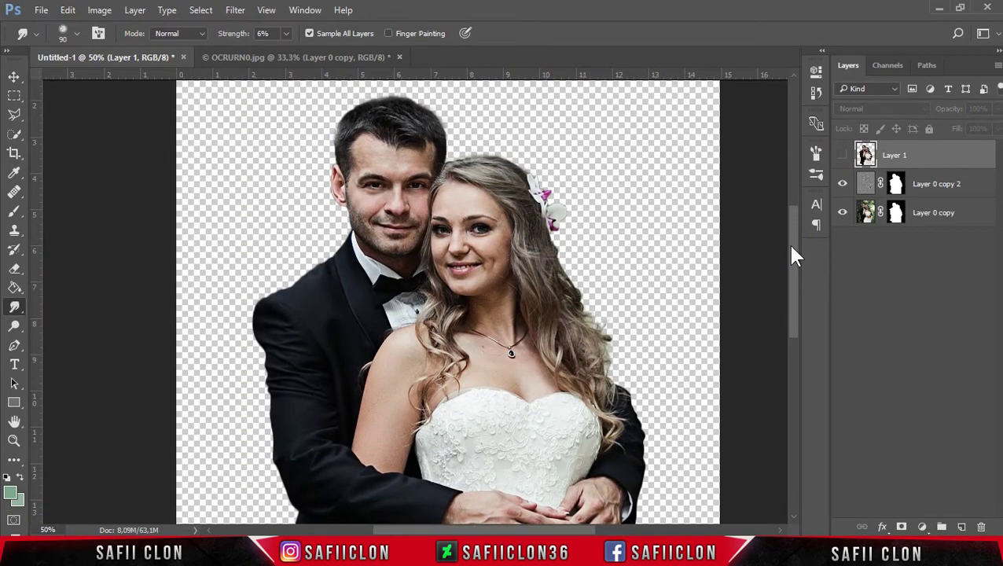
click(842, 155)
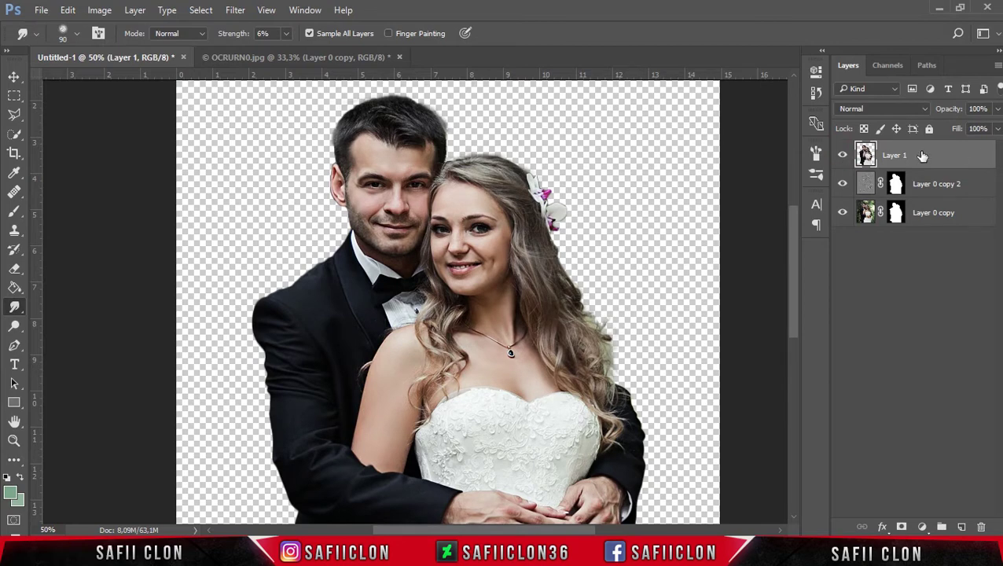
click(935, 154)
click(236, 11)
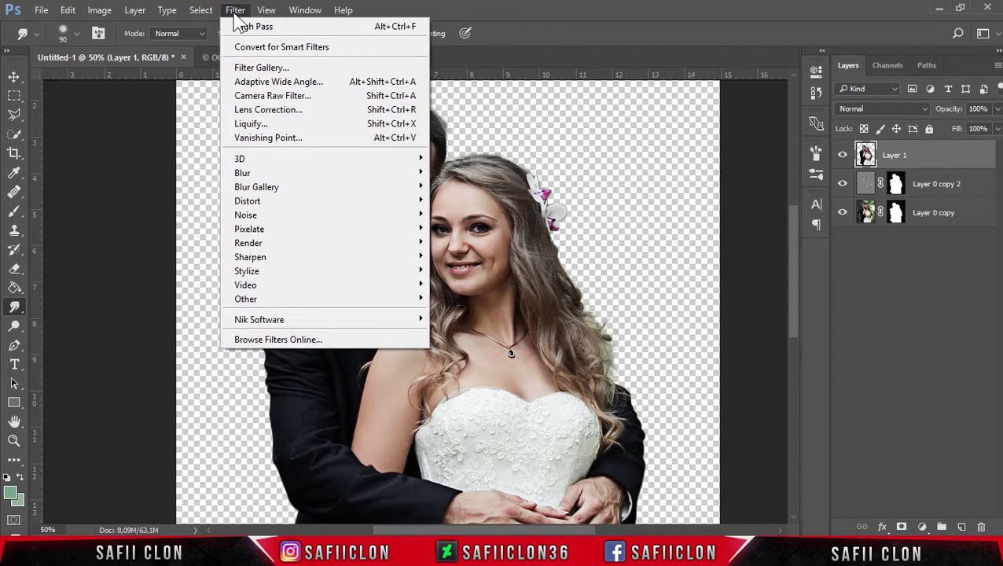
In Camera Raw set Highlights -49, Shadows +59, Whites +18, Blacks -33, Clarity +20, Vibrance +22.
click(290, 95)
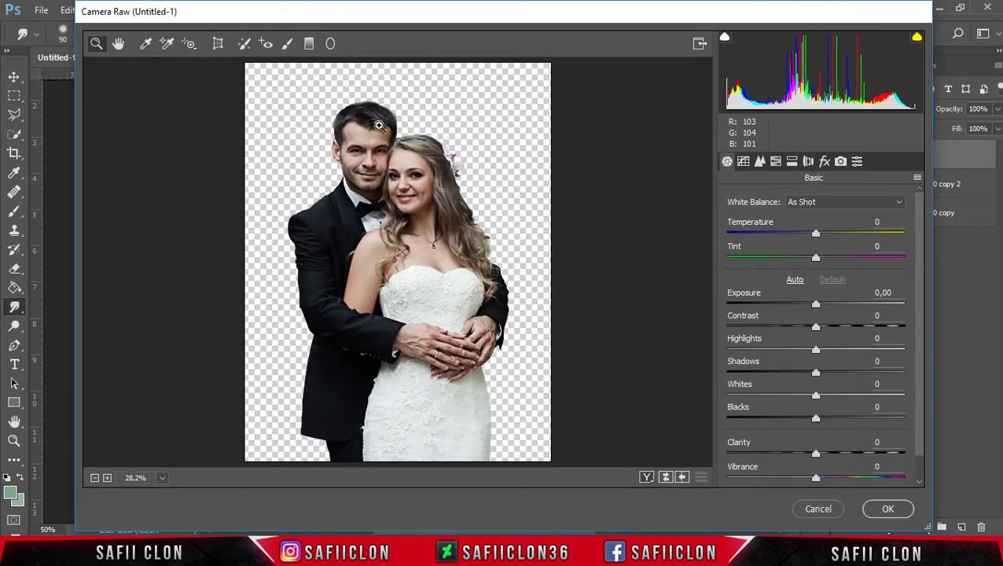
mouse_move(817, 352)
mouse_down()
mouse_move(771, 350)
mouse_move(871, 378)
mouse_up()
scroll(919, 370, down, 2)
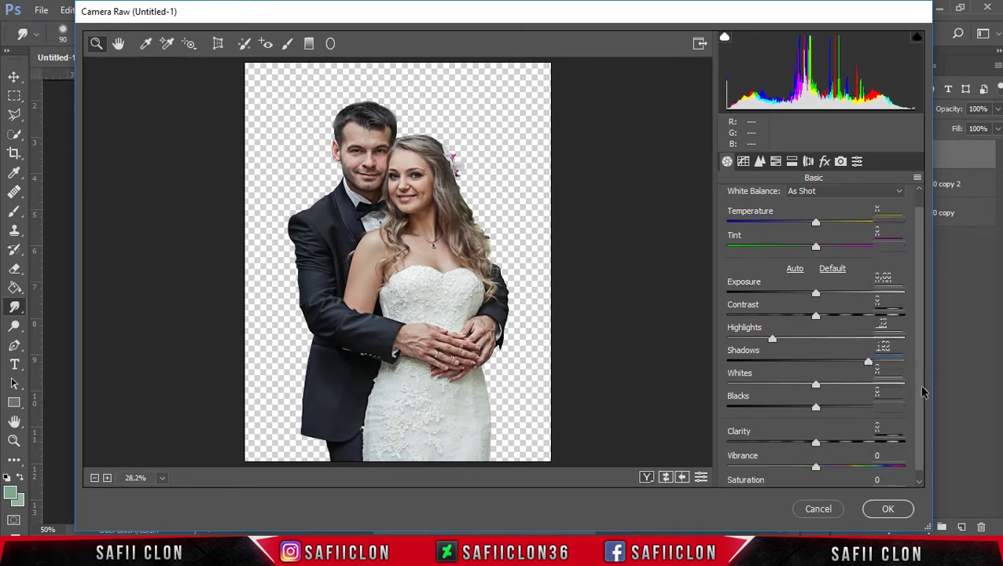
mouse_move(817, 368)
mouse_down()
mouse_move(832, 372)
mouse_move(800, 397)
mouse_move(785, 395)
mouse_up()
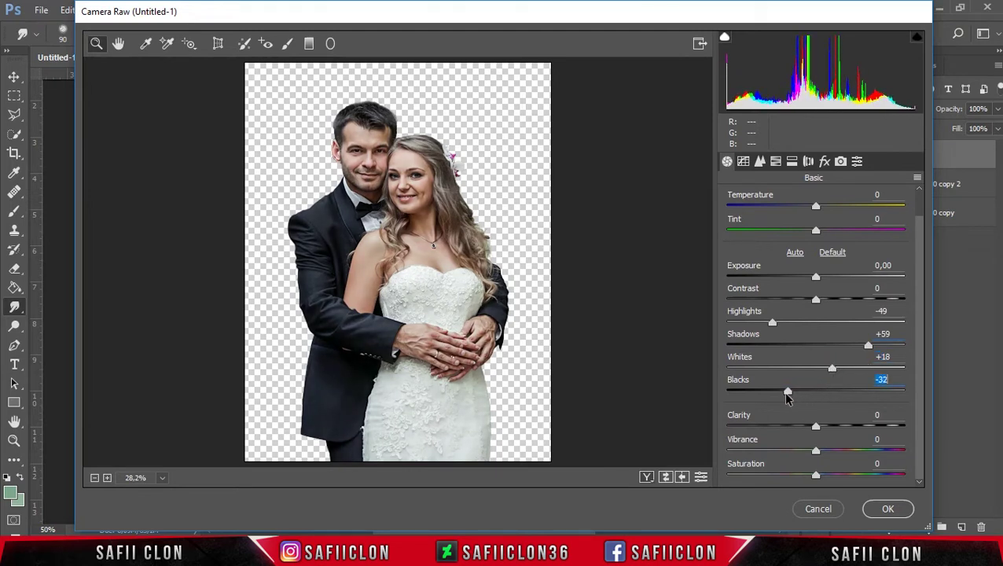
drag(816, 425, 833, 427)
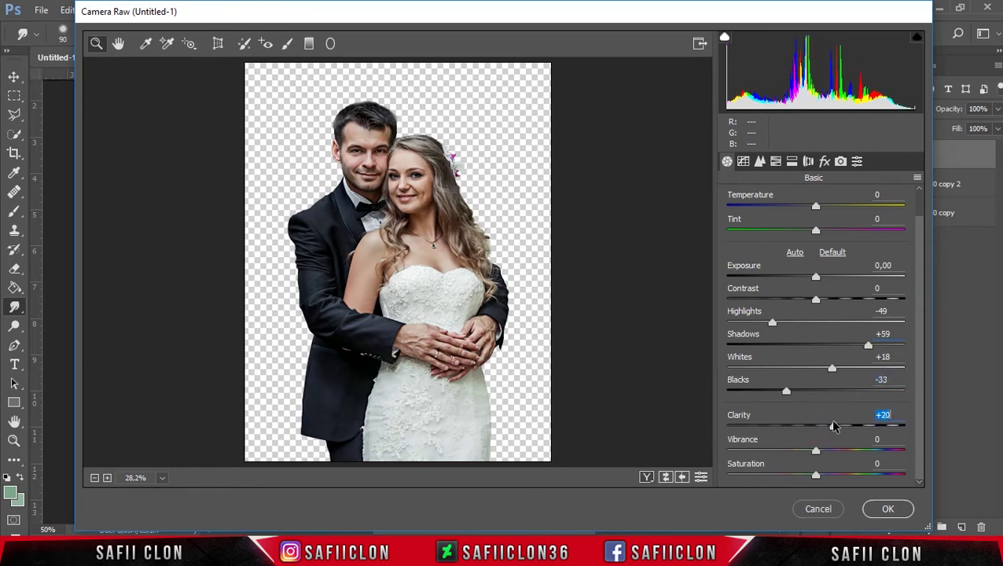
drag(816, 452, 837, 458)
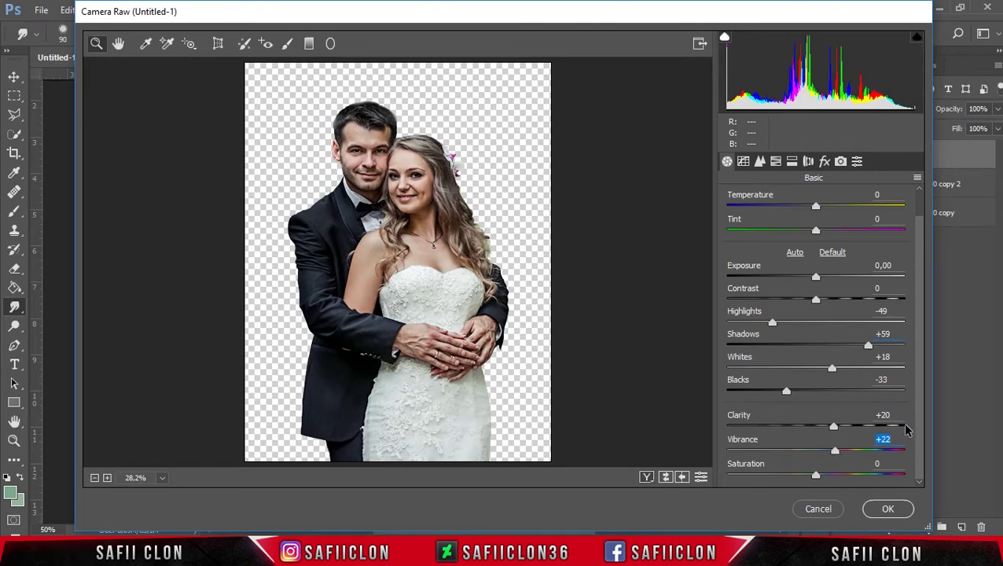
Cycle through the Before/After comparison layouts and return to the single preview.
click(645, 478)
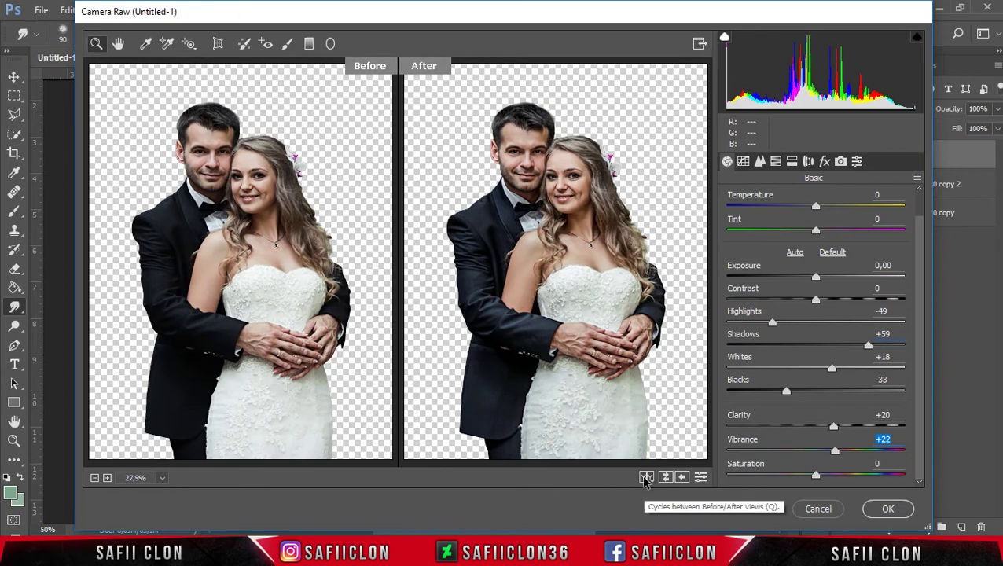
click(645, 478)
click(644, 478)
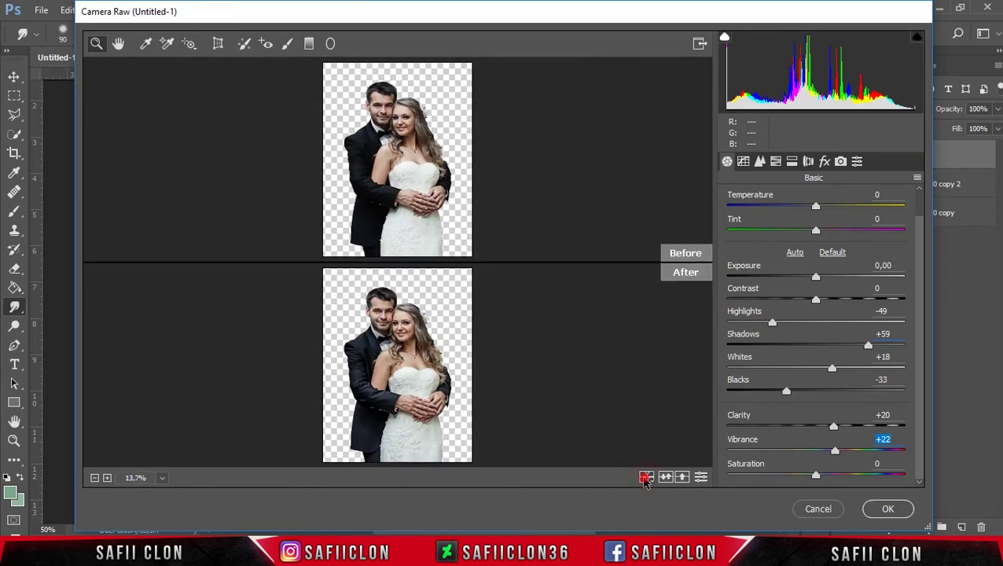
click(645, 478)
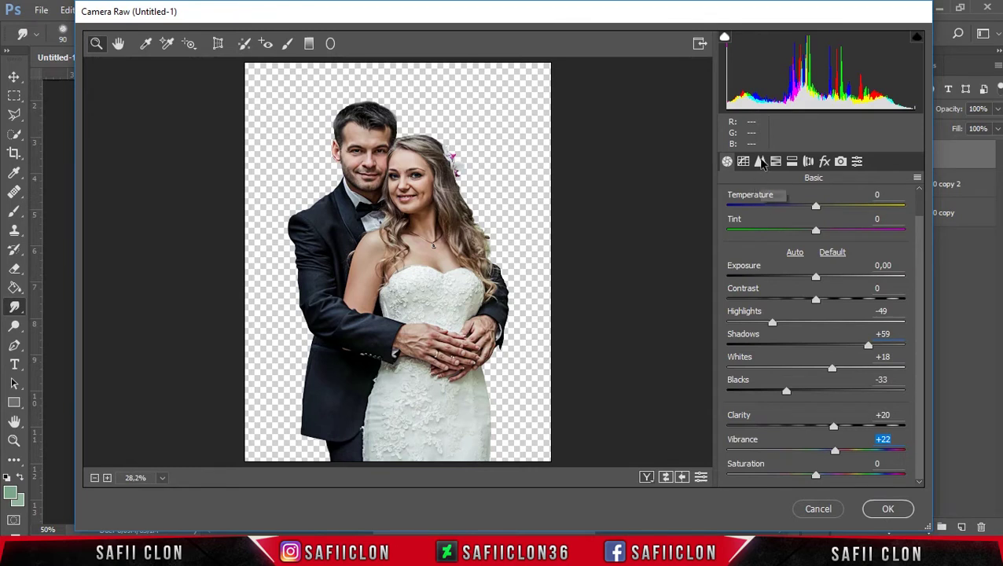
Set Detail noise reduction to Luminance 58, Luminance Contrast 33, Color 8 and apply the filter.
click(761, 161)
scroll(922, 287, down, 2)
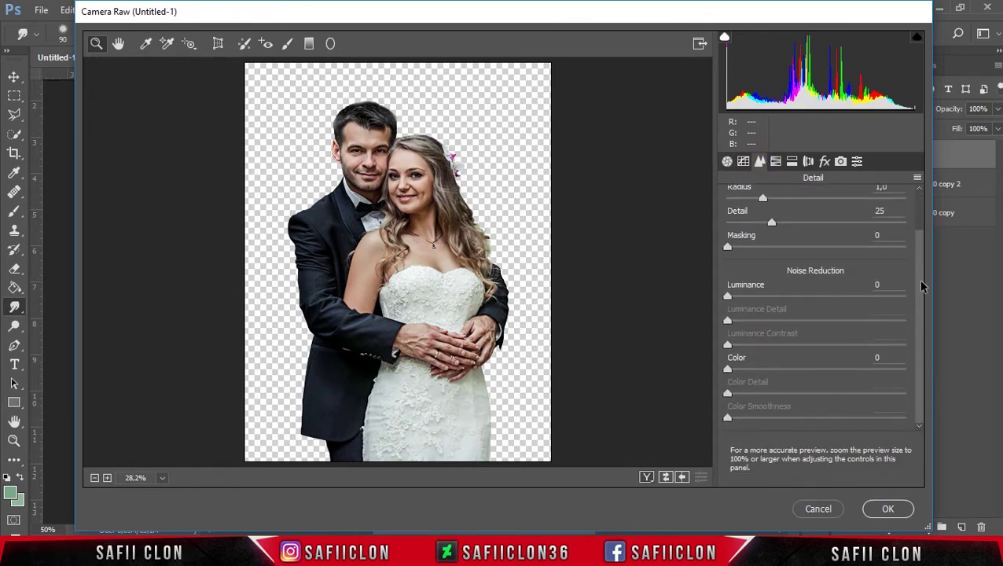
click(729, 298)
drag(729, 298, 771, 303)
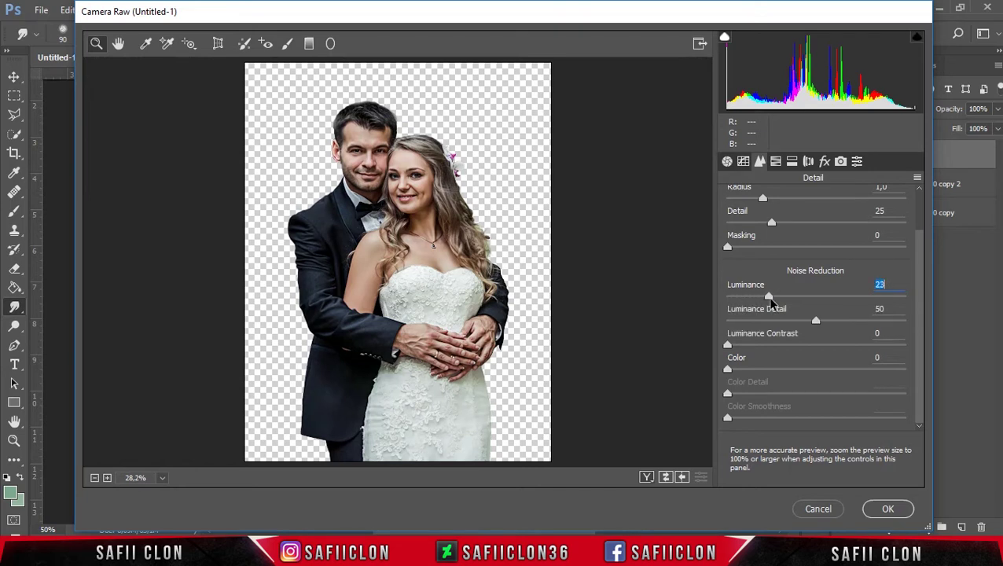
drag(772, 304, 834, 298)
drag(833, 298, 830, 311)
drag(728, 346, 787, 348)
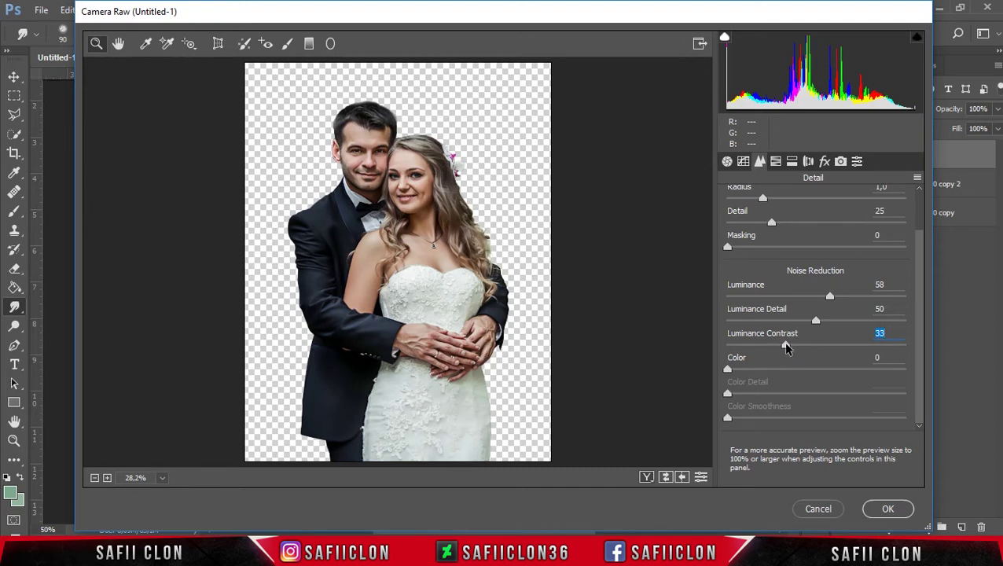
drag(728, 369, 742, 370)
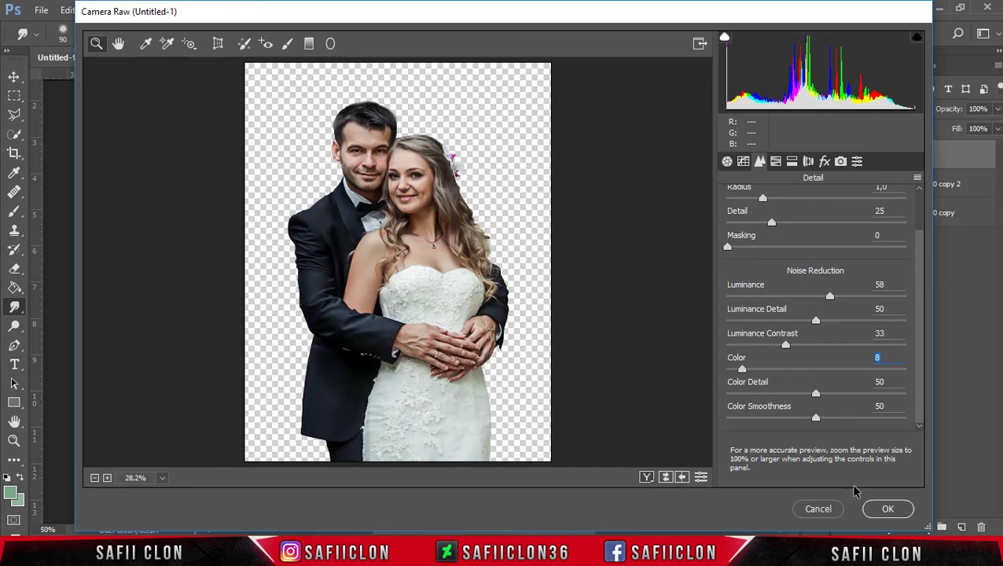
click(888, 509)
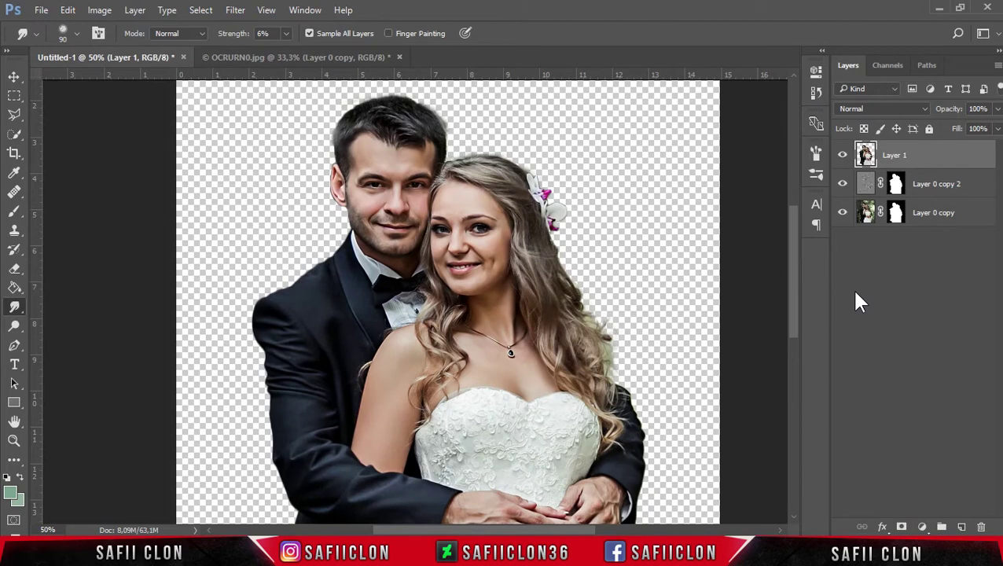
Toggle Layer 1 on and off to compare the Camera Raw result.
click(842, 157)
click(843, 156)
click(843, 156)
click(842, 157)
click(843, 157)
Add an Exposure adjustment layer with Offset +0.0250.
click(924, 525)
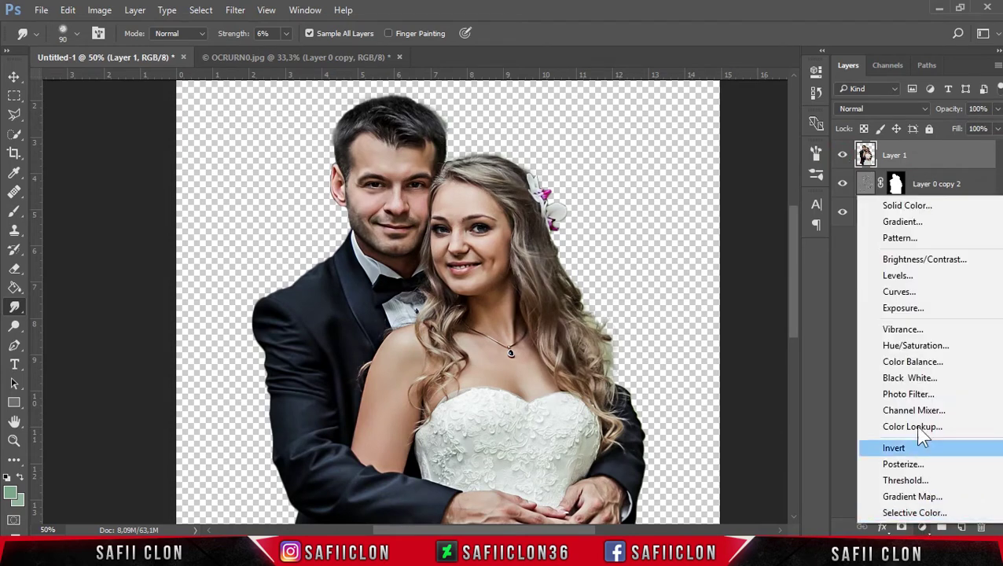
click(904, 308)
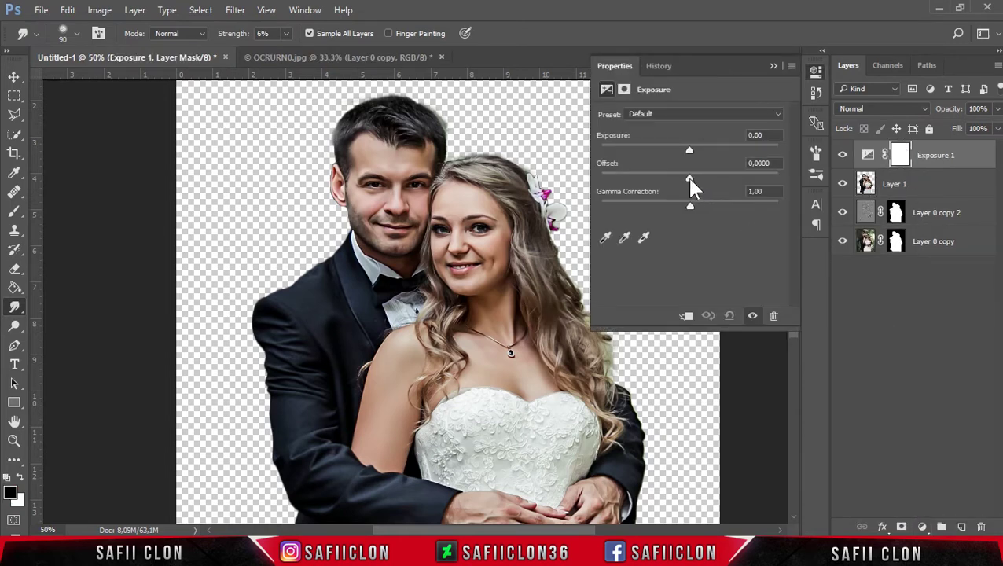
drag(690, 177, 695, 178)
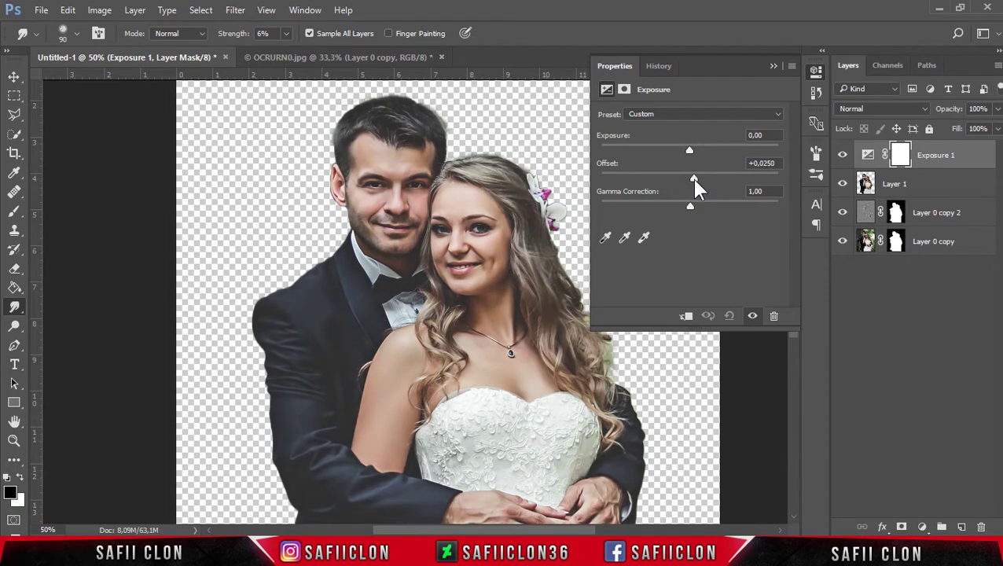
click(774, 66)
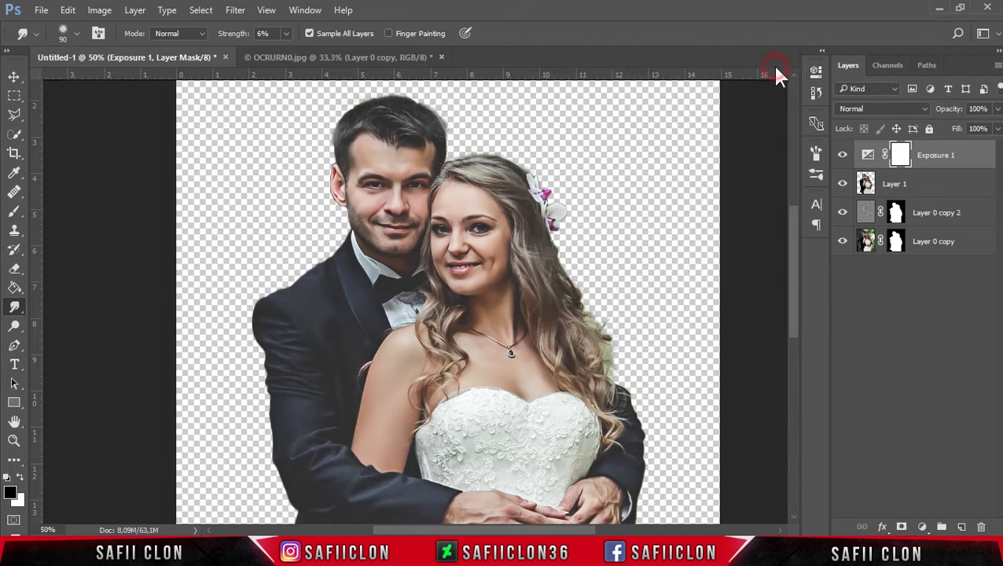
Merge all visible layers into a new Layer 2 from the Exposure 1 layer.
key(ctrl+minus)
key(ctrl+minus)
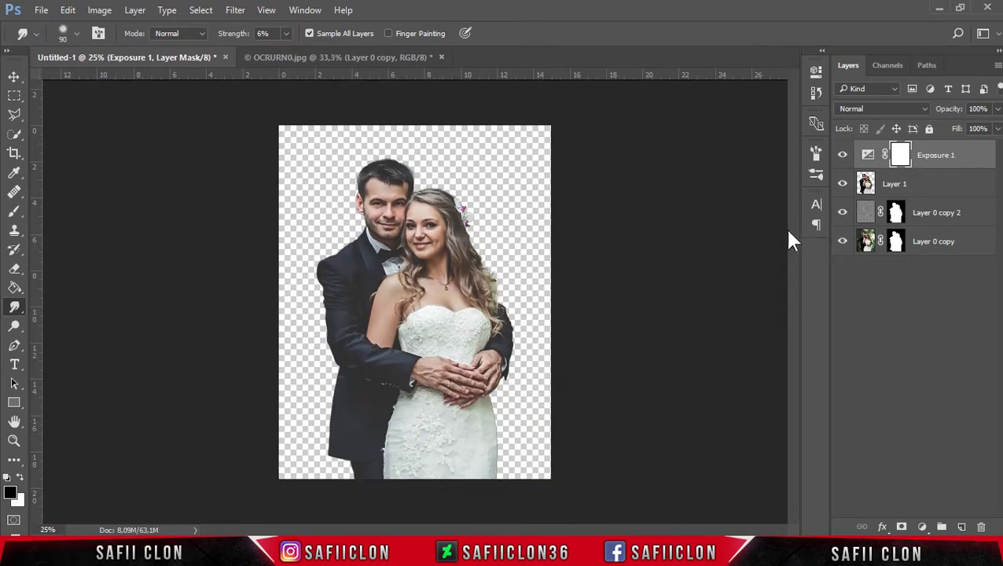
click(975, 154)
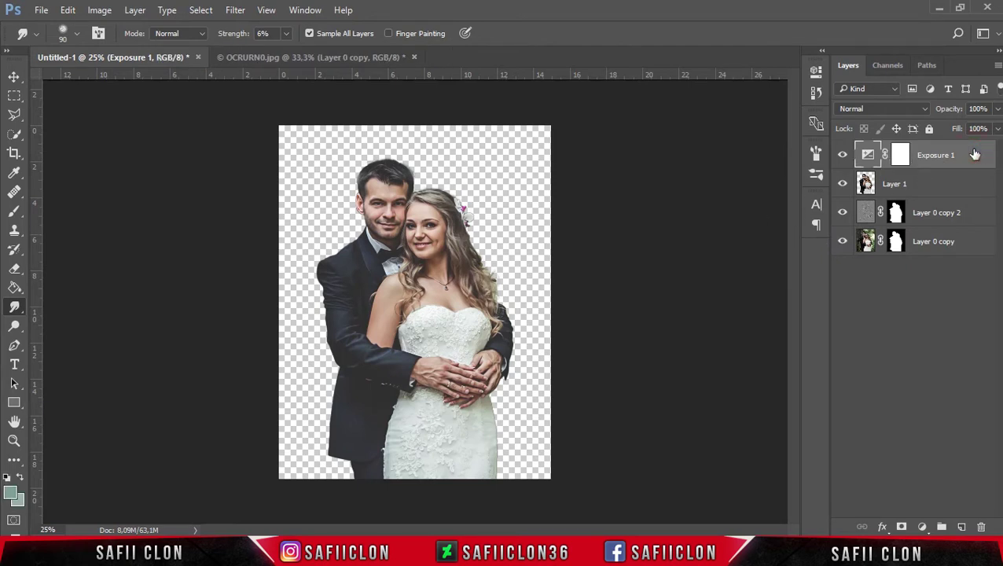
key(ctrl+shift+alt+e)
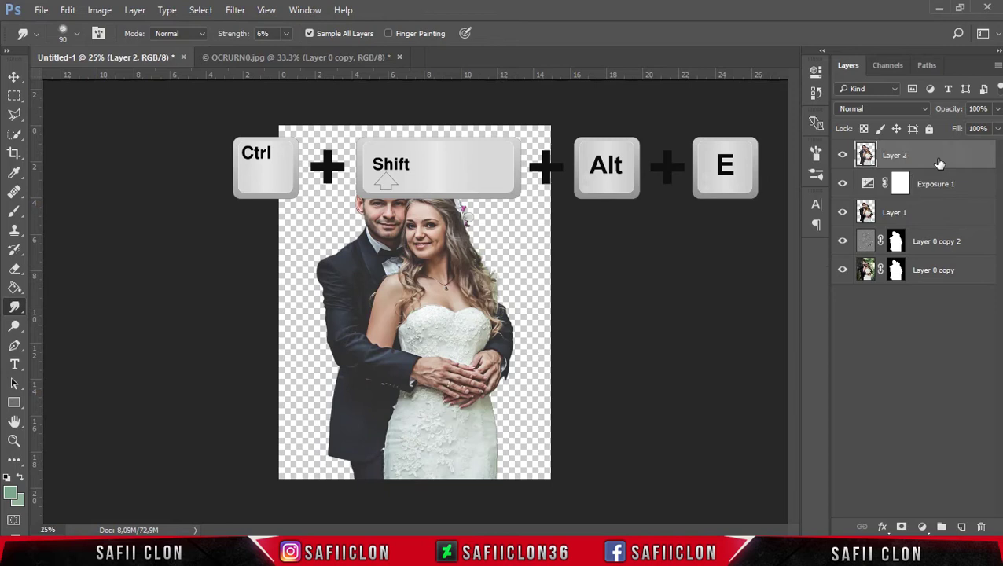
Add a Gradient Fill layer above Exposure 1 using the Foreground to Background preset.
click(972, 192)
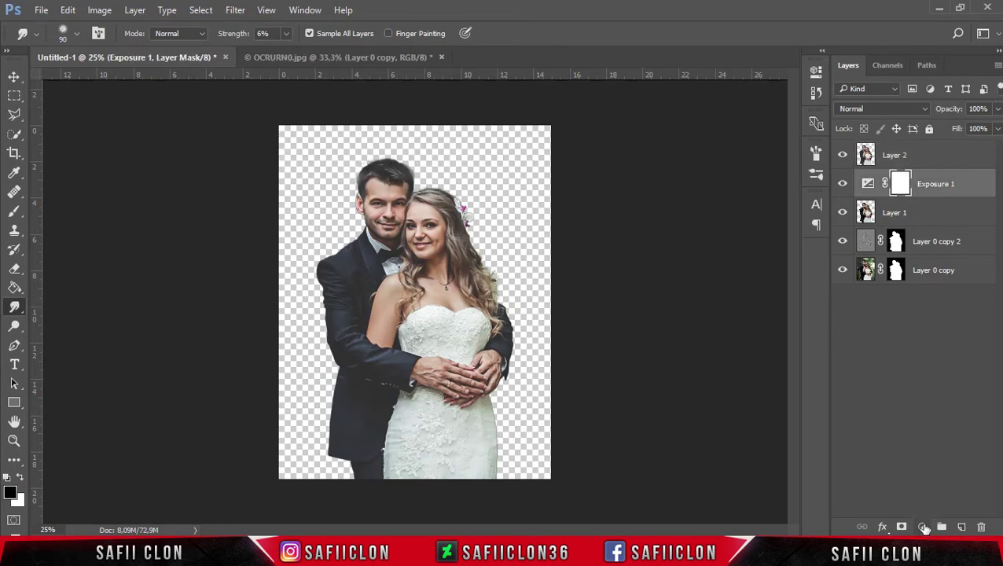
click(924, 527)
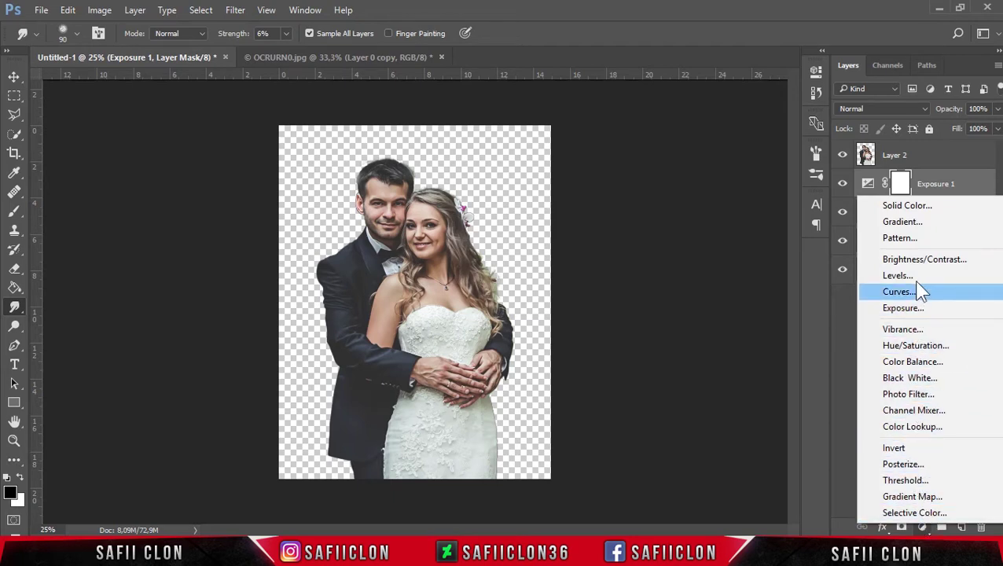
click(912, 221)
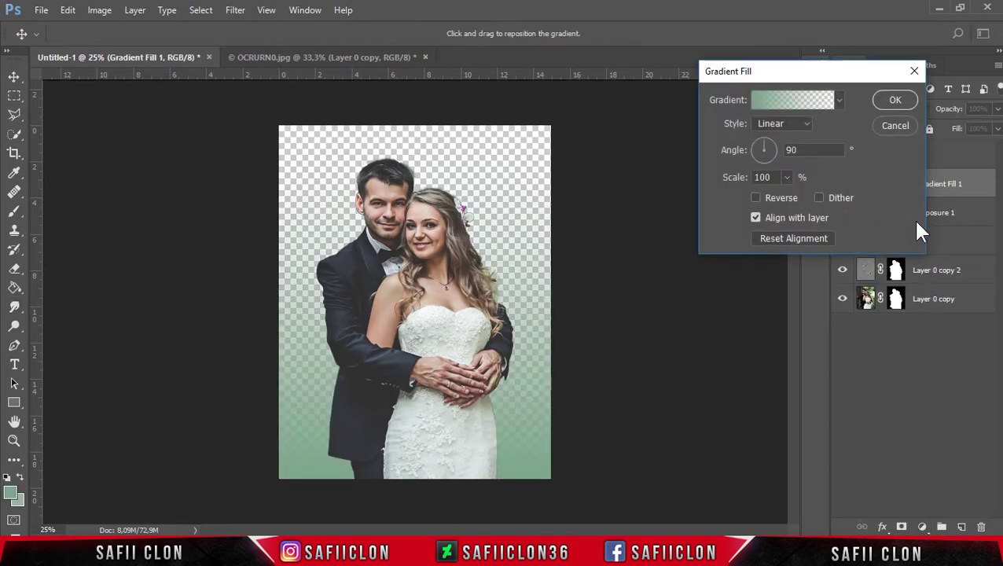
click(810, 101)
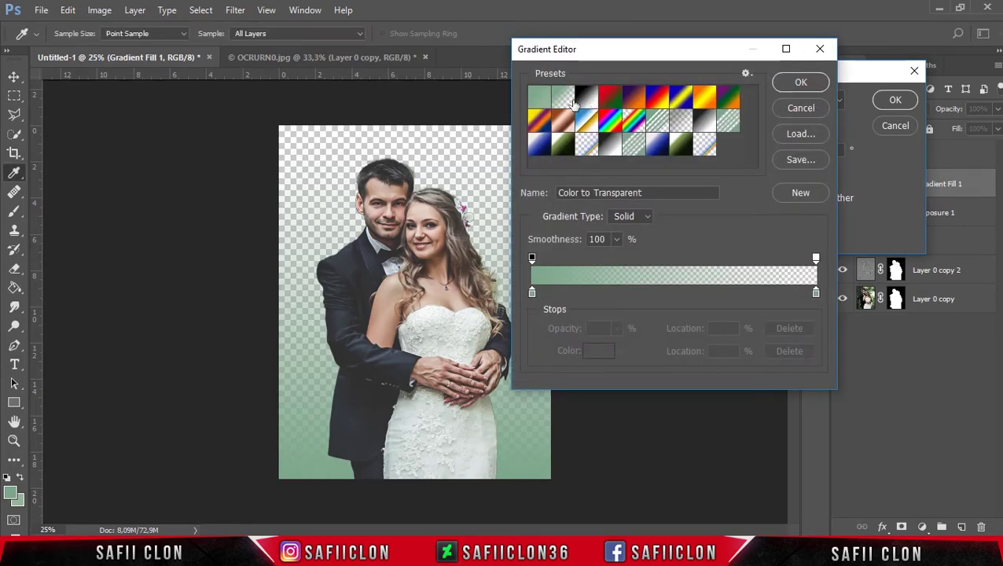
click(542, 99)
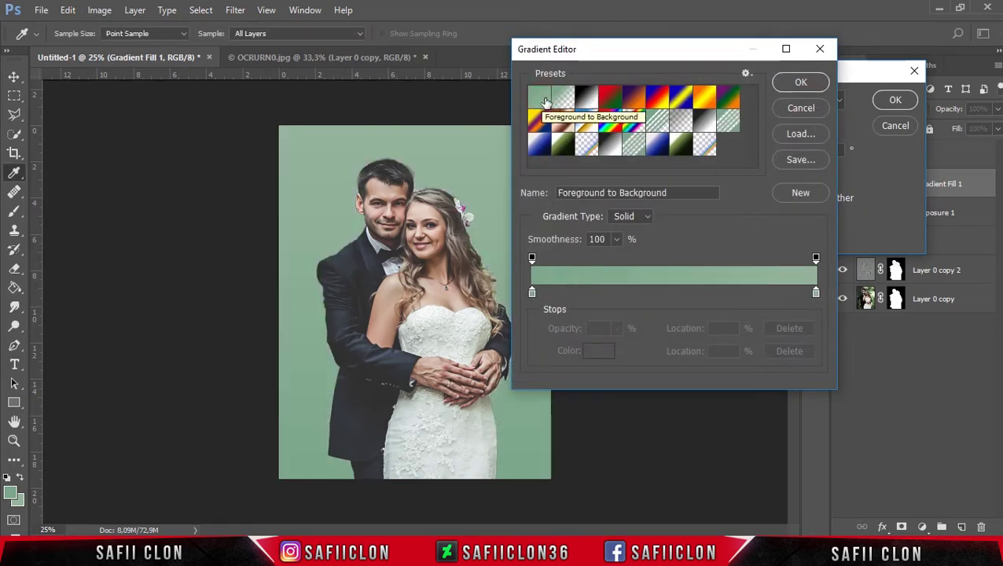
Set the gradient's left stop colour to hex 44554a.
click(531, 293)
click(595, 351)
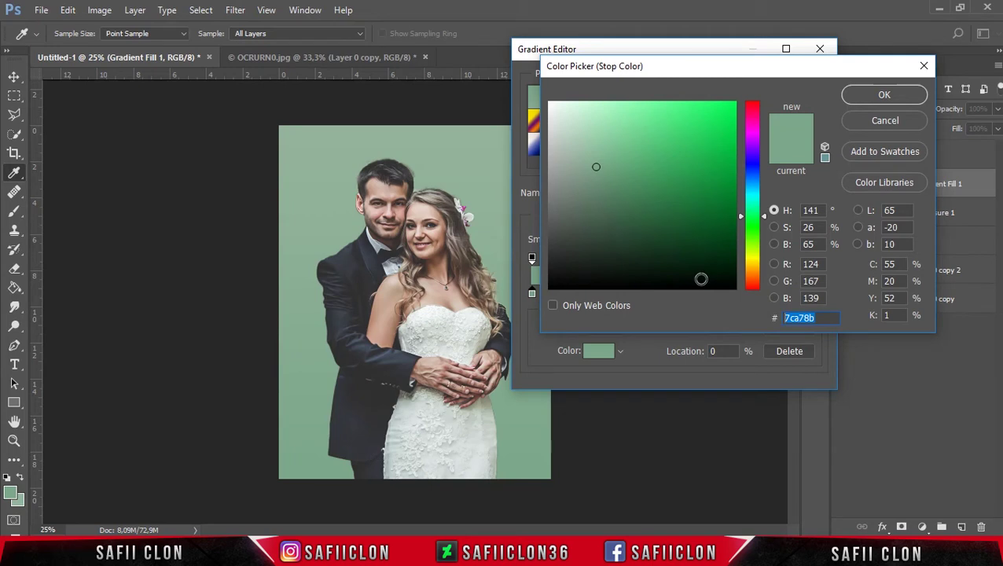
text(44)
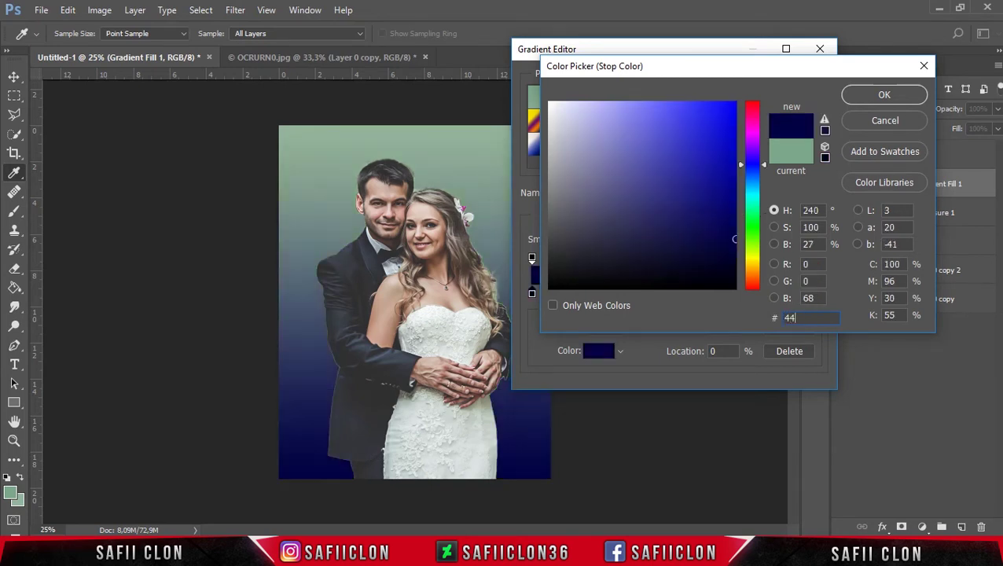
text(55)
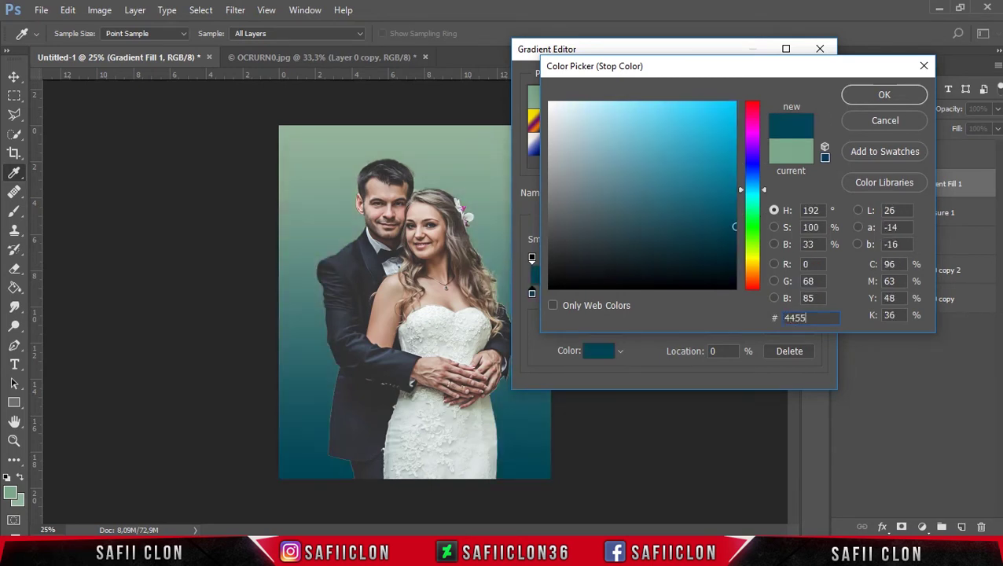
text(4a)
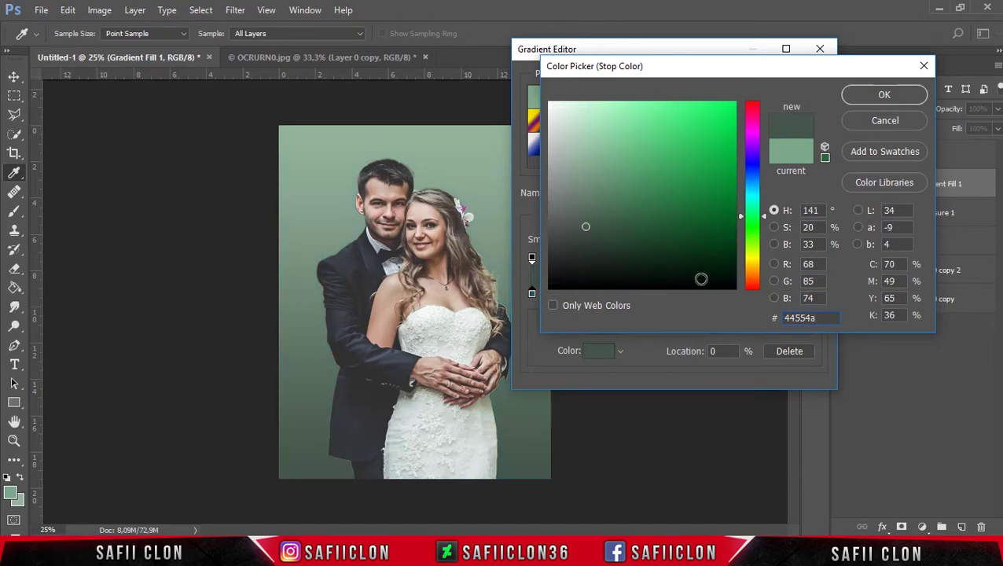
click(874, 94)
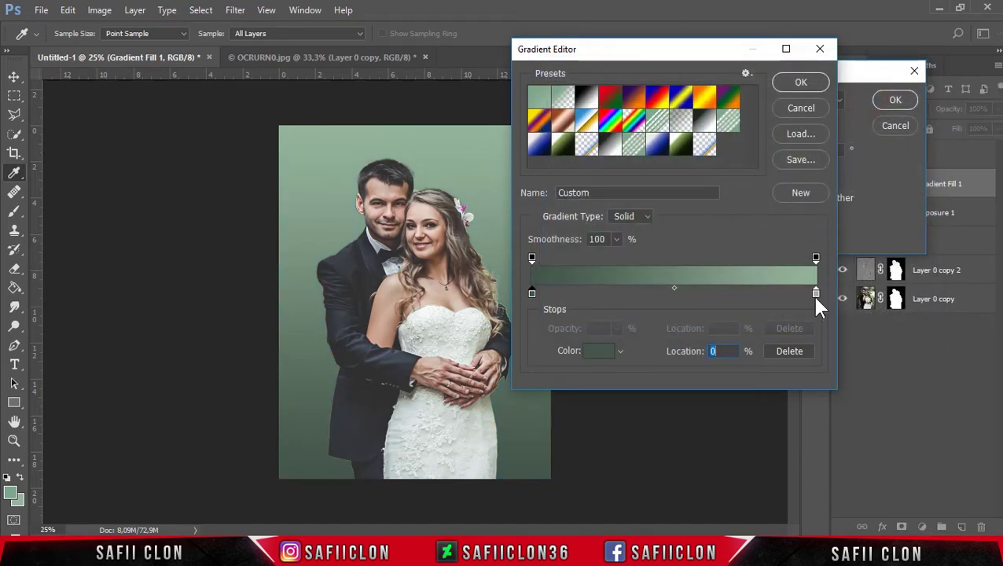
Set the right stop to b6e8be, move the left stop to 9%, and accept the gradient.
click(815, 294)
click(598, 351)
drag(820, 318, 719, 319)
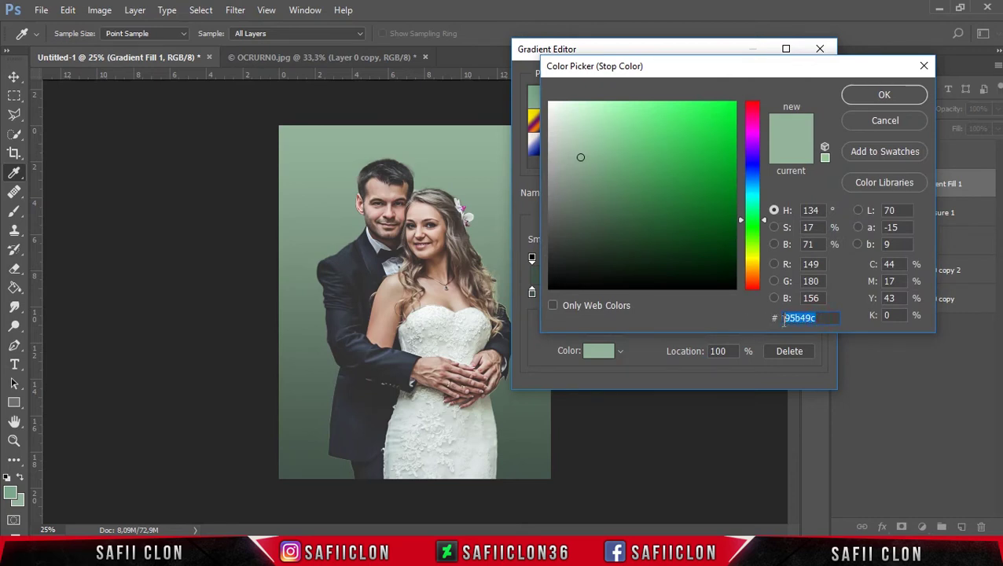
text(b6)
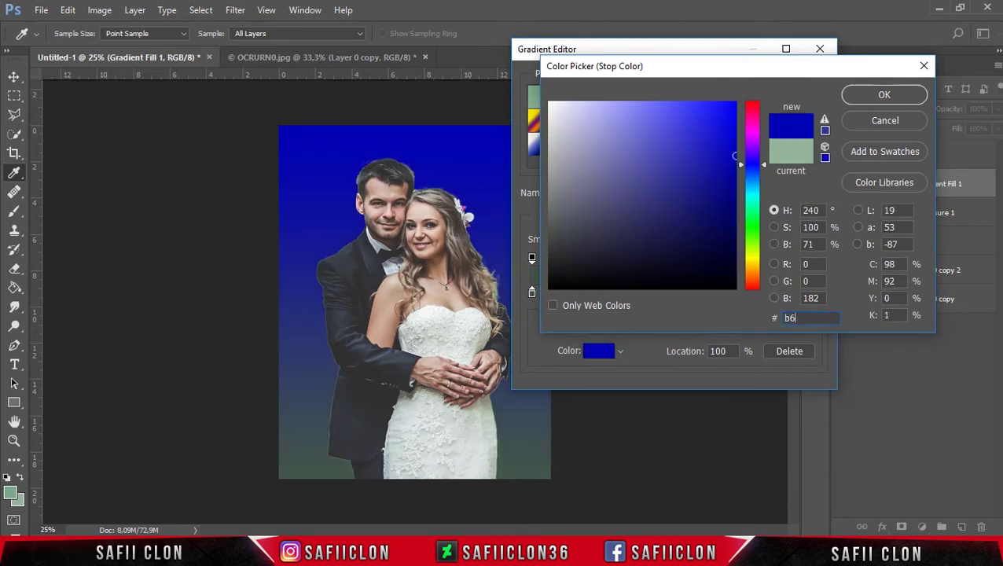
text(e)
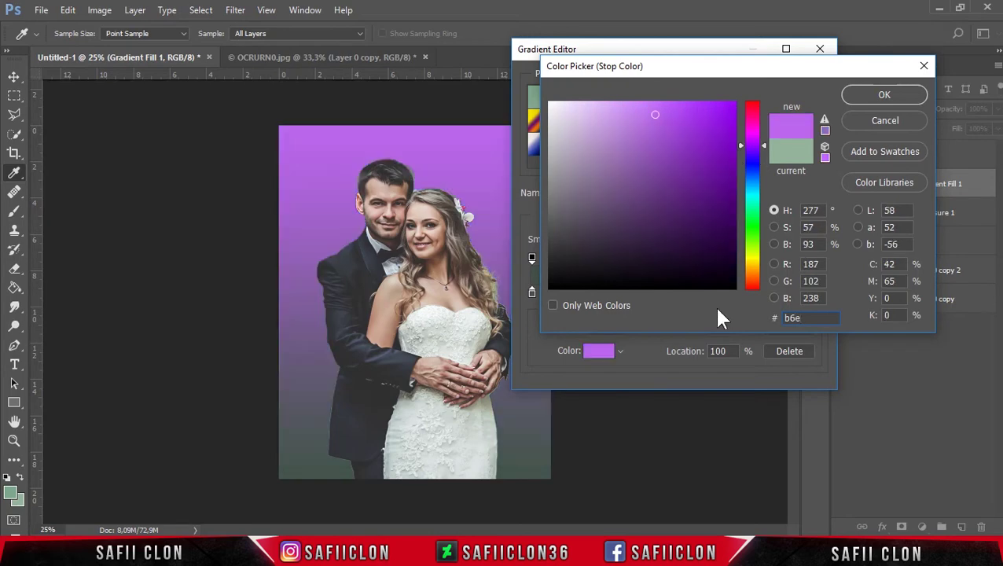
text(8be)
click(874, 93)
drag(532, 292, 562, 299)
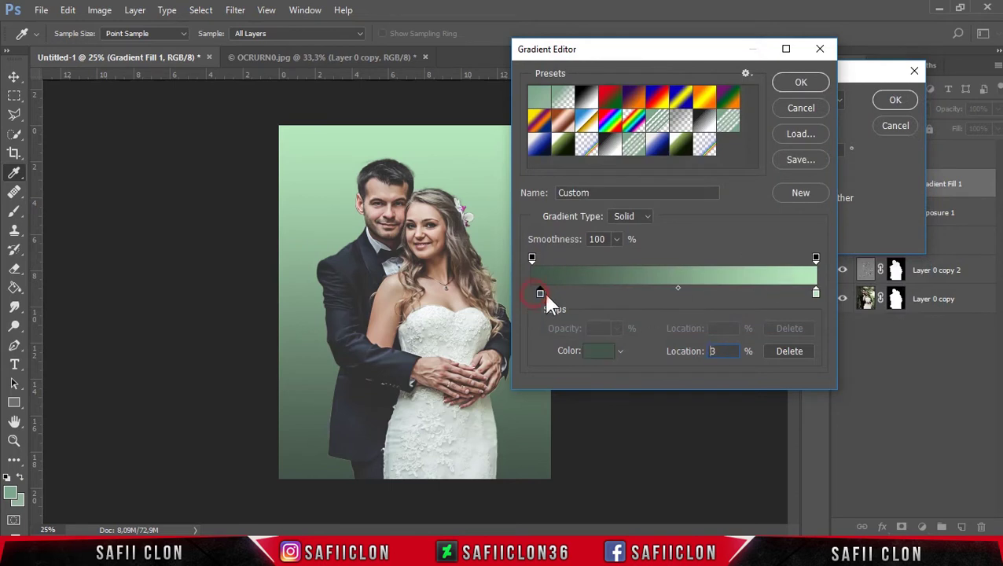
drag(561, 299, 557, 298)
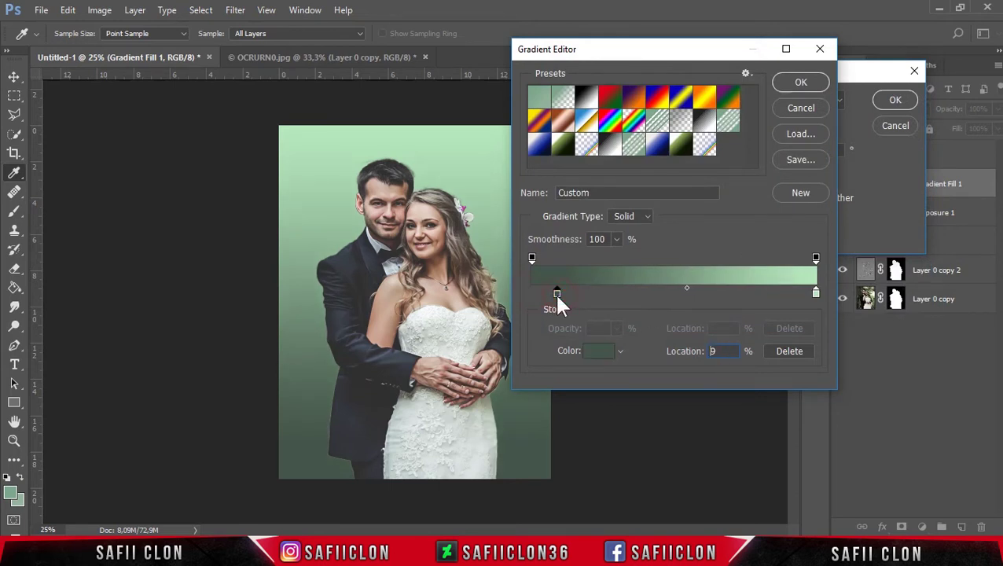
click(800, 80)
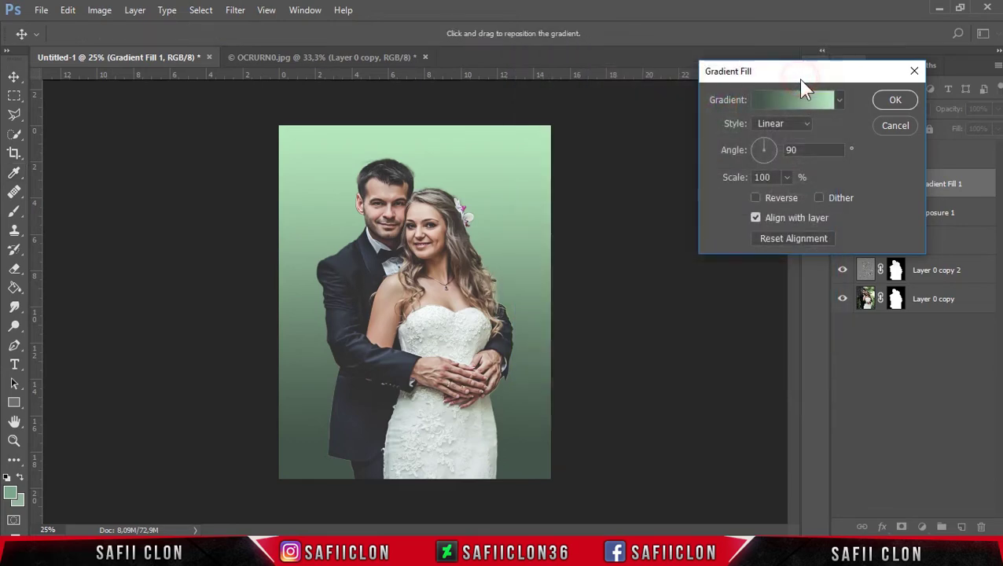
Make the gradient radial and reversed, with the dark stop at 1% and light stop moved inward.
click(803, 124)
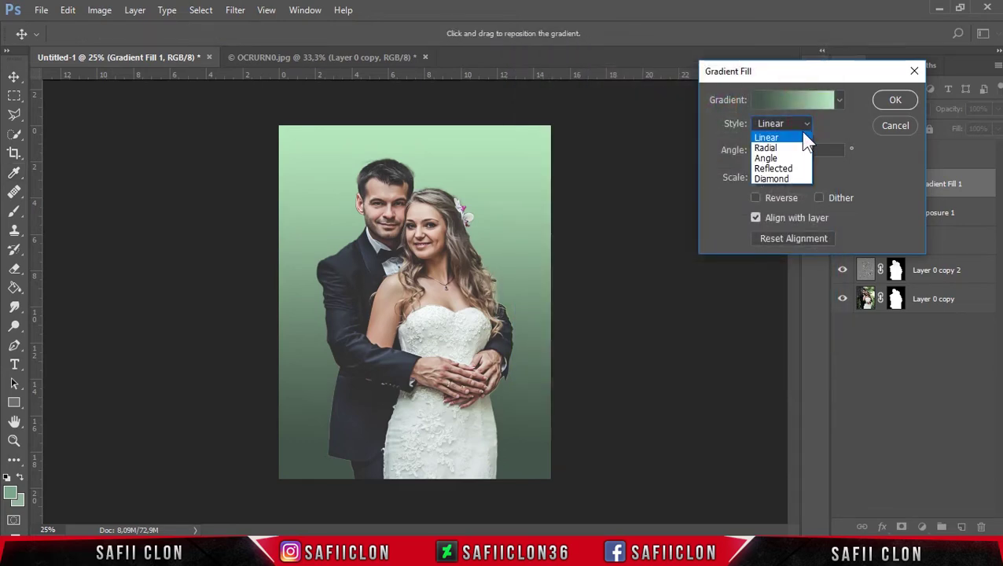
click(770, 146)
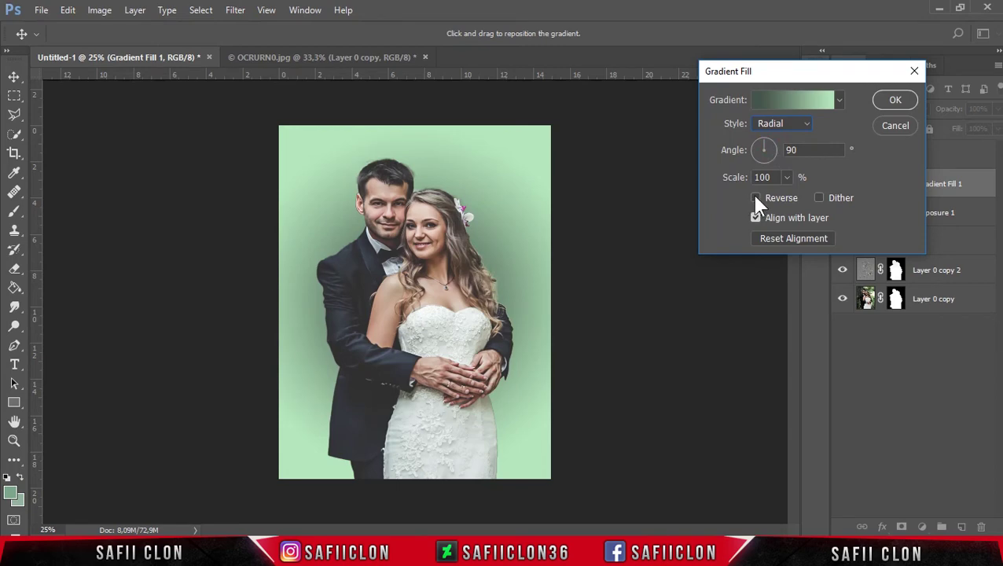
click(756, 198)
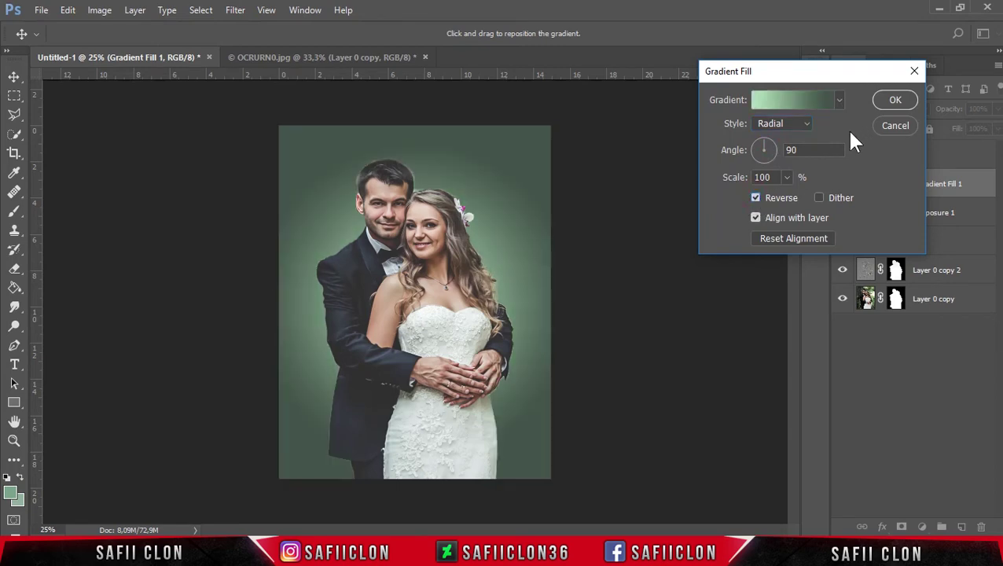
click(799, 100)
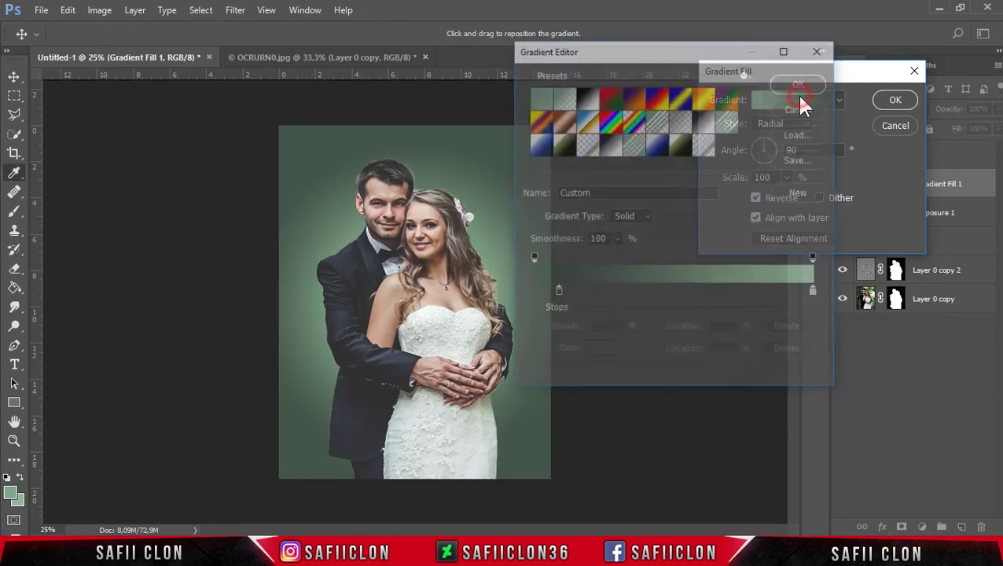
click(549, 294)
drag(540, 294, 534, 296)
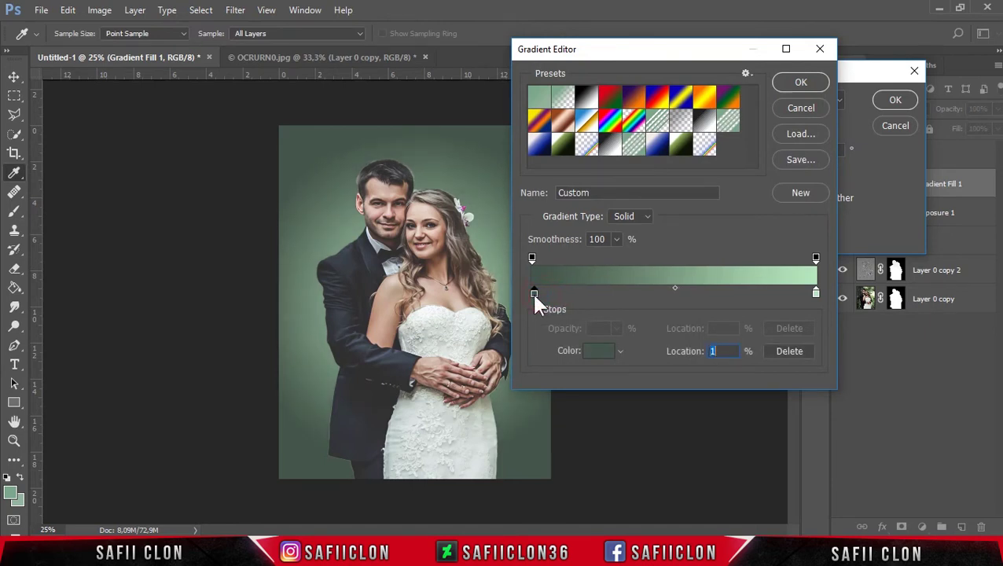
drag(815, 294, 785, 293)
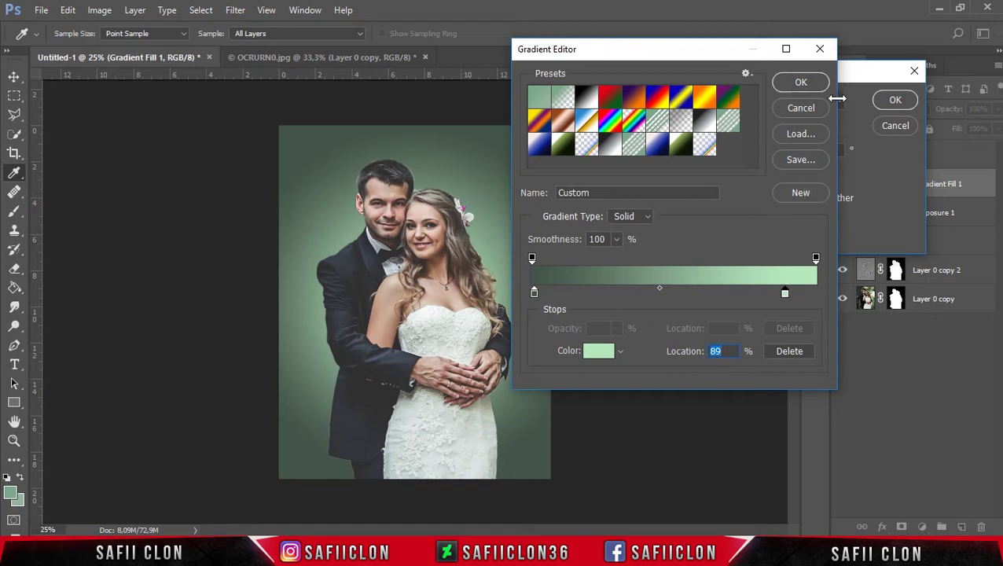
click(795, 83)
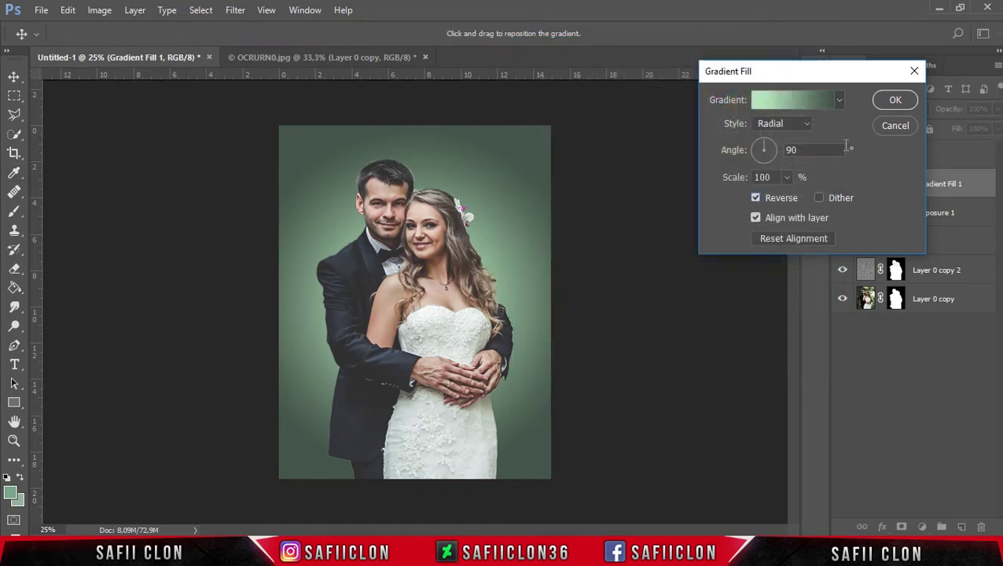
Set the gradient angle to about 71.57° and apply the Gradient Fill.
click(770, 143)
click(770, 143)
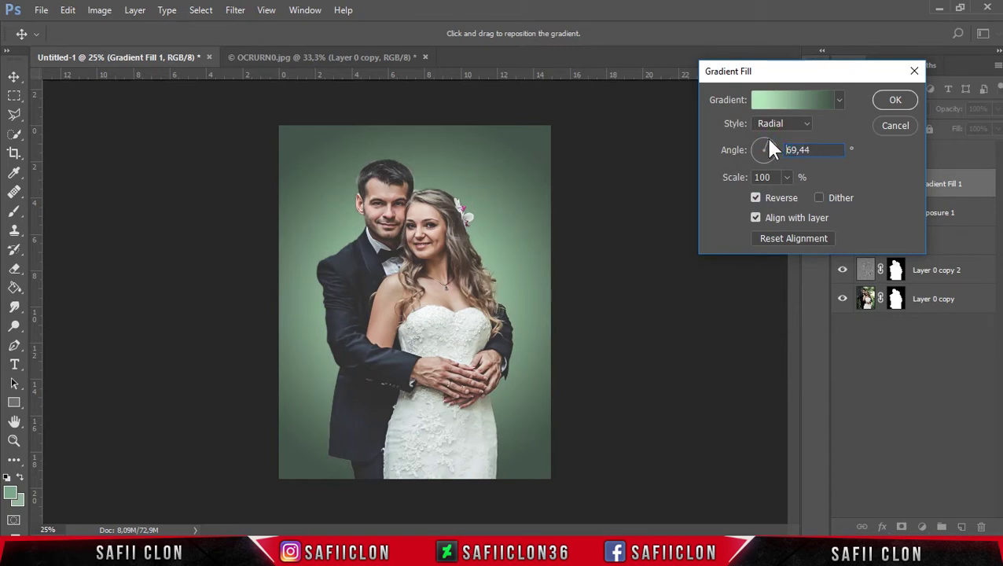
click(769, 142)
click(770, 144)
click(894, 100)
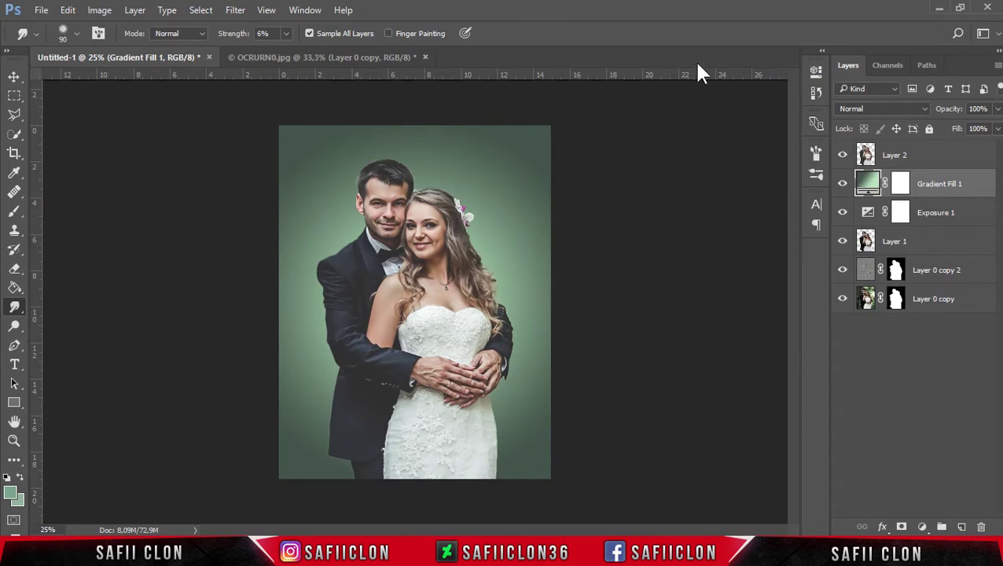
Add a layer mask to Layer 2 and set up a soft round brush at 300 px.
click(942, 160)
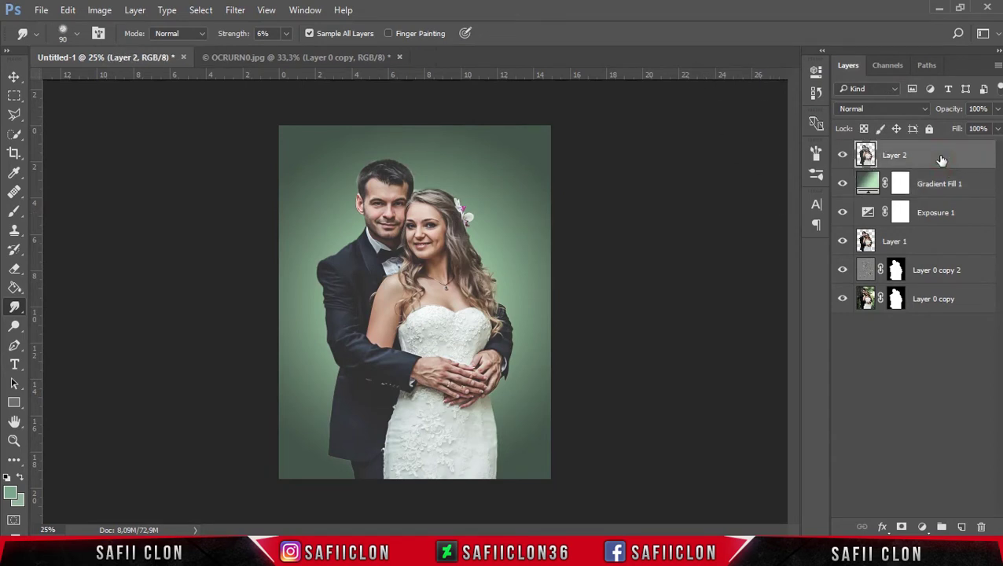
click(903, 527)
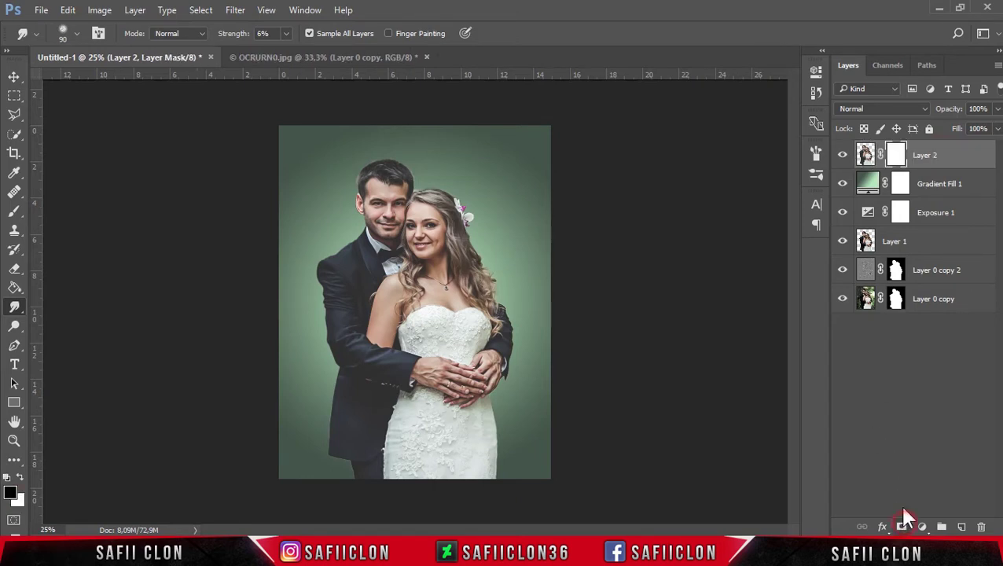
right_click(14, 210)
click(68, 210)
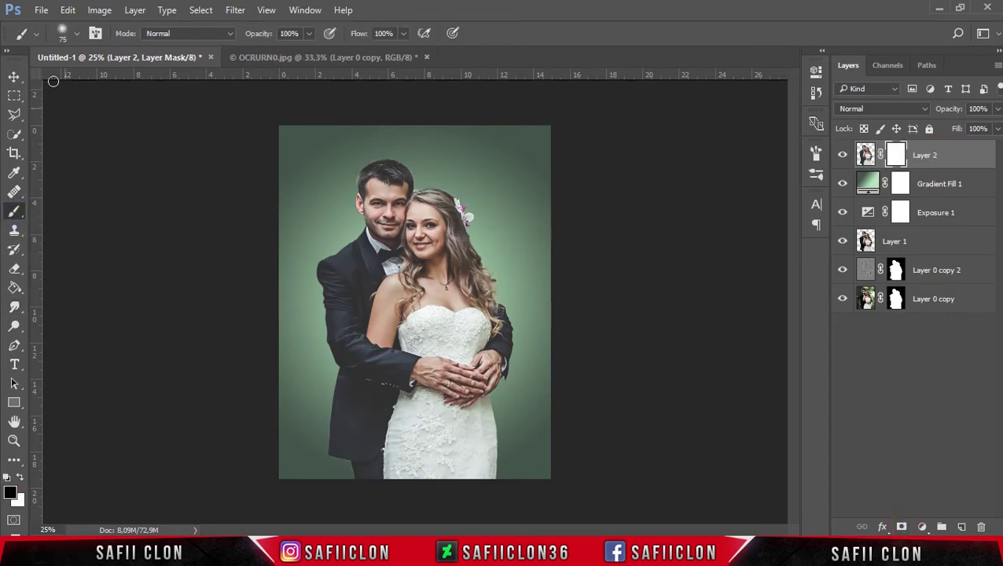
click(76, 33)
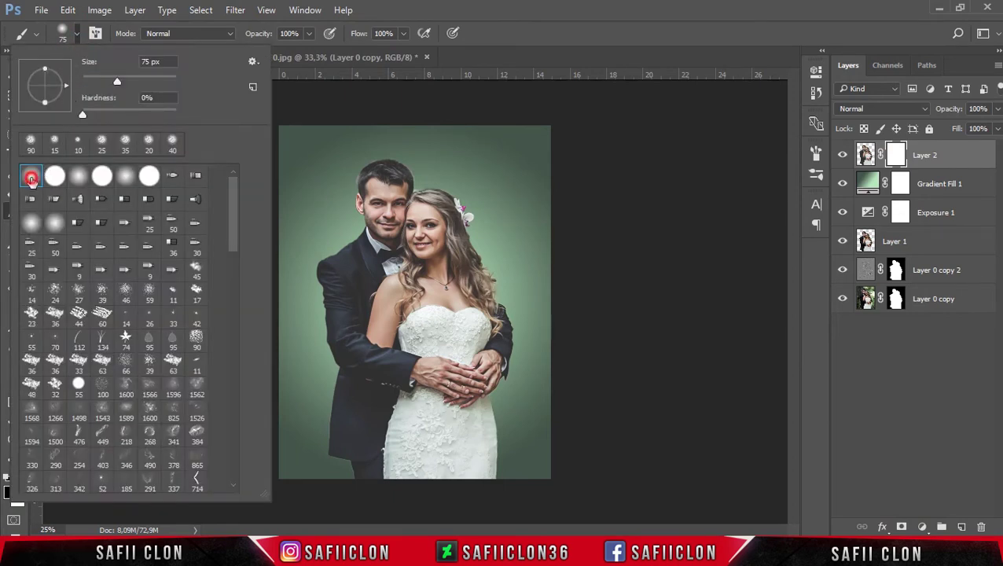
drag(118, 82, 140, 82)
click(79, 33)
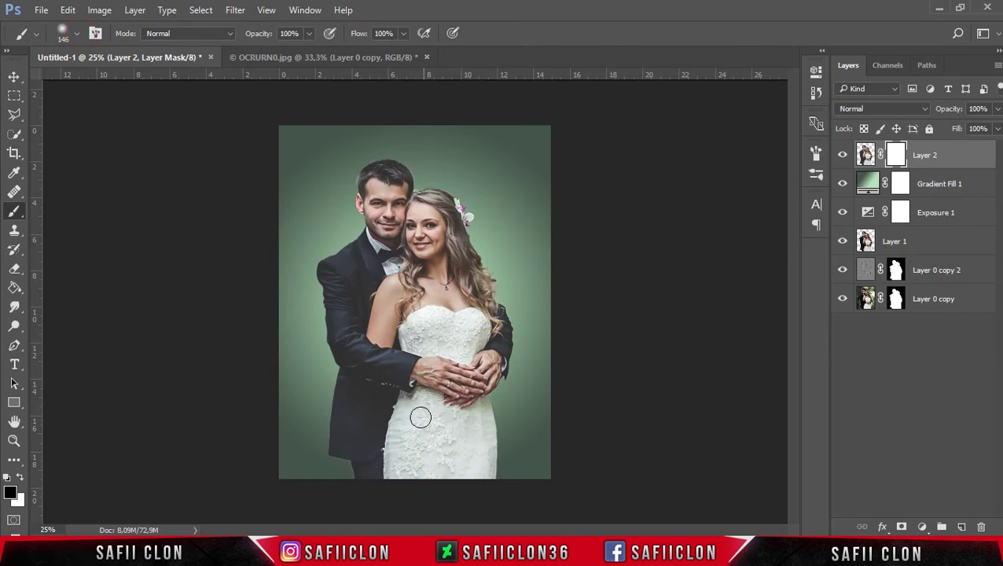
key(bracketright)
key(bracketright)
key(bracketright)
key(bracketright)
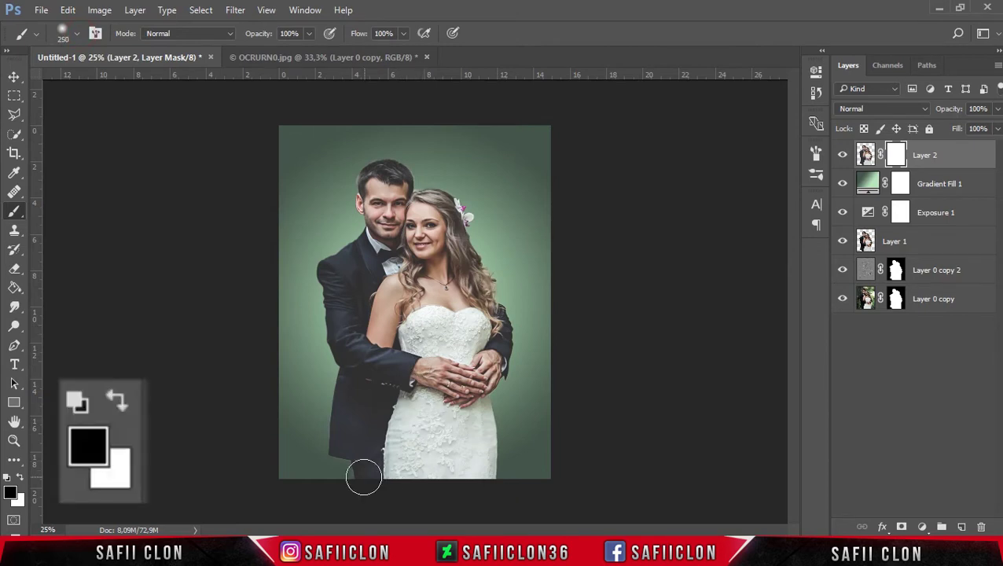
Mask away the couple's legs and lower dress so they fade, then add an empty layer.
click(309, 33)
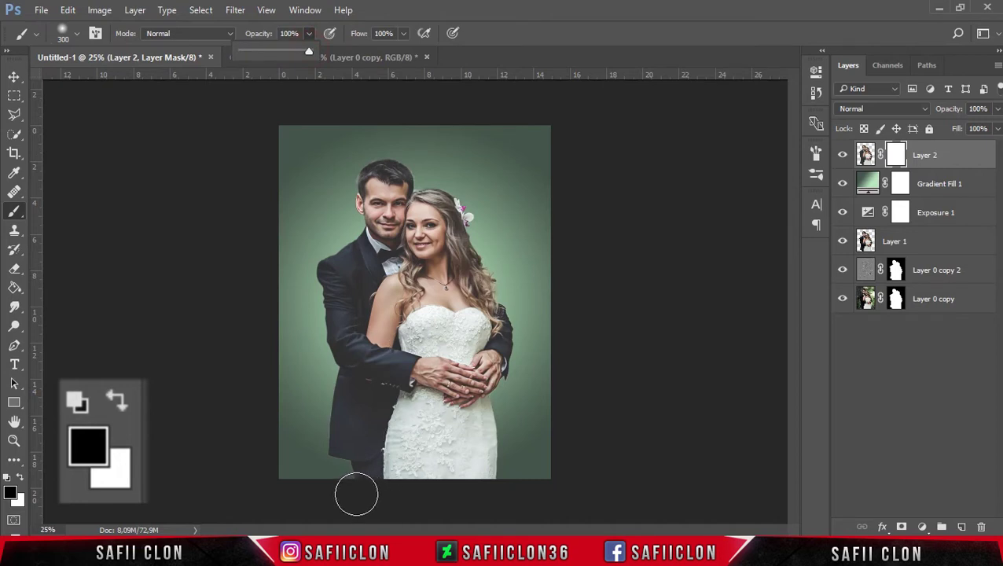
drag(356, 491, 443, 488)
drag(327, 459, 450, 502)
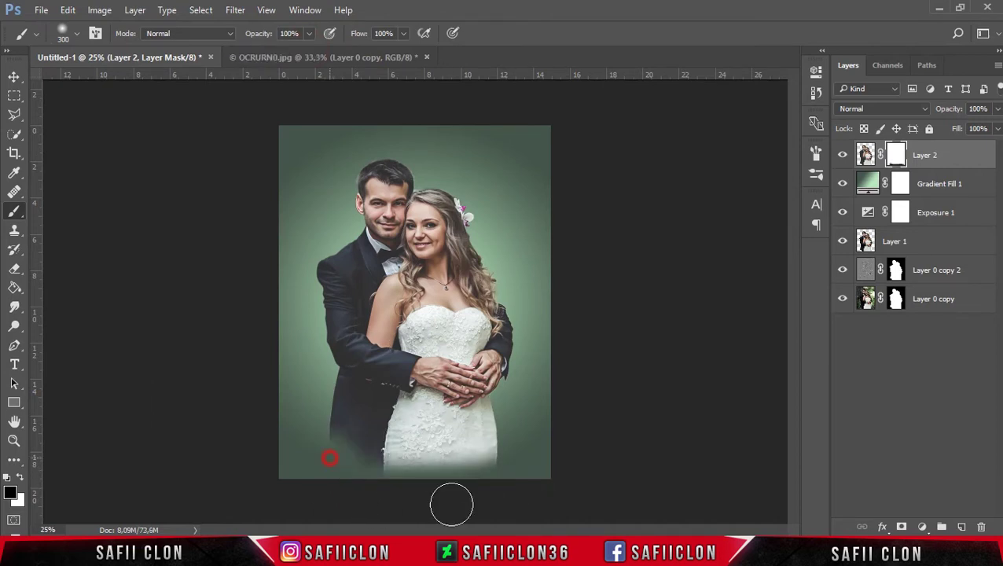
drag(475, 467, 328, 493)
mouse_move(531, 407)
mouse_down()
mouse_move(409, 461)
mouse_move(331, 461)
mouse_up()
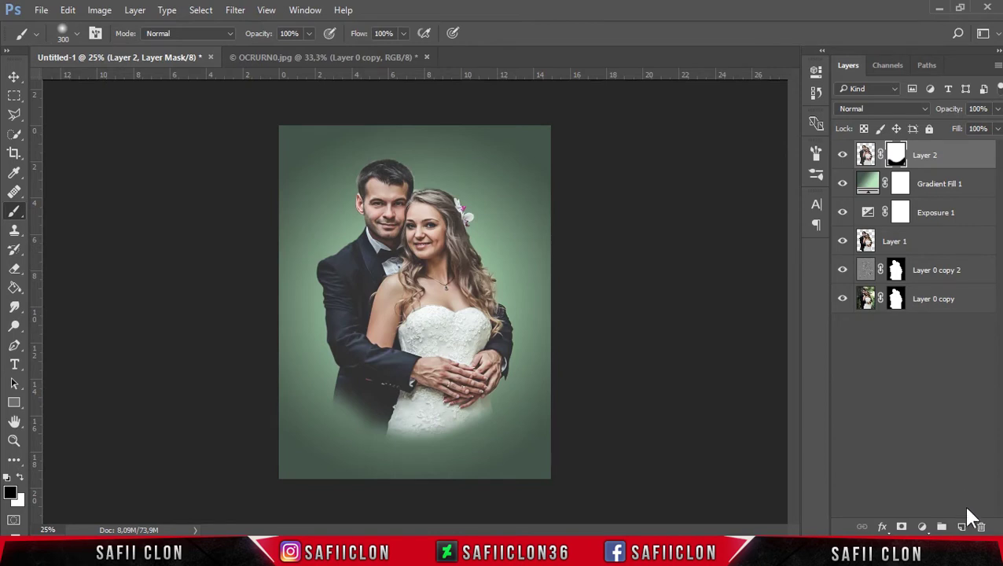
click(960, 526)
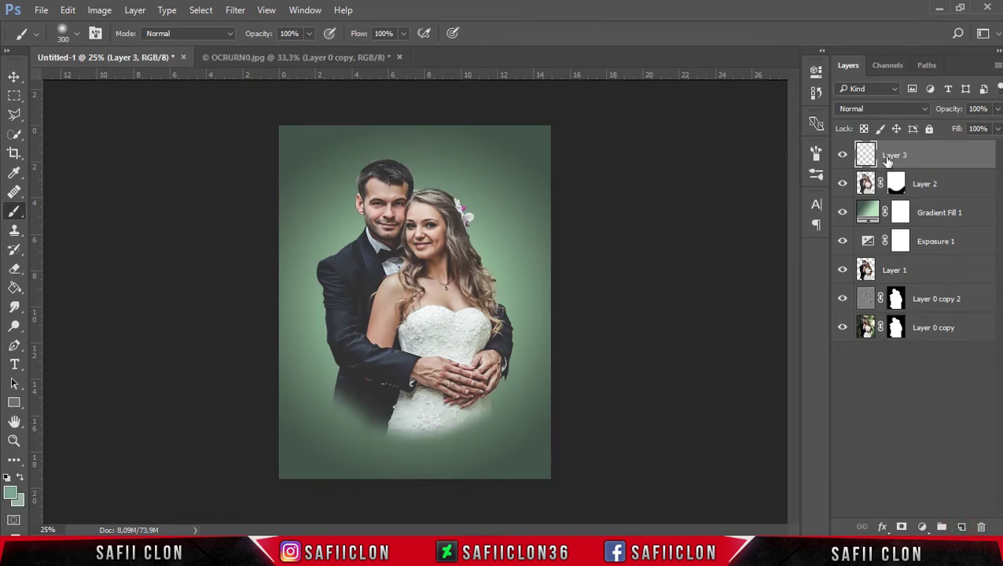
Move Layer 3 below Layer 2 and rename it Brush 1.
drag(932, 158, 900, 189)
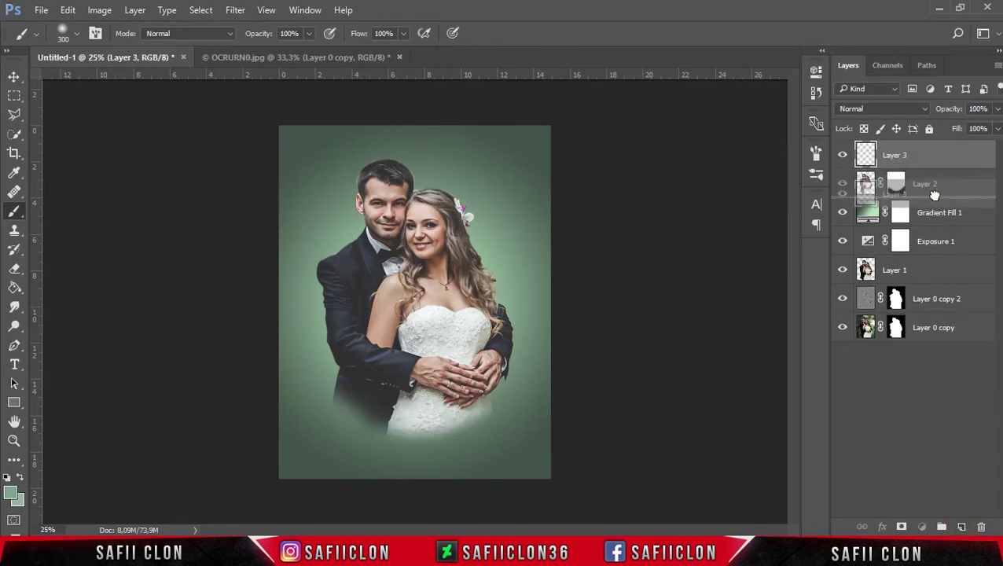
click(920, 187)
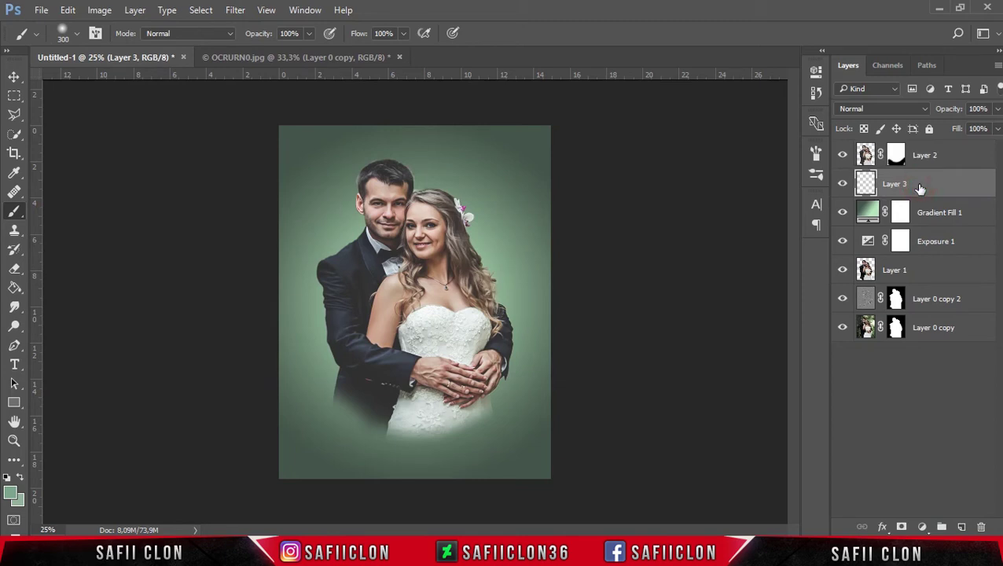
double_click(897, 184)
text(B)
click(970, 186)
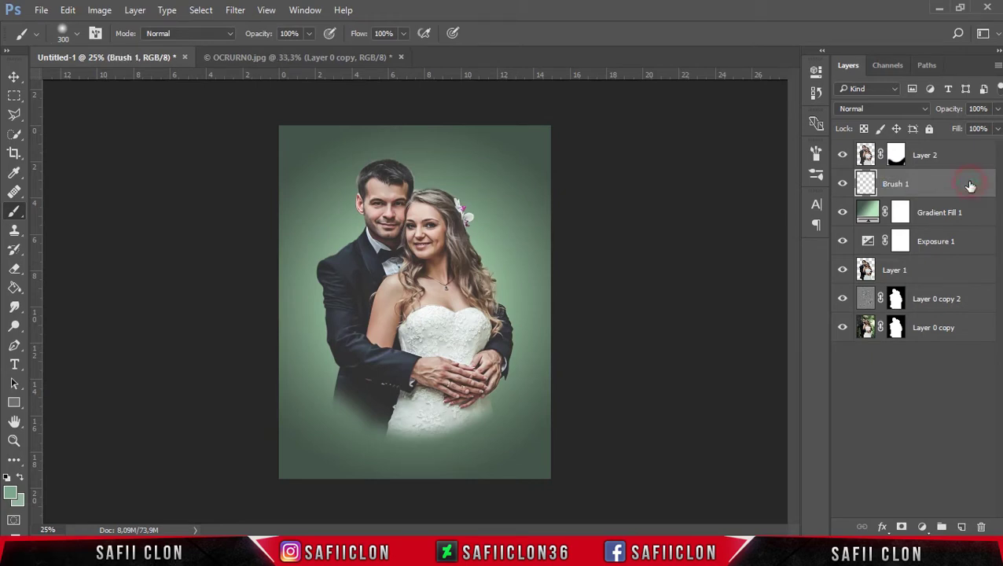
Switch to the standard Brush Tool and load the 23 px textured brush tip.
right_click(23, 211)
click(73, 211)
click(73, 34)
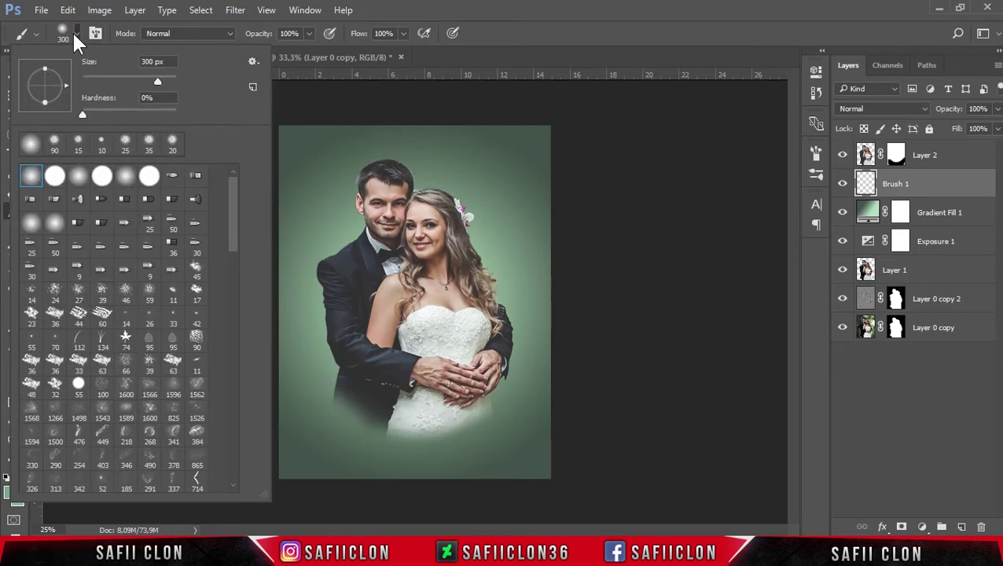
scroll(230, 203, down, 1)
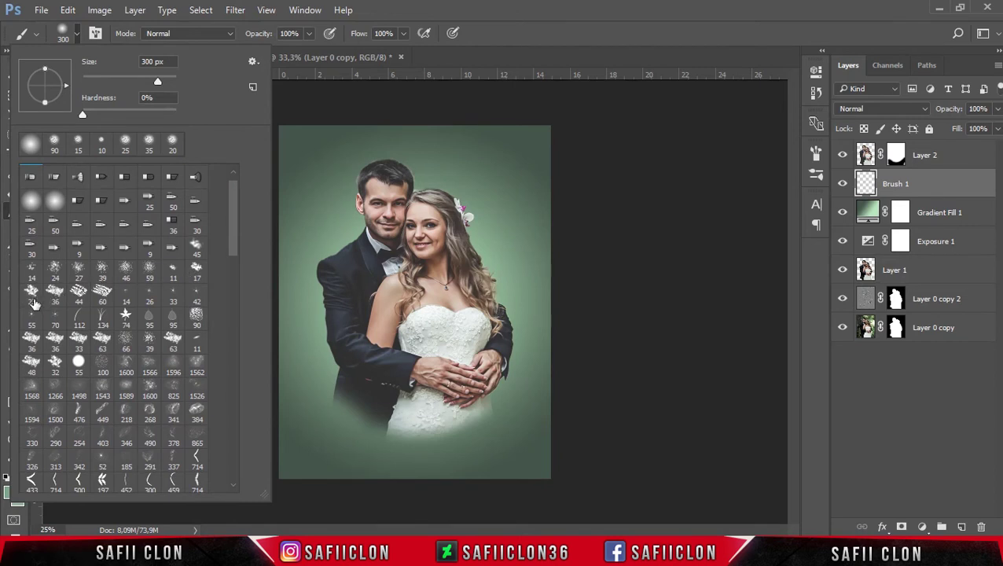
click(32, 295)
click(77, 35)
click(78, 33)
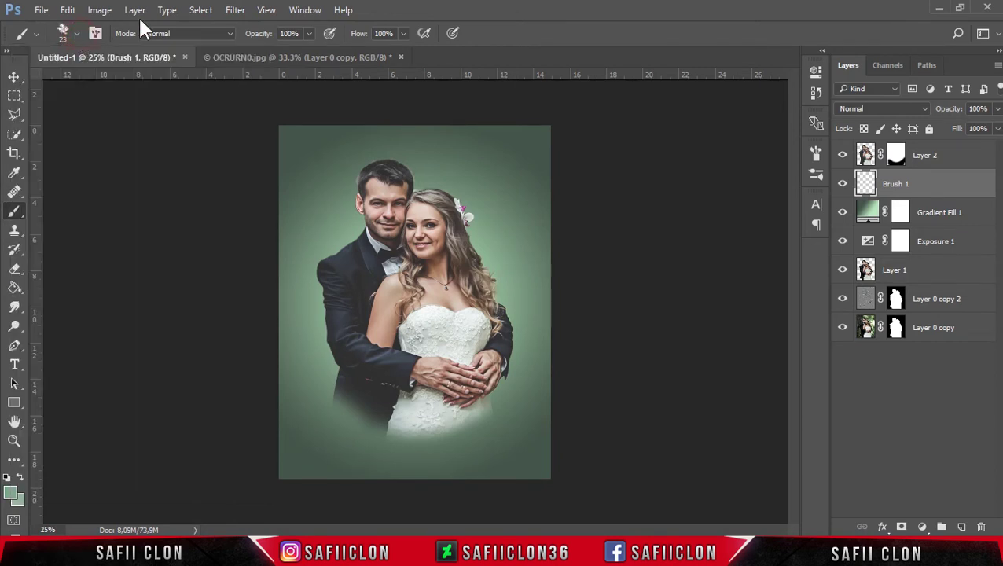
click(300, 10)
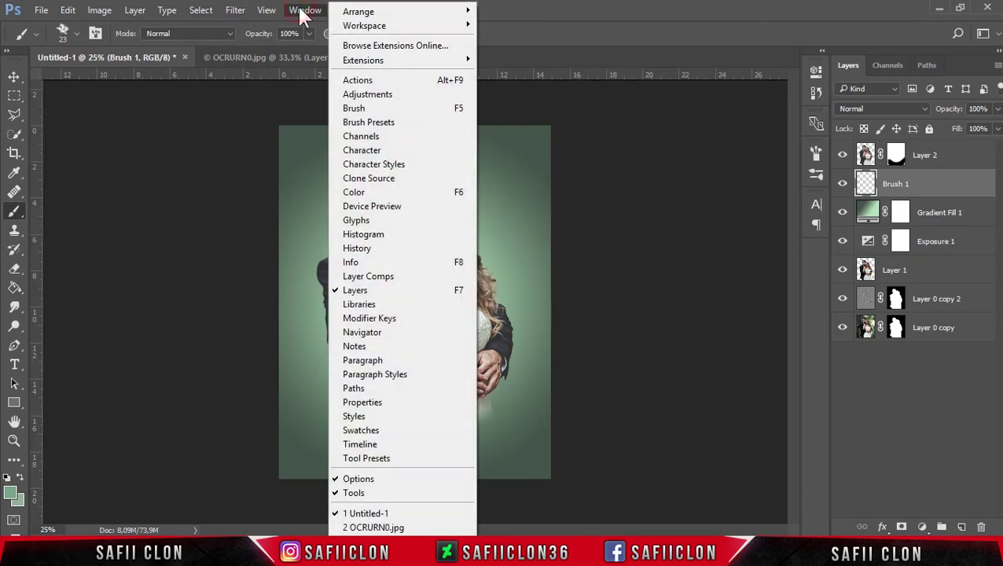
Enable Shape Dynamics with strong size jitter, raised minimum diameter, angle and roundness jitter.
click(359, 107)
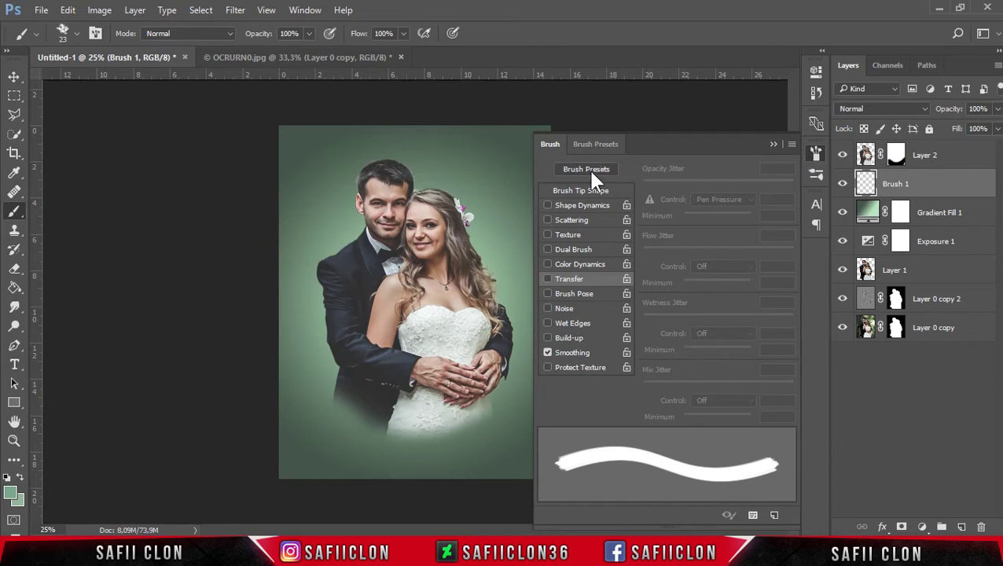
click(588, 191)
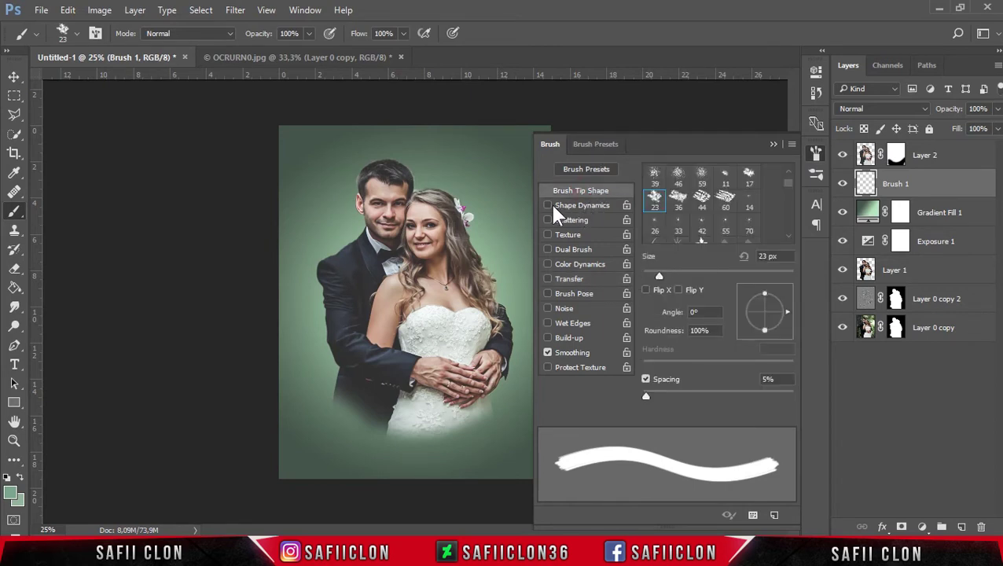
click(584, 206)
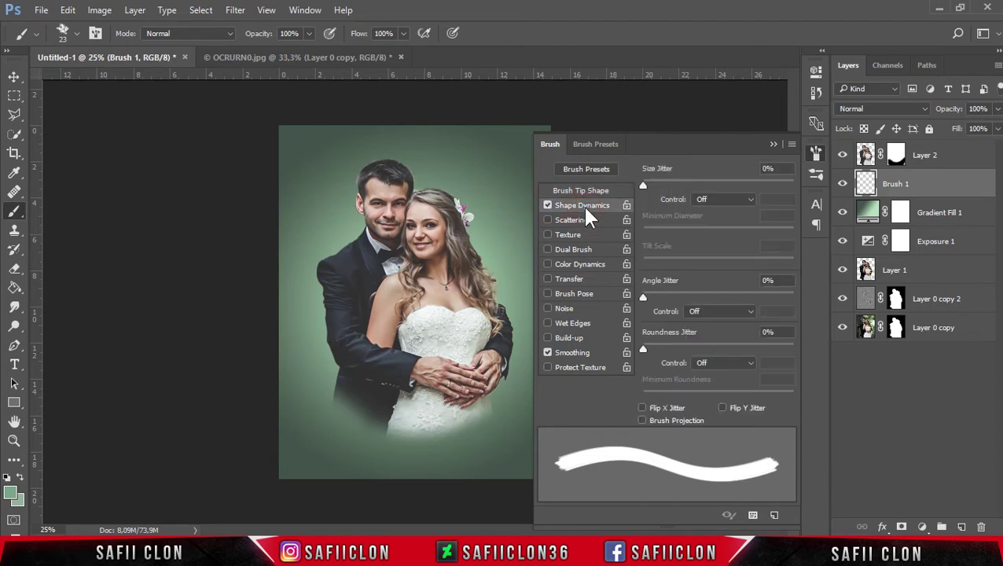
drag(643, 186, 784, 189)
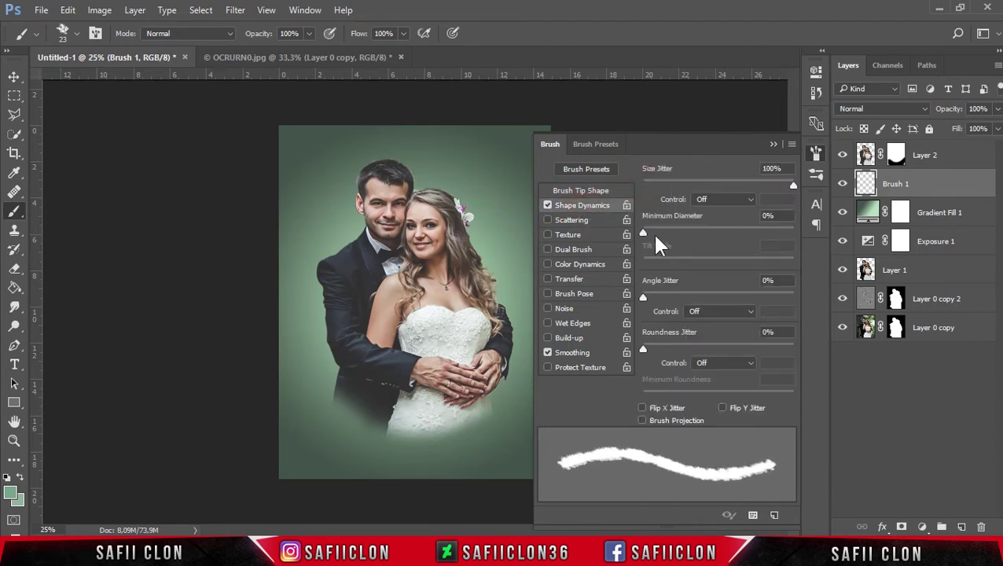
mouse_move(645, 233)
mouse_down()
mouse_move(682, 246)
mouse_move(769, 239)
mouse_move(670, 240)
mouse_up()
mouse_move(645, 296)
mouse_down()
mouse_move(753, 307)
mouse_move(775, 299)
mouse_move(766, 302)
mouse_up()
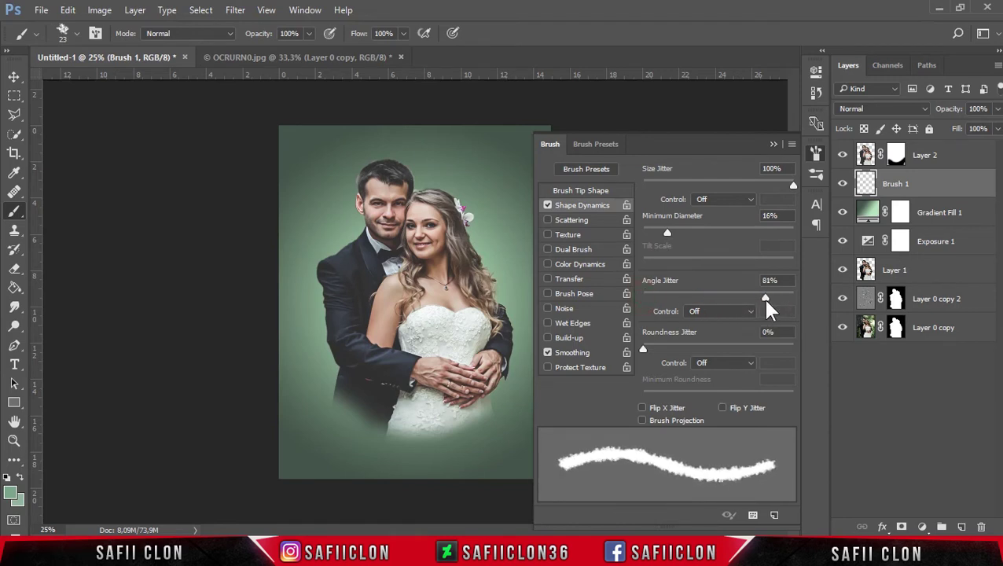
mouse_move(644, 350)
mouse_down()
mouse_move(739, 358)
mouse_move(715, 359)
mouse_up()
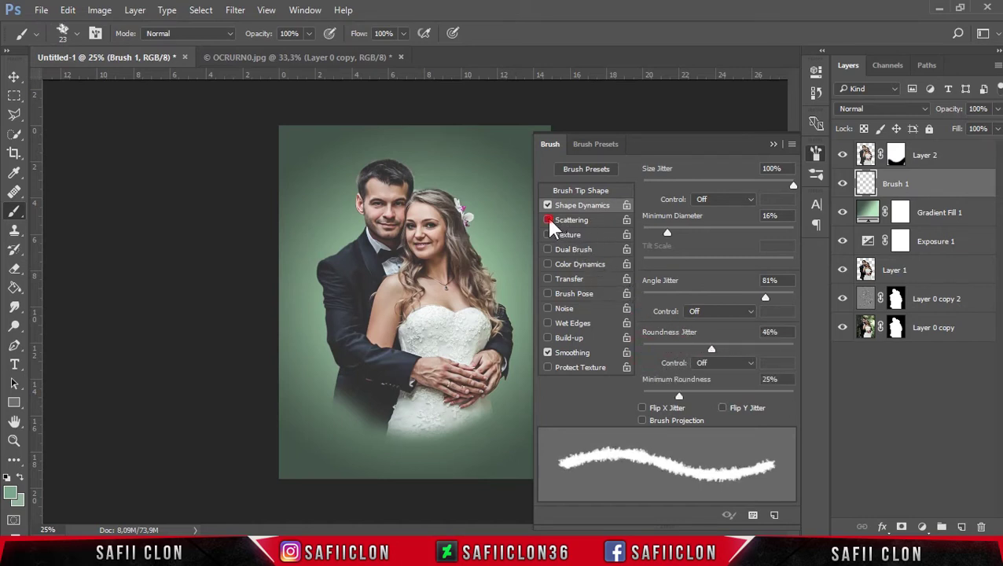
Add Scattering with higher count, Color Dynamics with foreground/background jitter, and Transfer opacity jitter.
click(573, 222)
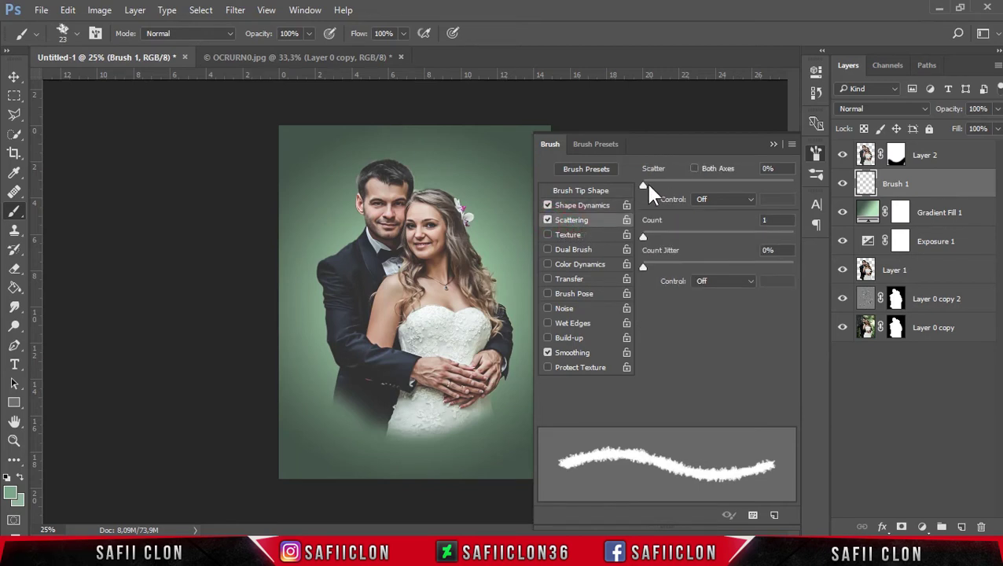
drag(643, 184, 659, 185)
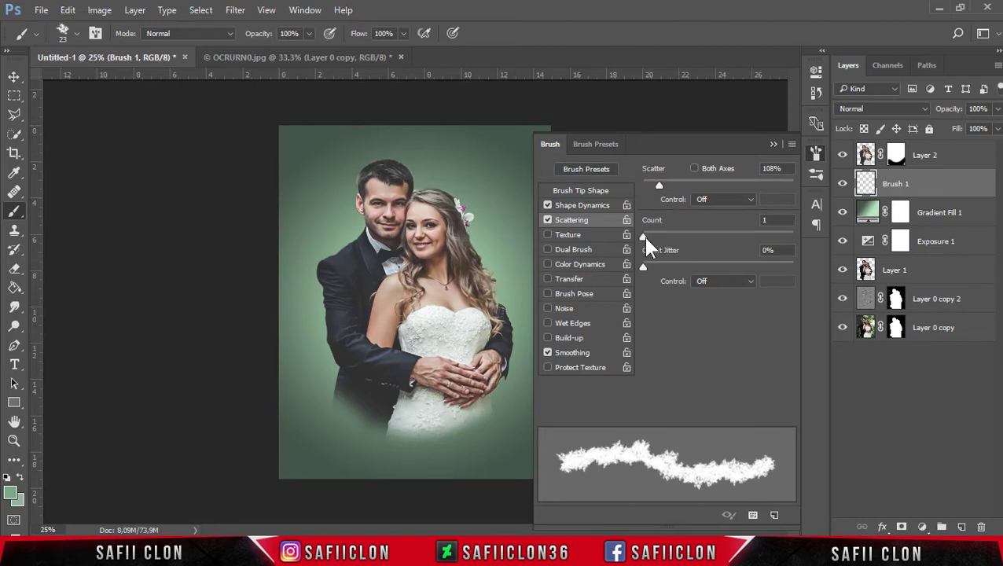
mouse_move(646, 238)
mouse_down()
mouse_move(686, 271)
mouse_move(670, 275)
mouse_up()
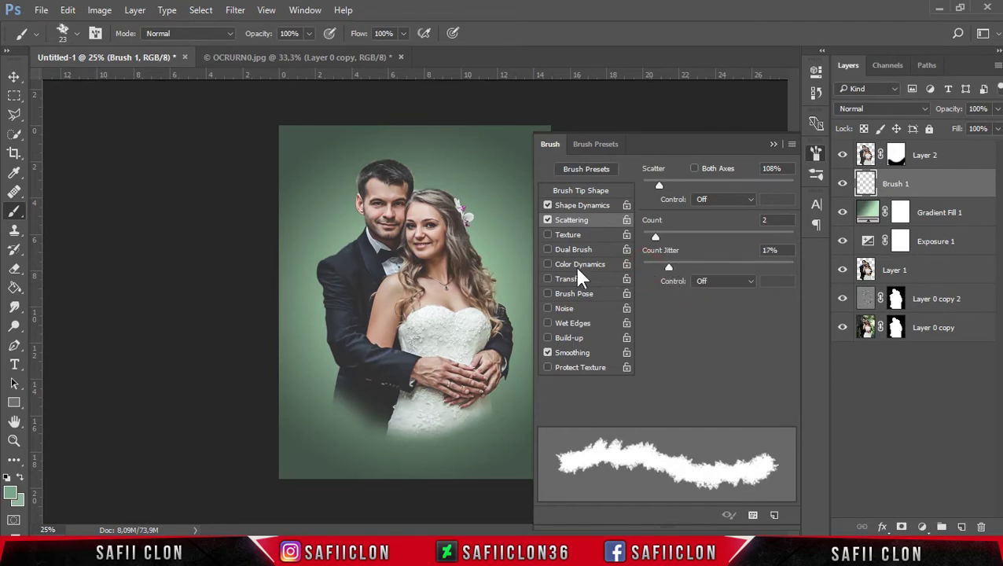
click(548, 265)
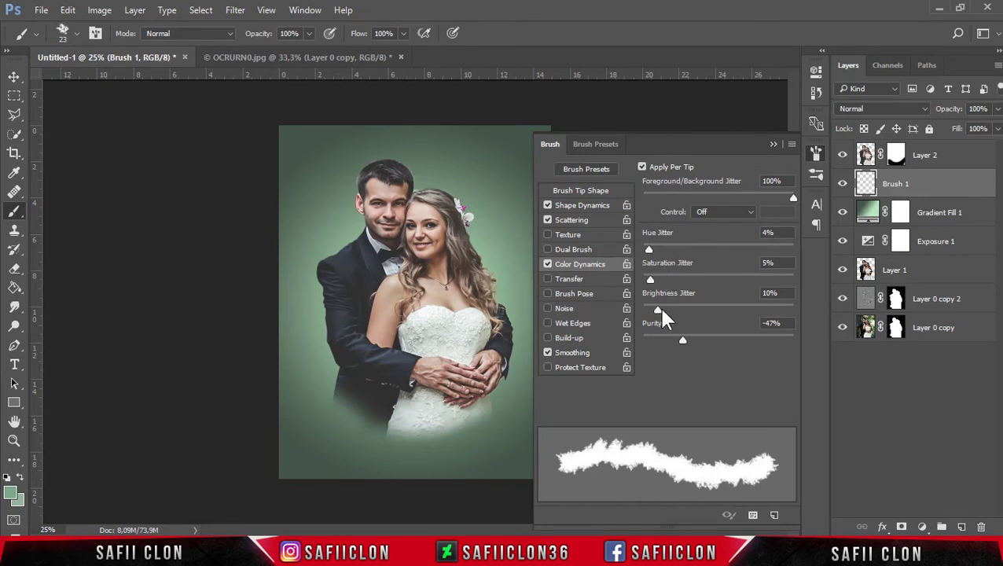
drag(660, 311, 662, 310)
drag(686, 341, 684, 343)
click(551, 279)
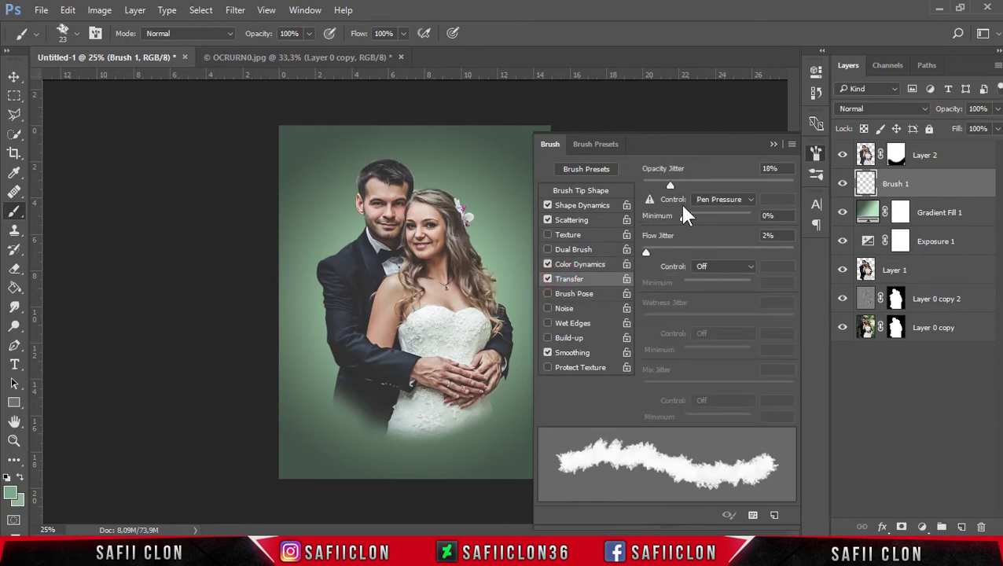
click(773, 144)
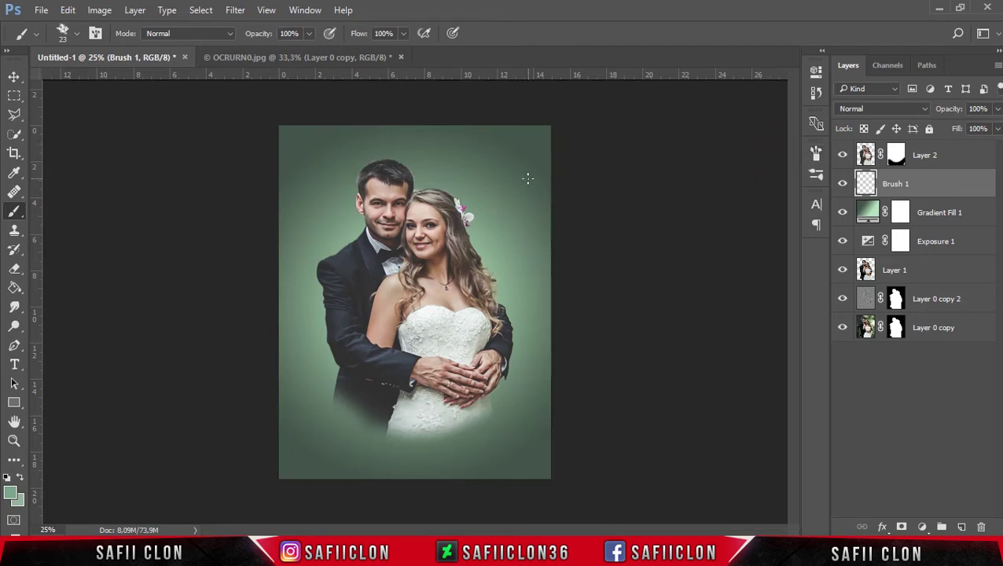
Resize the brush to 97 px, with foreground colour #7ca78b and background colour #95b49c.
click(75, 33)
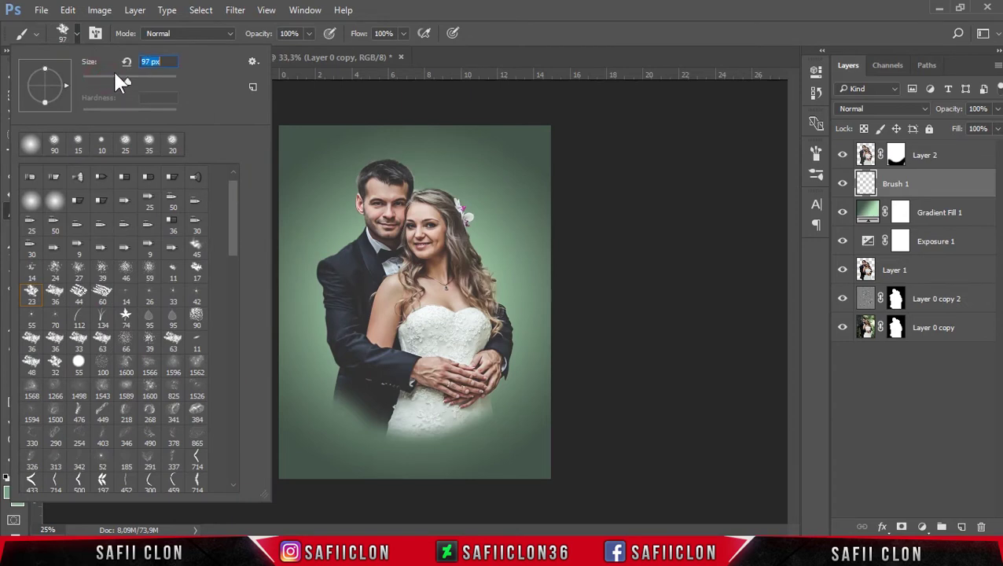
click(76, 32)
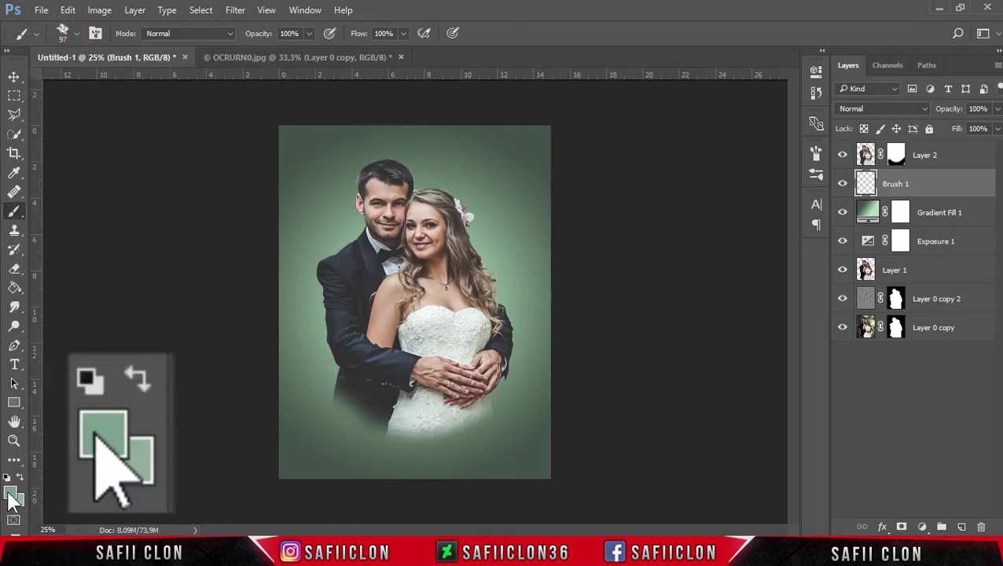
click(10, 494)
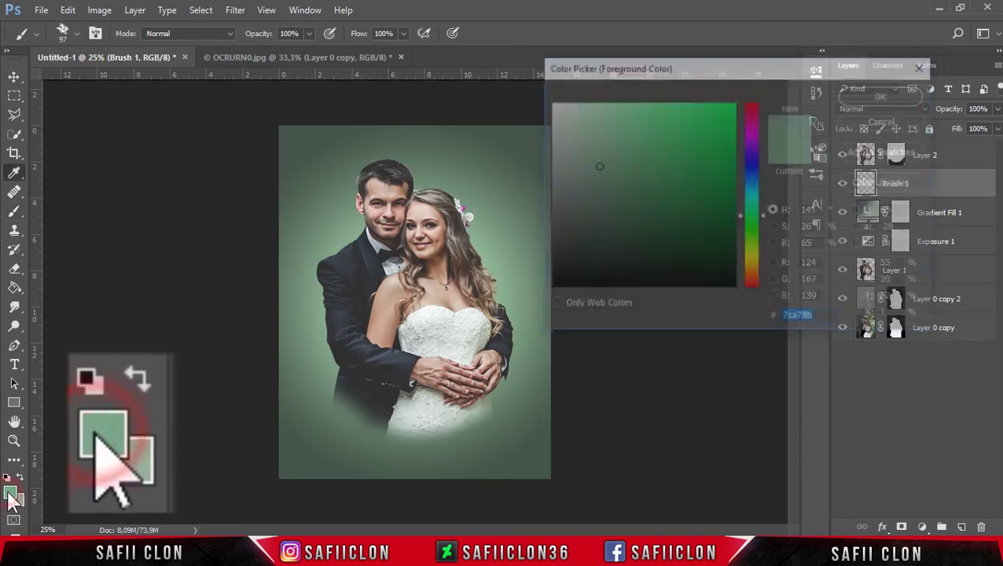
drag(824, 318, 761, 319)
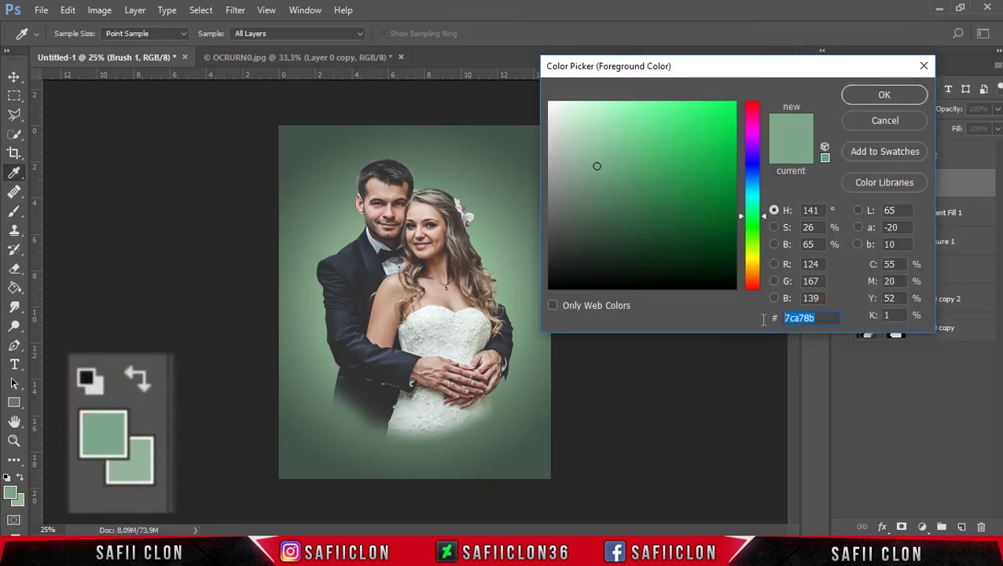
click(883, 94)
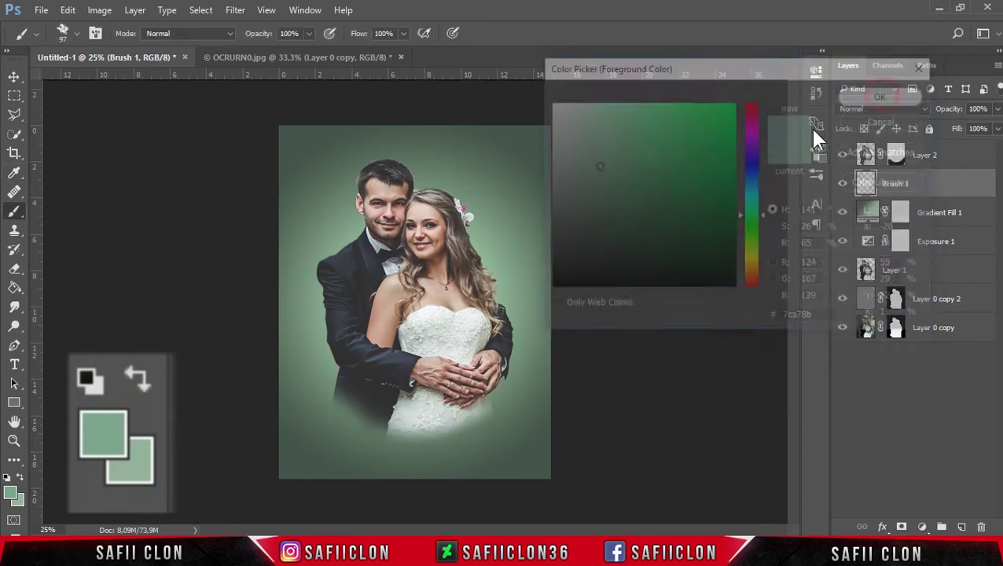
click(19, 503)
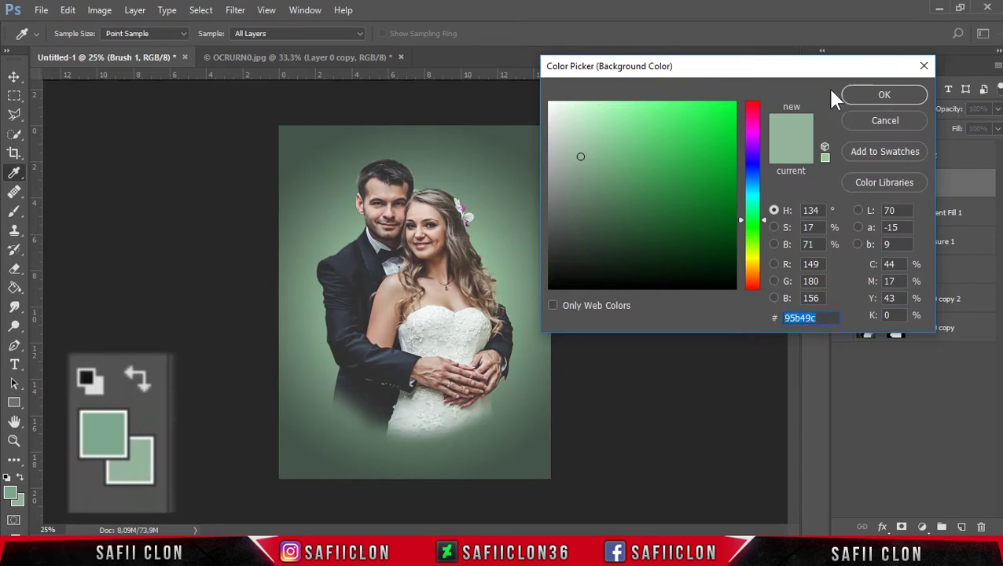
click(884, 94)
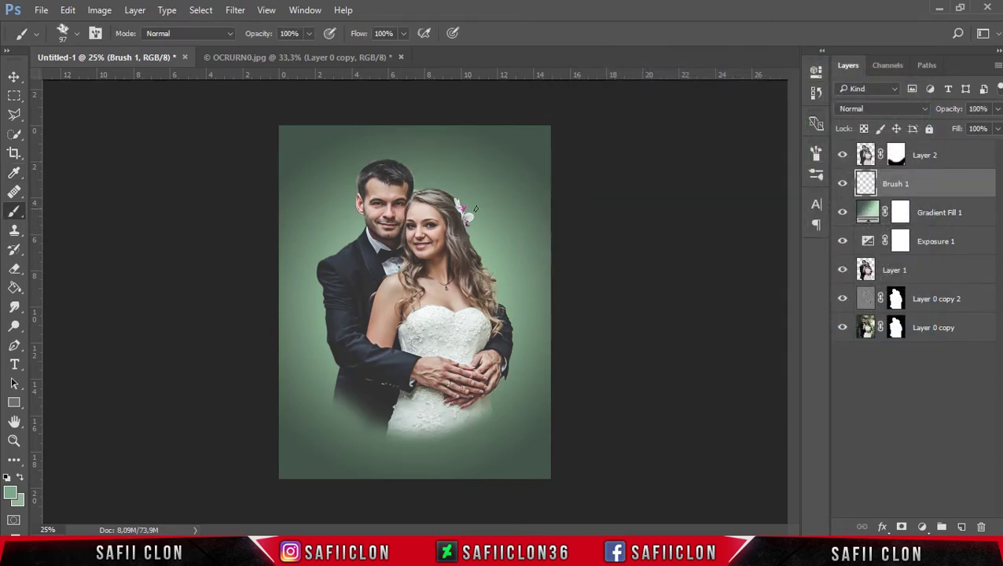
Enlarge the brush to 354-600 px and stamp clouds around the couple's heads and groom's shoulder.
click(76, 36)
drag(157, 81, 160, 82)
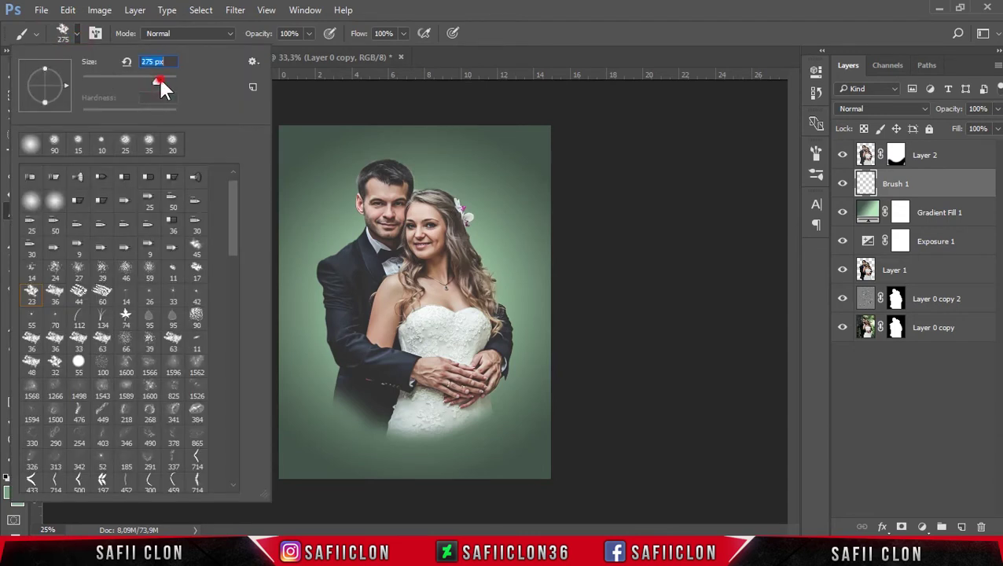
click(75, 34)
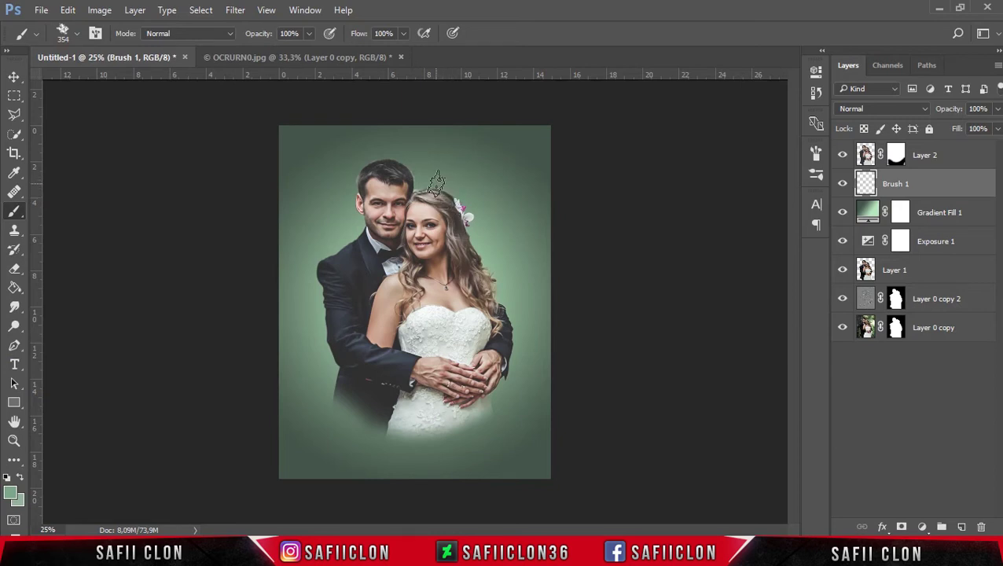
click(452, 191)
key(bracketright)
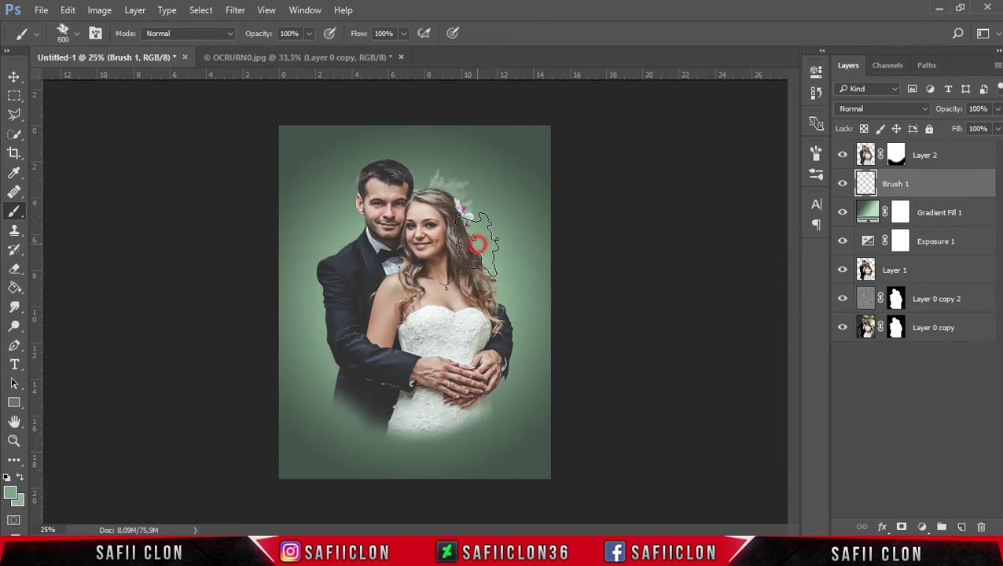
click(362, 169)
key(bracketright)
click(344, 292)
Stamp more clouds at the lower left, beside and below the dress, and above the heads.
click(324, 346)
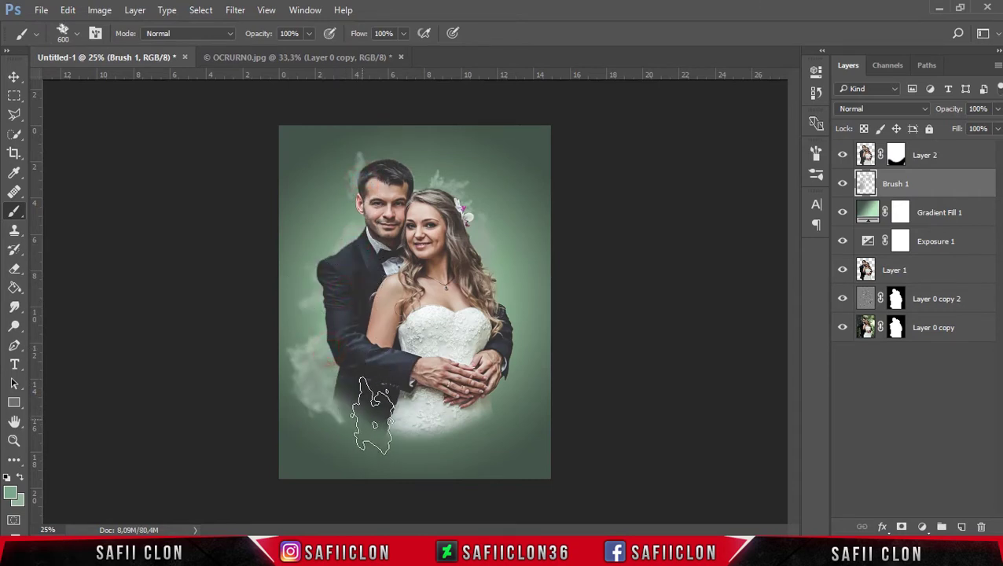
key(ctrl+z)
click(336, 368)
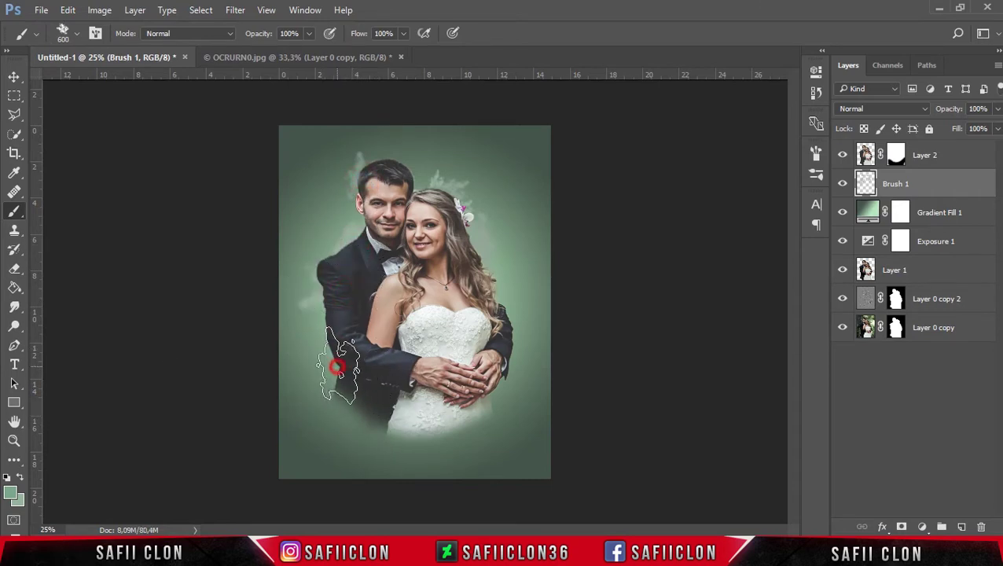
click(339, 347)
click(378, 407)
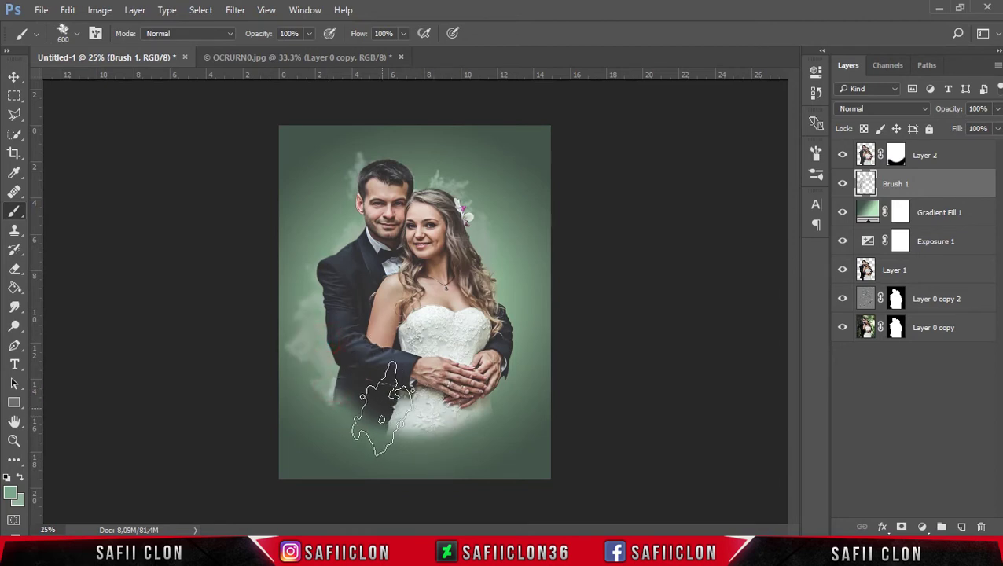
click(465, 405)
click(479, 197)
click(423, 167)
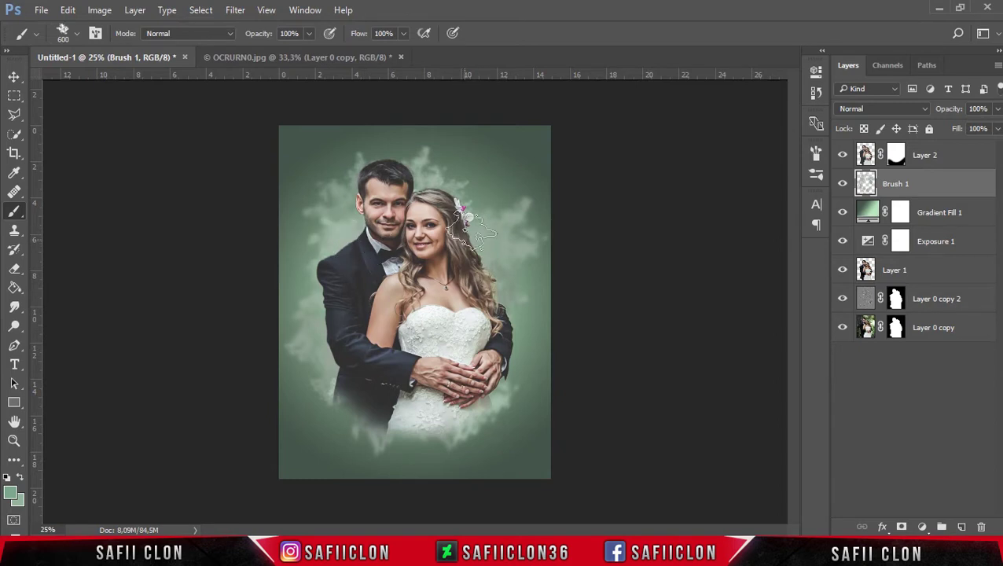
click(492, 310)
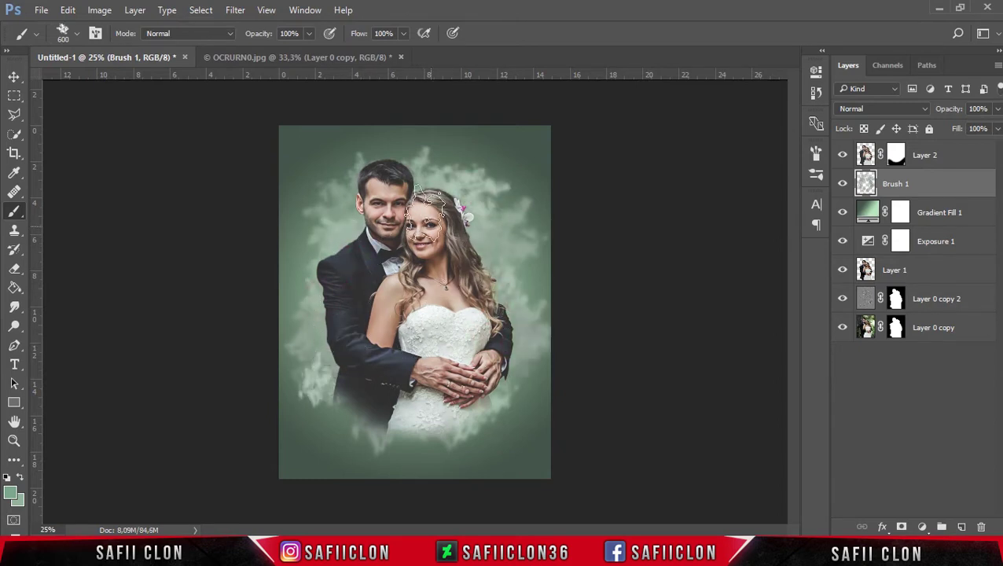
click(413, 448)
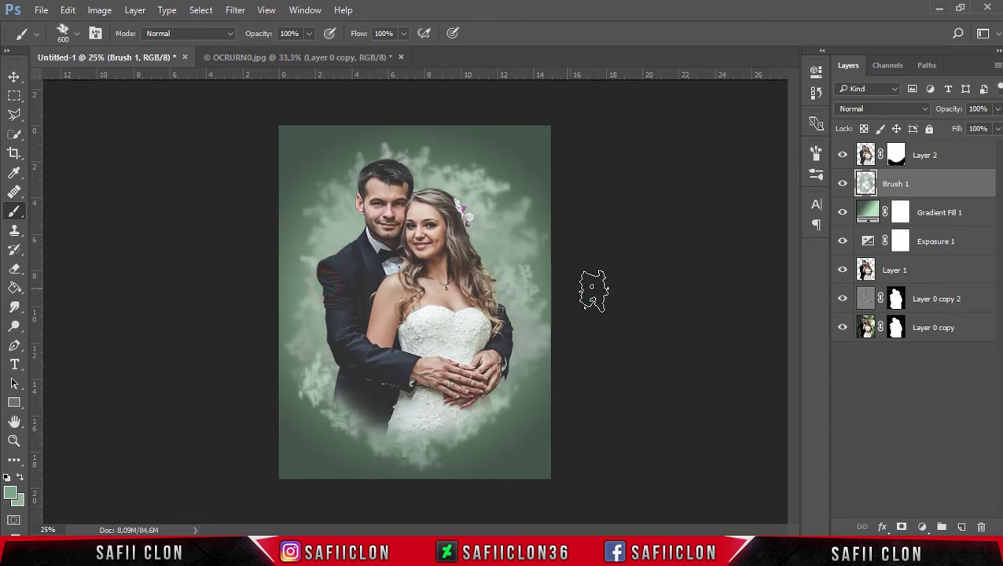
click(953, 185)
Set Brush 1 to Hard Light at 63% opacity and toggle its visibility to compare.
click(921, 108)
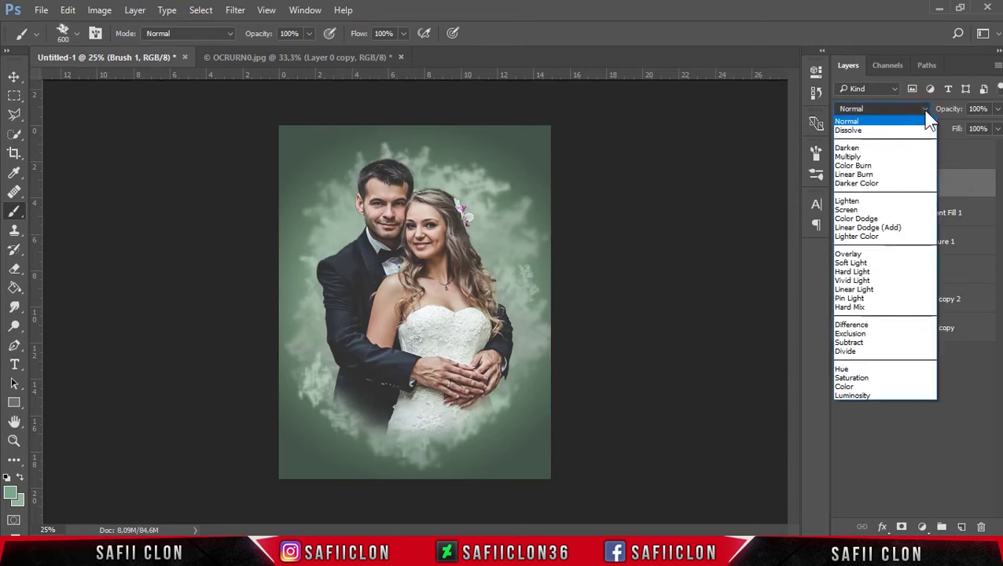
click(857, 271)
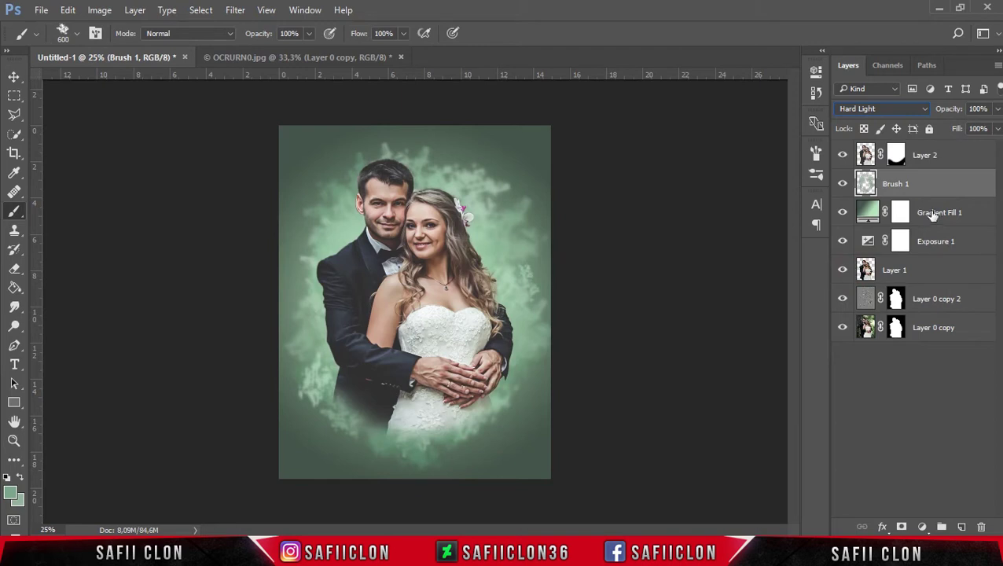
click(996, 109)
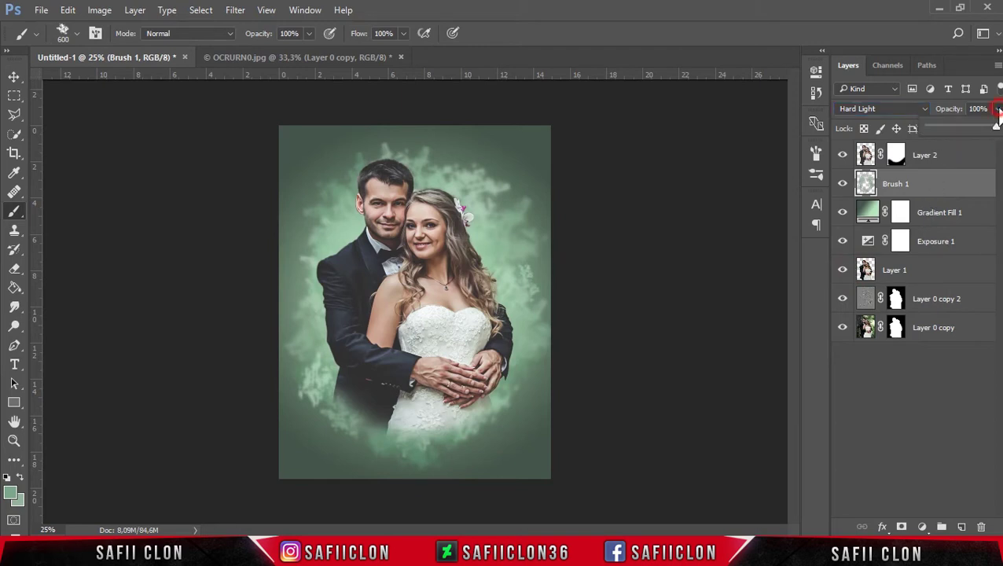
mouse_move(997, 130)
mouse_down()
mouse_move(977, 140)
mouse_move(972, 131)
mouse_up()
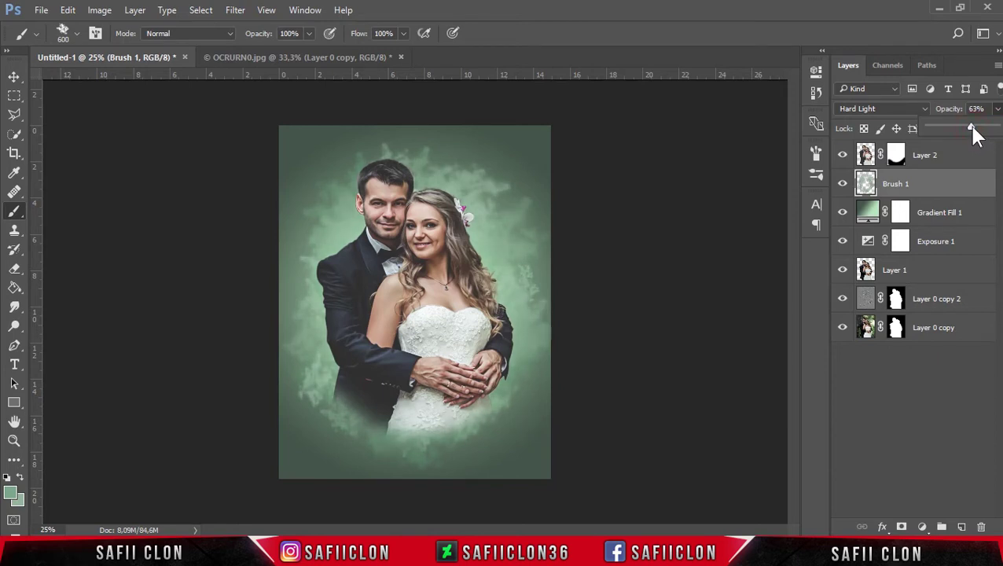
key(Return)
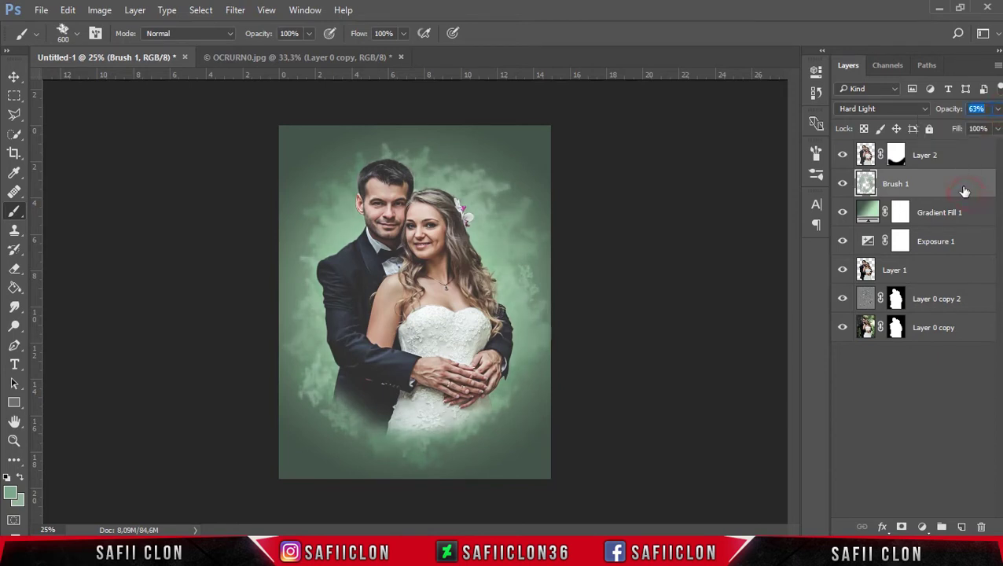
click(843, 184)
Add a new layer named Brush 2 and enlarge the brush to about 1000 px.
click(960, 528)
double_click(895, 184)
text(Brush 2)
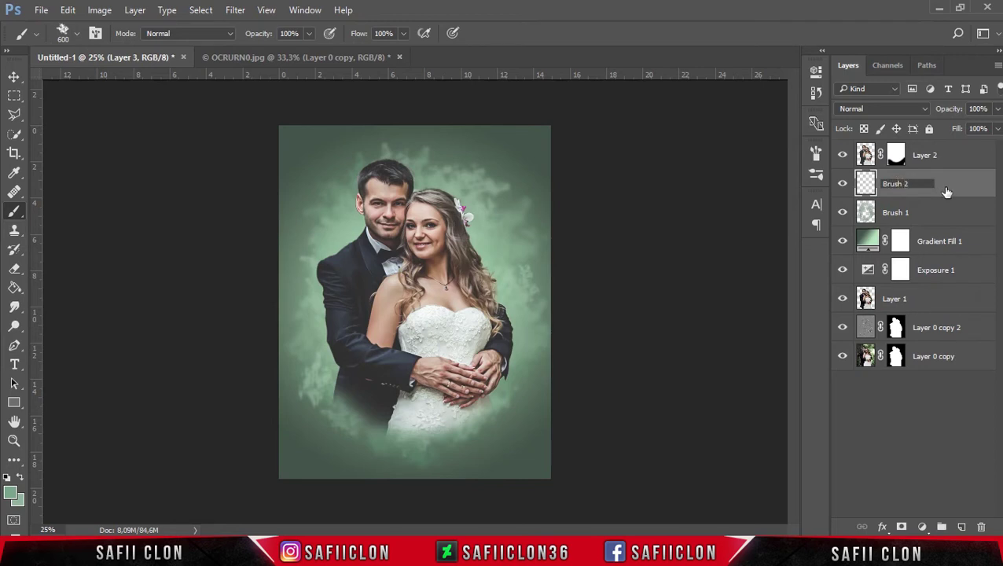
click(964, 187)
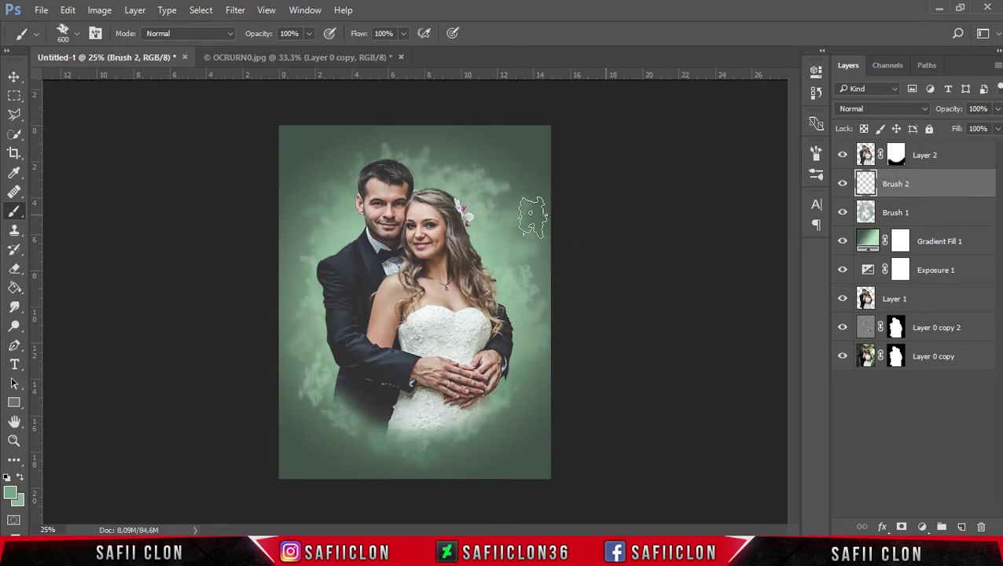
key(bracketright)
key(bracketright)
key(bracketright)
key(bracketright)
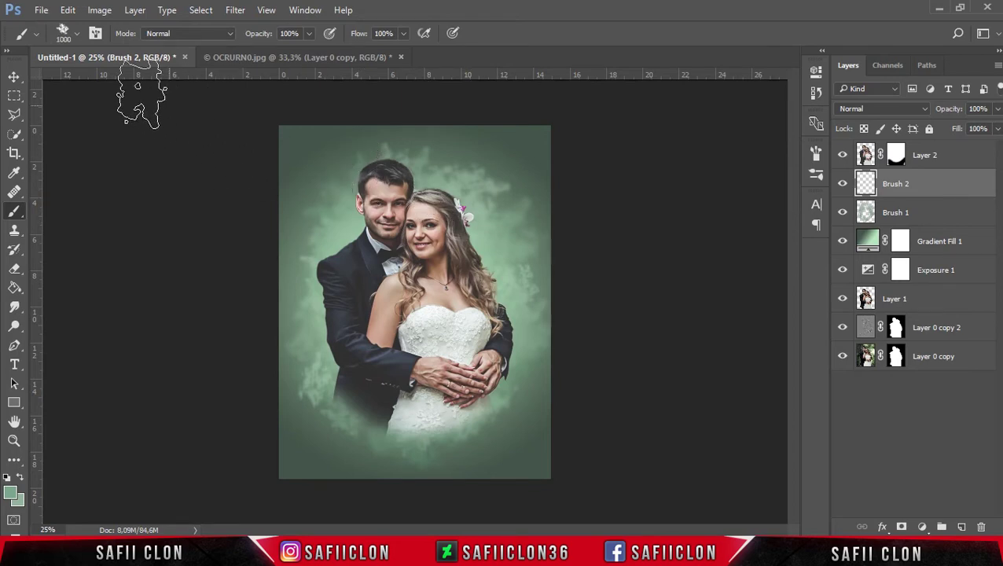
click(73, 32)
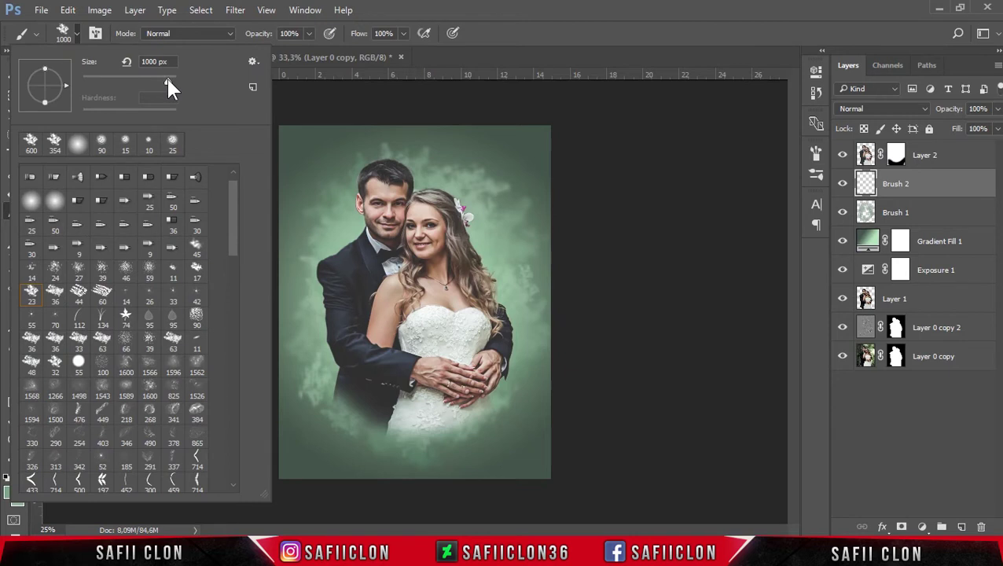
click(78, 33)
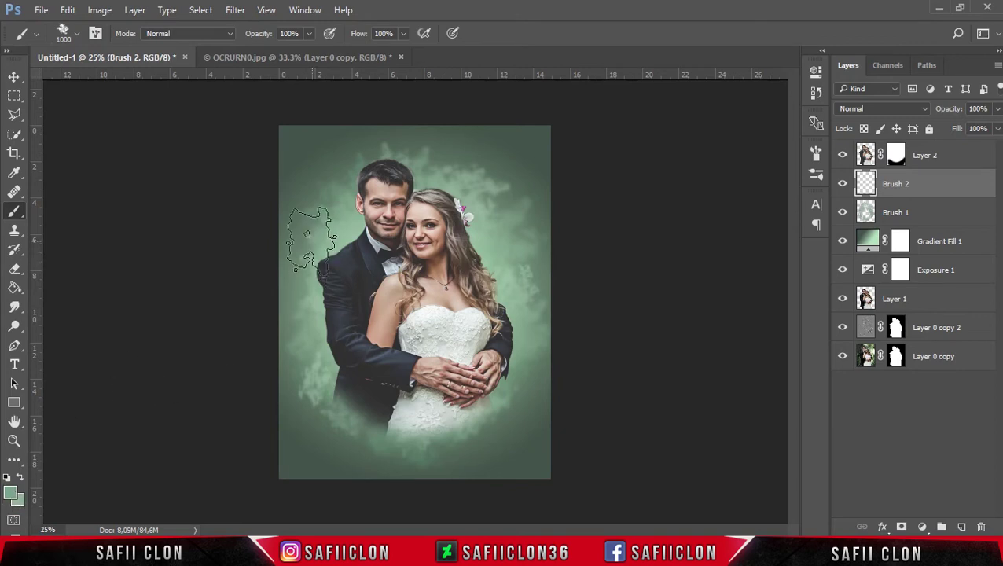
Paint large 1200 px cloud strokes along the photo's top, left edge and lower corners.
click(297, 147)
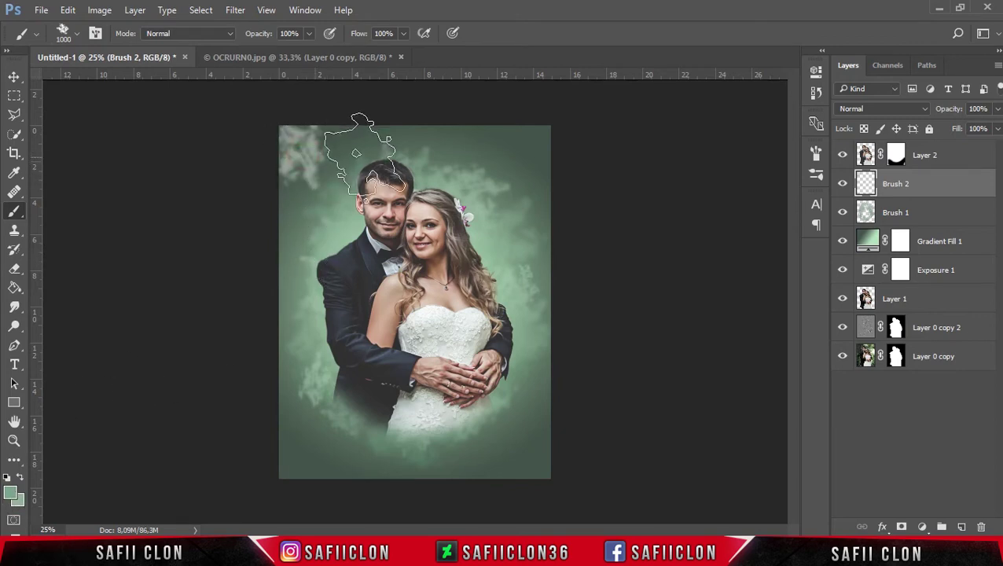
click(348, 157)
key(bracketright)
click(523, 187)
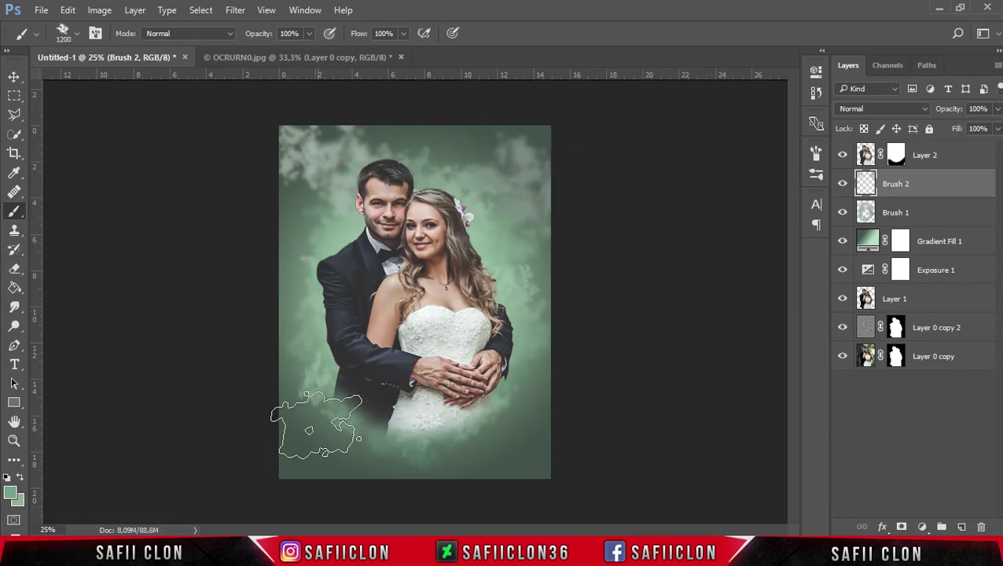
click(311, 424)
click(288, 227)
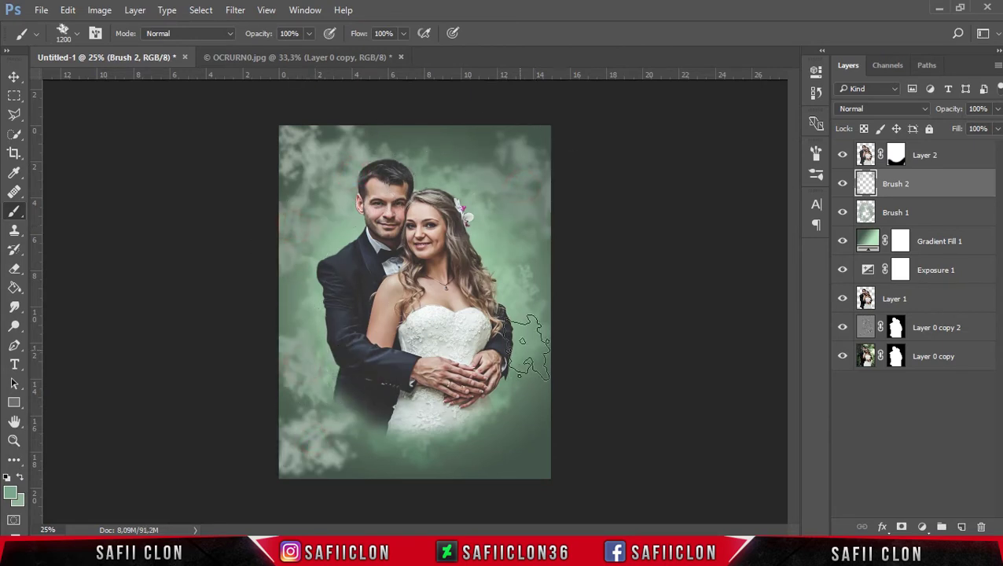
click(511, 441)
click(449, 140)
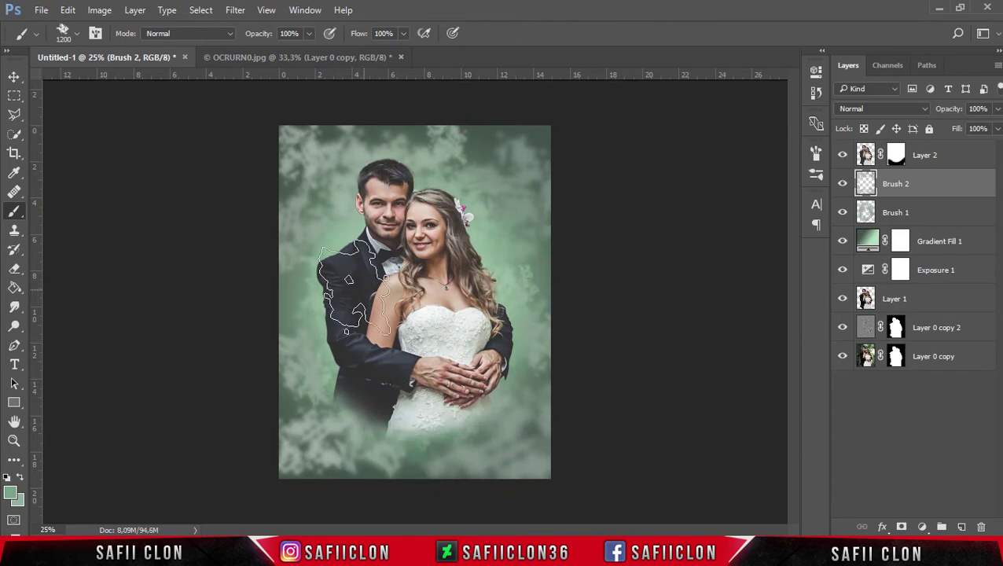
click(492, 231)
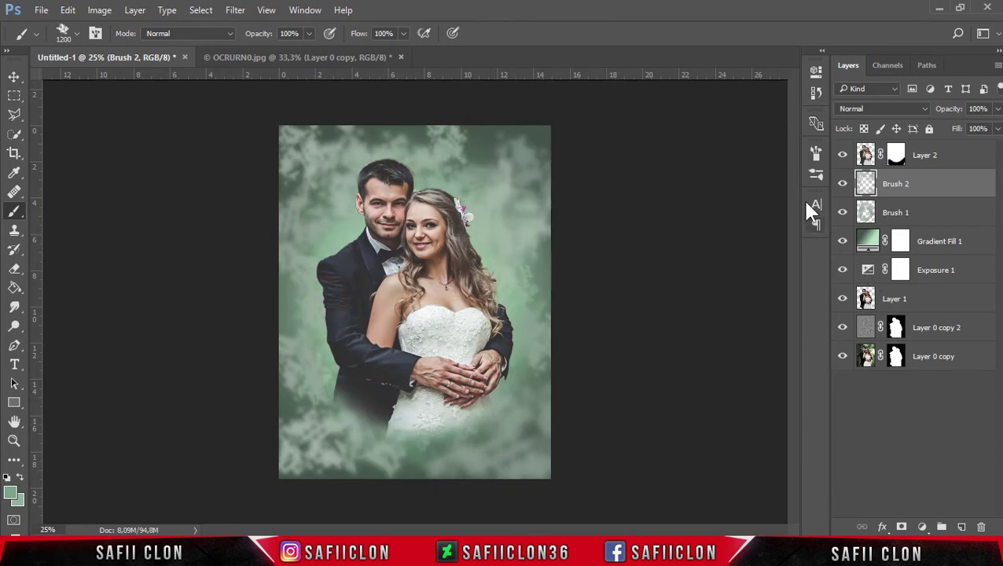
Set Brush 2 to Overlay at 70% opacity and toggle its visibility to compare.
click(926, 110)
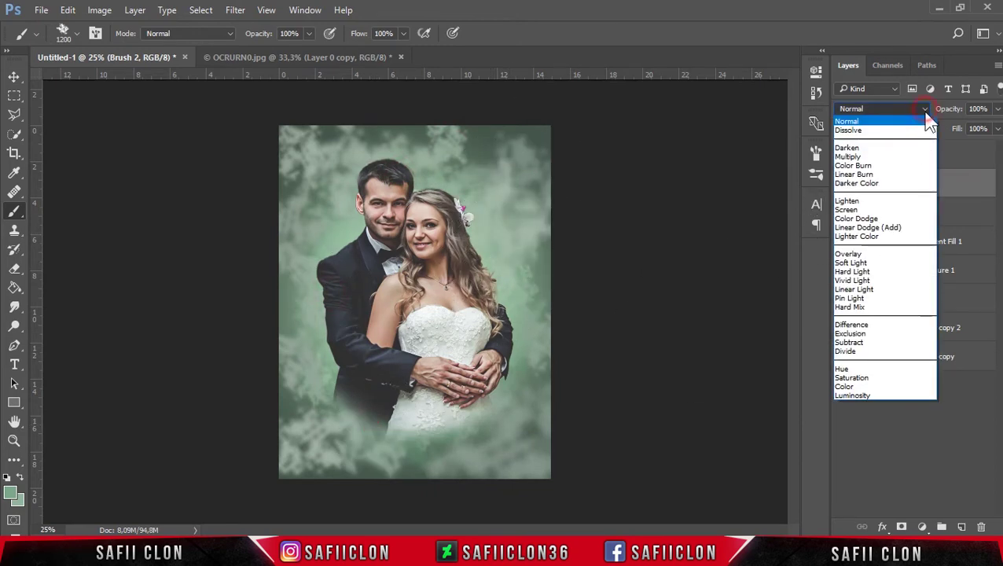
click(864, 256)
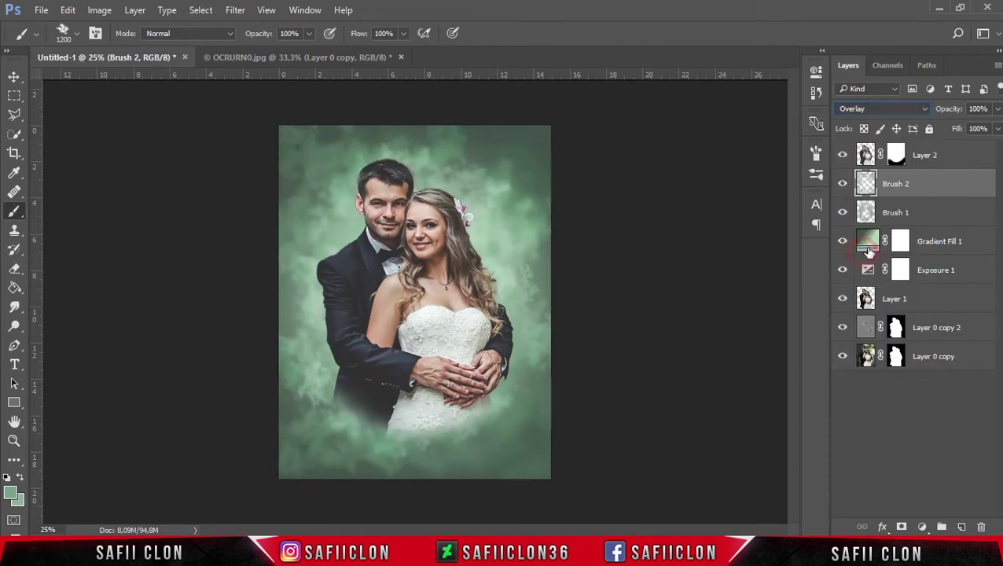
click(998, 111)
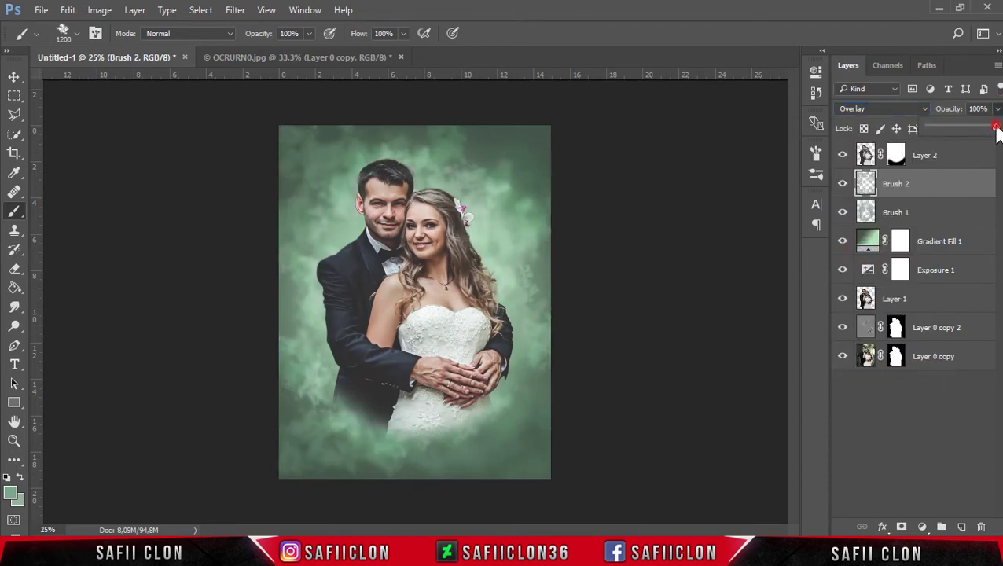
drag(977, 129, 974, 128)
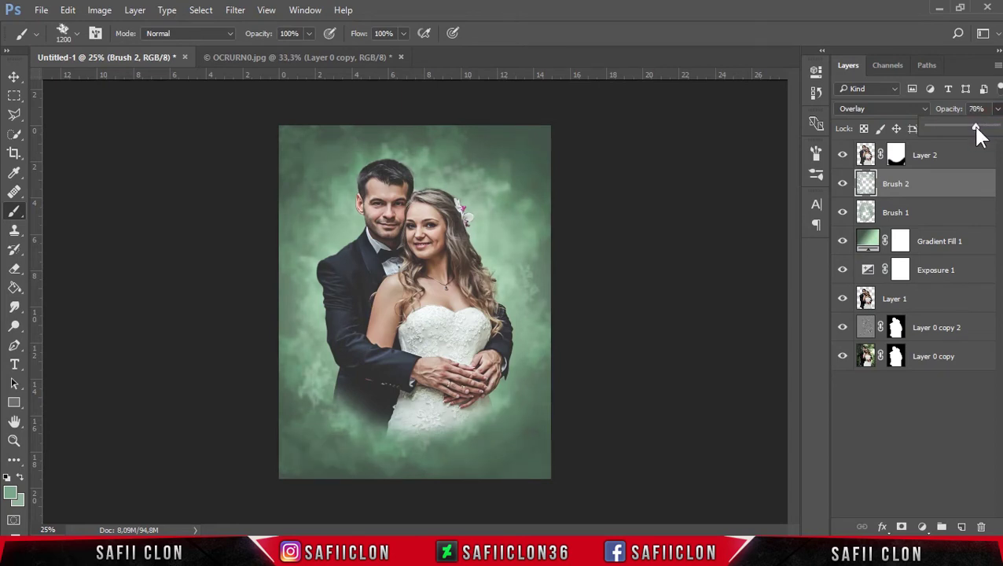
click(999, 114)
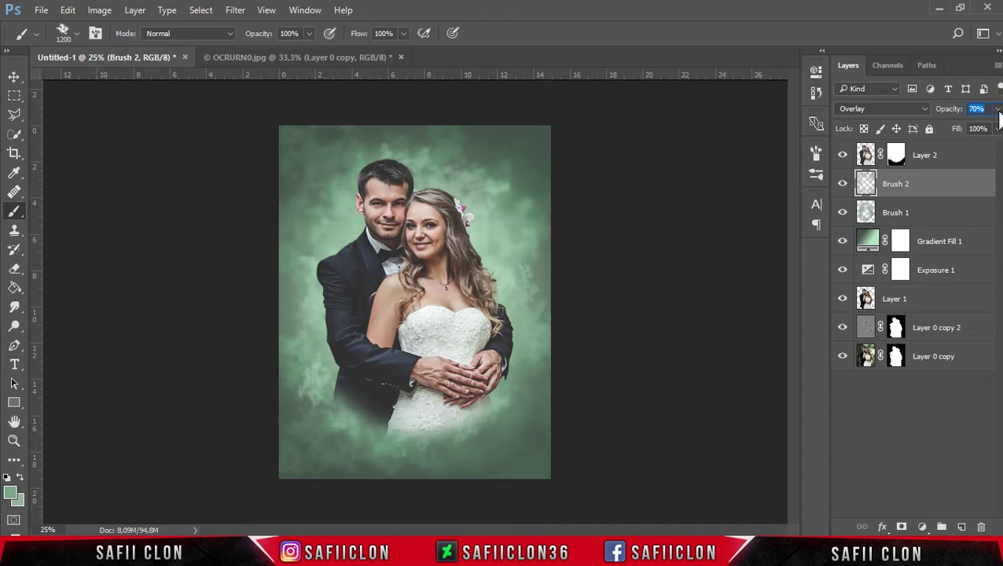
click(842, 184)
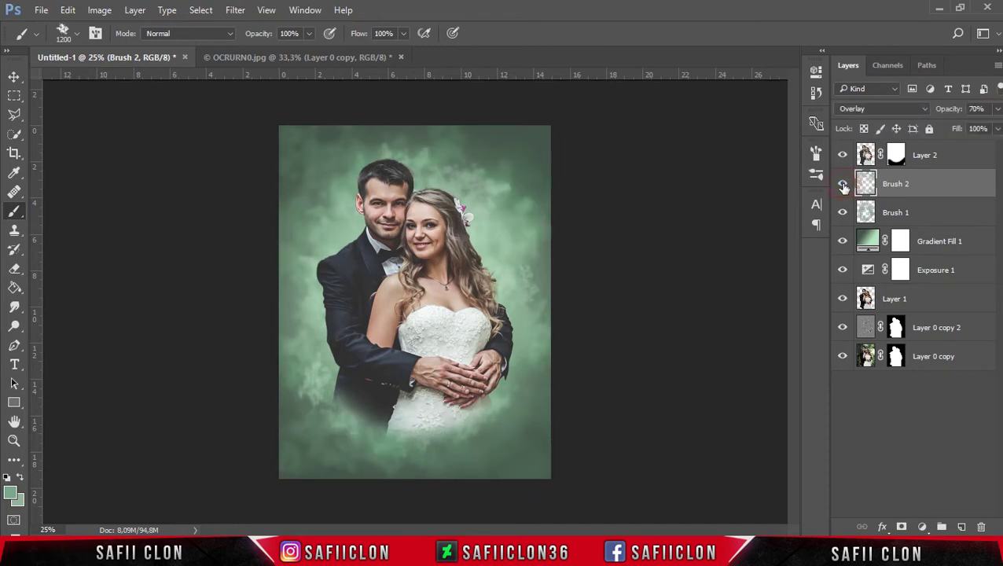
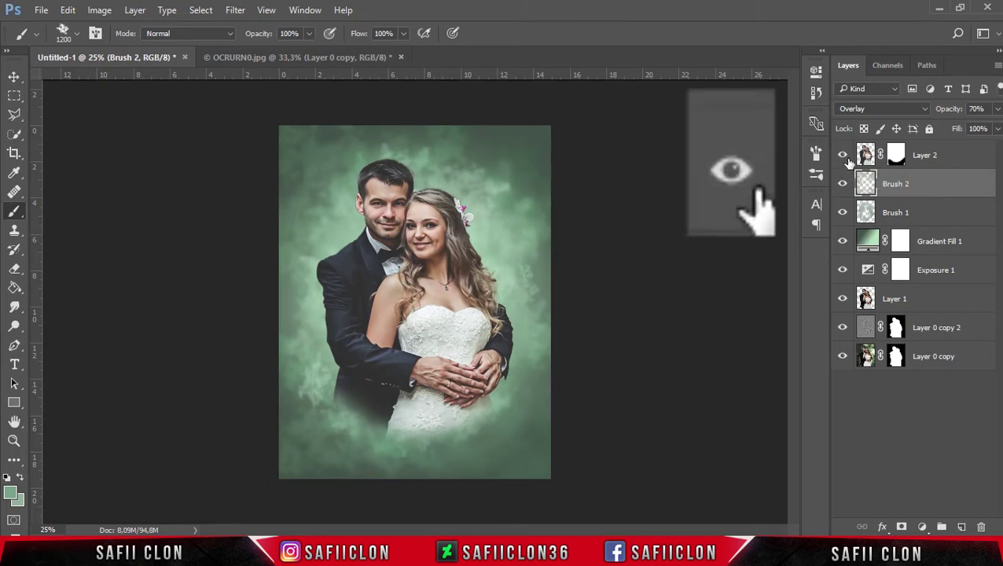
Hide the couple and stamp the visible cloud background into Layer 3 at the top of the stack.
click(844, 158)
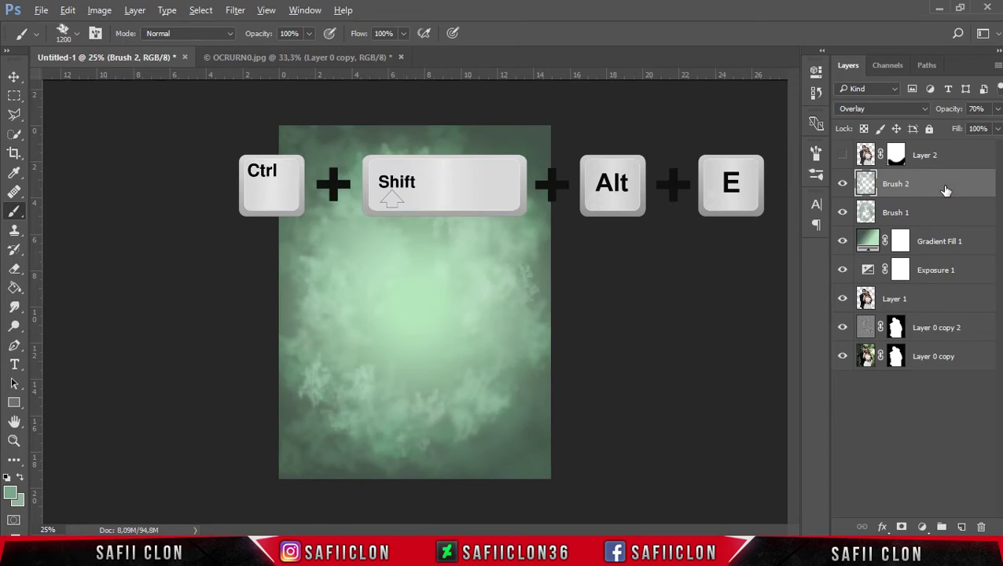
key(ctrl+shift+alt+e)
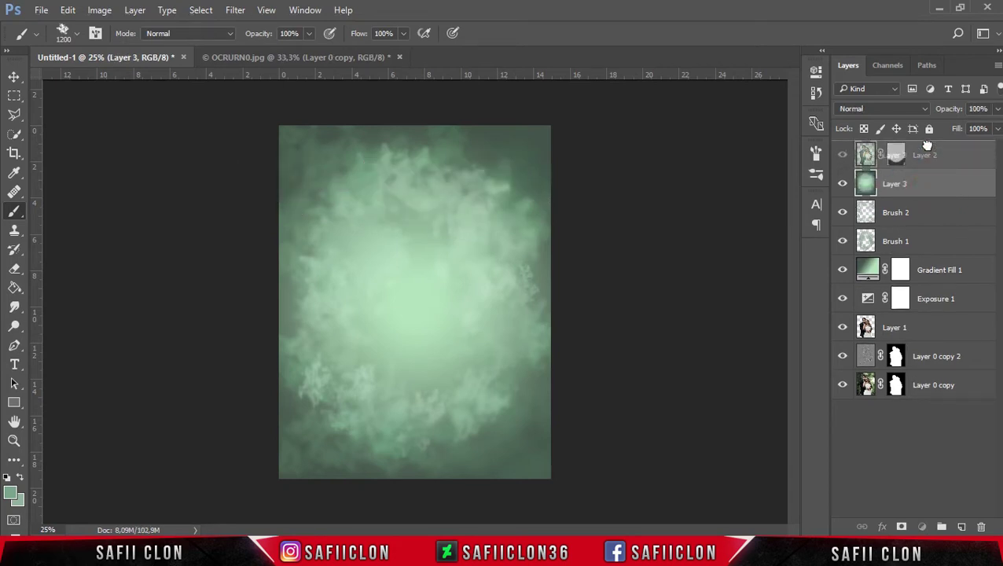
drag(929, 189, 924, 150)
Compare the cloud layer over the couple, then add a white layer mask to it.
click(843, 156)
click(842, 184)
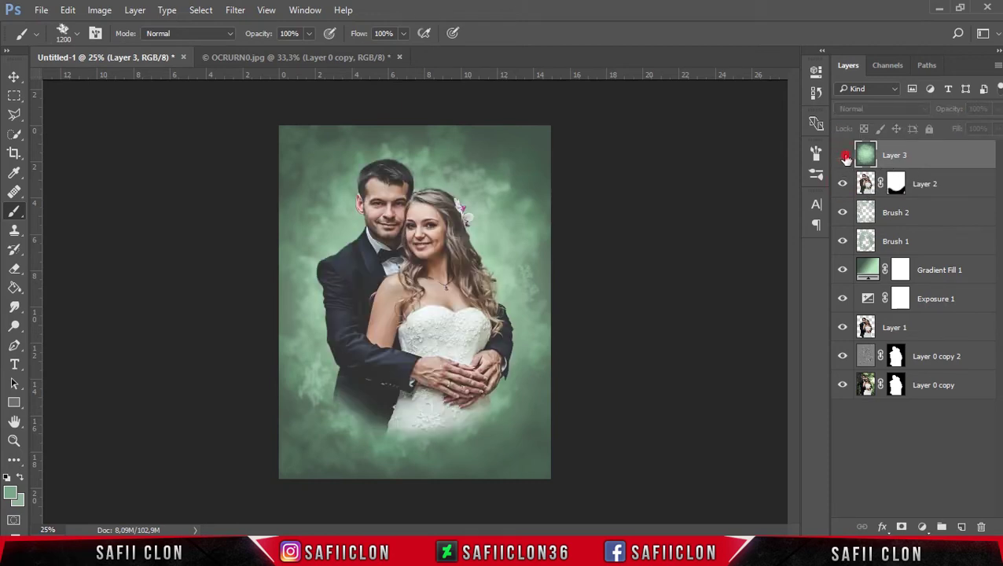
click(844, 156)
click(843, 155)
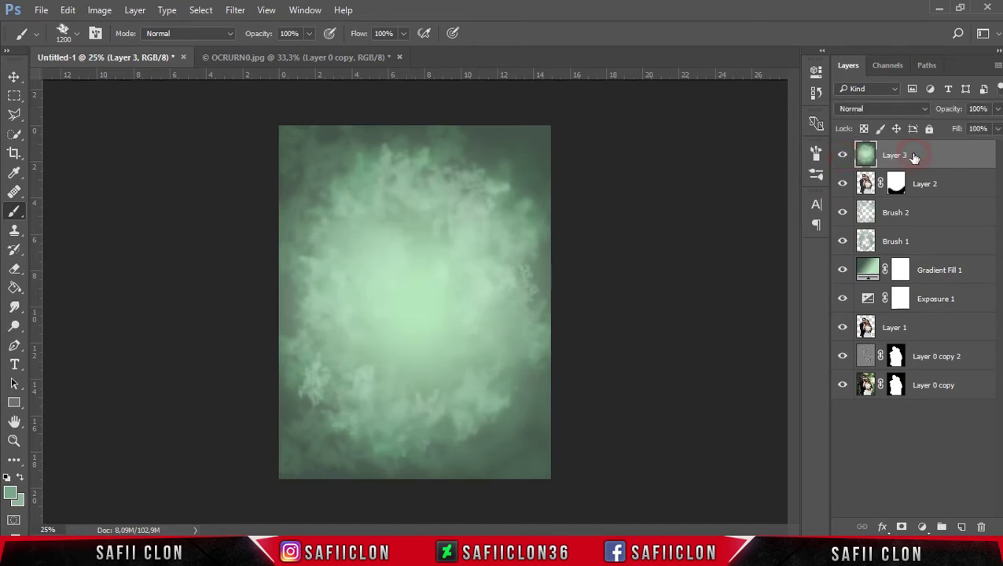
click(902, 526)
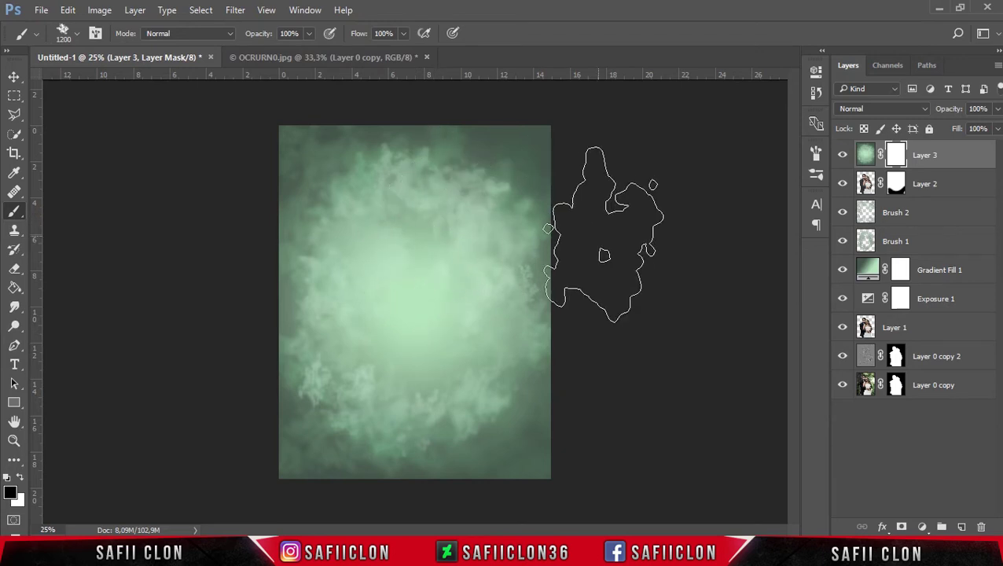
Toggle the brush's colour dynamics and paint black on the mask to reveal the bride and suit.
click(816, 152)
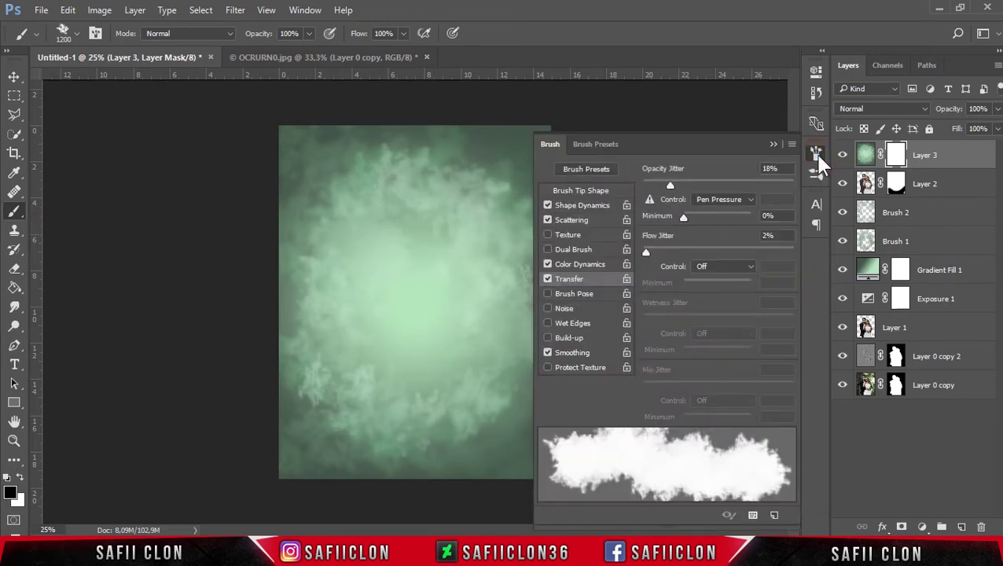
click(548, 264)
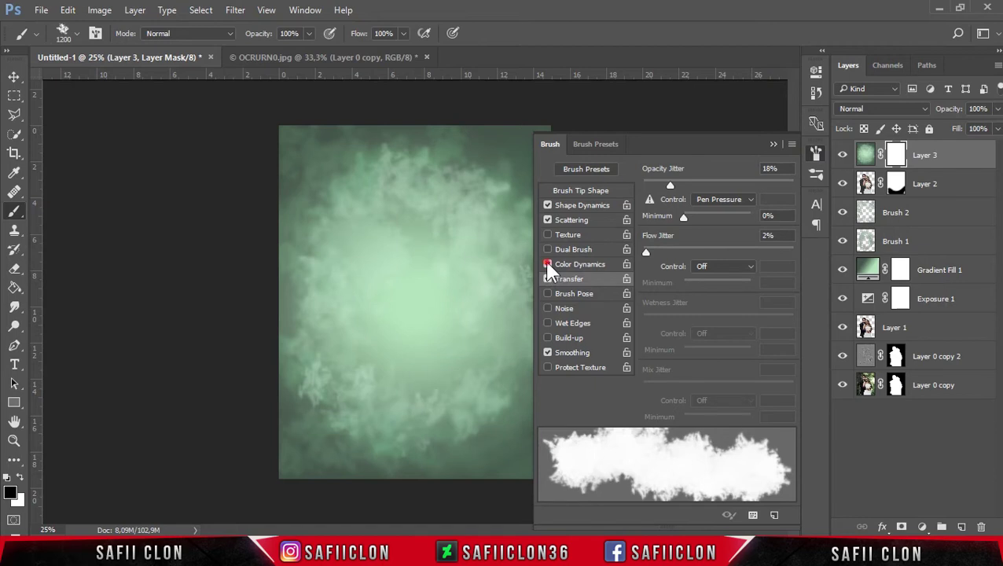
click(772, 145)
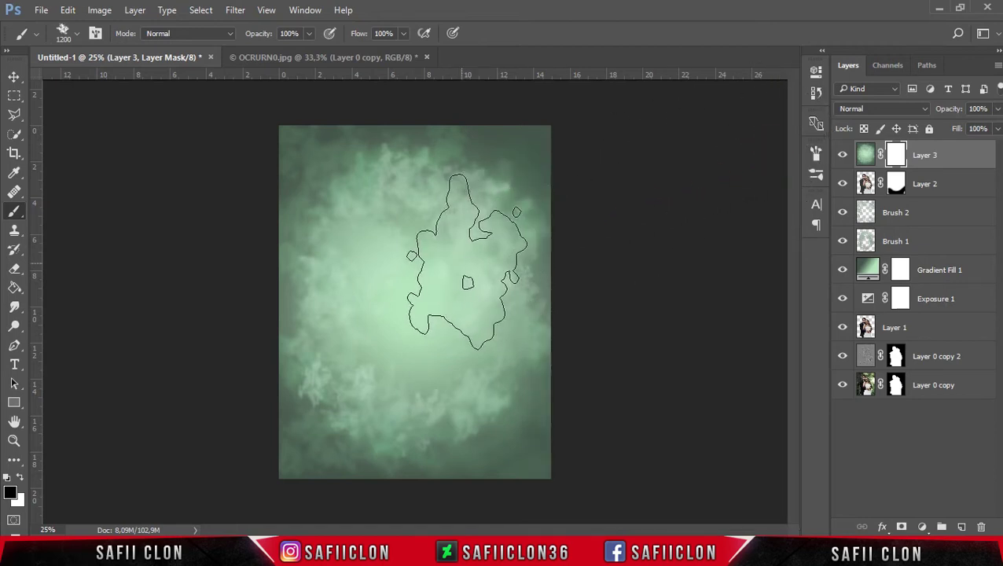
mouse_move(467, 260)
mouse_down()
mouse_move(419, 340)
mouse_move(403, 336)
mouse_move(415, 330)
mouse_move(413, 256)
mouse_move(381, 291)
mouse_move(401, 181)
mouse_move(409, 330)
mouse_move(405, 284)
mouse_up()
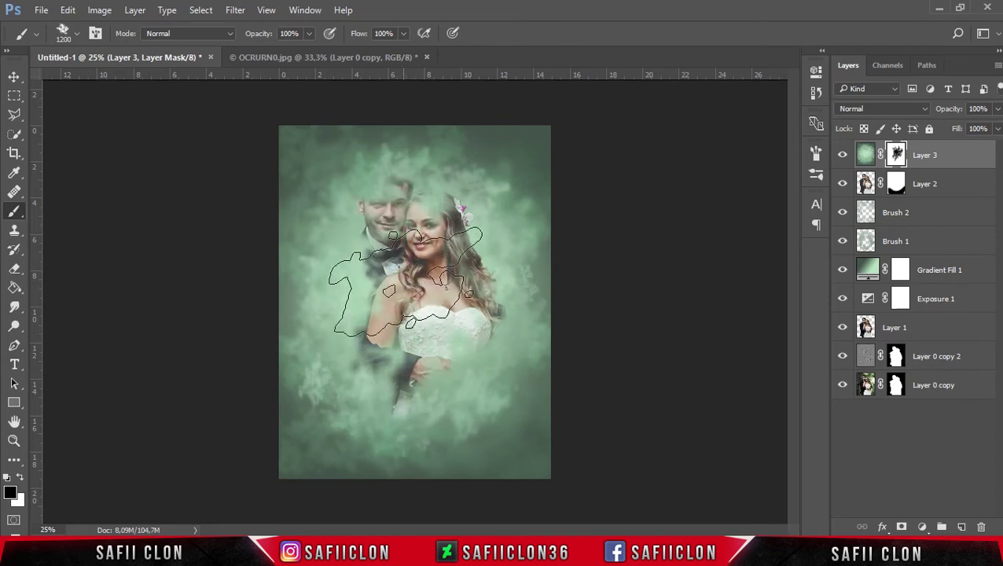
key(bracketleft)
key(bracketleft)
key(bracketleft)
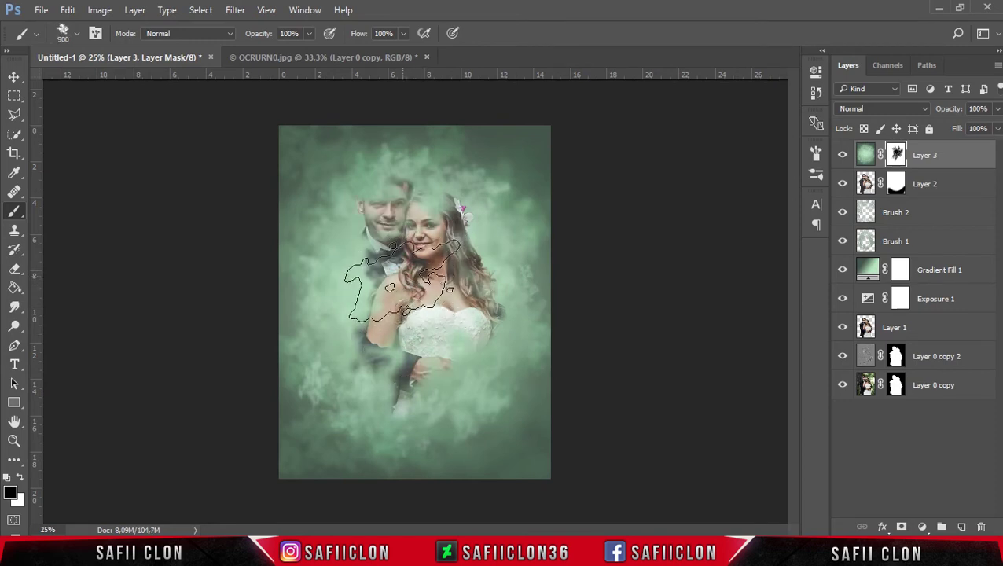
click(393, 279)
mouse_move(393, 279)
mouse_down()
mouse_move(421, 340)
mouse_move(366, 354)
mouse_move(358, 251)
mouse_move(409, 189)
mouse_up()
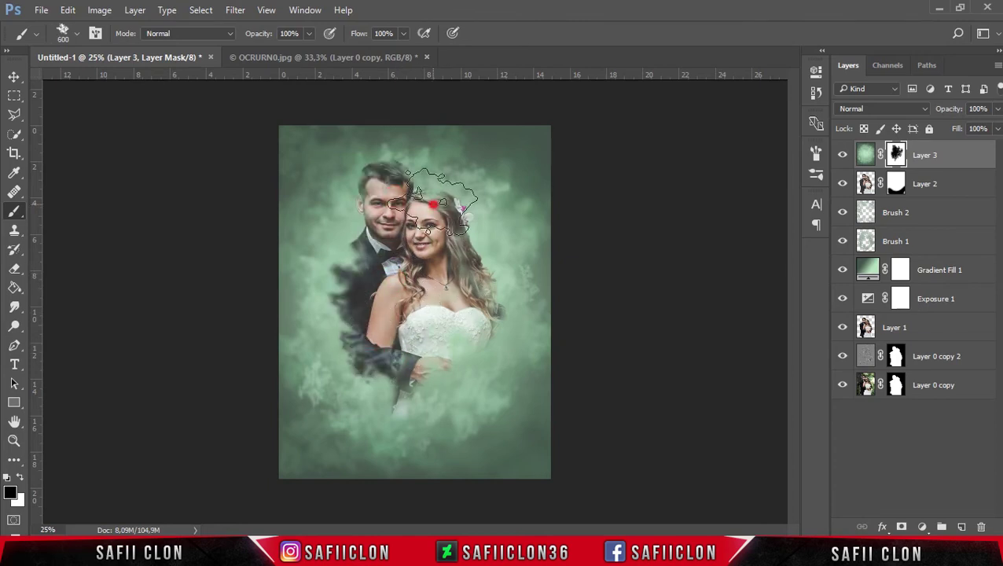
With a 300 px brush, reveal the groom's face, suit and hands through the clouds.
key(bracketleft)
key(bracketleft)
key(bracketleft)
click(460, 384)
mouse_move(464, 377)
mouse_down()
mouse_move(487, 380)
mouse_move(370, 381)
mouse_move(401, 204)
mouse_move(361, 275)
mouse_move(401, 314)
mouse_up()
key(bracketright)
key(bracketright)
key(bracketright)
key(ctrl+plus)
key(bracketleft)
key(bracketleft)
key(bracketleft)
key(ctrl+minus)
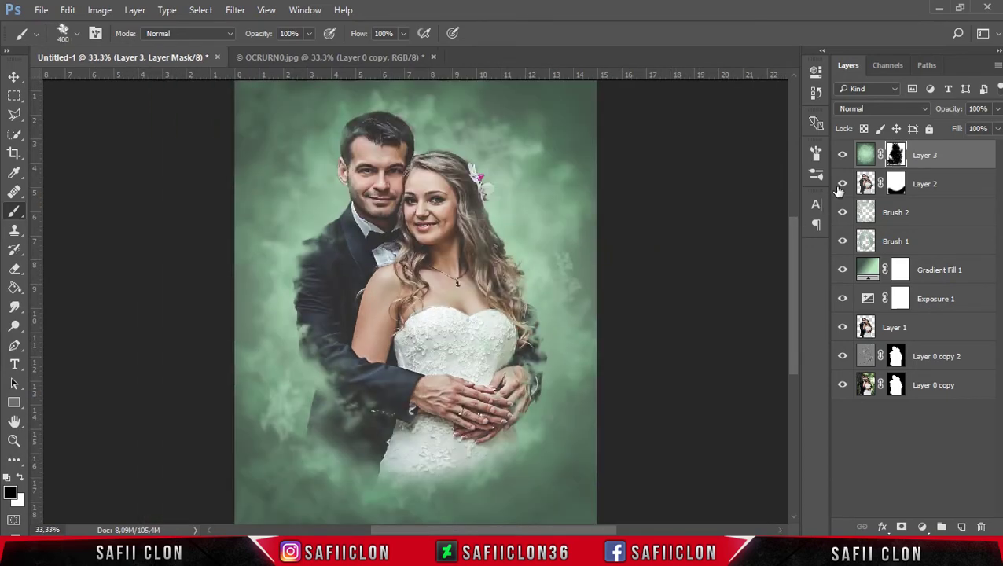
Compare with the clouds hidden and add small touch-up strokes on the mask.
click(842, 156)
click(842, 156)
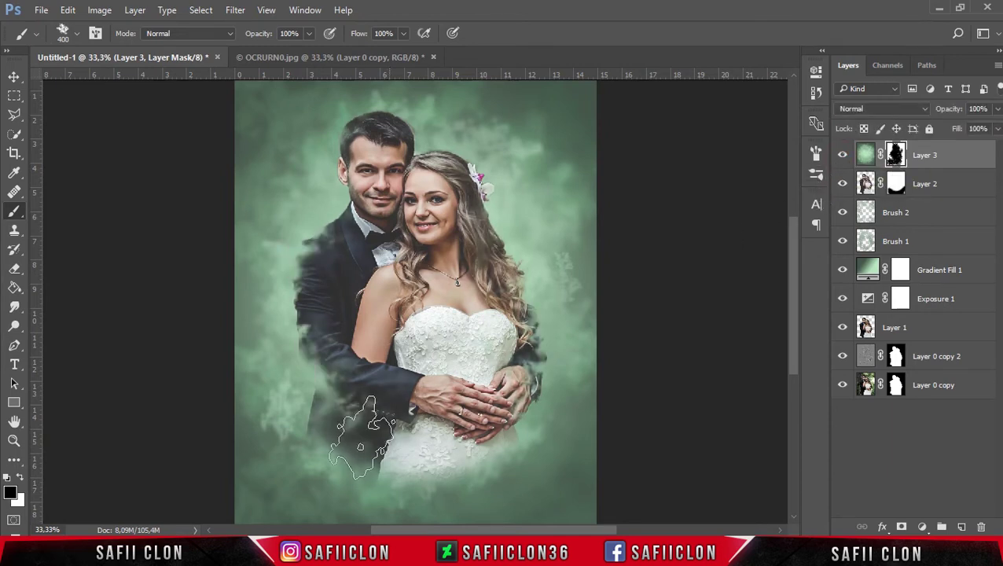
drag(330, 446, 364, 468)
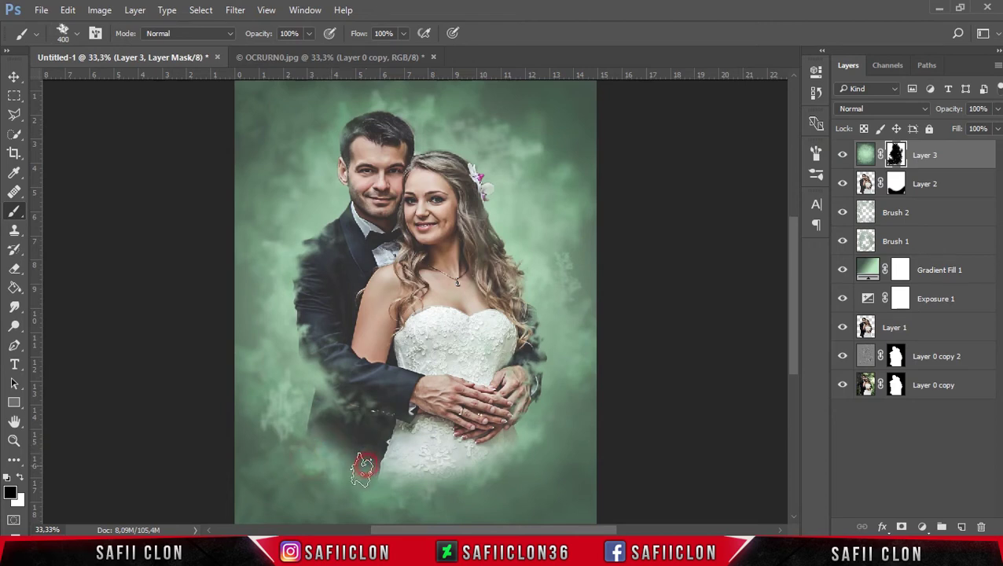
drag(307, 452, 349, 469)
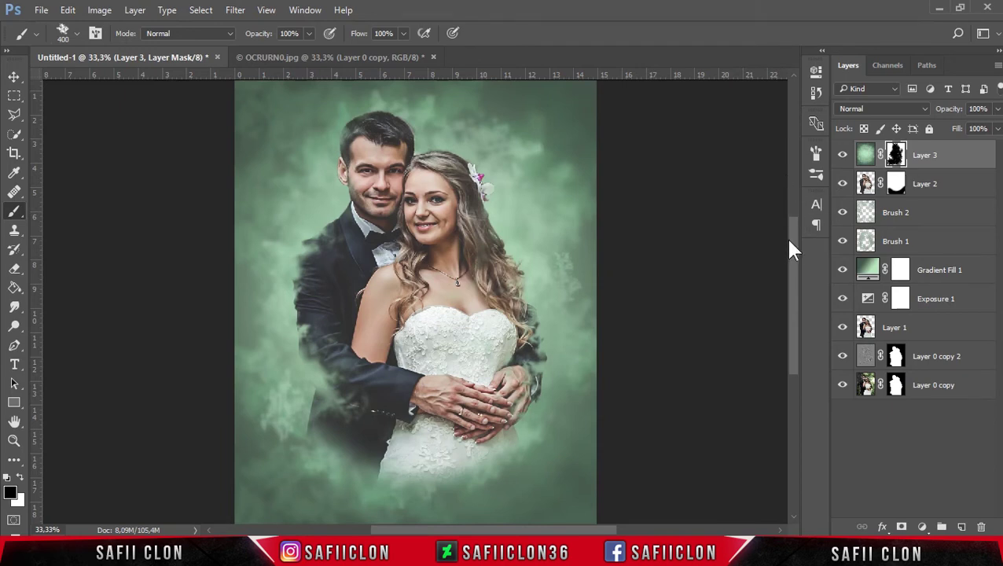
drag(790, 244, 795, 253)
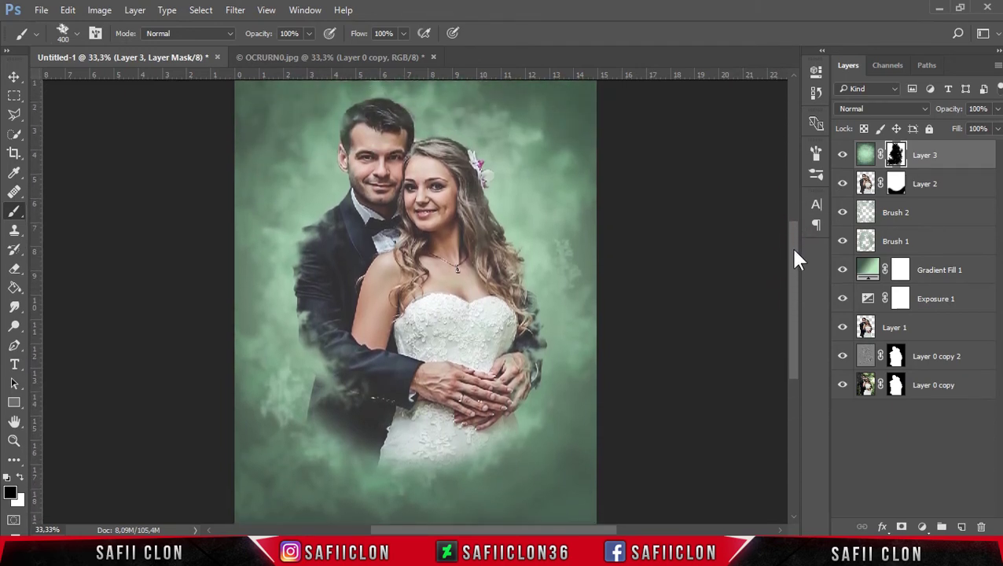
click(843, 154)
Target Layer 2's mask and set the brush size to 306 px.
click(844, 155)
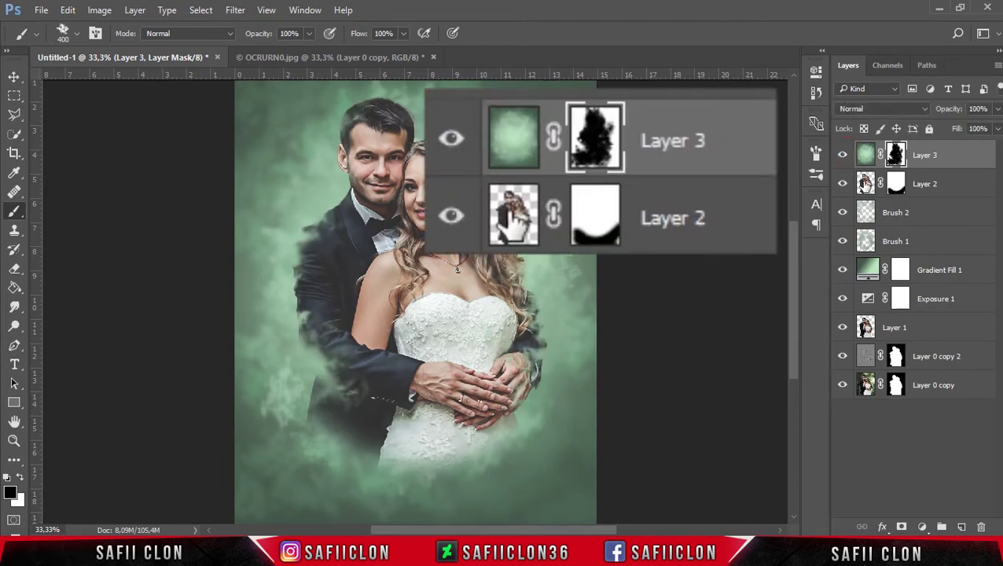
click(943, 189)
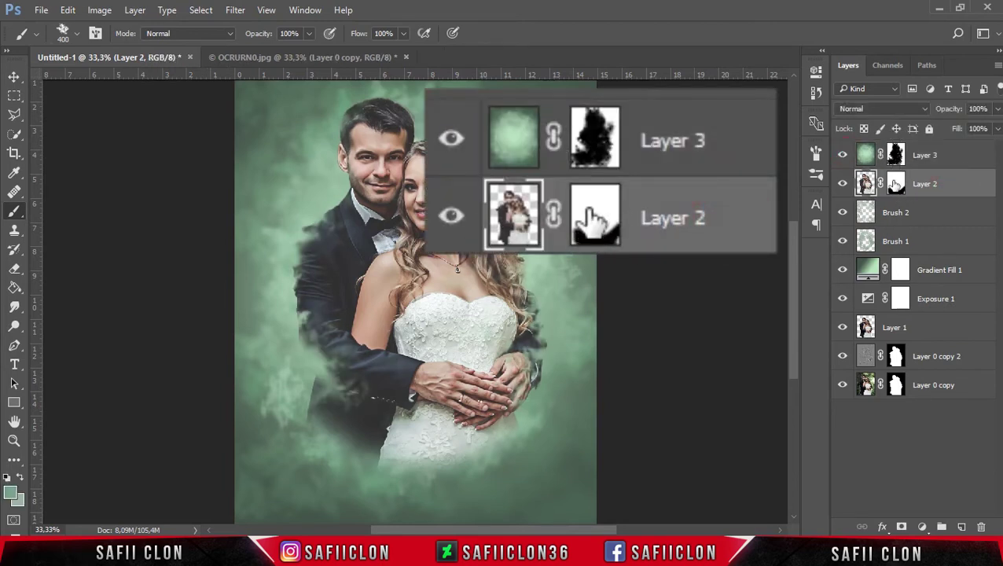
click(897, 186)
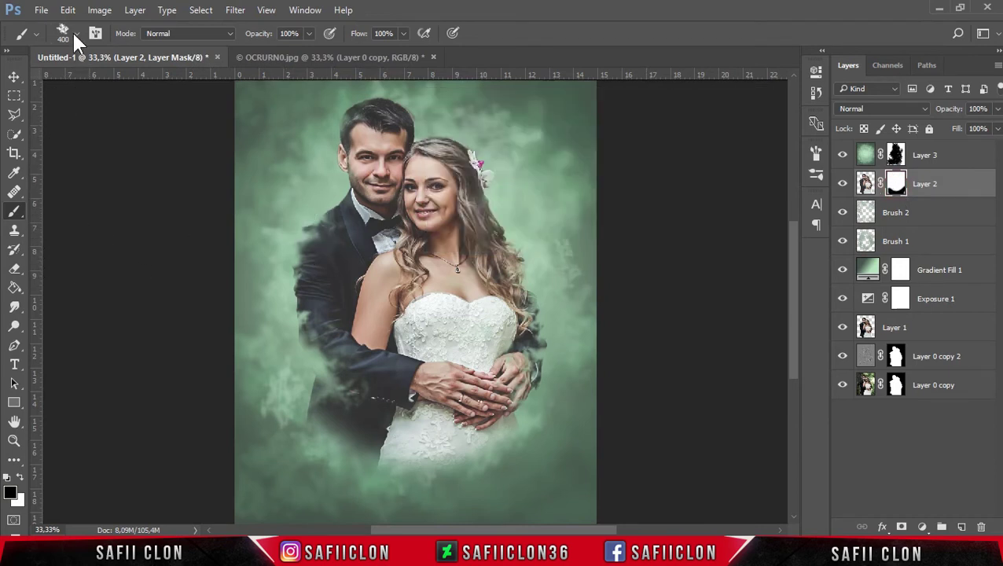
click(74, 35)
drag(161, 80, 158, 82)
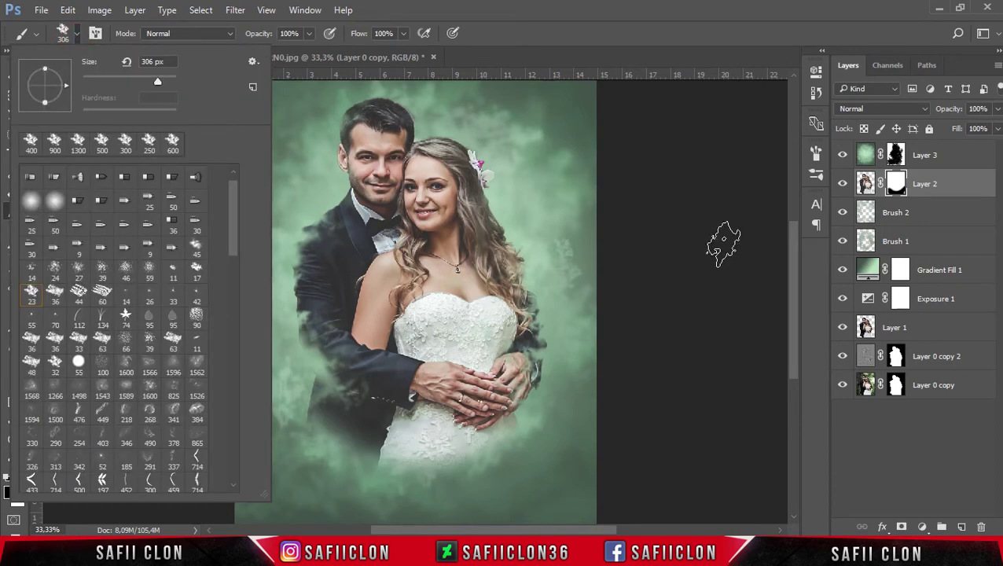
click(792, 267)
scroll(717, 309, down, 3)
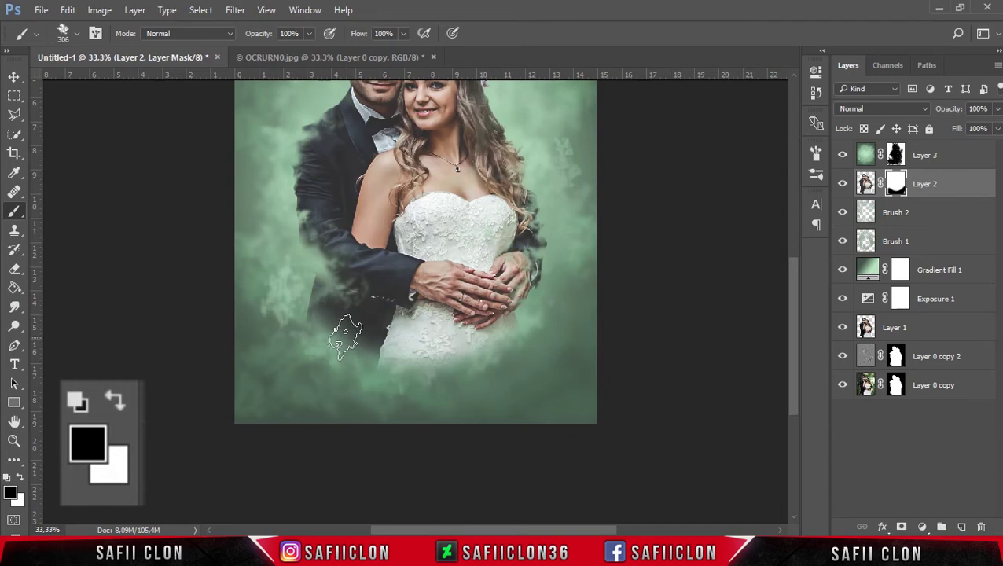
Paint the groom's coat, lower suit and lower dress edges into the smoke.
mouse_move(319, 323)
mouse_down()
mouse_move(325, 336)
mouse_move(372, 335)
mouse_move(405, 356)
mouse_move(408, 343)
mouse_move(391, 352)
mouse_move(500, 343)
mouse_move(519, 327)
mouse_move(416, 350)
mouse_up()
mouse_move(306, 311)
mouse_down()
mouse_move(343, 330)
mouse_move(382, 320)
mouse_up()
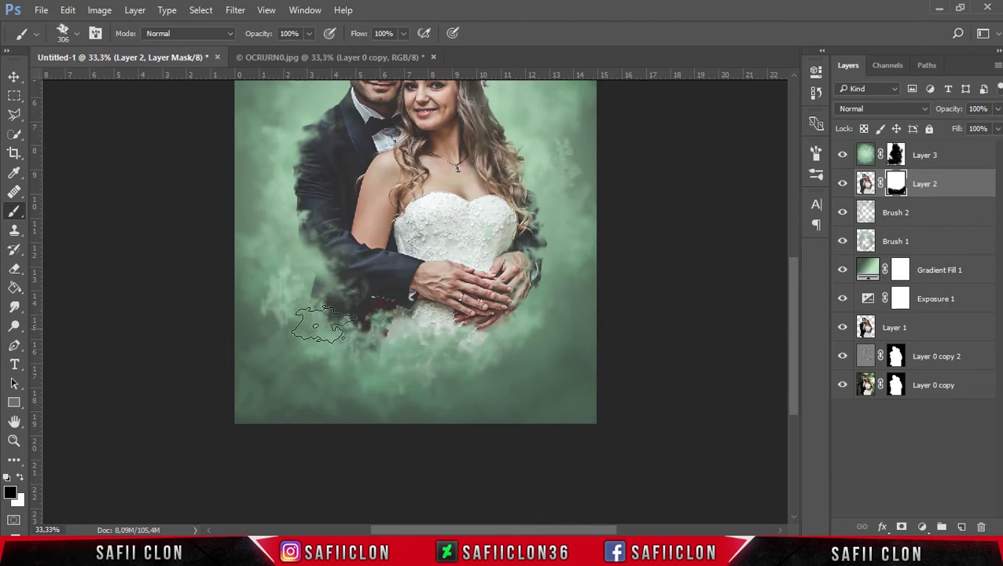
click(336, 325)
mouse_move(374, 358)
mouse_down()
mouse_move(422, 326)
mouse_move(519, 343)
mouse_up()
click(341, 340)
click(307, 311)
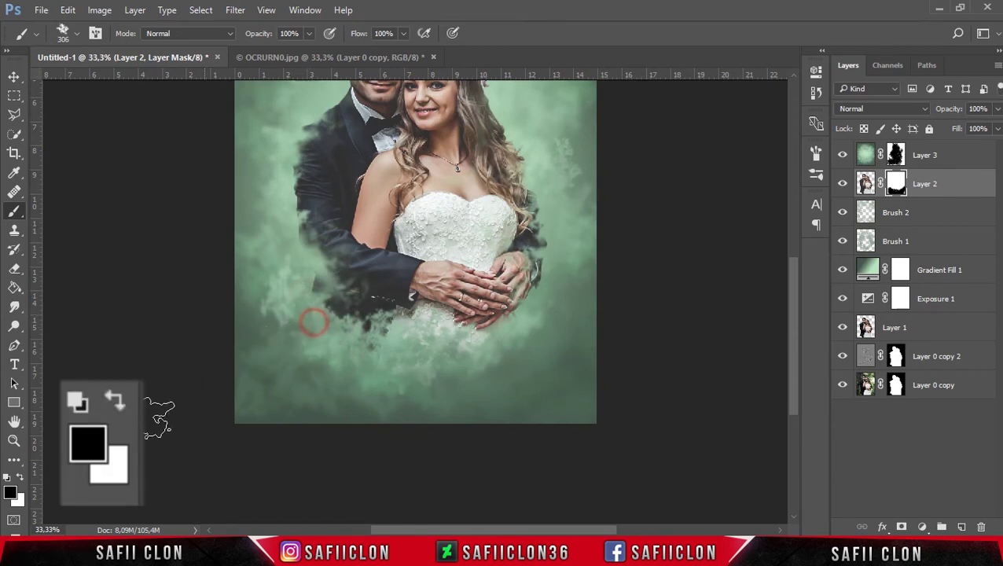
Paint white with 500 then 175 px brushes to restore the coat, jacket and area under the hands.
click(20, 477)
key(bracketright)
key(bracketright)
drag(285, 328, 314, 315)
mouse_move(366, 342)
mouse_down()
mouse_move(350, 322)
mouse_move(366, 334)
mouse_move(327, 318)
mouse_up()
key(bracketleft)
key(bracketleft)
key(bracketleft)
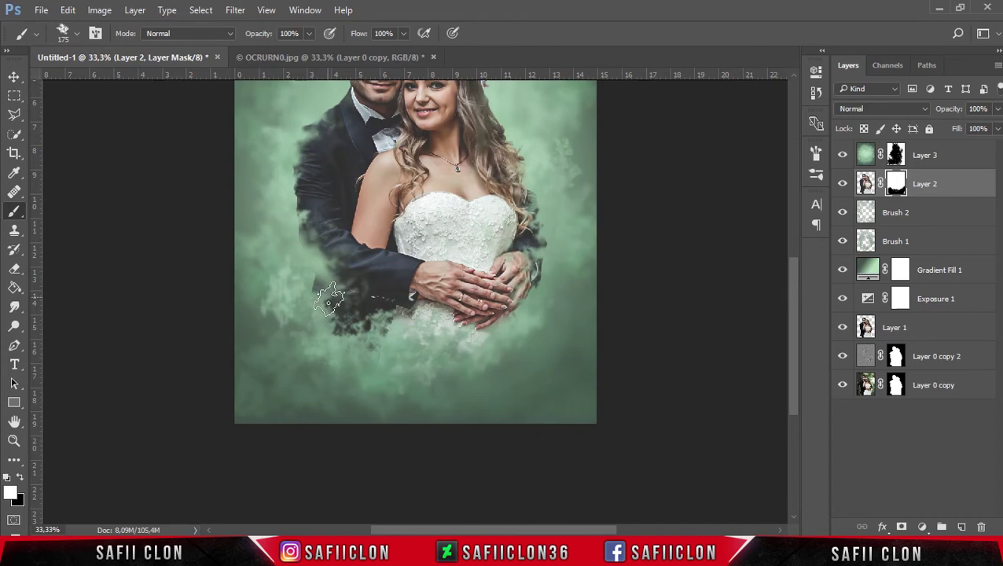
drag(329, 300, 323, 308)
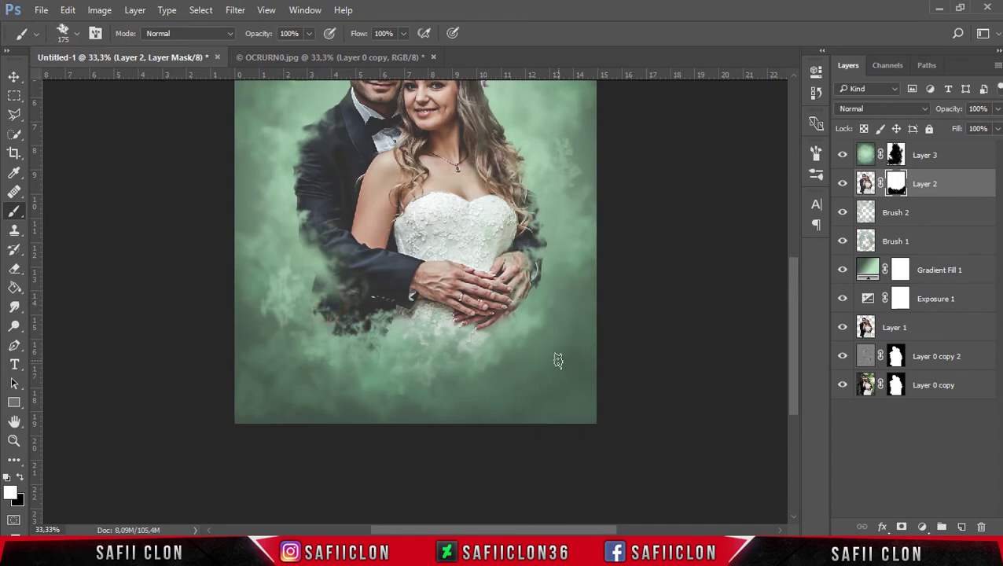
mouse_move(402, 327)
mouse_down()
mouse_move(423, 332)
mouse_move(380, 315)
mouse_up()
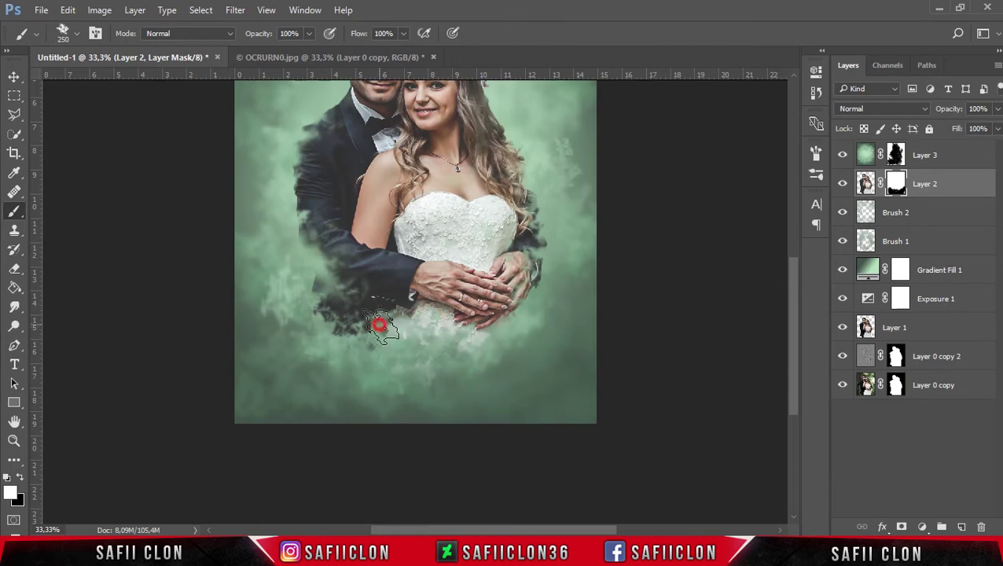
Paint out the pinkish blotch below the dress and add a new empty layer above Layer 2.
scroll(439, 334, up, 3)
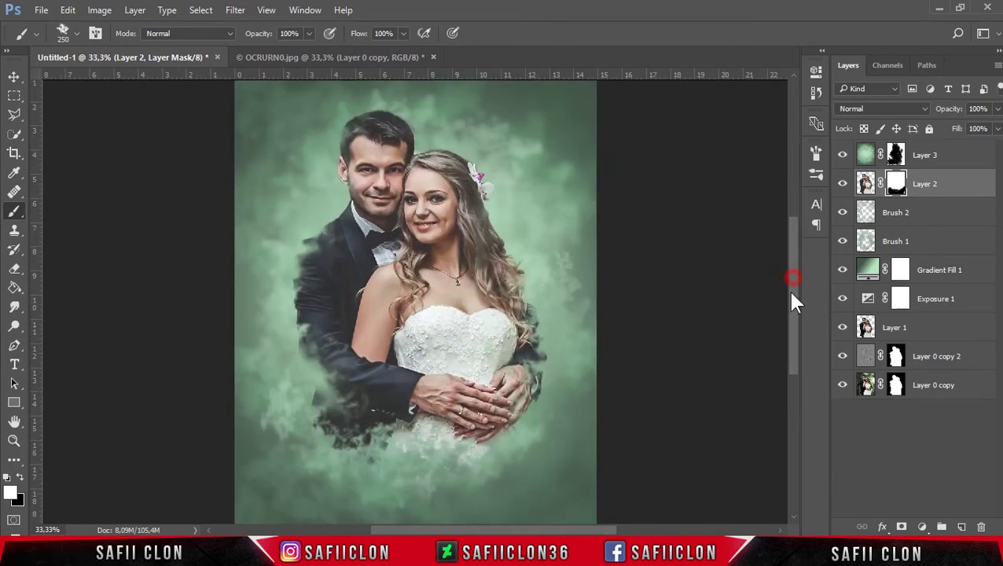
key(bracketleft)
key(bracketleft)
drag(515, 419, 504, 429)
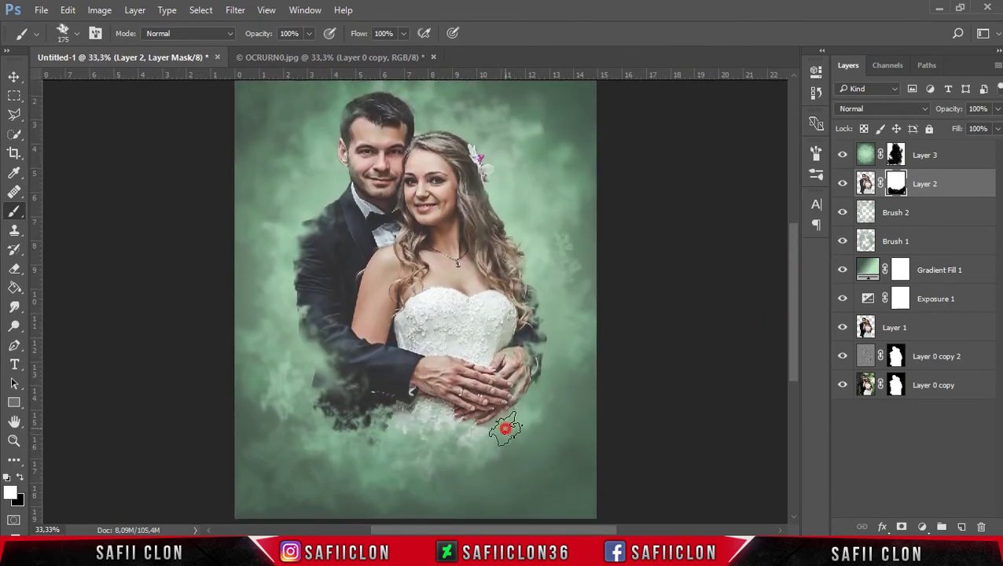
drag(792, 299, 792, 288)
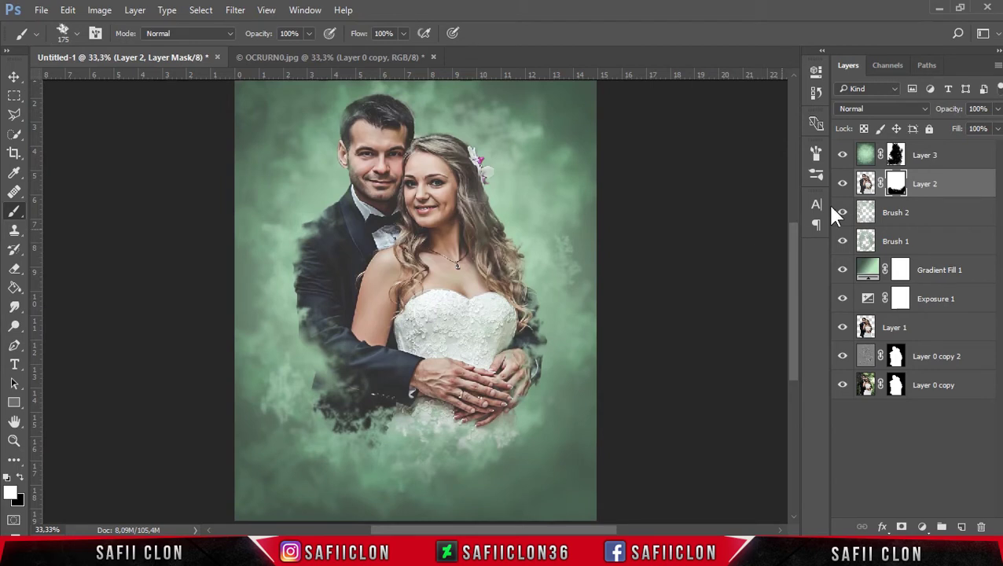
click(975, 182)
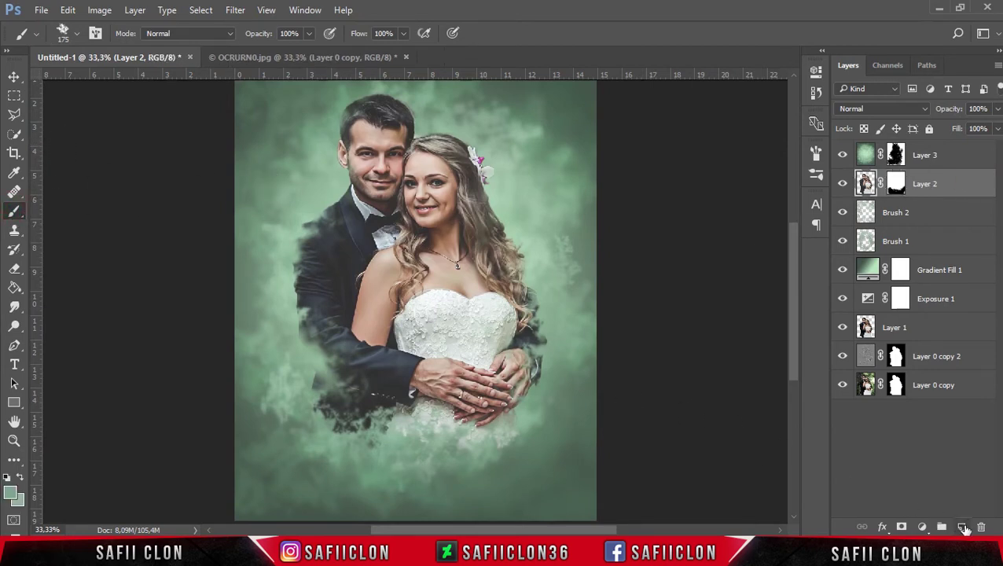
click(964, 528)
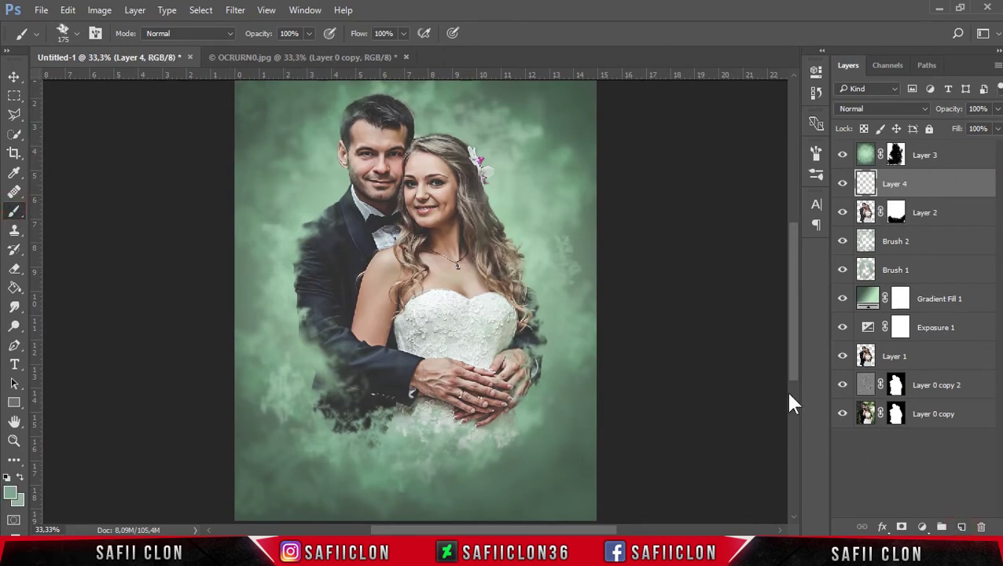
Rename the new Layer 4 to Brush 3.
double_click(893, 183)
text(Brush 3)
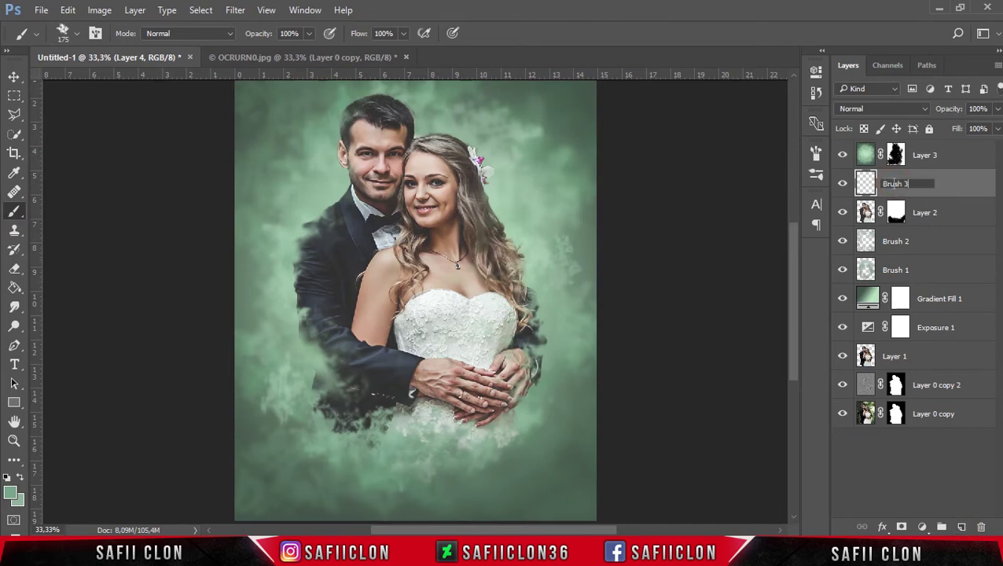
key(Return)
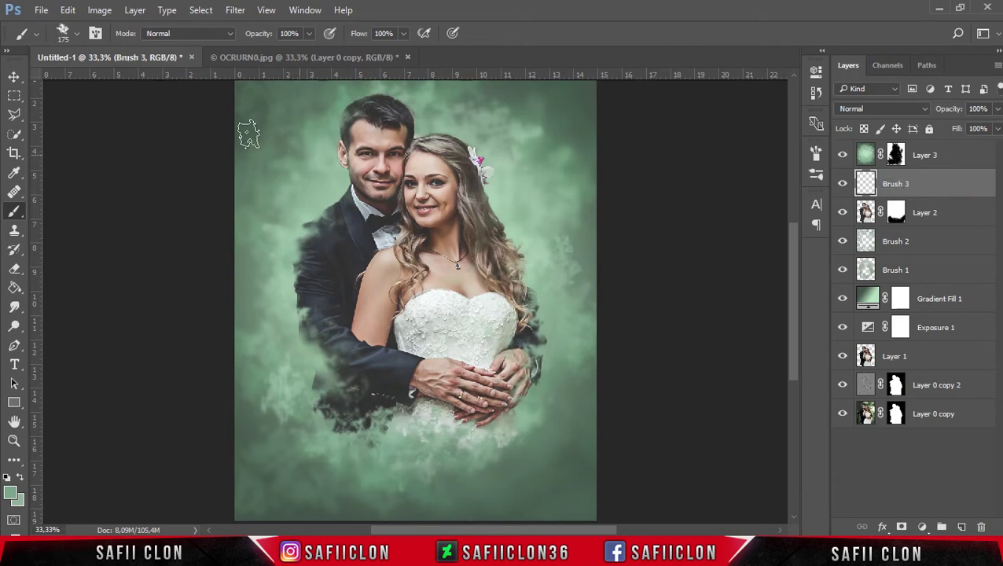
Choose the 1239 px textured brush preset and set its size to 800 px.
click(77, 33)
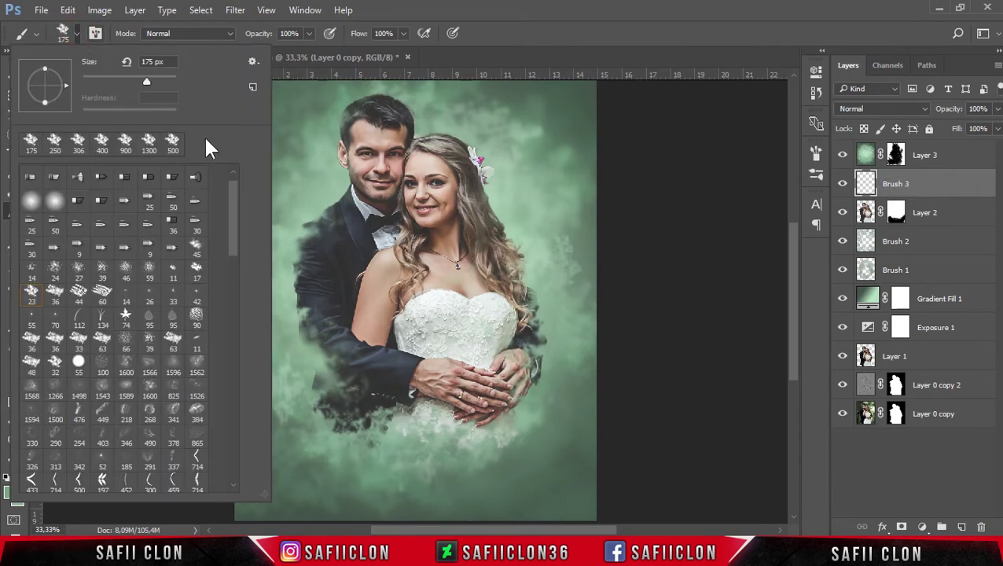
drag(233, 202, 231, 312)
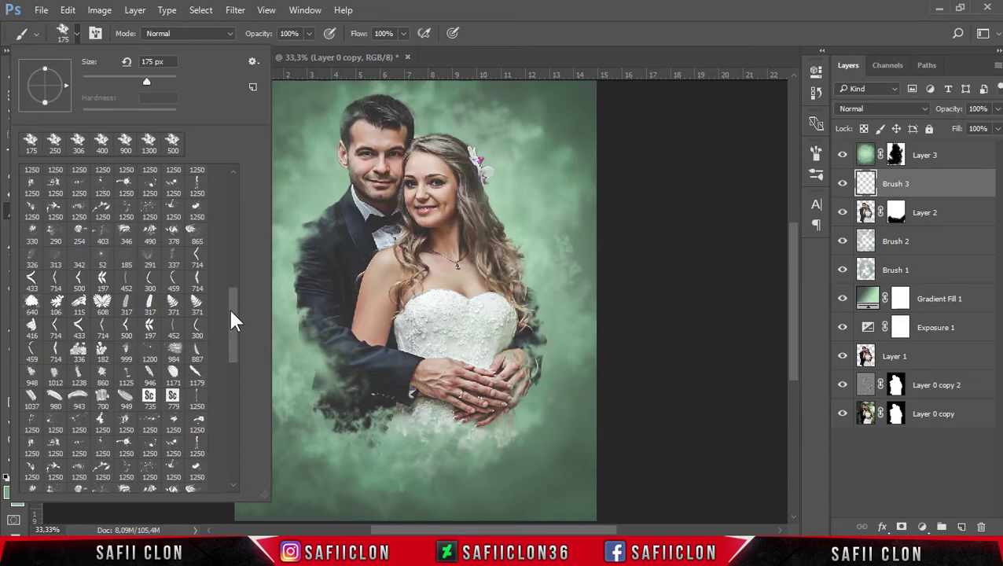
drag(235, 379, 232, 449)
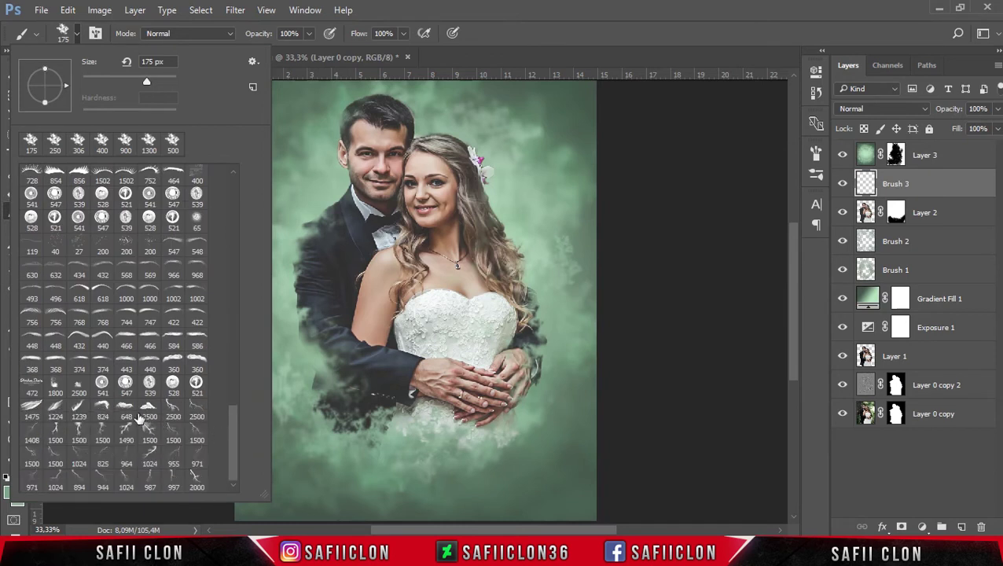
click(79, 408)
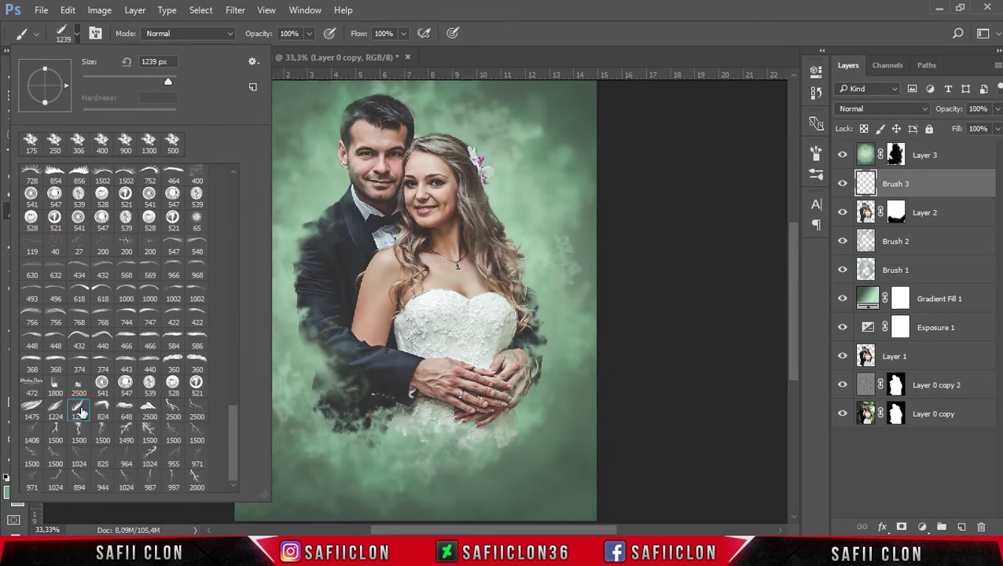
click(76, 34)
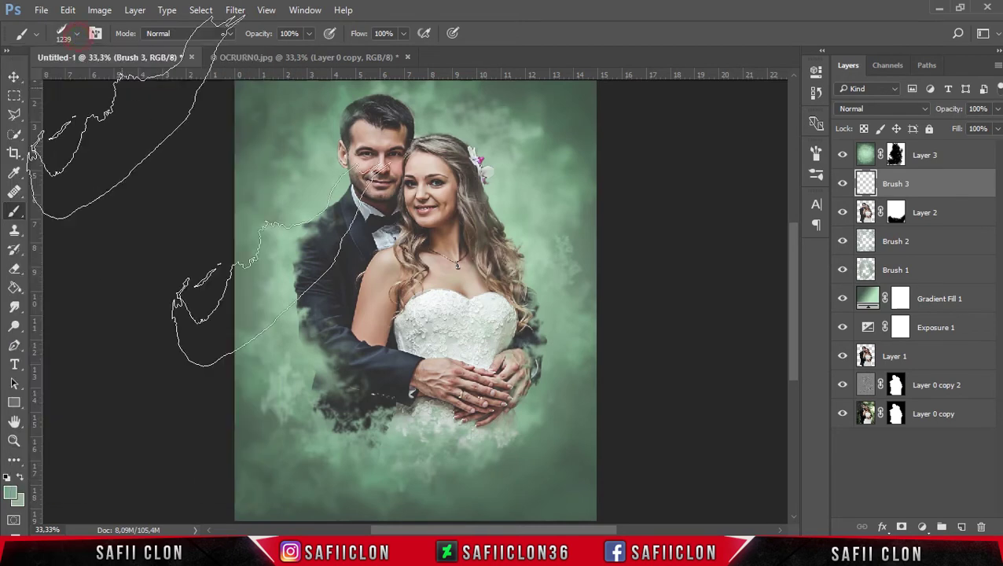
click(74, 30)
drag(158, 82, 103, 63)
click(74, 32)
key(bracketright)
key(bracketright)
key(bracketright)
key(bracketright)
key(bracketright)
key(bracketright)
key(bracketright)
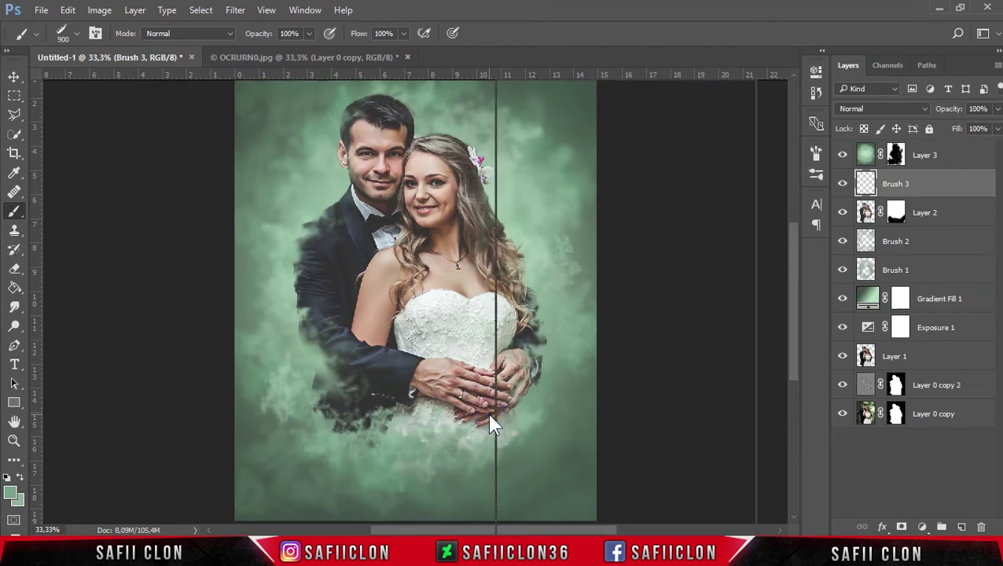
Rotate the brush tip toward the upper right and undo the stroke near the hands.
right_click(492, 413)
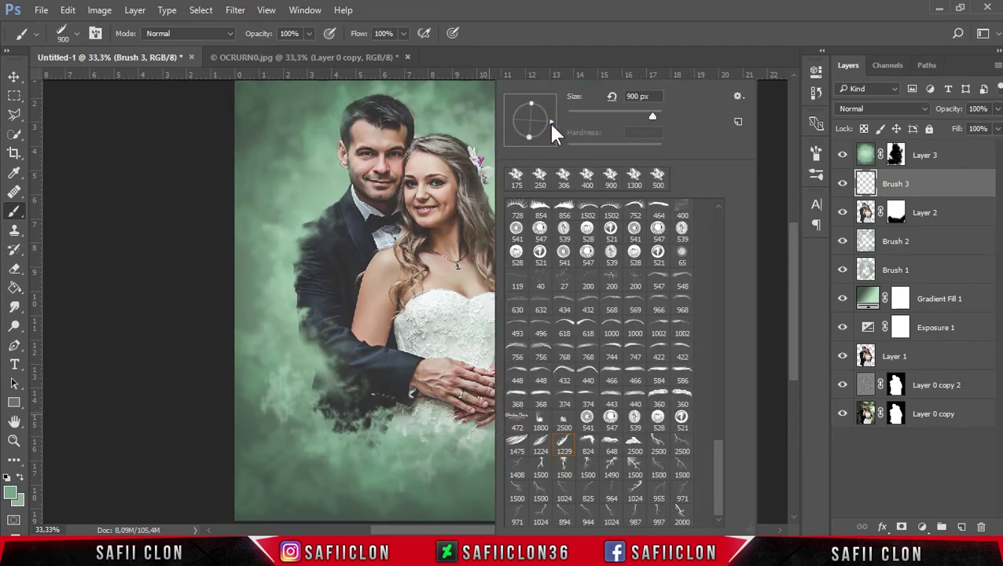
drag(544, 125, 541, 100)
click(715, 31)
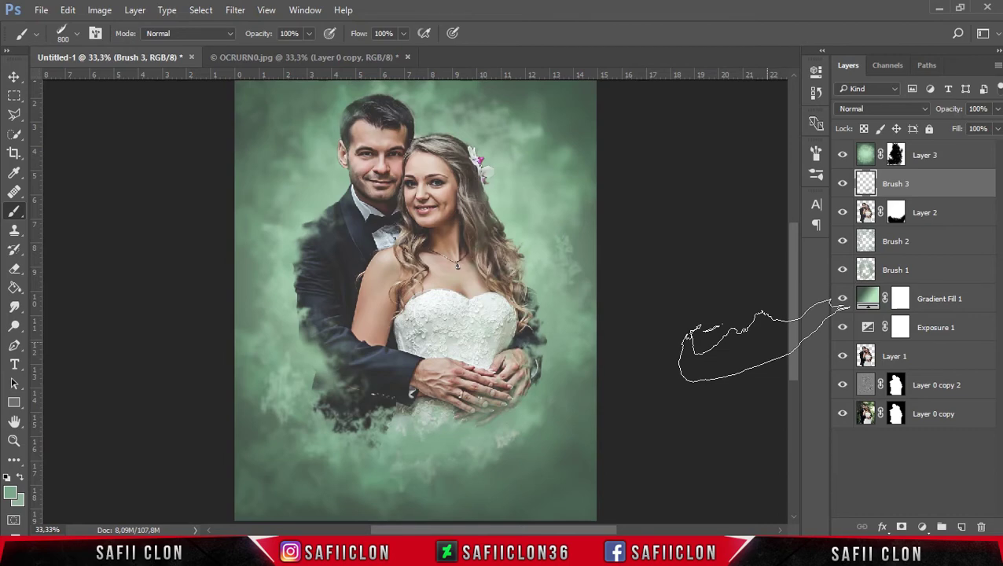
key(ctrl+z)
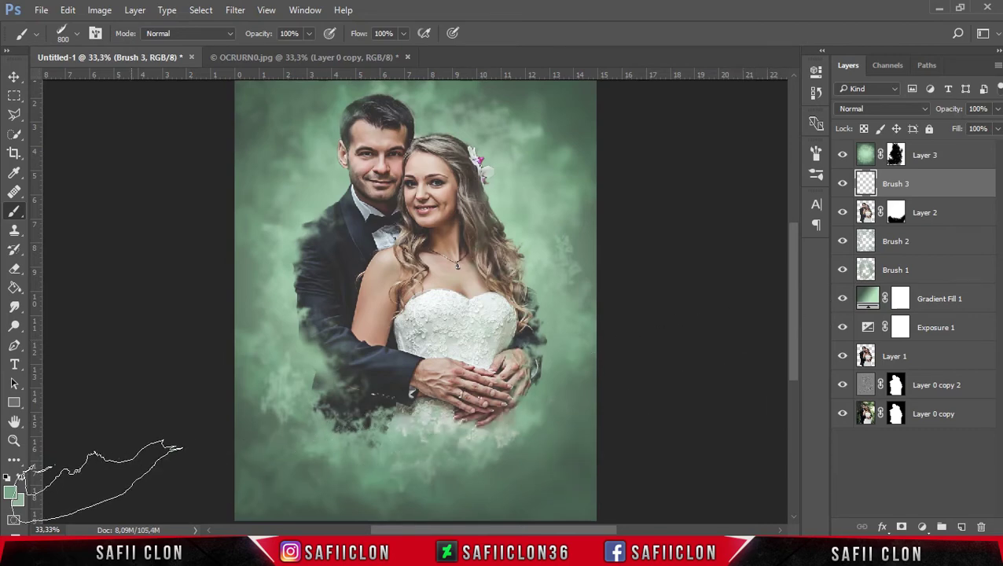
Pick pale green bbd6c5 as the foreground colour.
click(12, 494)
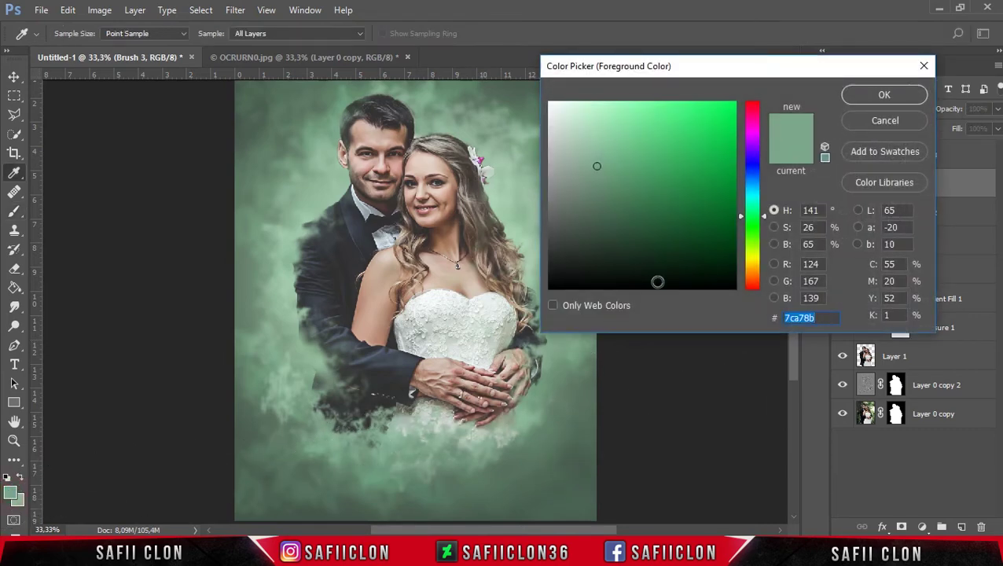
click(584, 150)
click(565, 135)
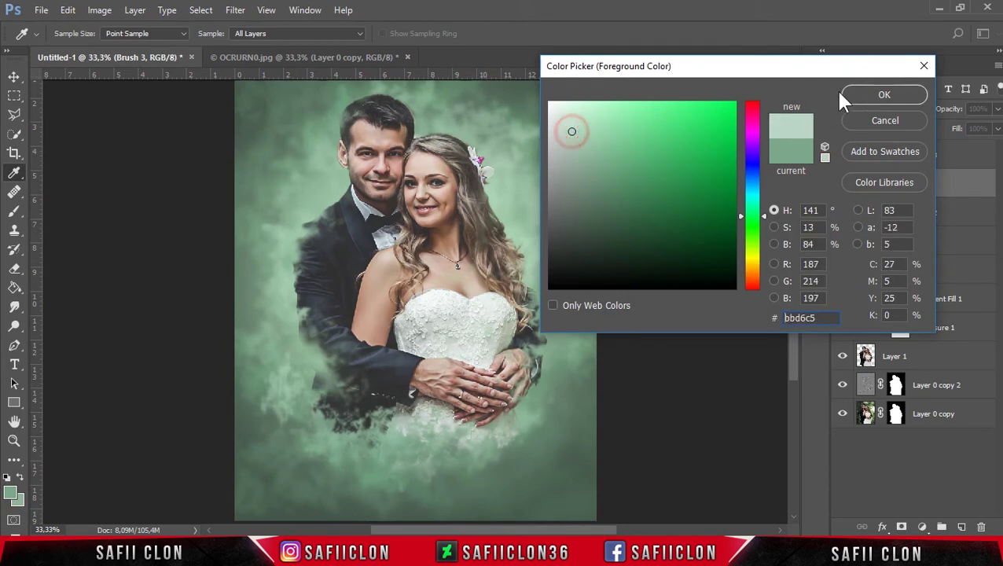
Accept the pale green colour and dab light smoke beneath the couple's hands.
click(871, 95)
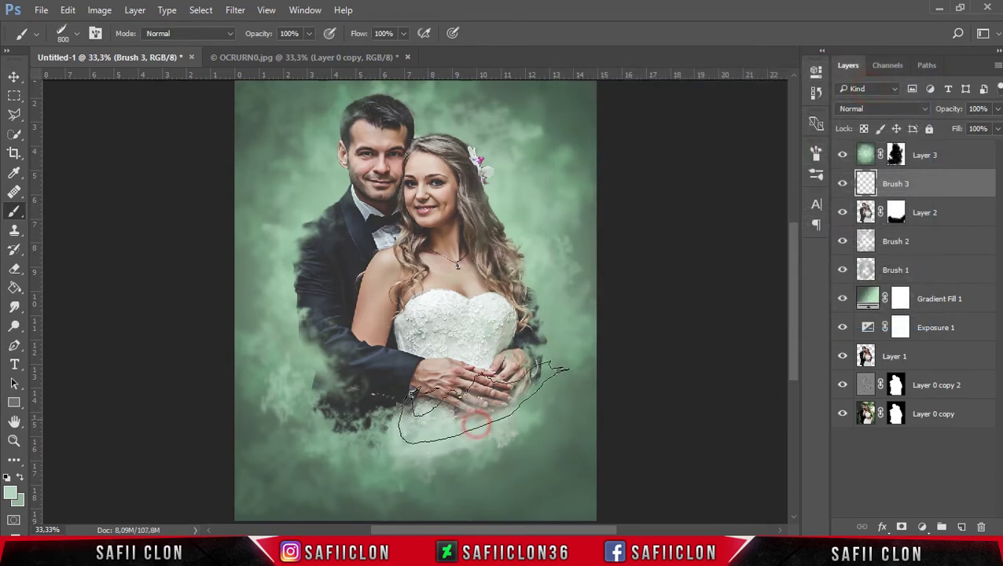
key(ctrl+z)
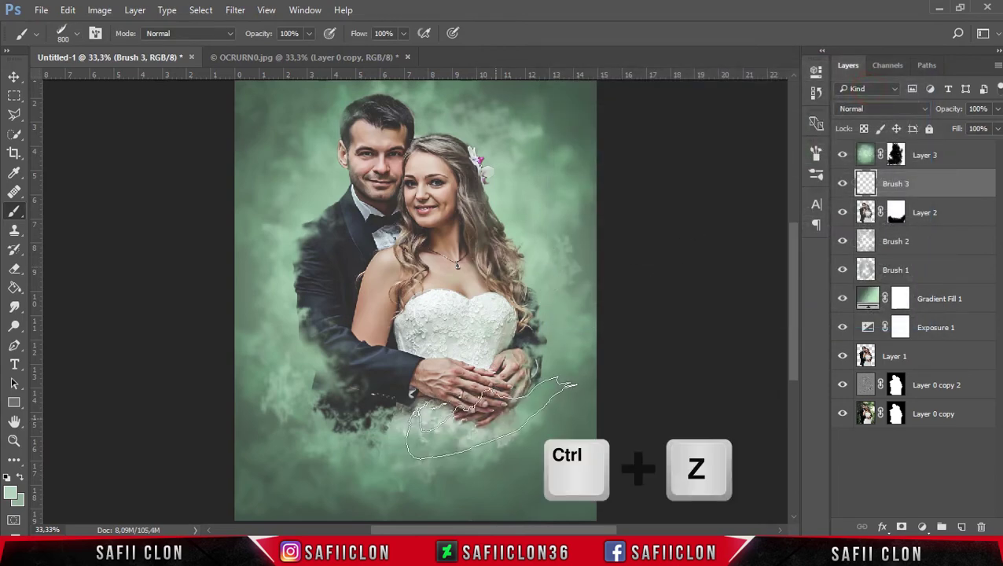
click(484, 420)
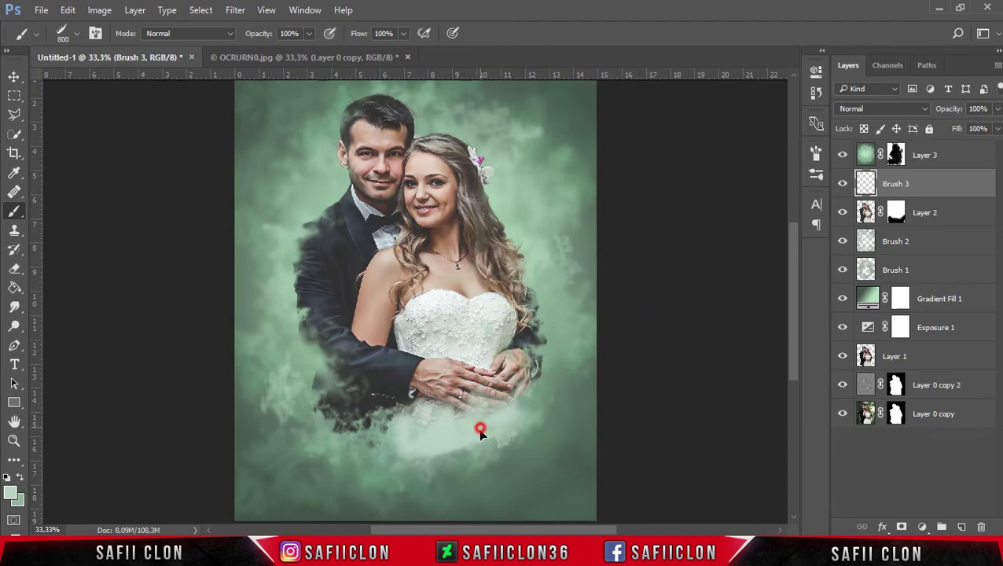
drag(481, 432, 481, 439)
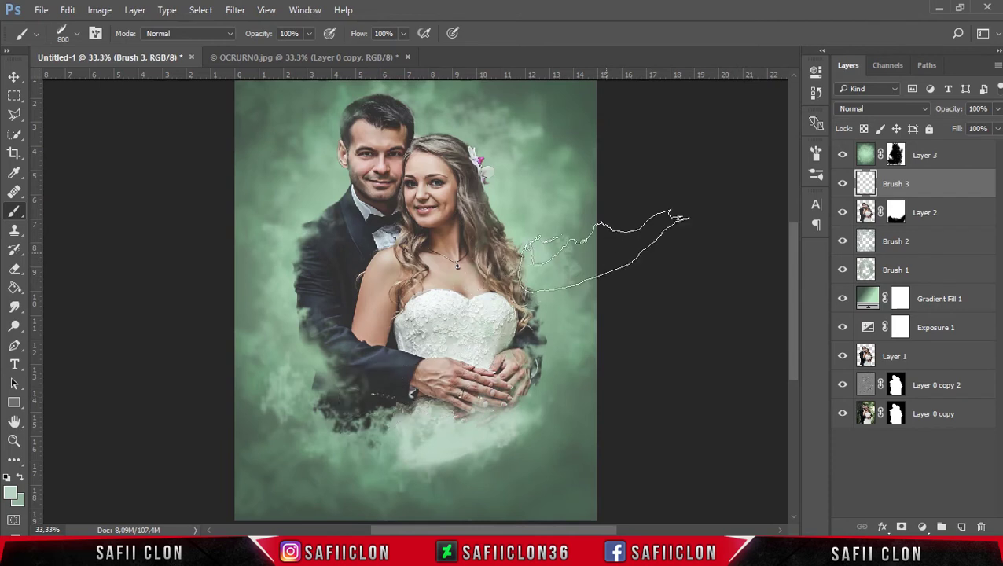
Rotate the brush tip to the left and paint smoke over the dark area below the arms.
right_click(496, 237)
drag(527, 142, 516, 126)
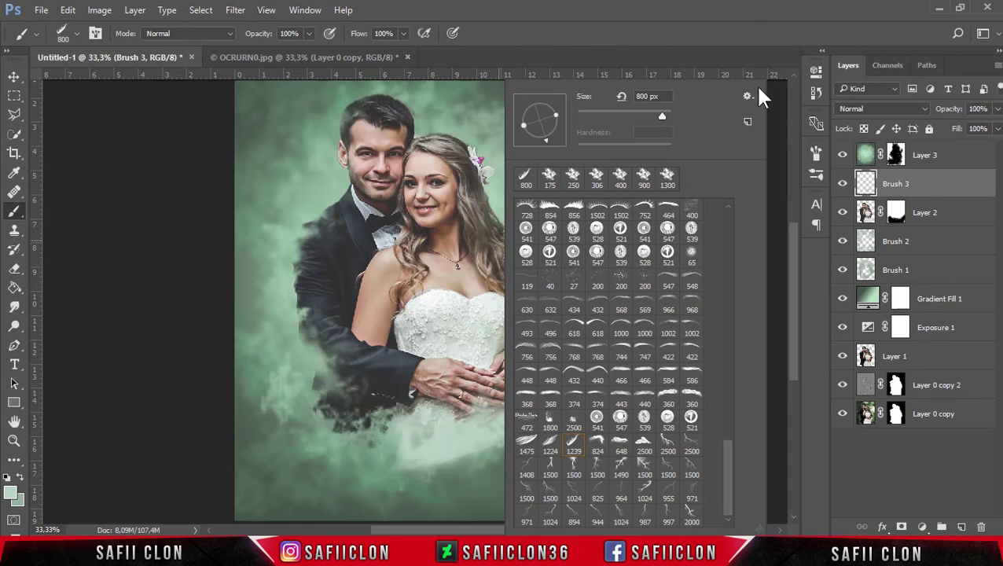
click(732, 63)
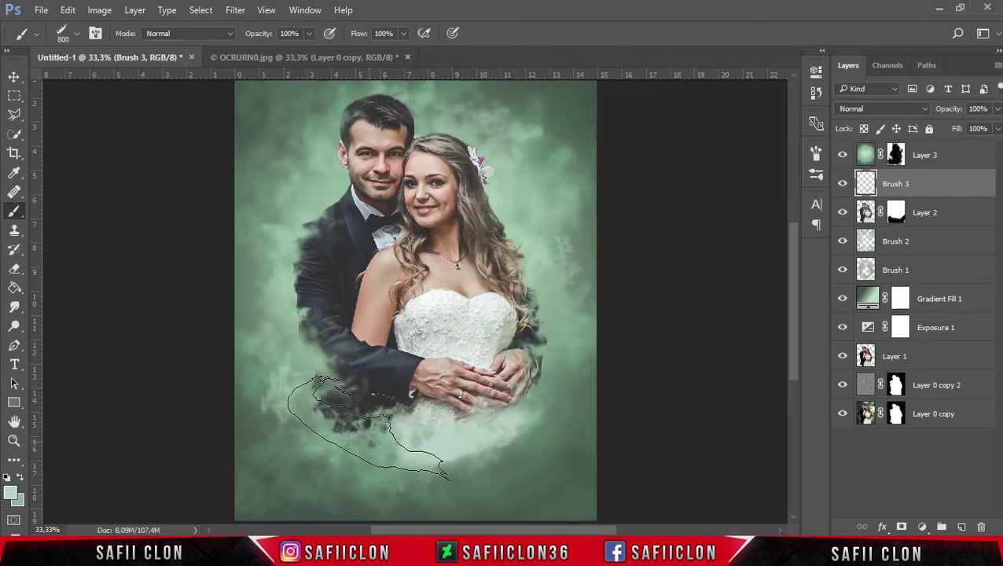
click(368, 429)
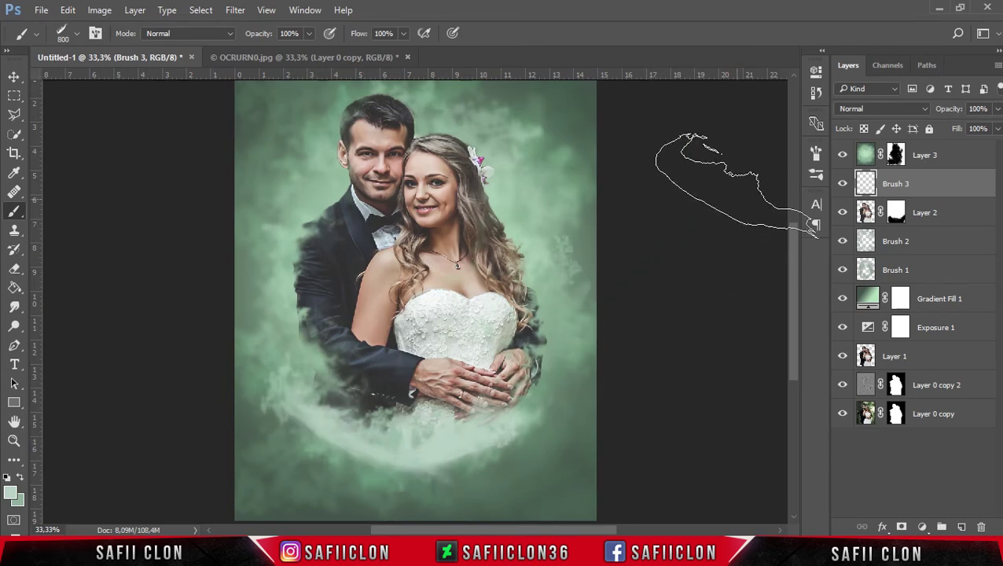
key(ctrl+minus)
key(ctrl+minus)
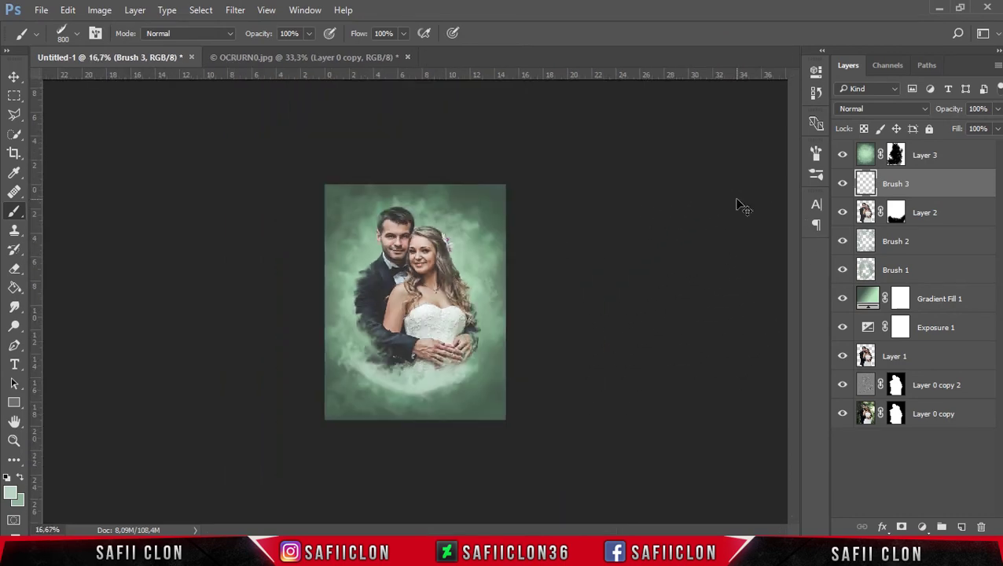
key(ctrl+plus)
key(ctrl+plus)
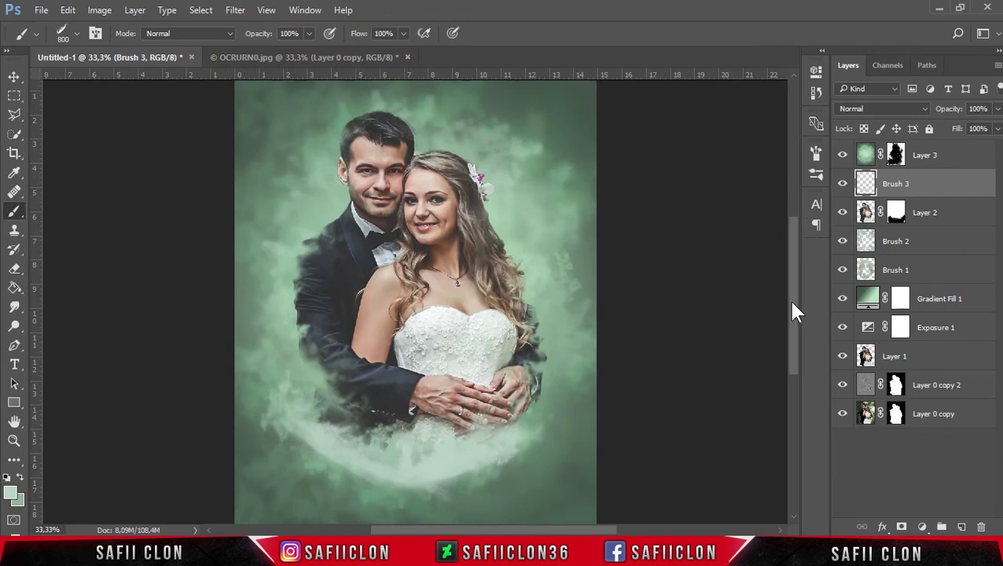
drag(794, 311, 794, 336)
click(15, 77)
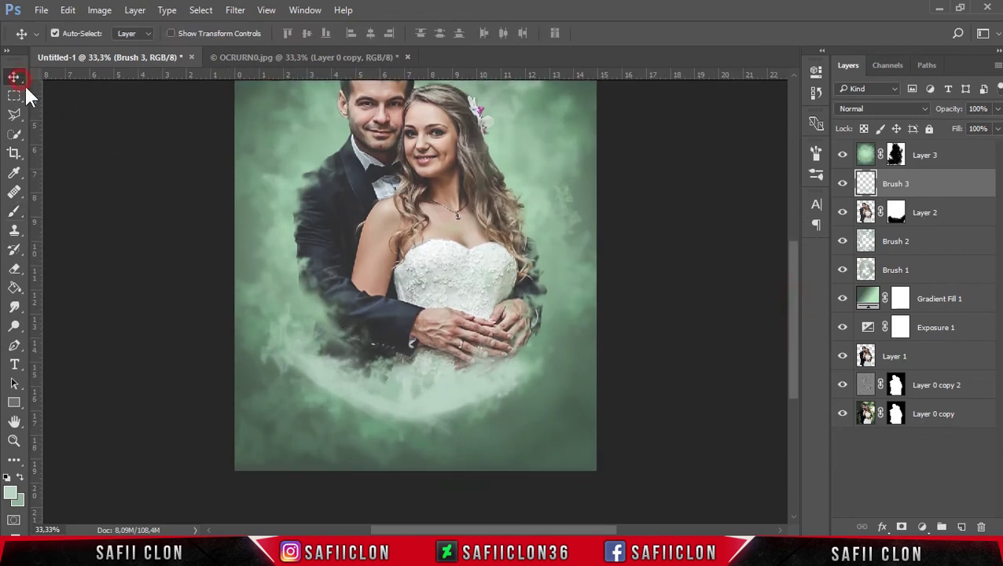
Nudge the Brush 3 smoke slightly and give it a small Free Transform tilt.
drag(418, 410, 423, 416)
key(ctrl+t)
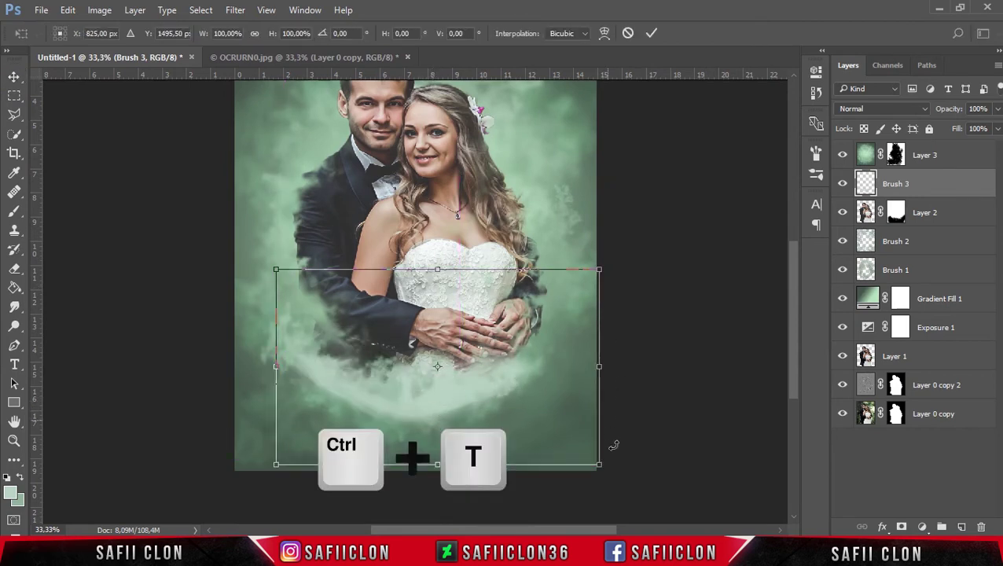
drag(625, 475, 627, 464)
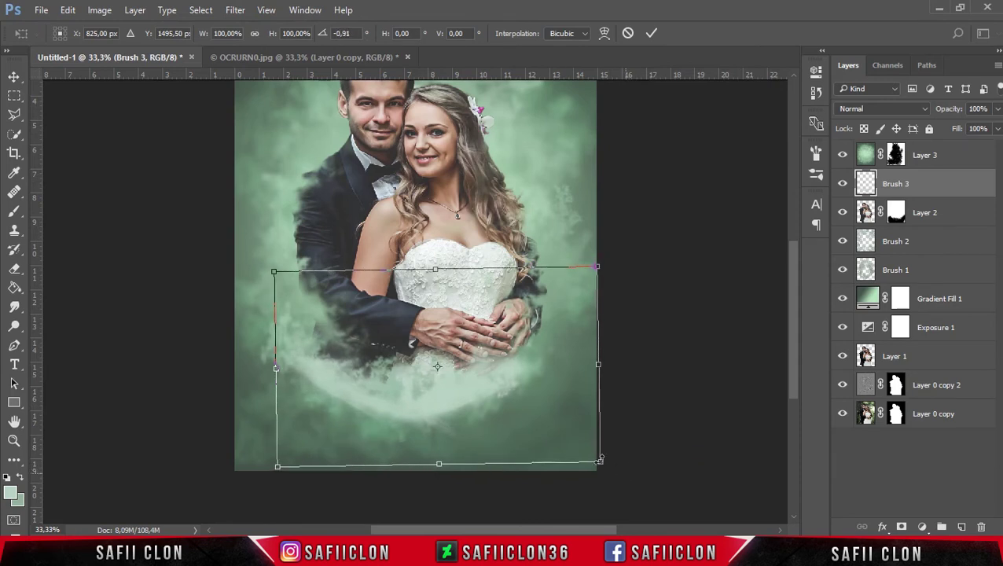
drag(476, 418, 463, 425)
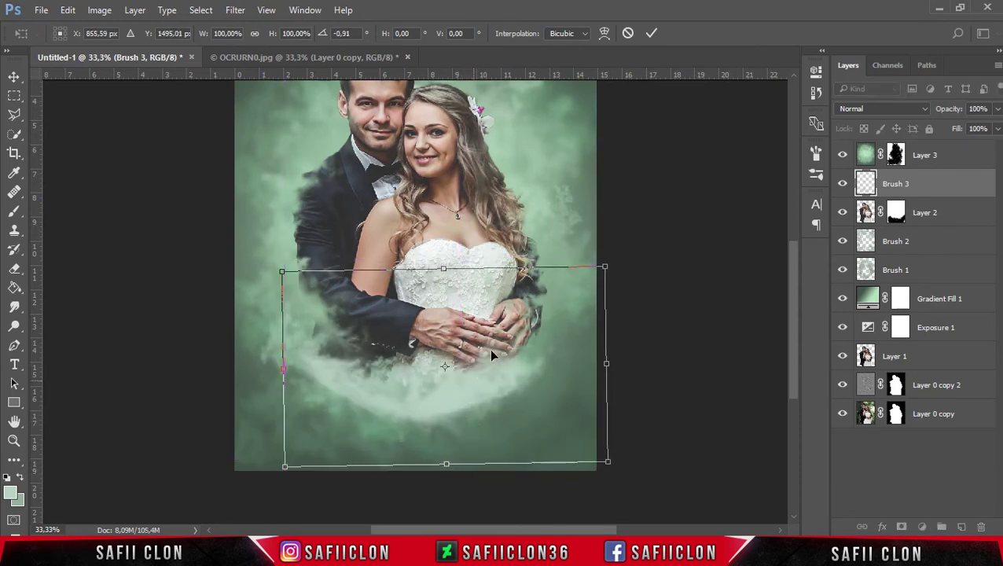
double_click(501, 343)
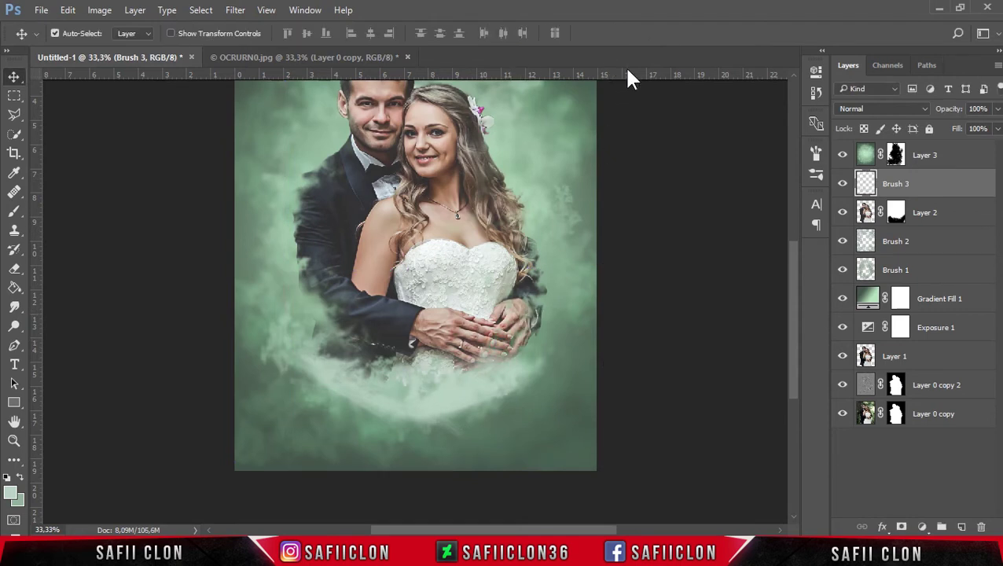
Lower Brush 3's opacity to 79% and toggle it to compare the smoke.
click(940, 183)
click(998, 109)
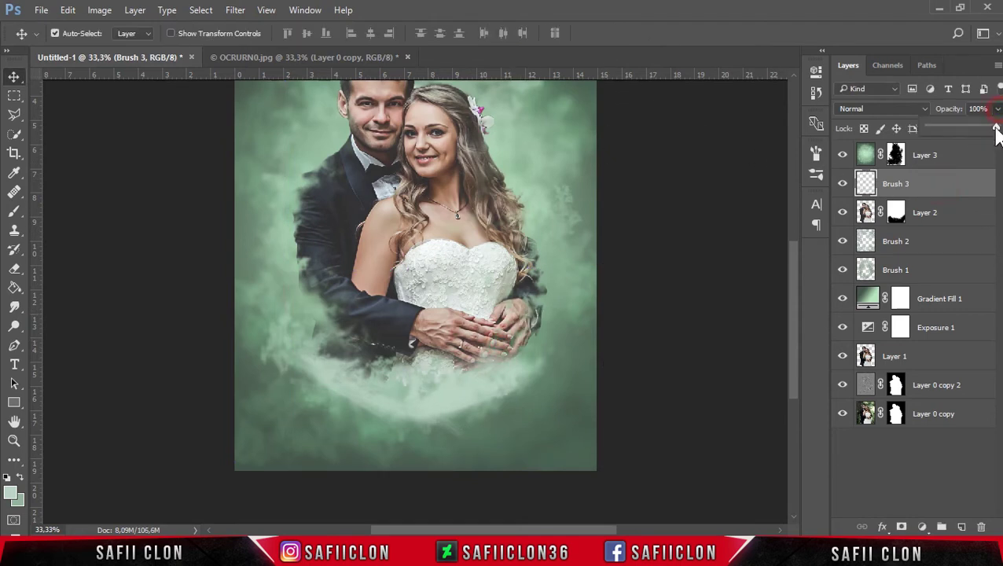
drag(995, 127, 984, 128)
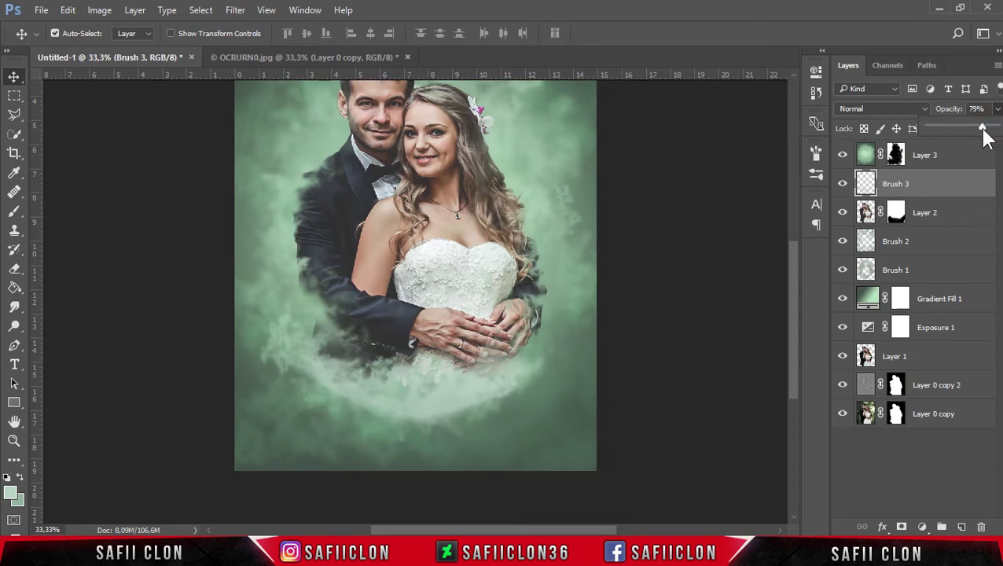
drag(987, 138, 992, 122)
click(973, 189)
click(843, 186)
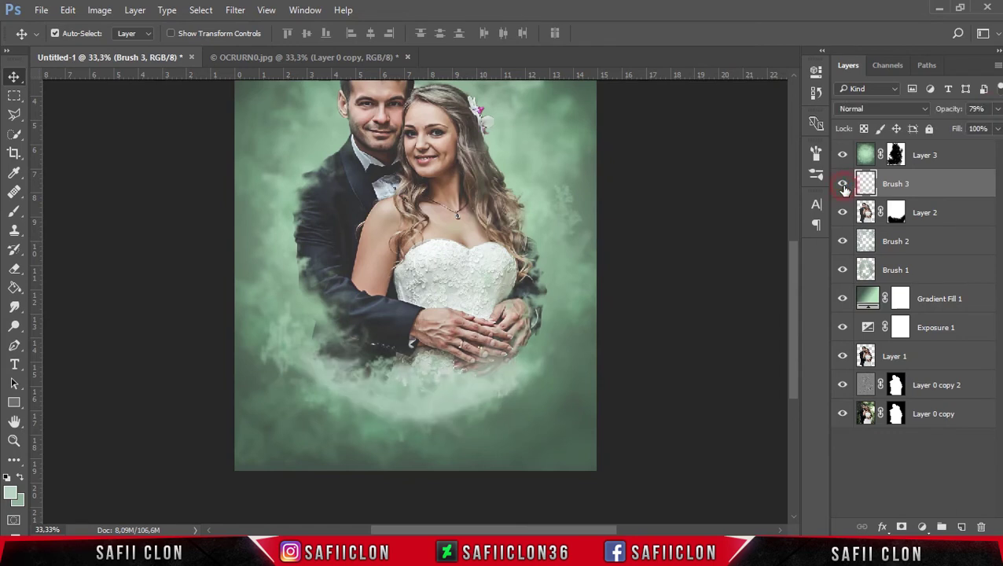
click(14, 76)
key(ctrl+minus)
key(ctrl+minus)
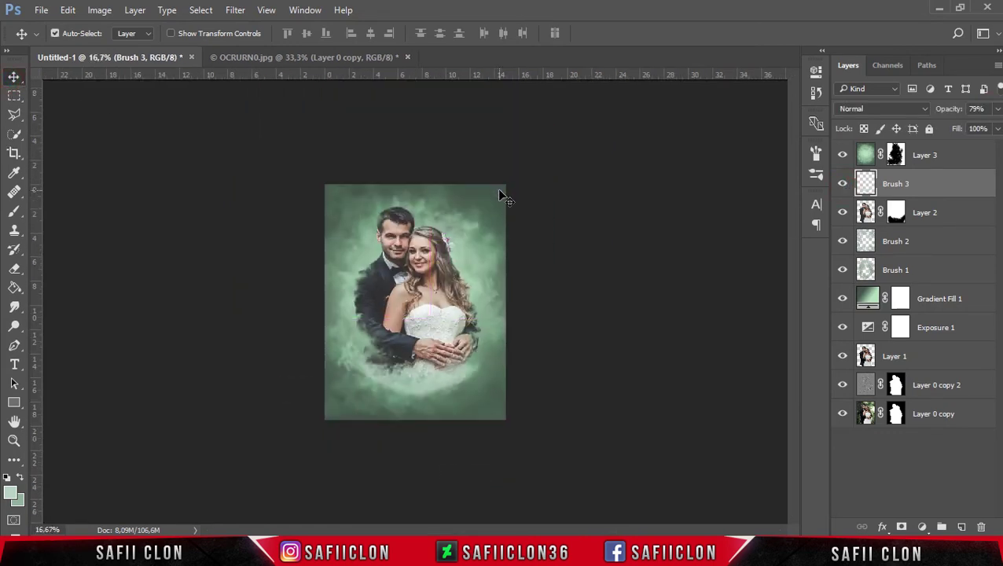
key(ctrl+plus)
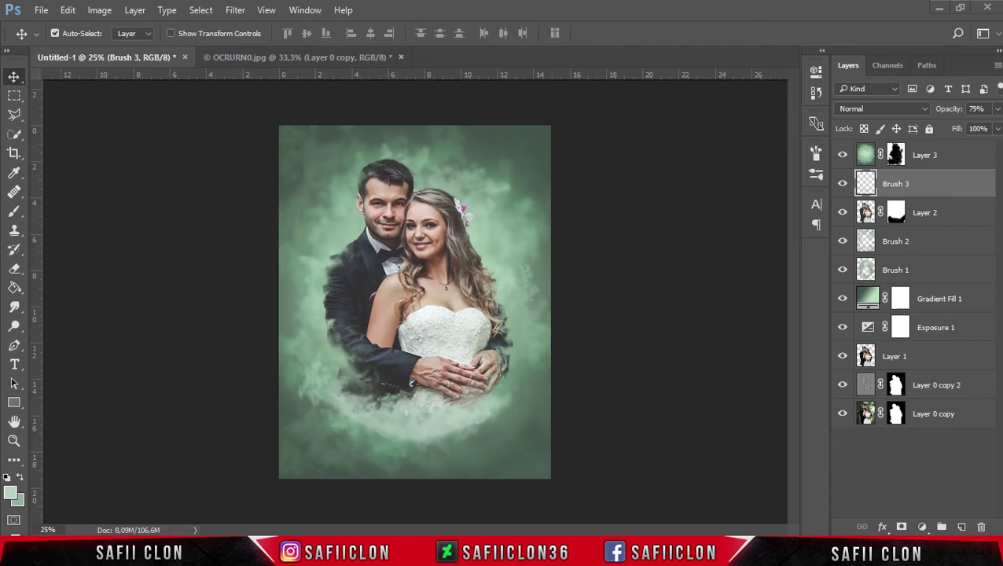
Add a Gradient Map adjustment layer above Layer 3.
click(950, 160)
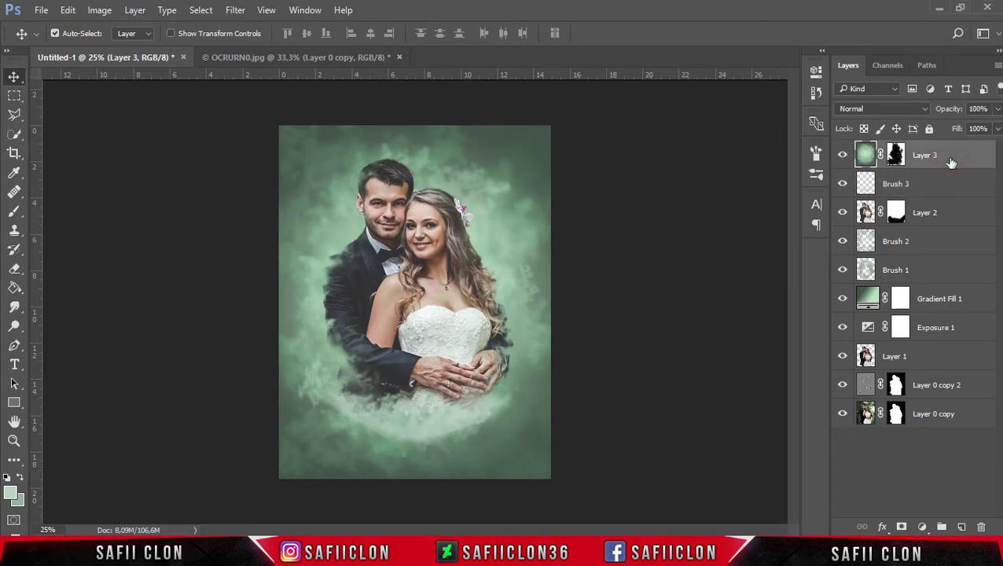
click(922, 526)
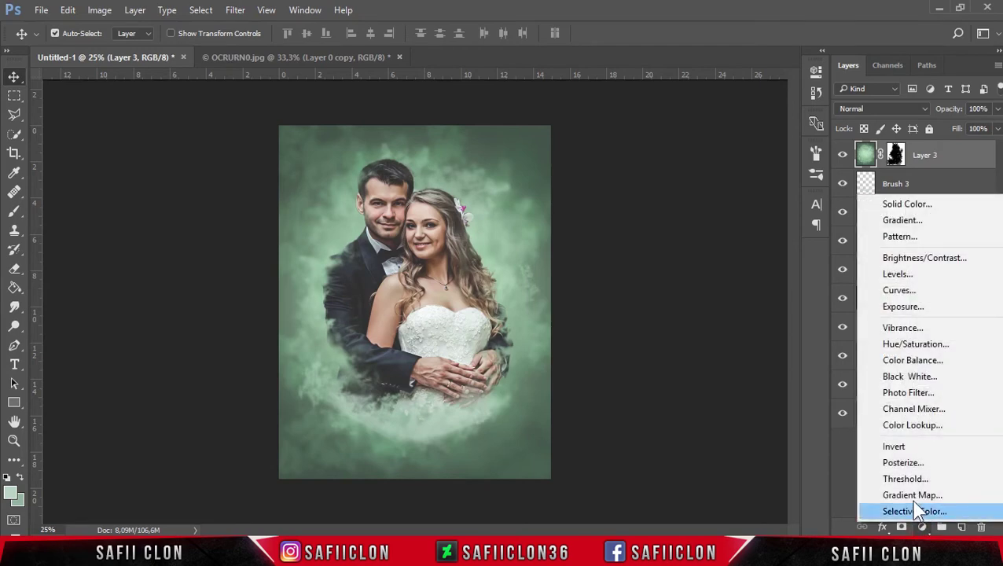
click(913, 495)
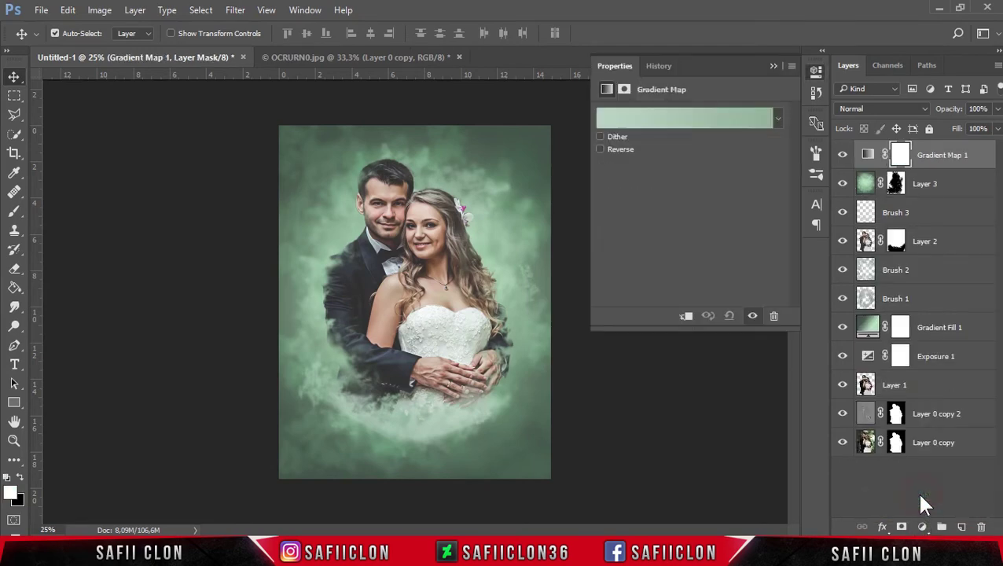
Try the Red, Green and Violet, Orange presets in the Gradient Editor.
click(691, 120)
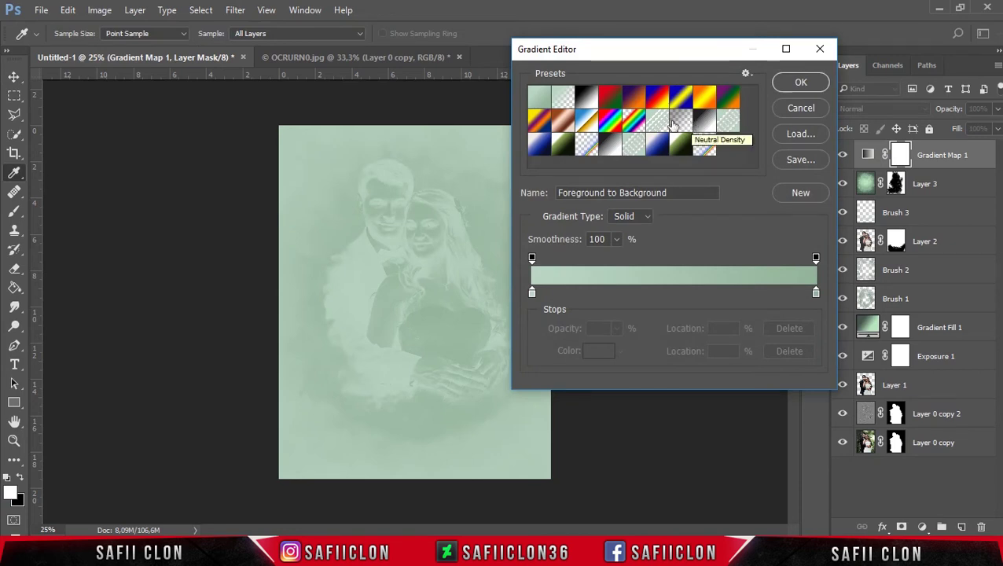
click(610, 101)
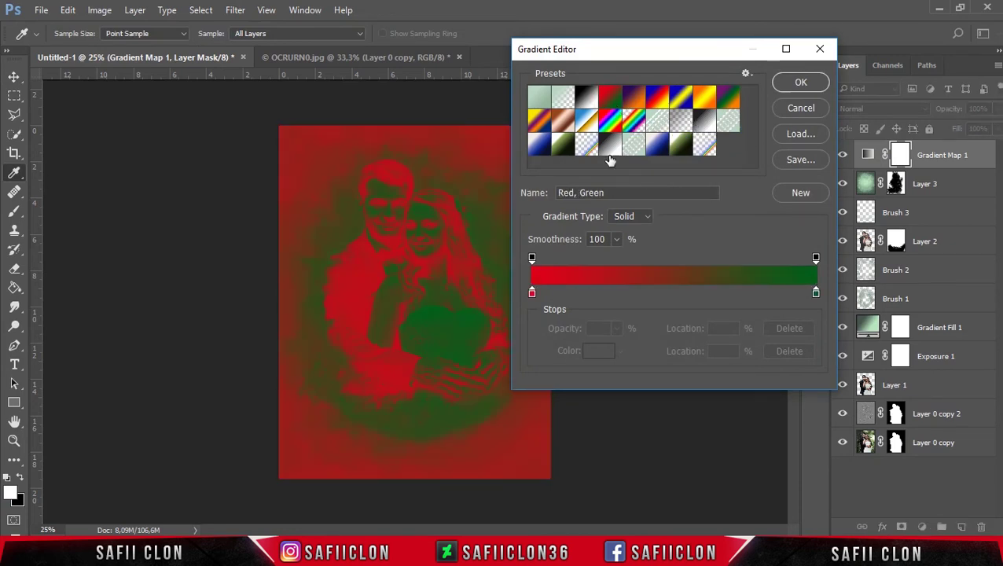
click(532, 296)
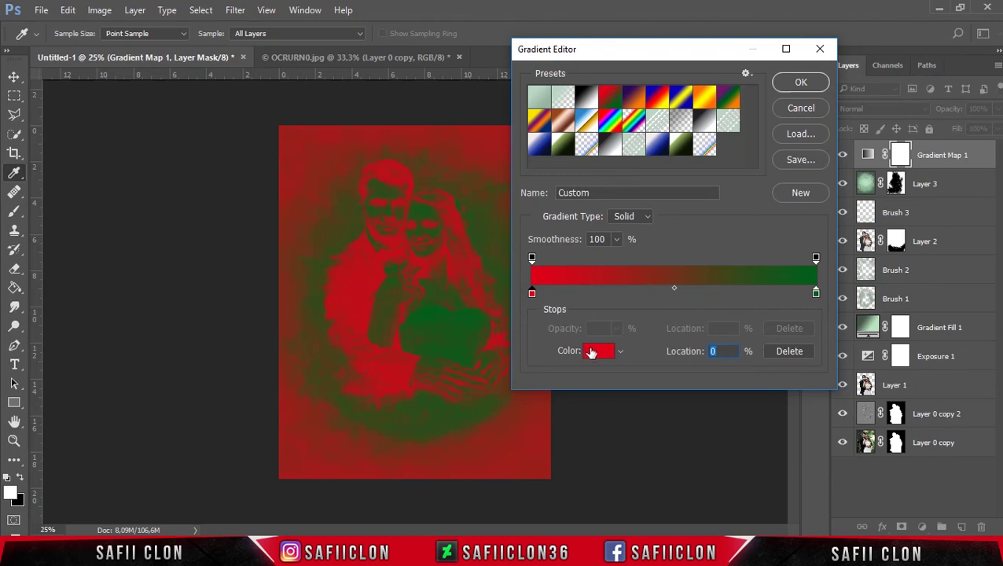
click(597, 352)
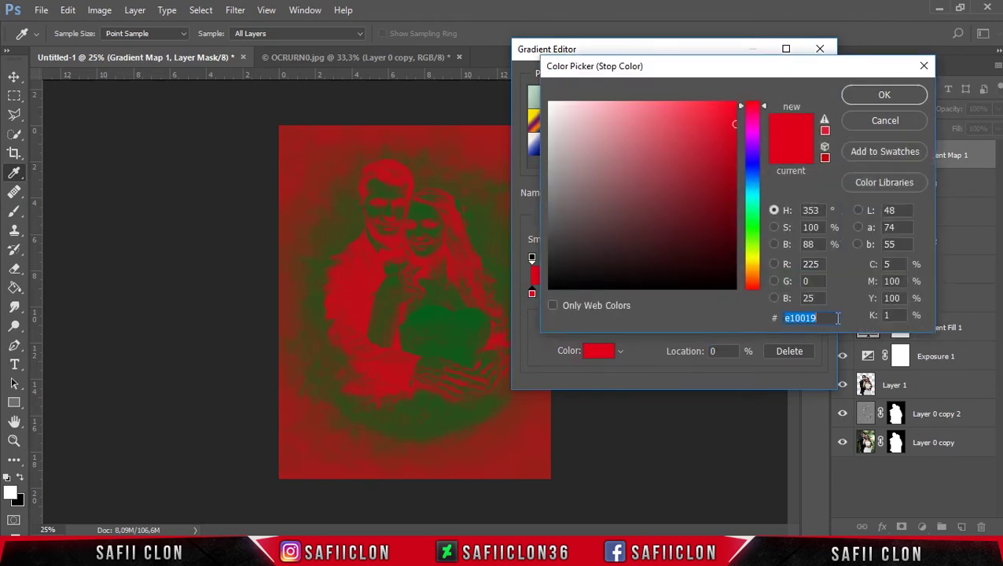
click(904, 123)
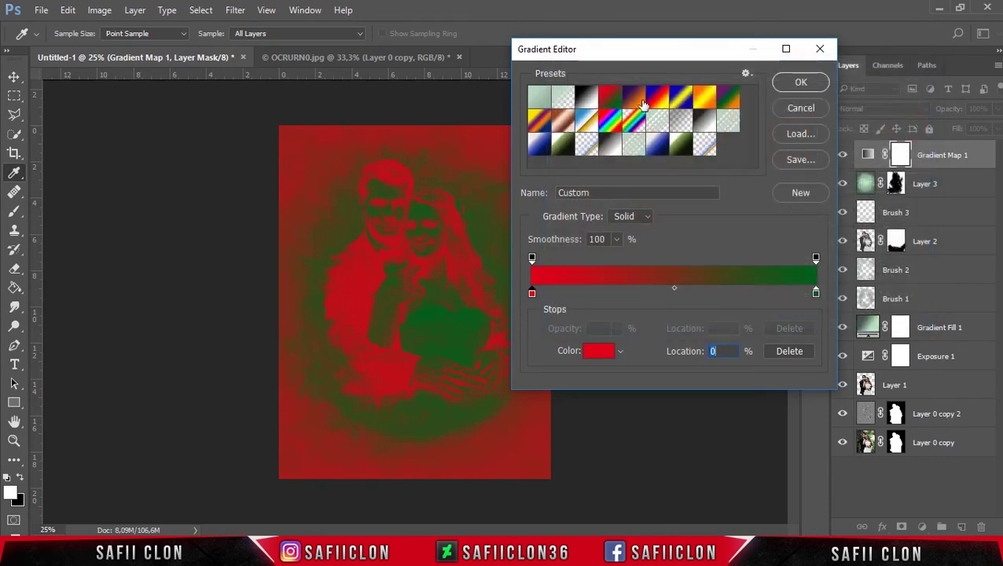
click(635, 99)
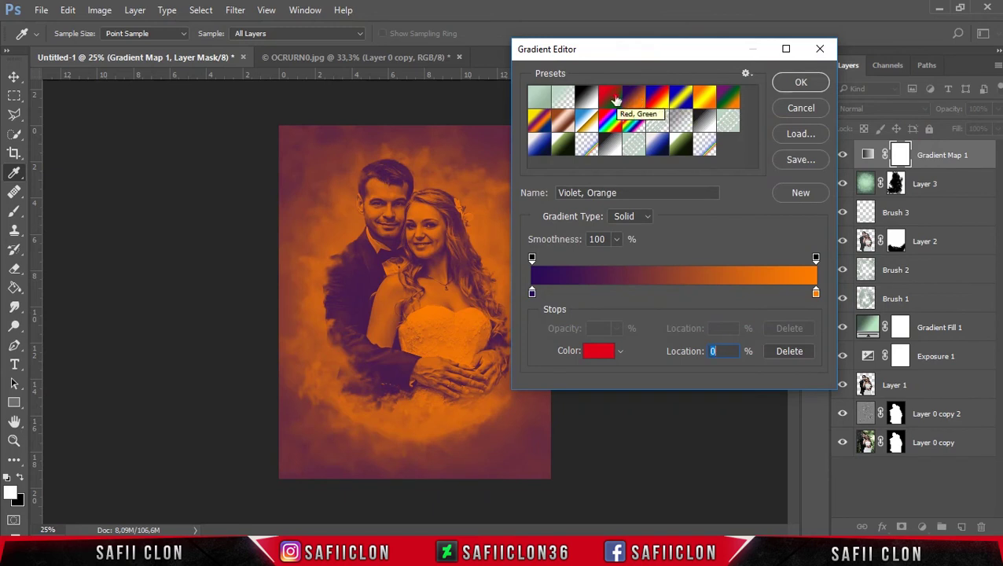
click(615, 98)
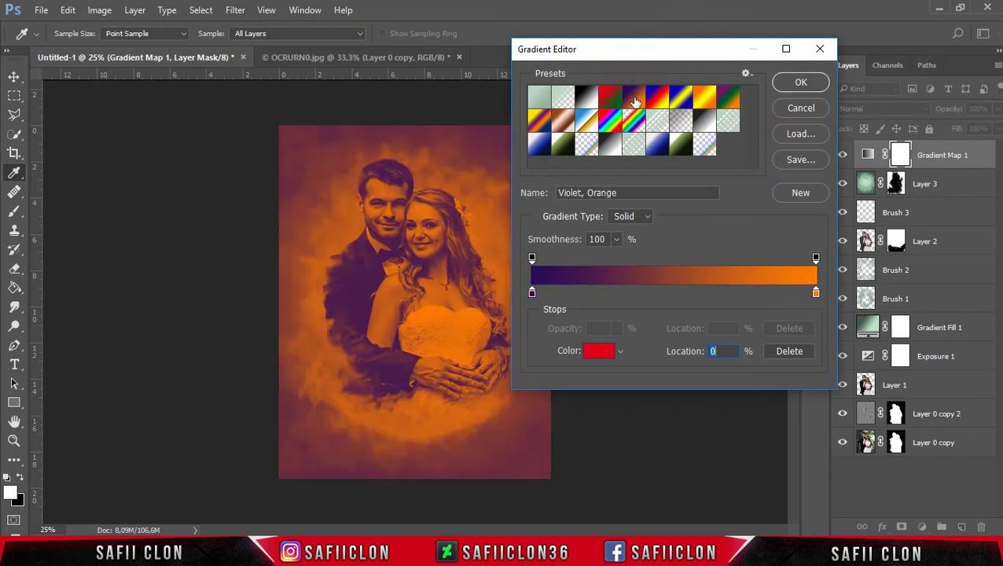
Recolour the gradient stops to dark teal 0a5956 and bright green 4eff0a, then accept.
click(532, 293)
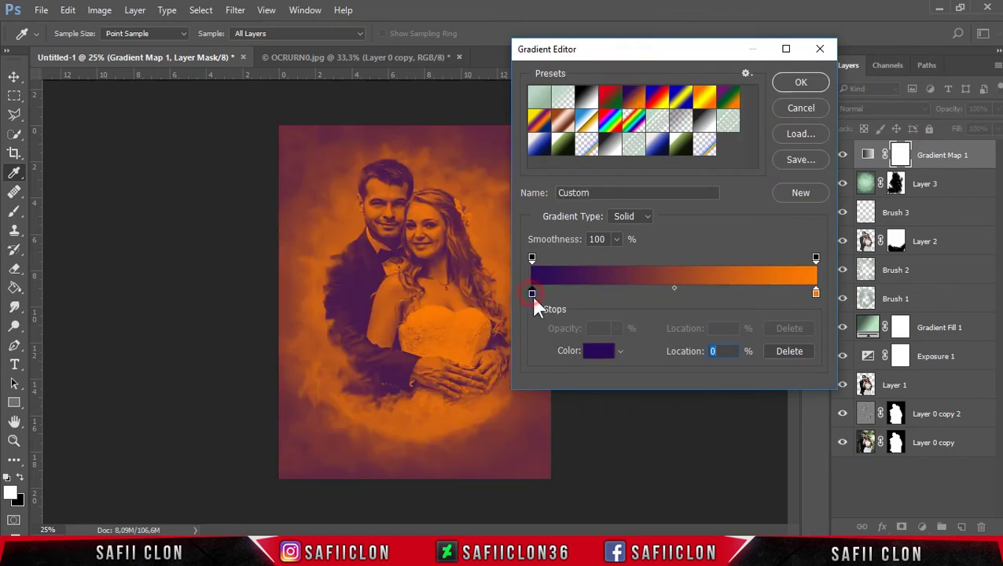
click(601, 352)
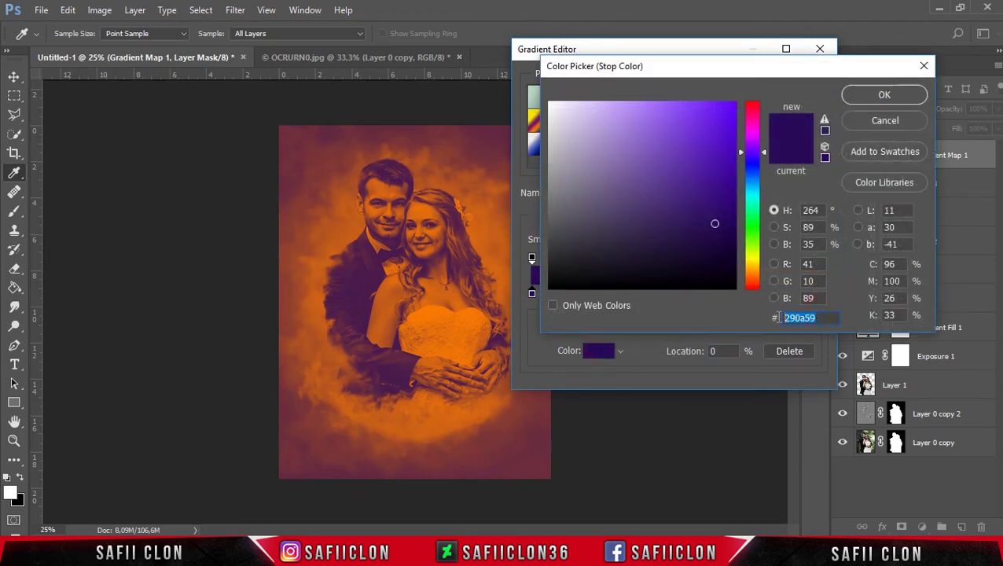
text(0a)
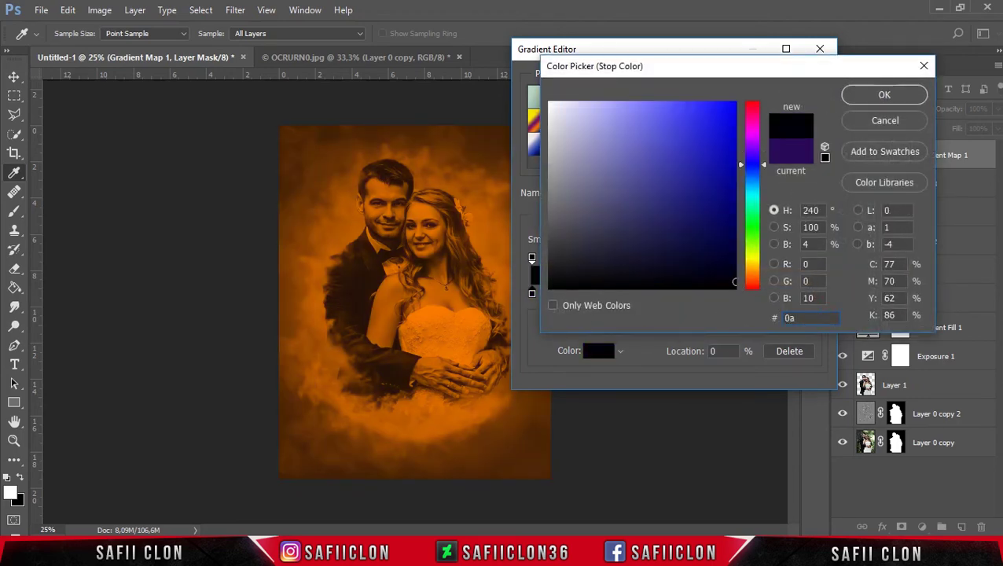
text(59)
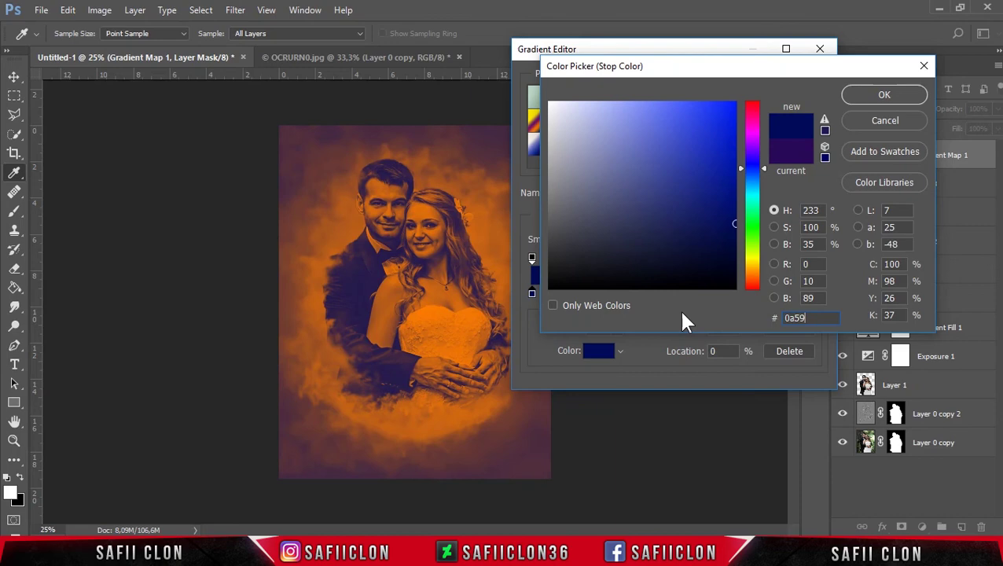
text(56)
click(884, 94)
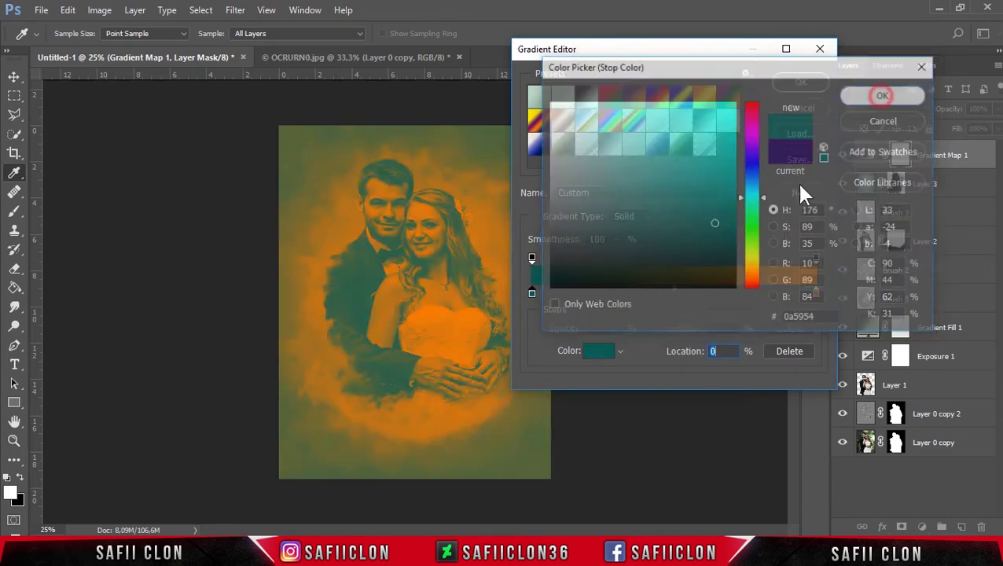
click(815, 294)
click(599, 351)
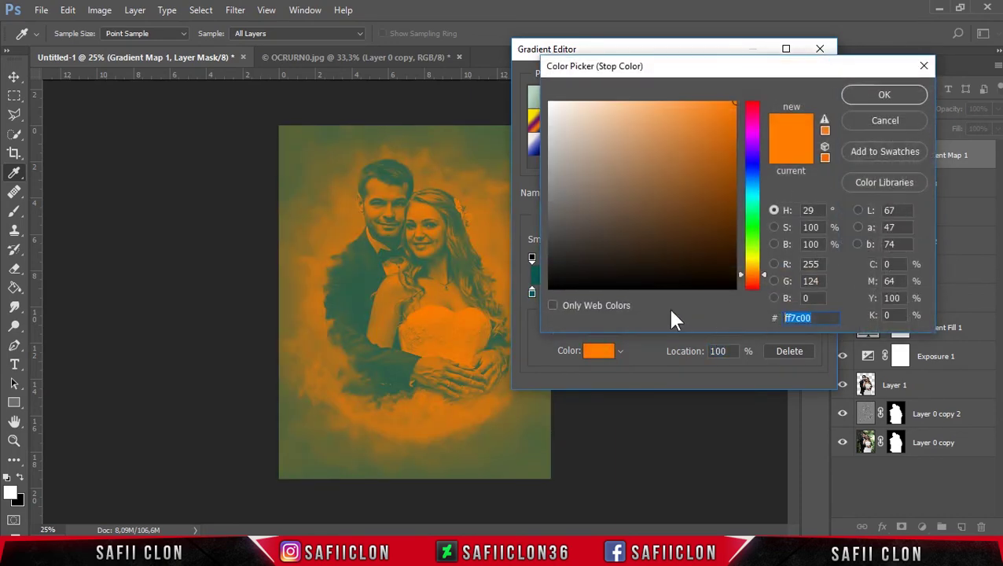
text(4eff0a)
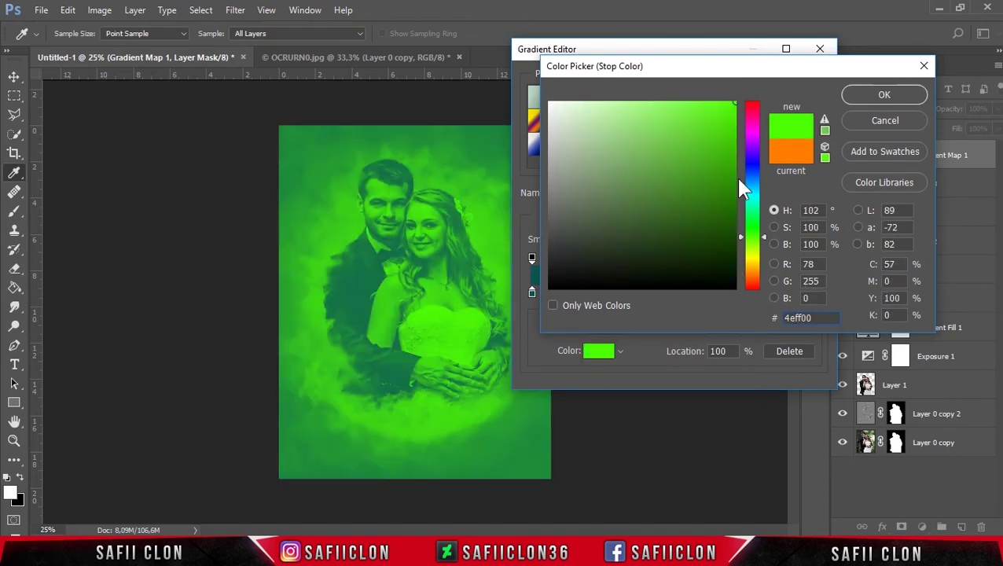
key(Return)
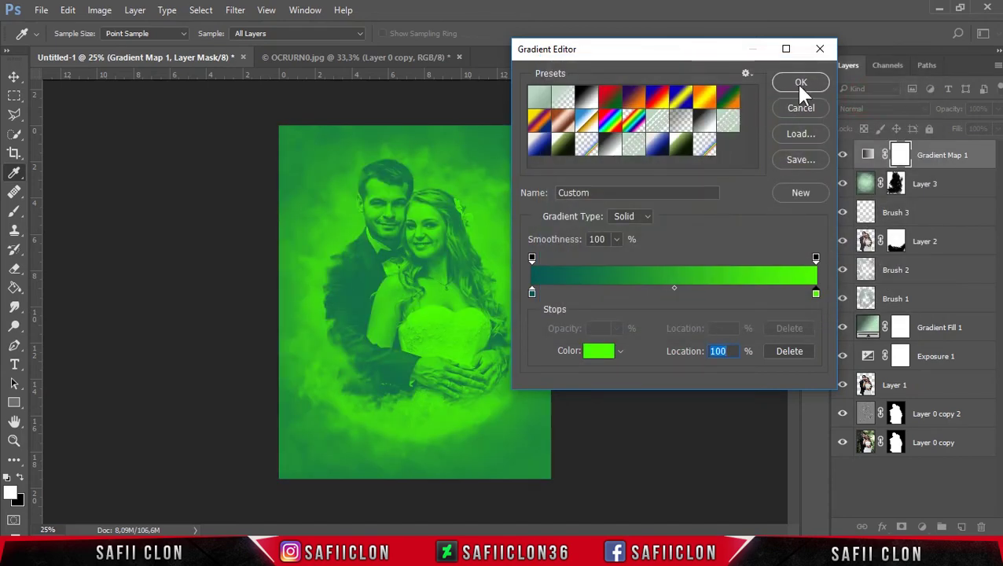
click(800, 86)
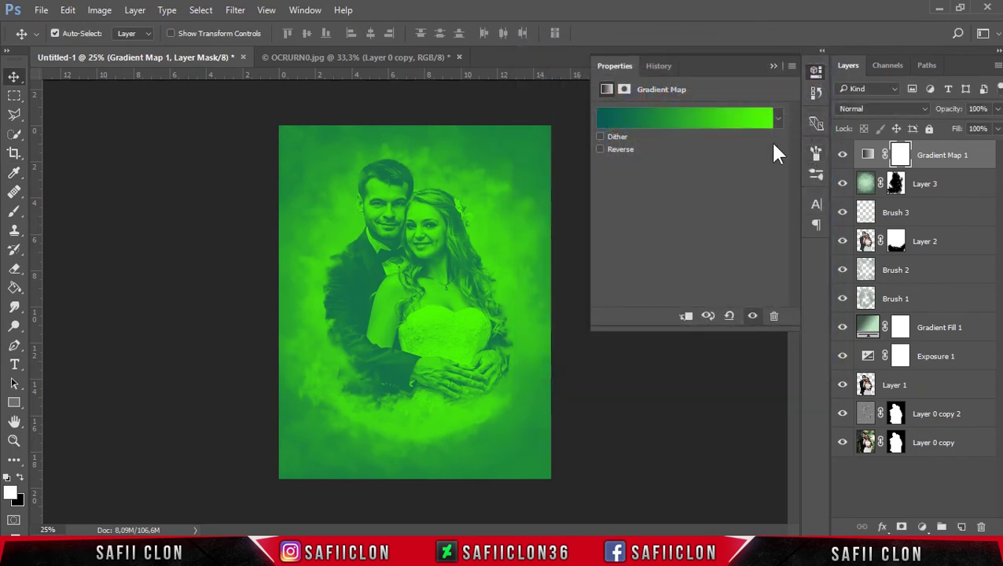
Try the reversed gradient, then set Gradient Map 1's blend mode to Soft Light.
click(602, 149)
click(774, 66)
click(927, 111)
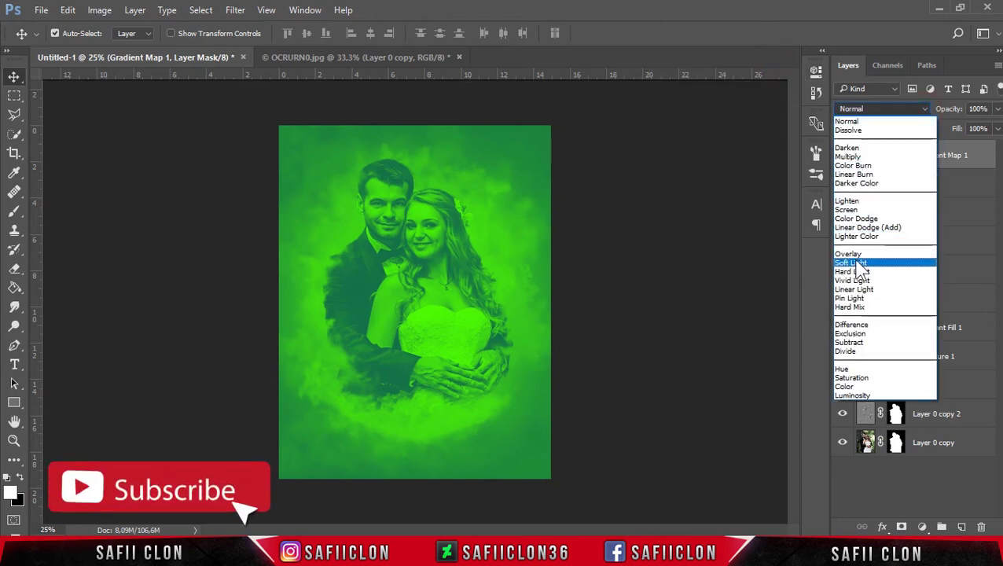
click(864, 263)
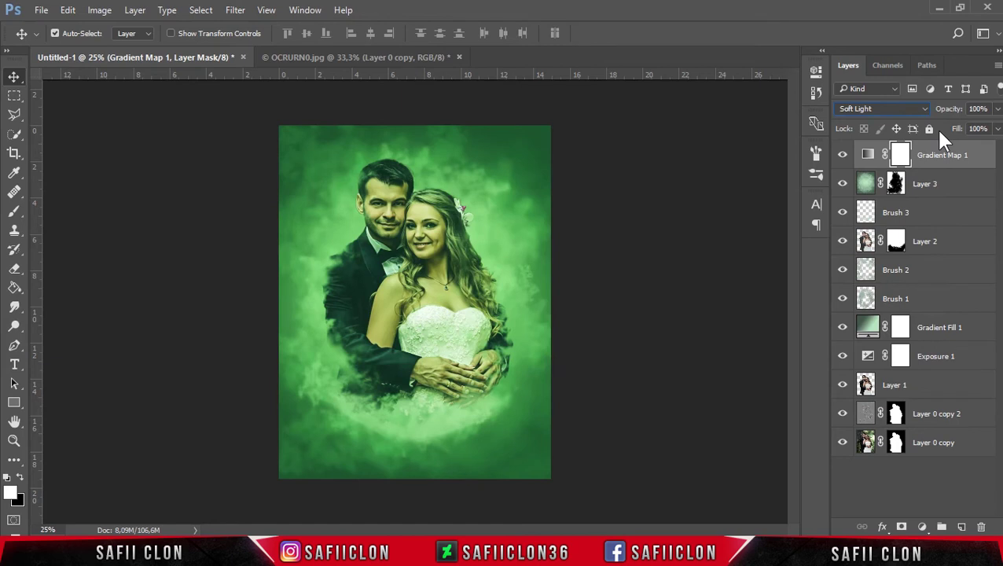
Lower the gradient map's opacity to about 60% and its fill to 57%.
click(997, 109)
drag(996, 128, 969, 128)
click(997, 111)
click(998, 129)
drag(994, 147, 964, 146)
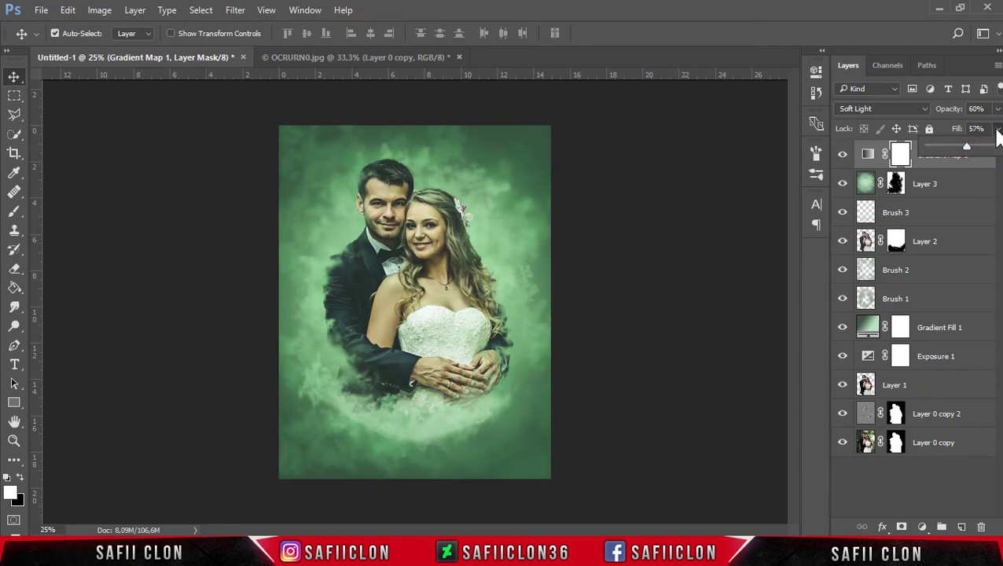
click(997, 132)
Compare the gradient map on and off, then settle its opacity at 37%.
click(843, 157)
click(843, 157)
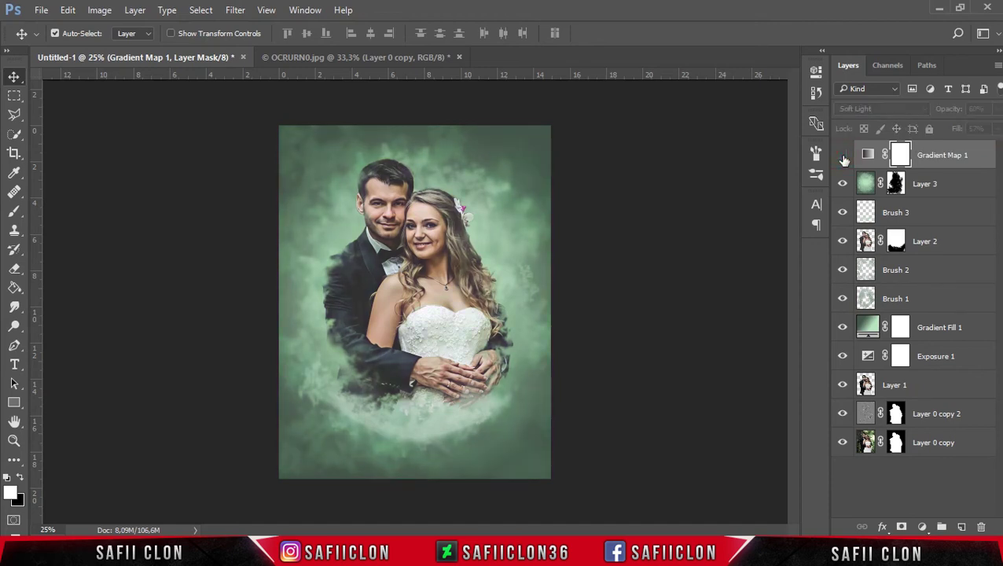
click(843, 157)
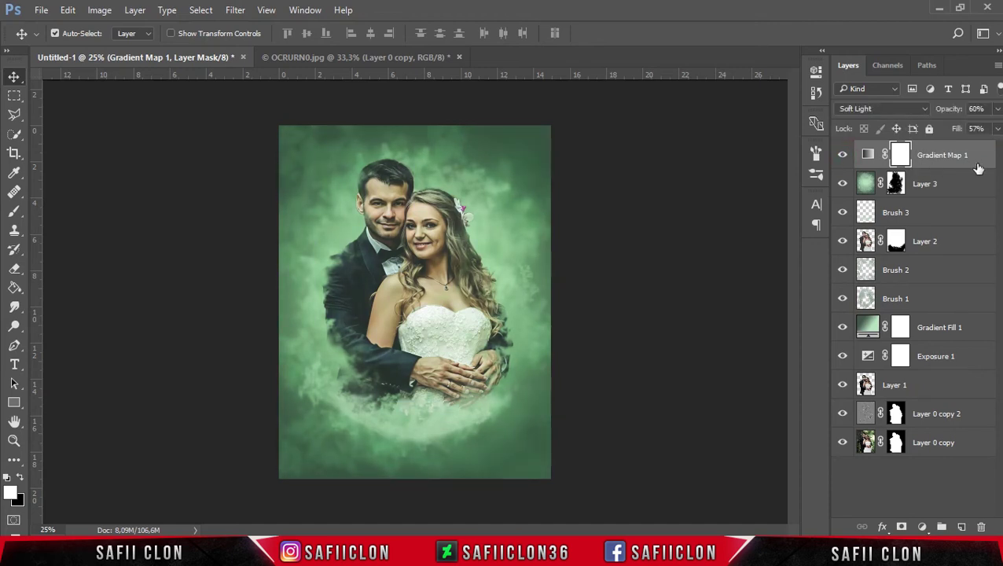
click(982, 166)
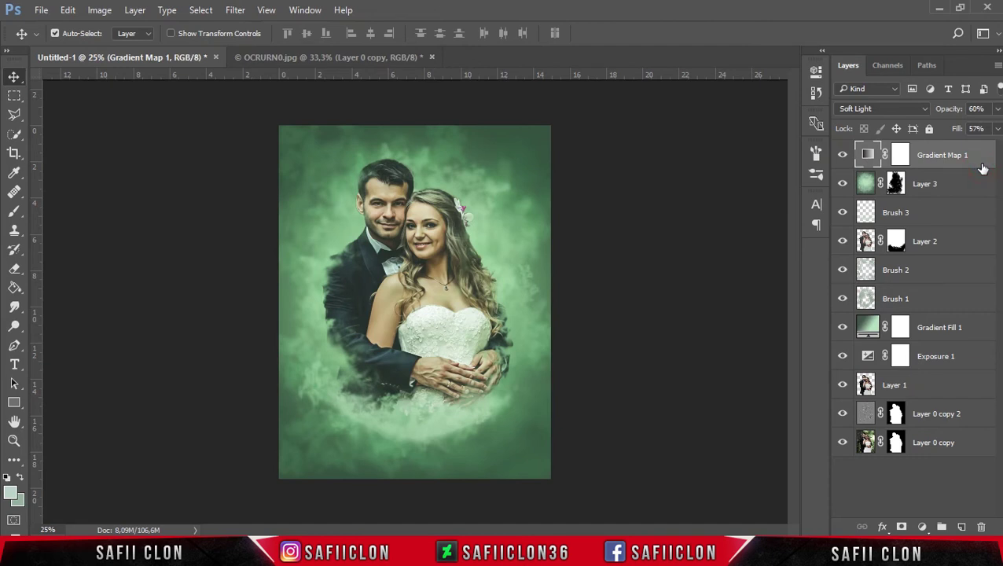
click(997, 110)
click(994, 112)
click(843, 156)
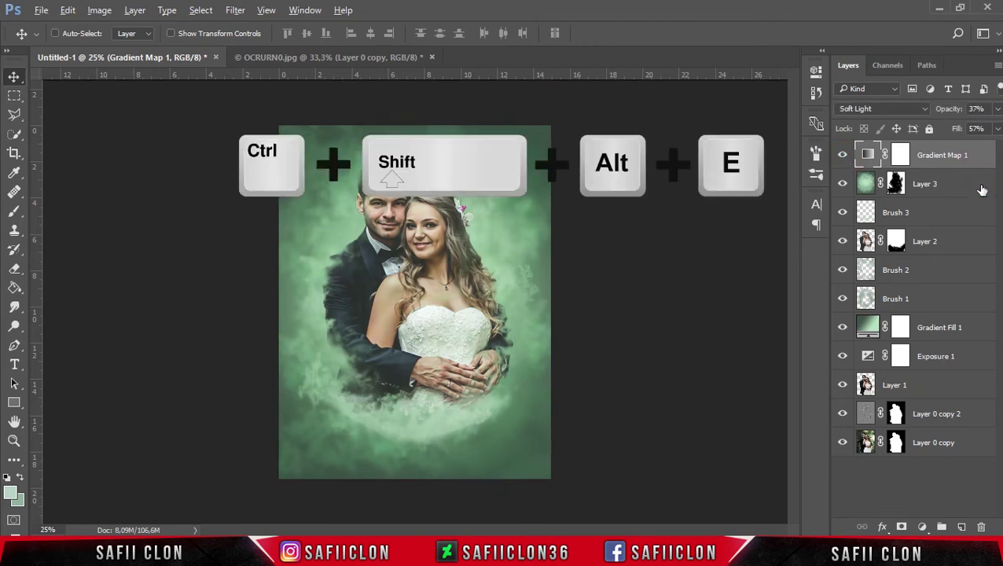
Stamp all visible layers into Layer 4 and run Nik Color Efex Pro 4 on it.
key(ctrl+shift+alt+e)
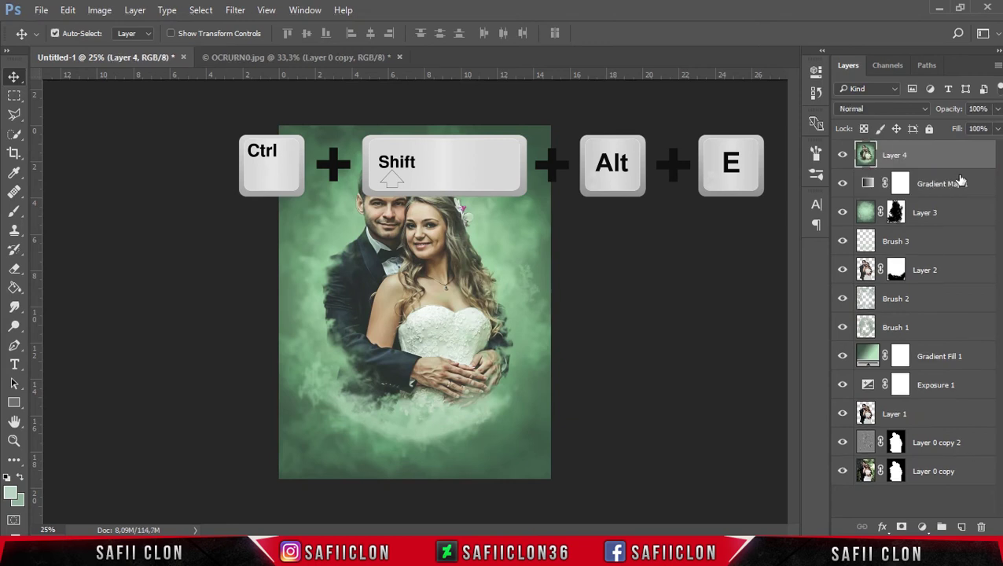
click(928, 162)
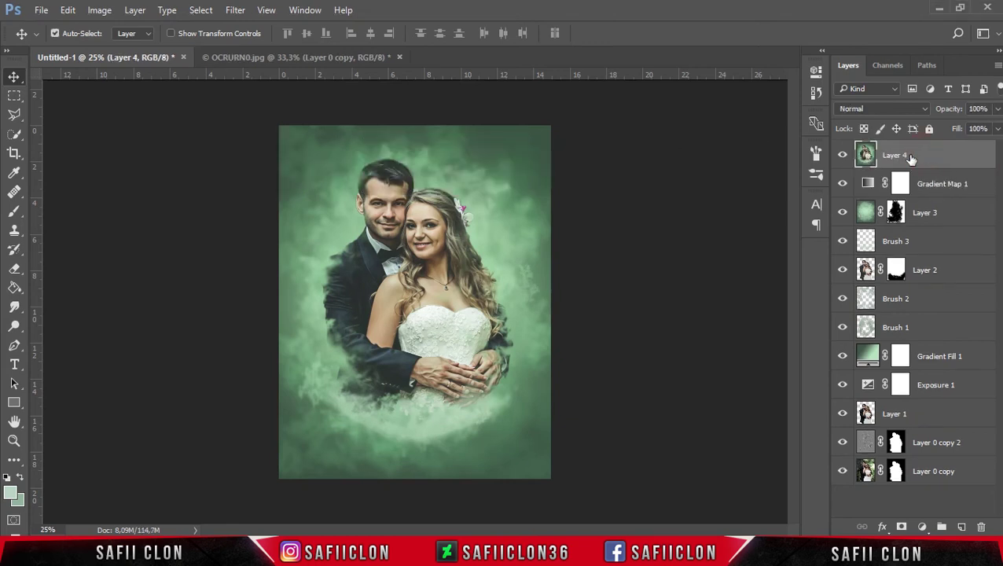
click(236, 10)
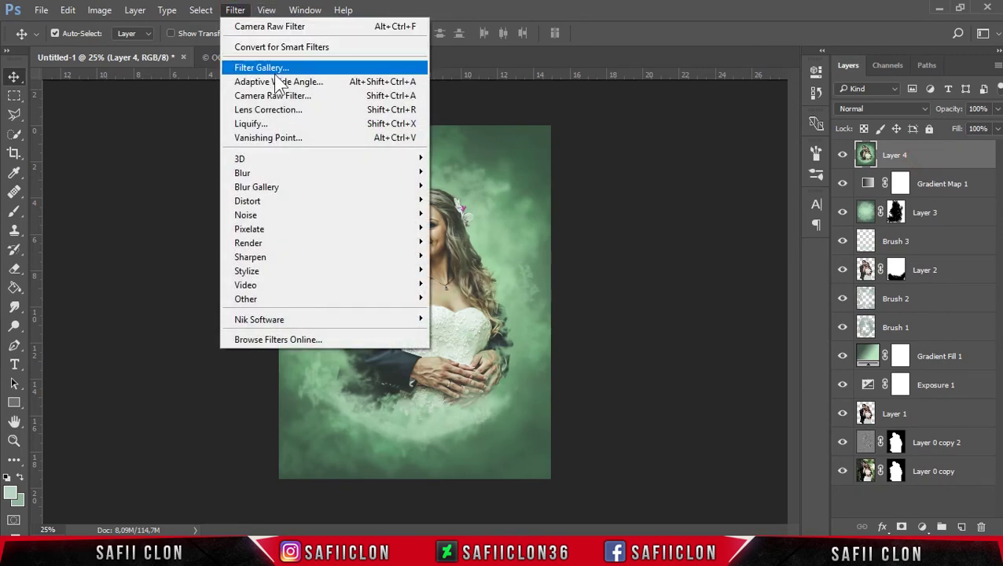
mouse_move(260, 320)
click(473, 320)
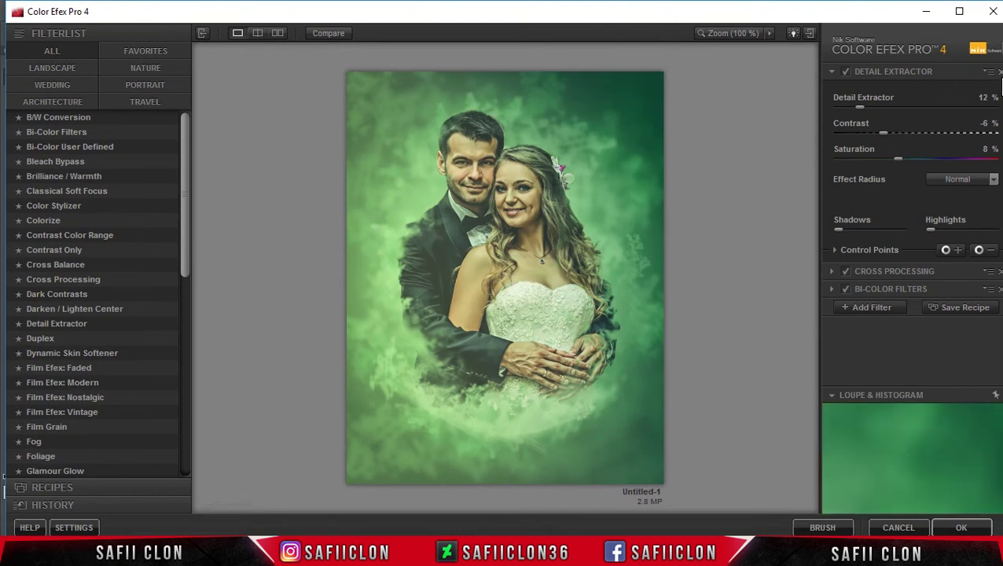
Remove Bi-Color Filters and Cross Processing, then reapply Detail Extractor with lower strength and -6% contrast.
click(999, 289)
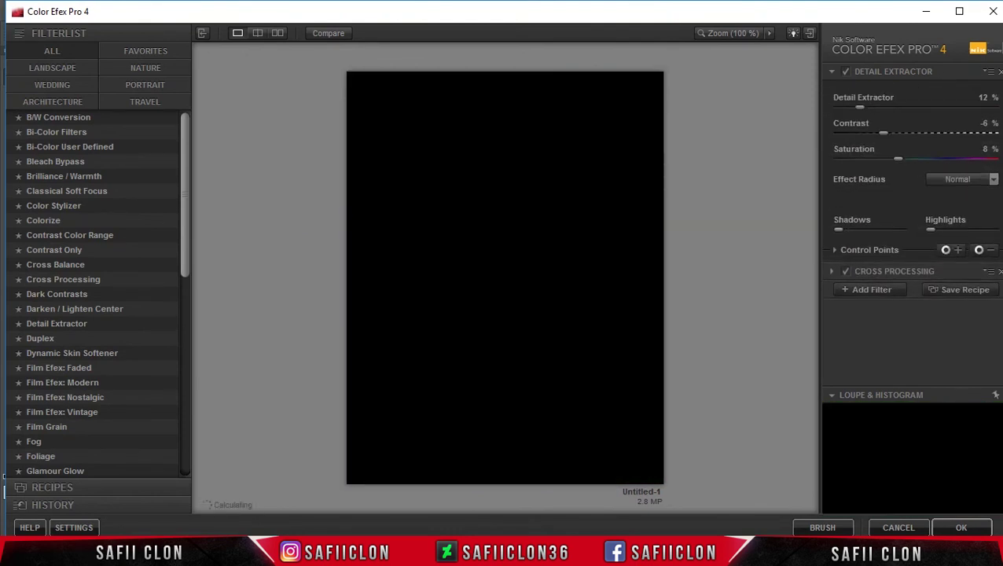
click(1000, 271)
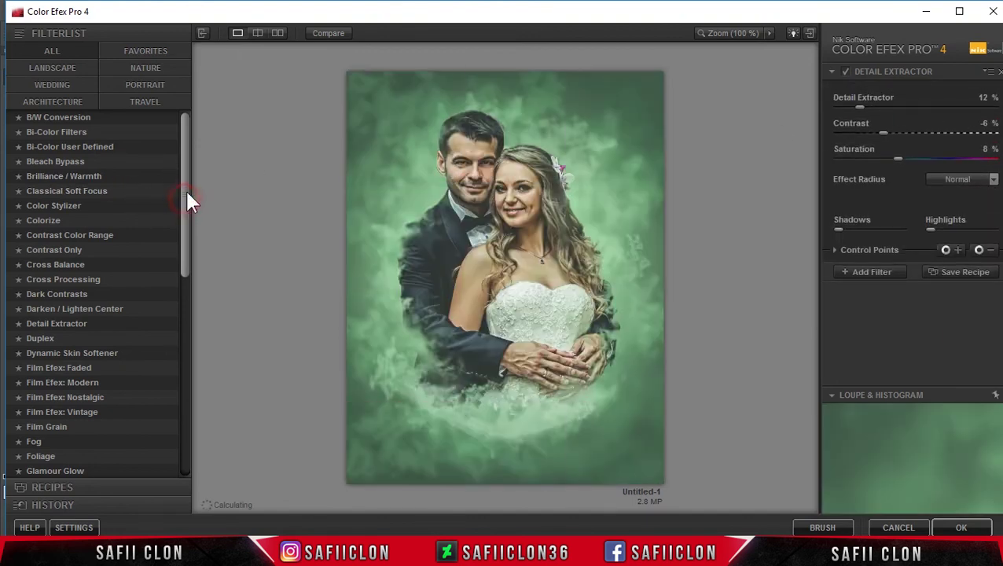
drag(188, 211, 186, 242)
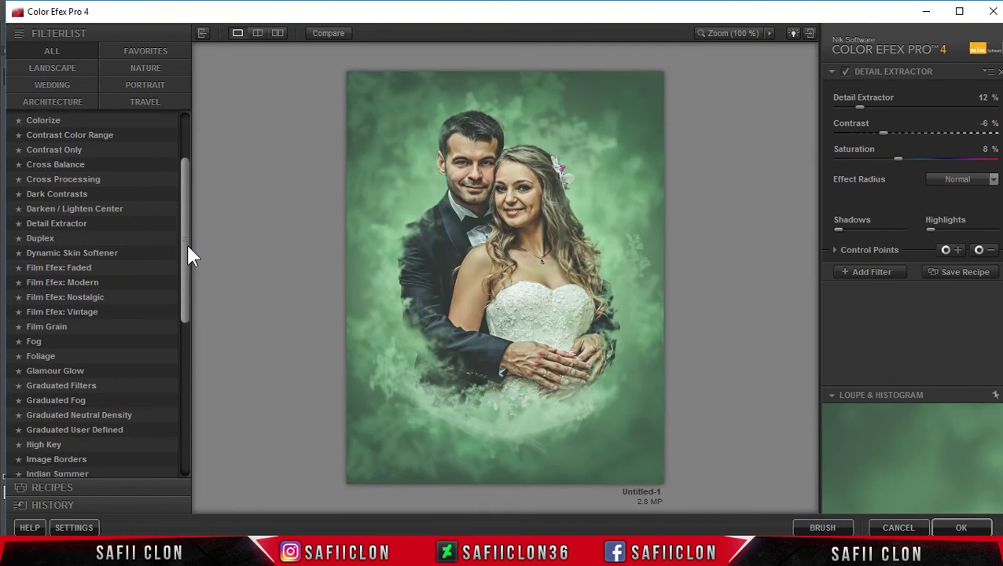
click(60, 218)
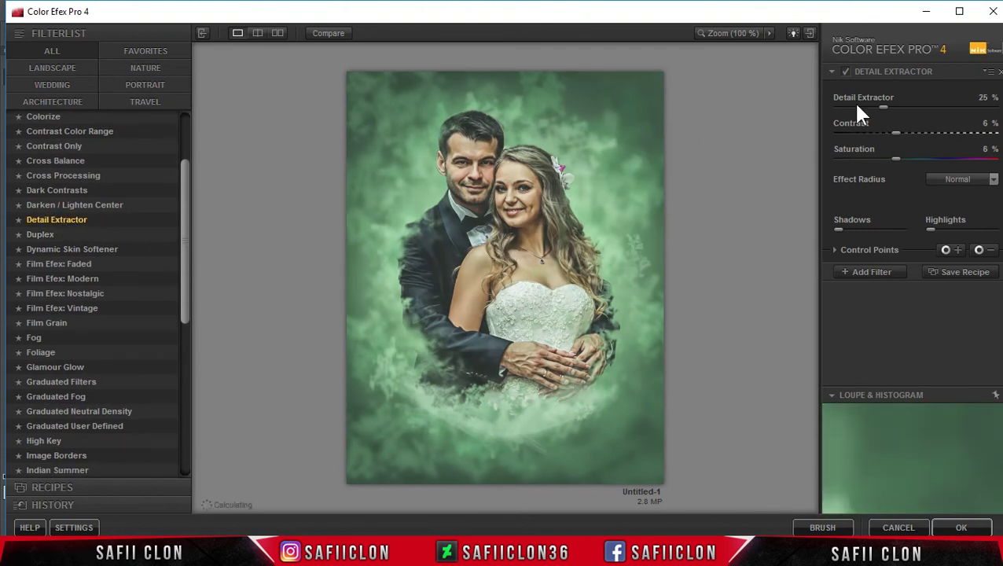
drag(883, 107, 868, 107)
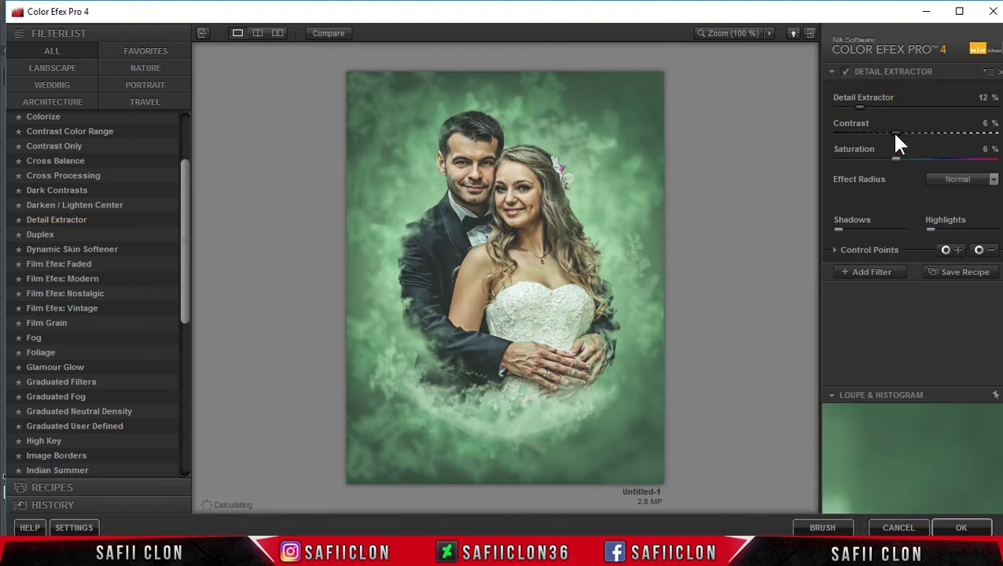
click(896, 132)
drag(880, 138, 883, 138)
Add Cross Processing with method T01 at 29% strength, plus an empty third filter slot.
click(866, 271)
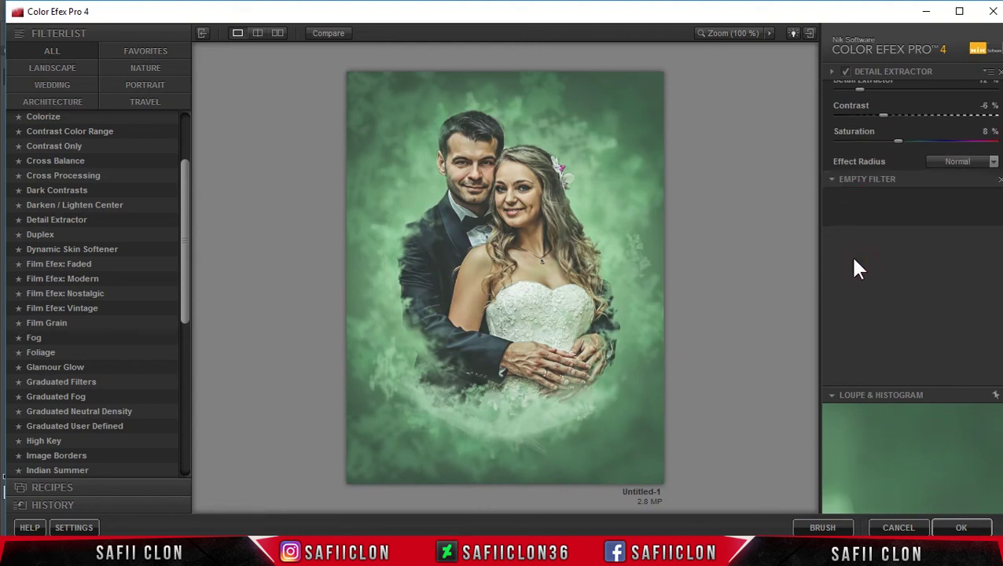
click(96, 177)
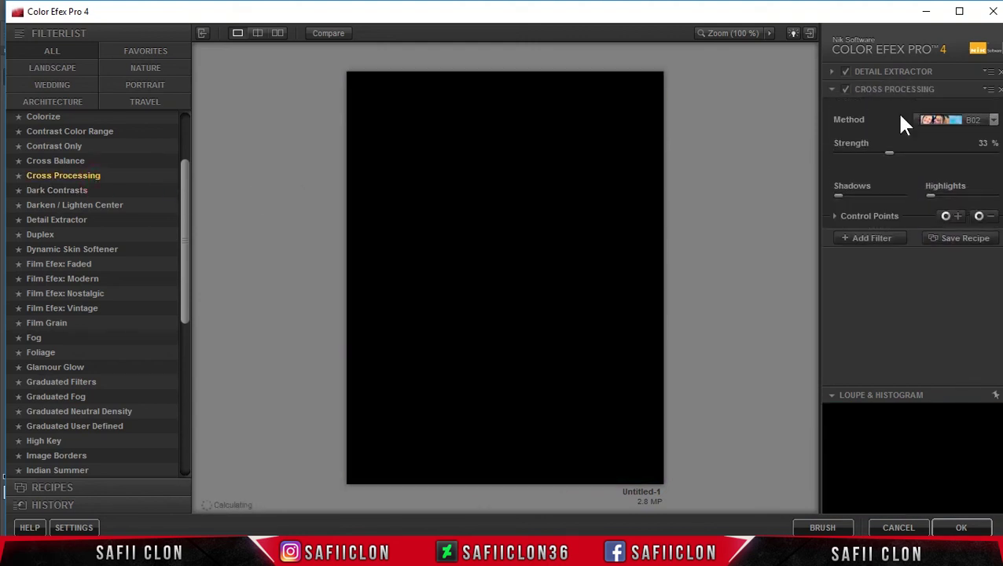
click(994, 120)
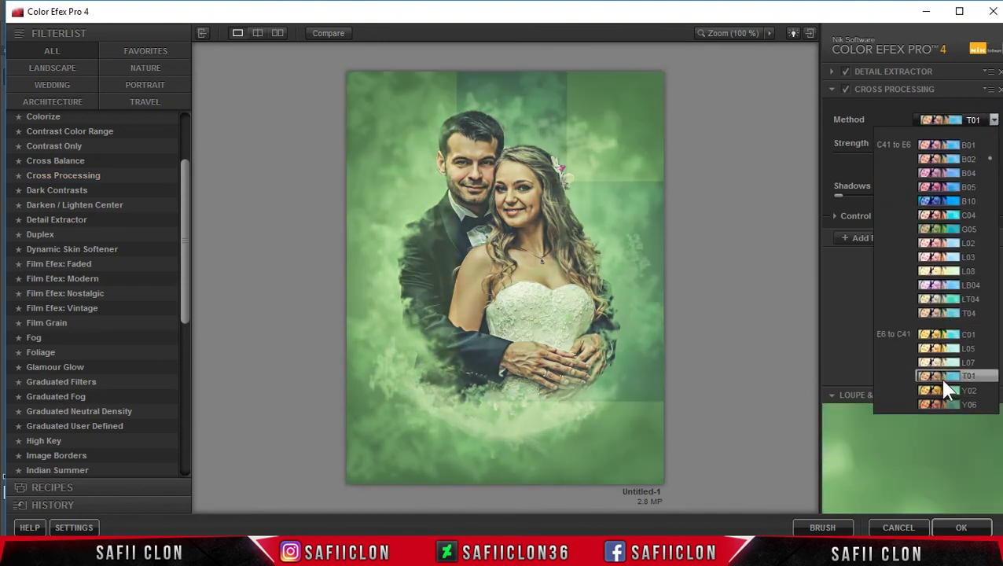
click(935, 376)
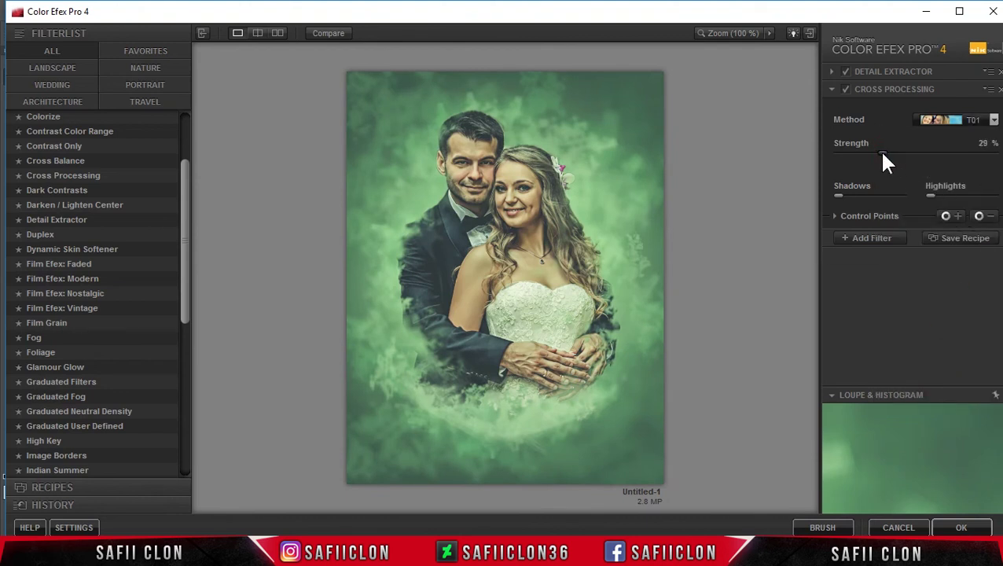
click(870, 238)
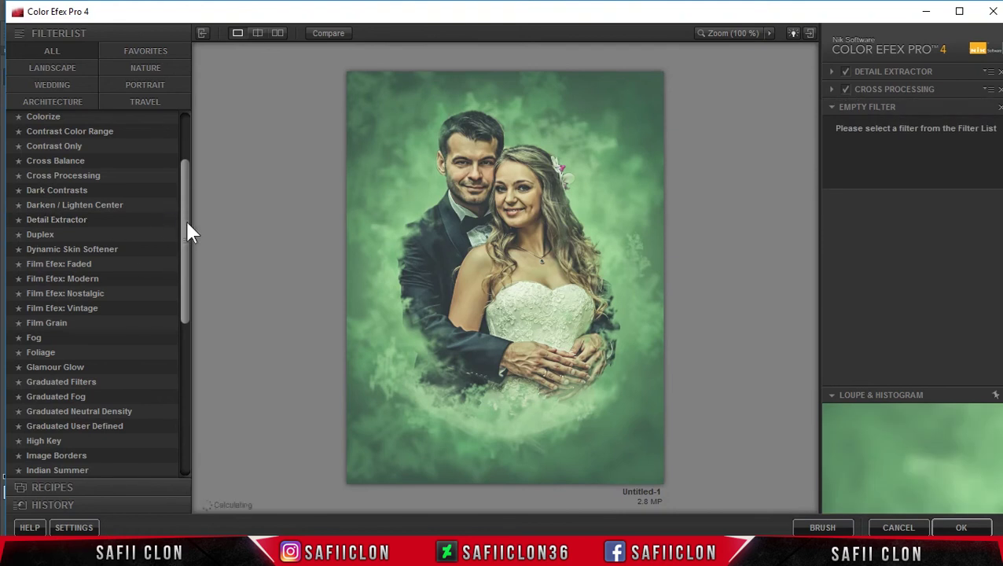
drag(187, 223, 183, 154)
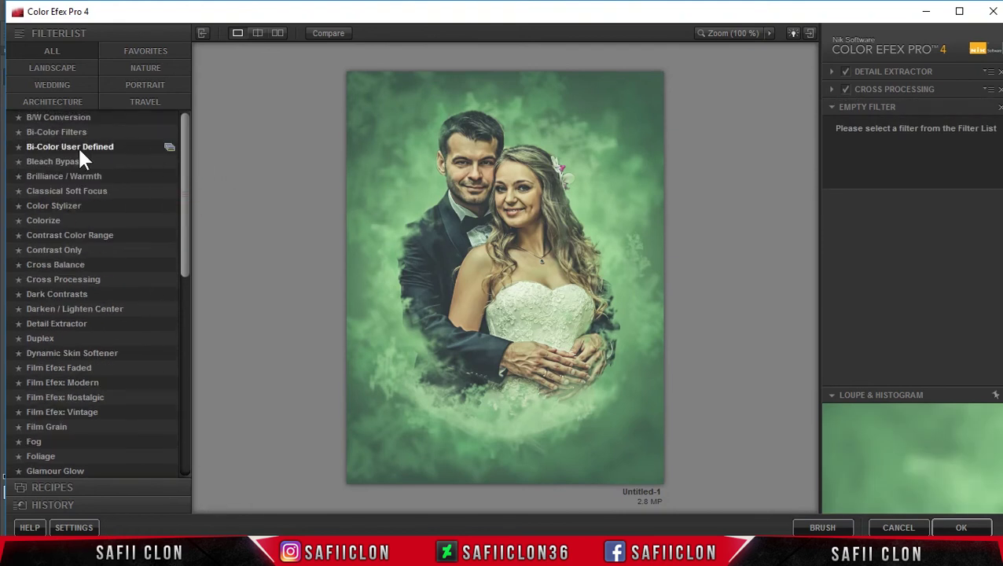
Set the third filter to Bi-Color Filters using the teal-green Moss 3 colour set.
click(74, 151)
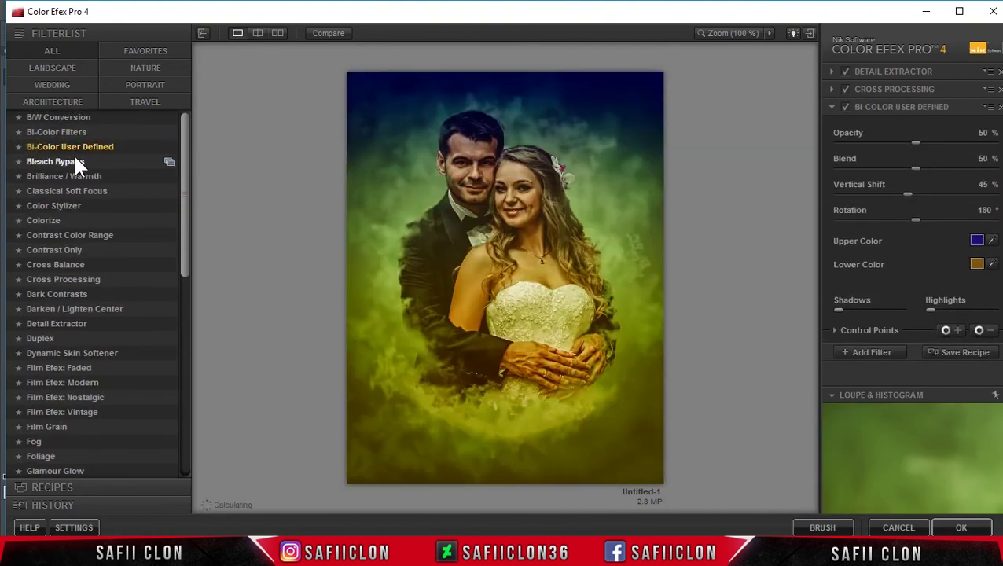
click(74, 131)
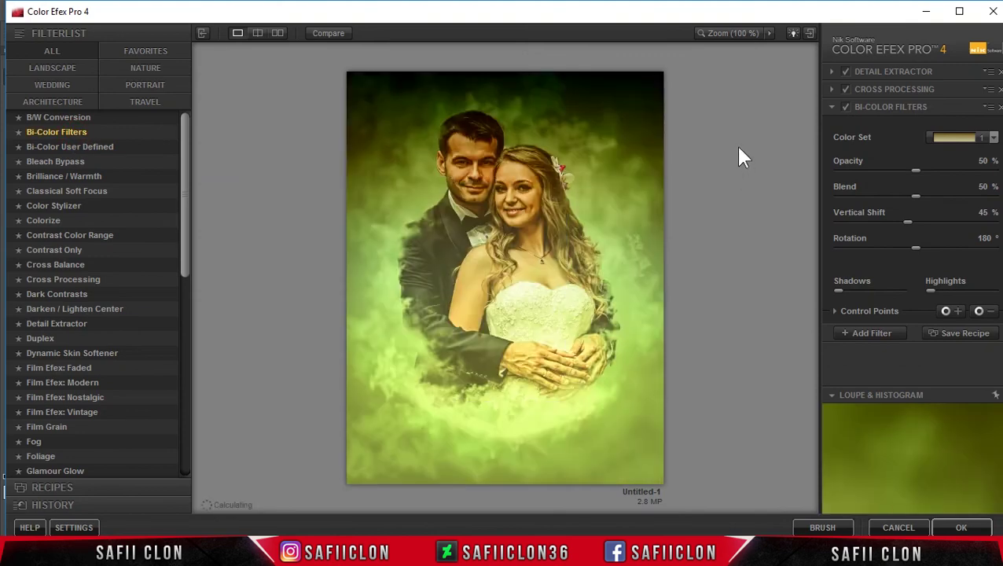
click(993, 138)
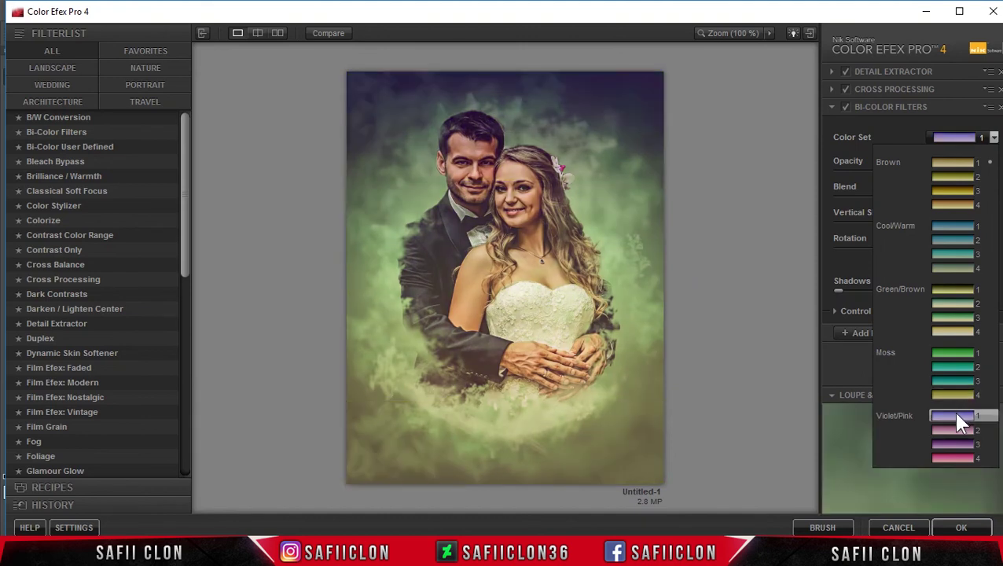
click(958, 382)
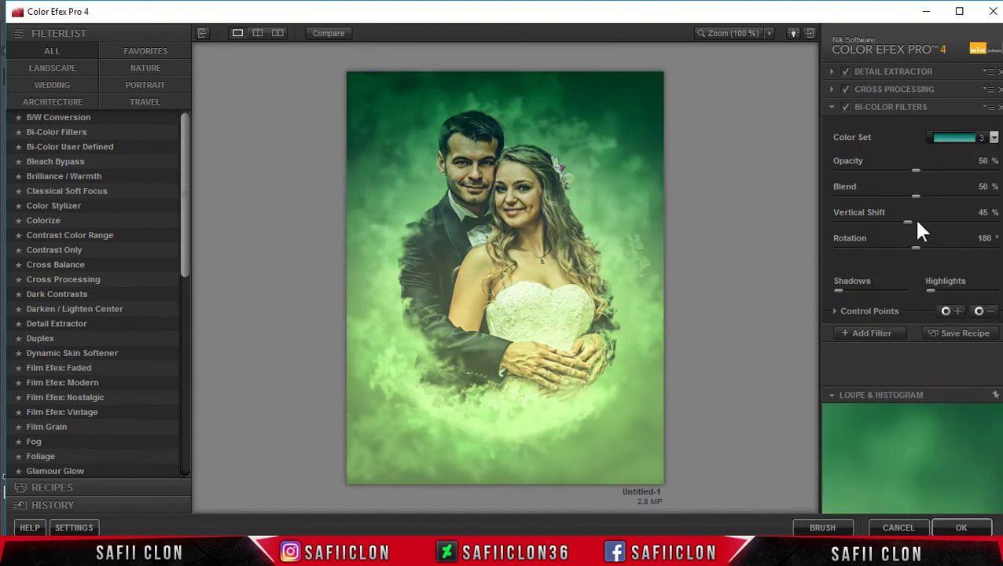
Set Bi-Color opacity 32%, rotation 252° and highlights 38%, then apply the stack to Layer 4.
drag(914, 170, 889, 170)
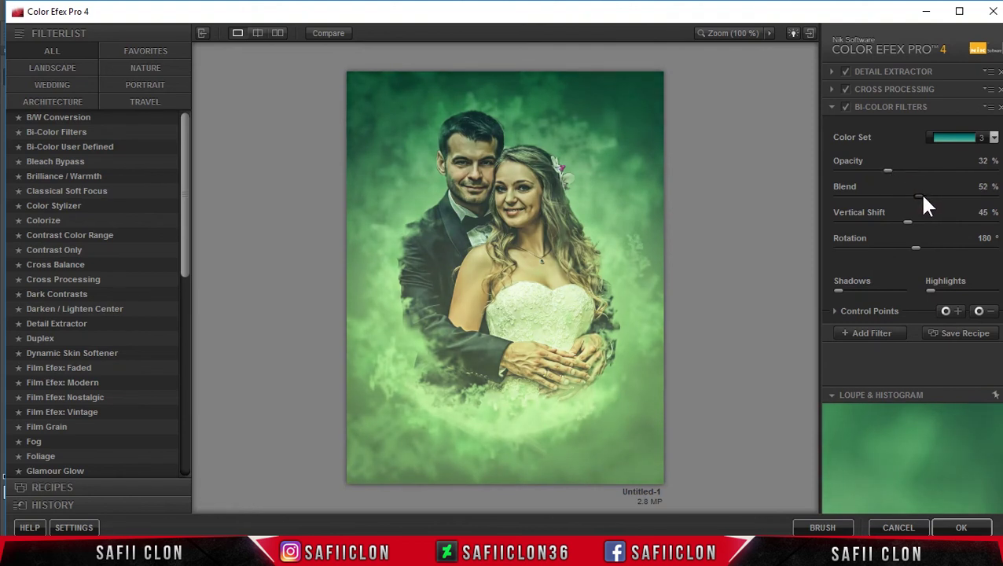
drag(909, 223, 912, 225)
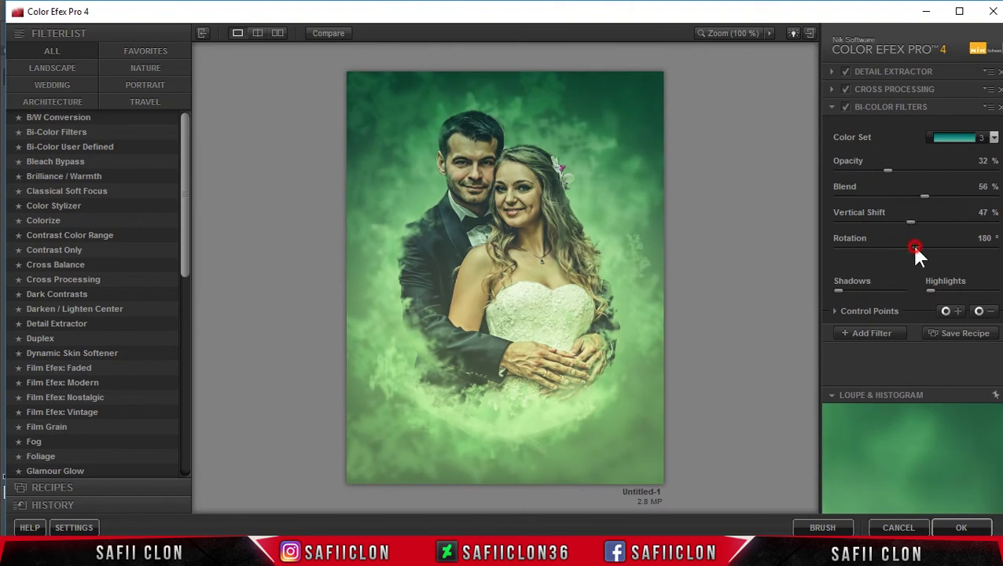
drag(916, 248, 946, 250)
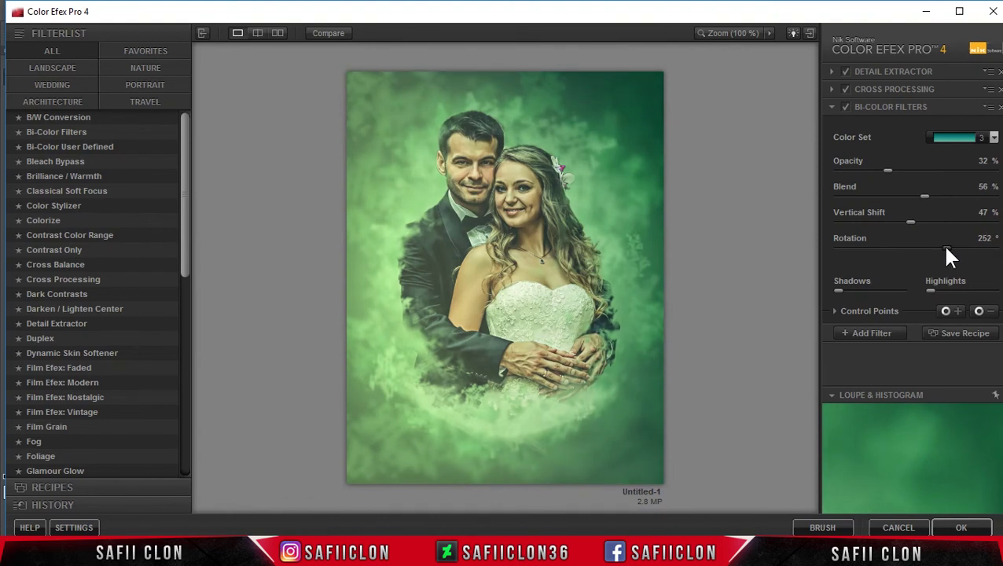
click(845, 107)
drag(931, 291, 953, 289)
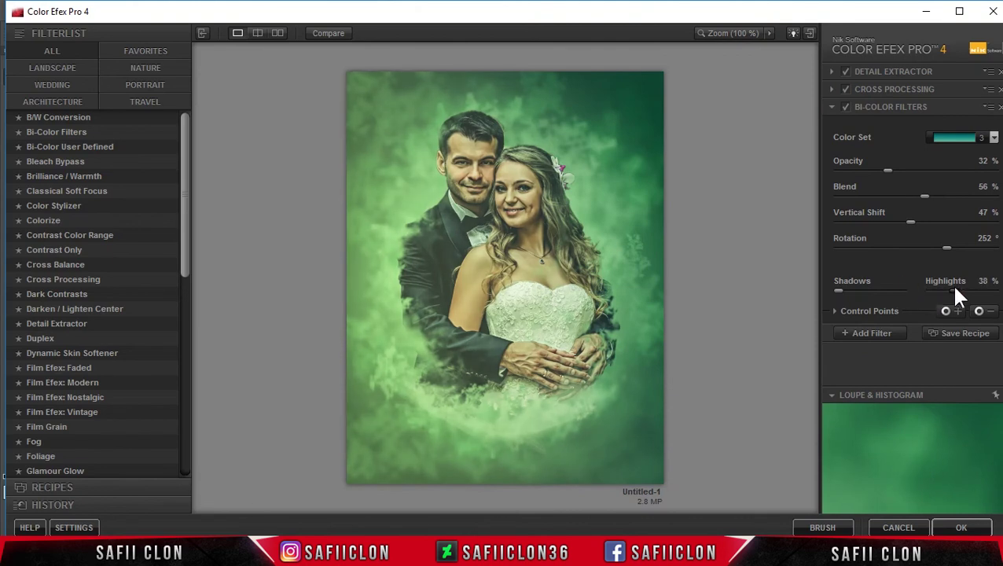
click(845, 107)
click(962, 528)
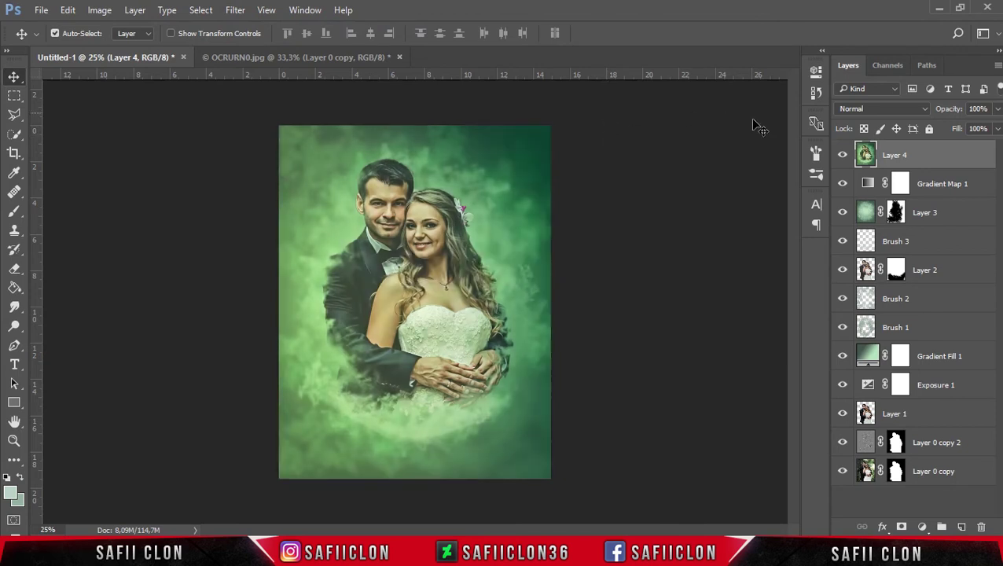
Toggle Layer 4's visibility to compare the Color Efex effect, keeping it shown and selected.
click(842, 158)
click(842, 159)
click(842, 159)
click(667, 268)
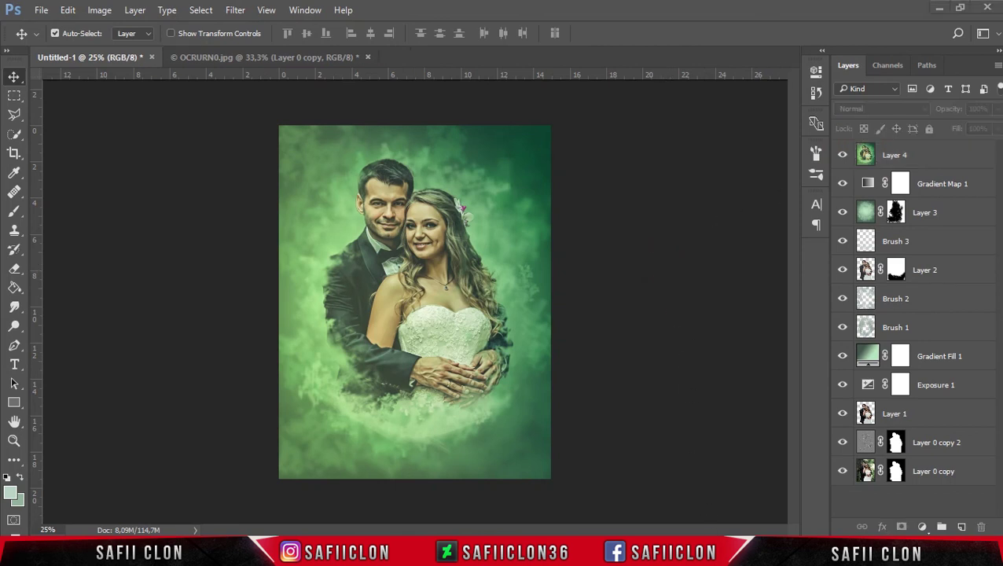
key(ctrl+z)
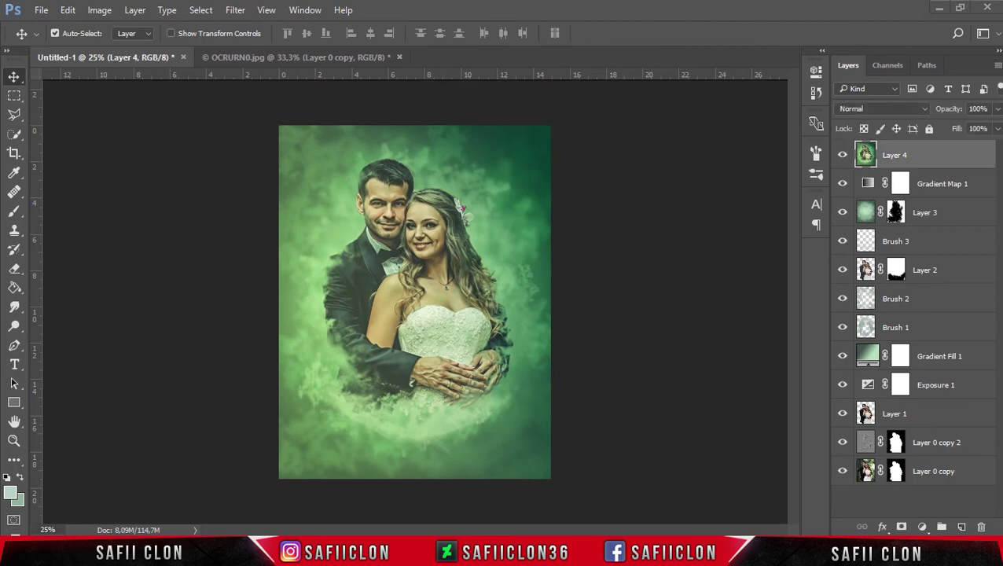
Duplicate Layer 4 as Layer 4 copy.
click(935, 157)
right_click(935, 157)
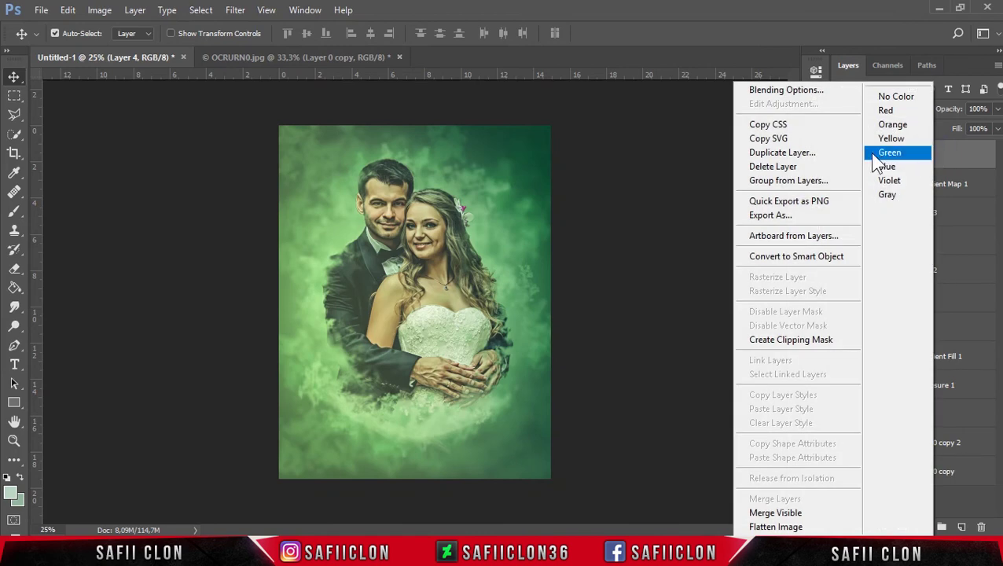
click(818, 155)
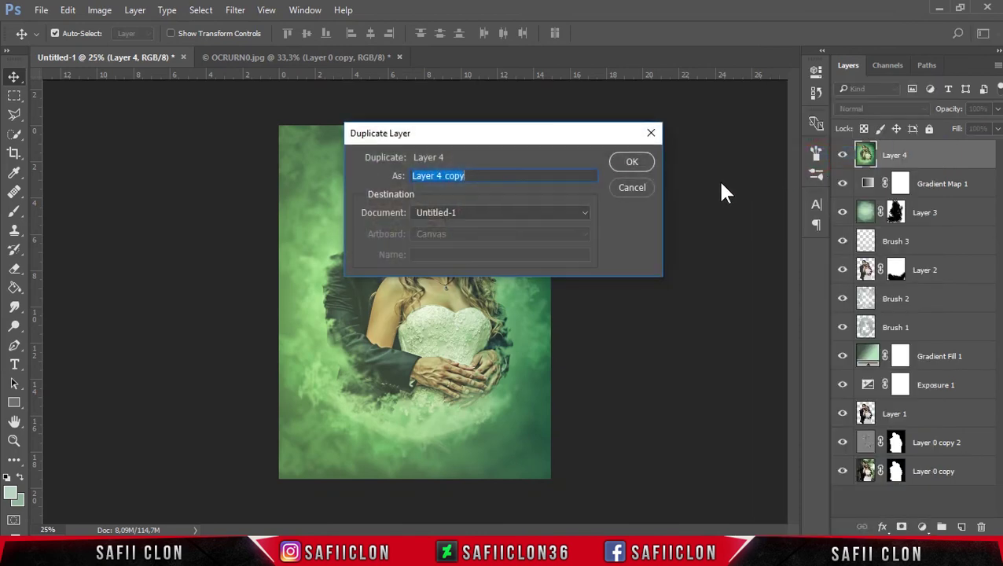
click(635, 162)
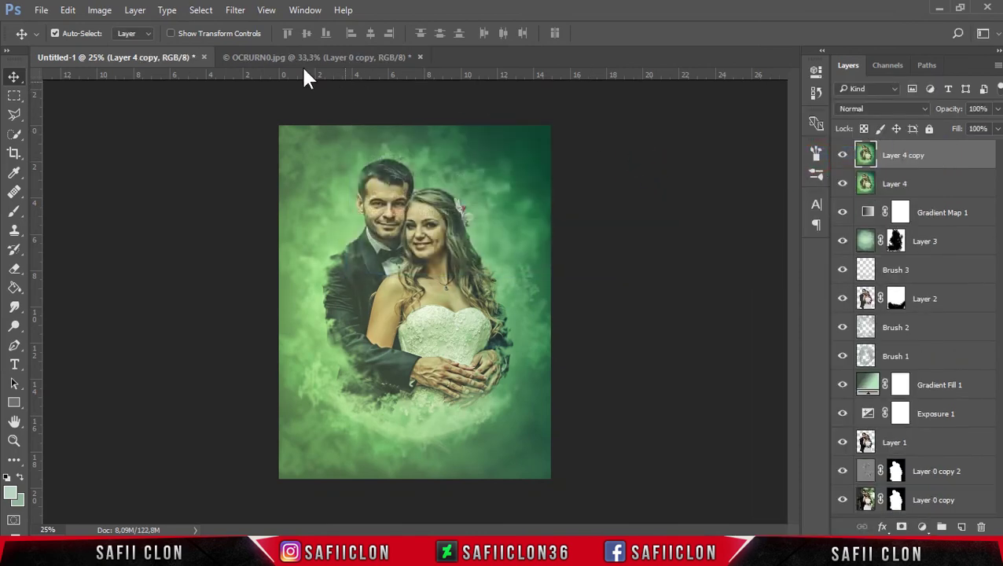
click(235, 10)
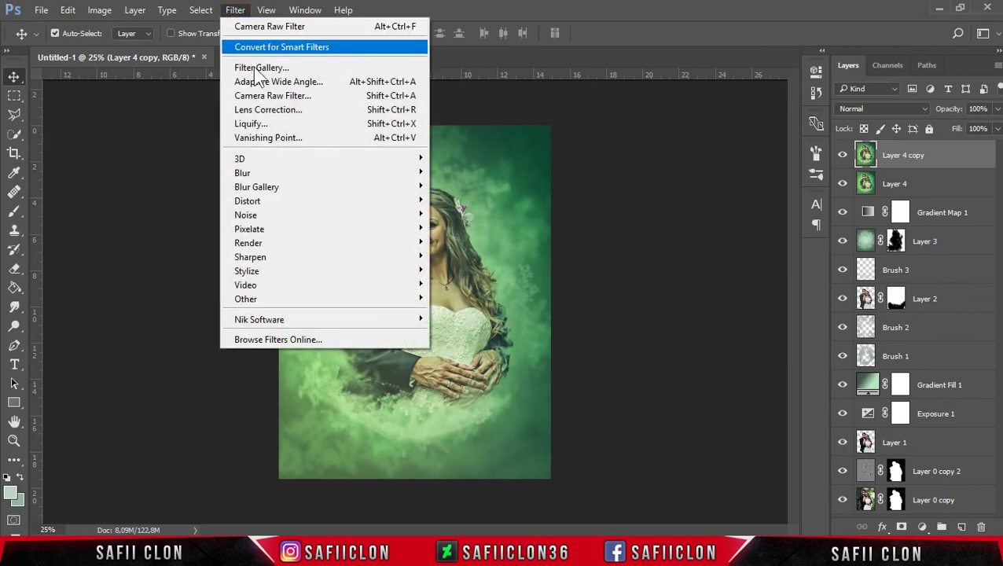
Open Camera Raw on Layer 4 copy with Tint +12, Shadows +3, Whites +20, Blacks +8, Clarity +9.
click(279, 98)
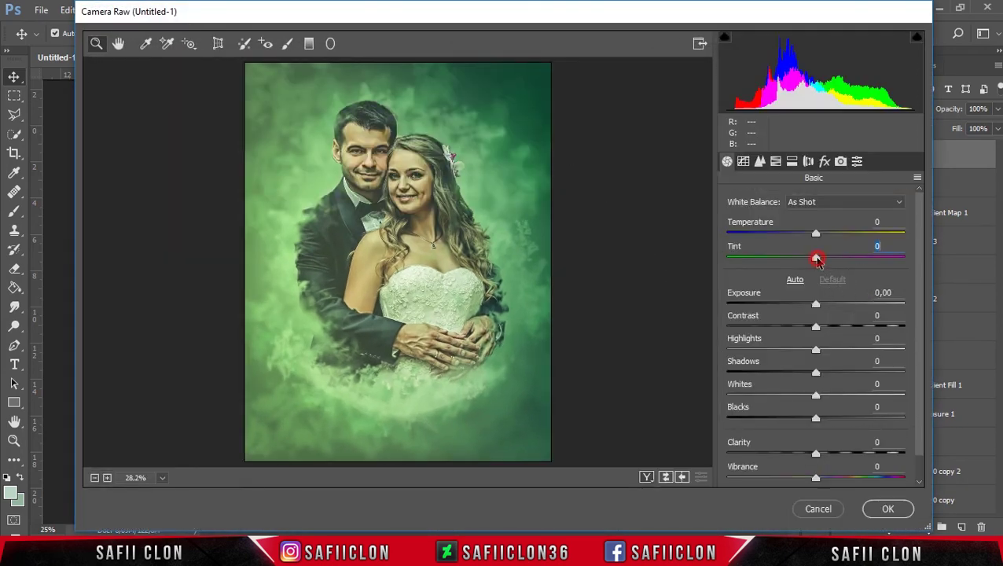
drag(817, 260, 828, 260)
scroll(918, 325, down, 1)
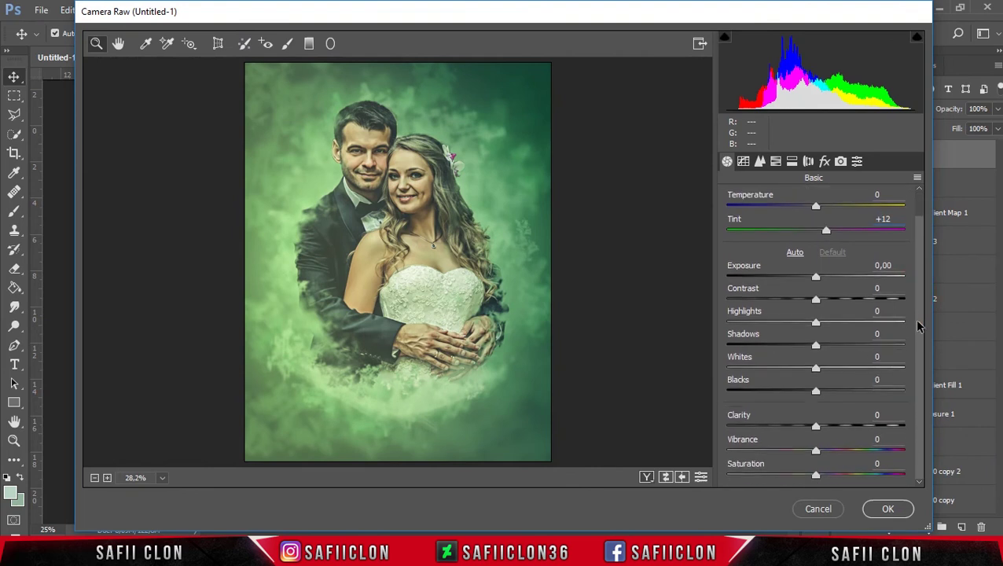
drag(817, 429, 824, 428)
mouse_move(816, 395)
mouse_down()
mouse_move(835, 390)
mouse_move(793, 392)
mouse_move(853, 377)
mouse_move(837, 385)
mouse_move(819, 344)
mouse_up()
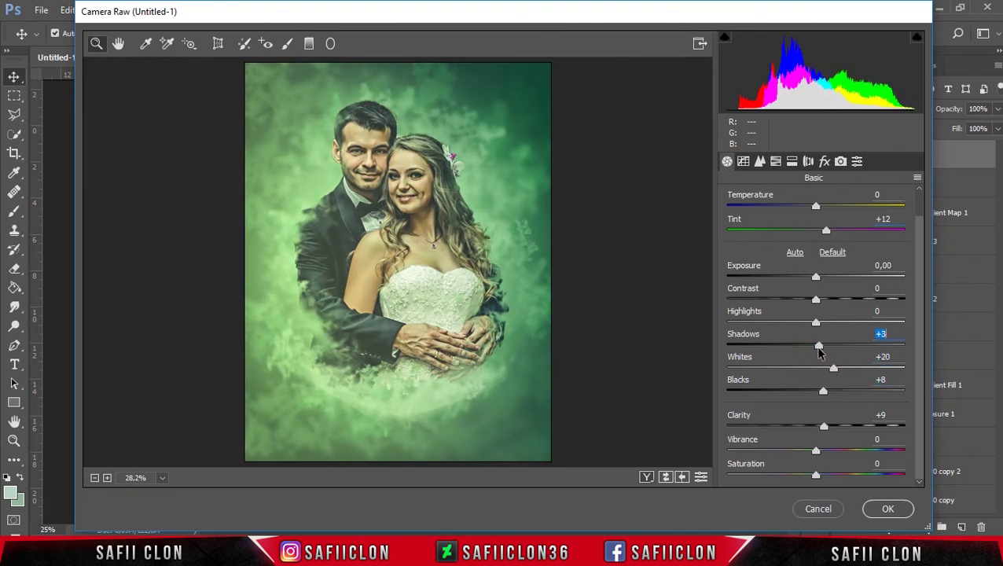
click(776, 162)
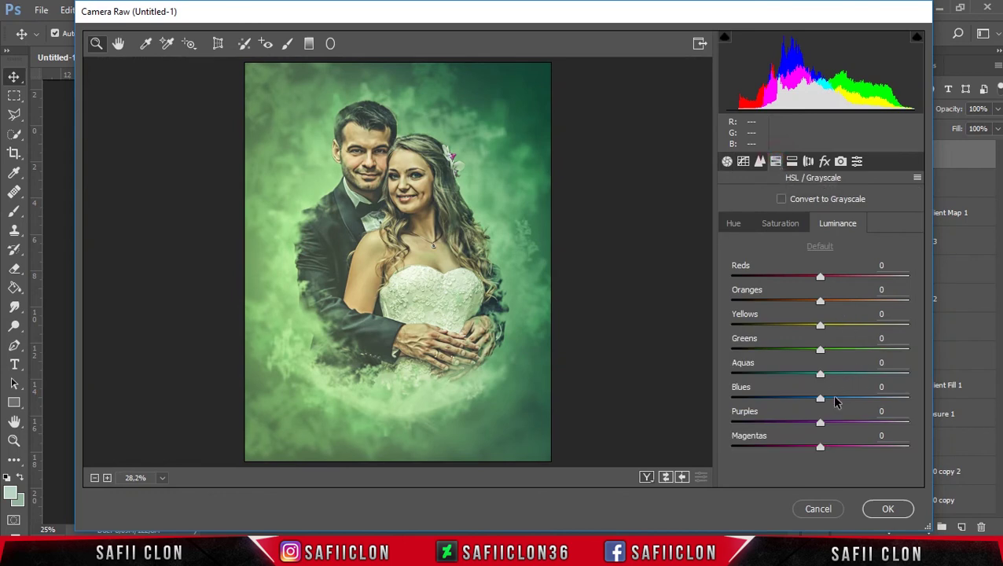
Adjust HSL hue, saturation and luminance, setting luminance Oranges +16, Yellows +18, Greens +6.
mouse_move(820, 349)
mouse_down()
mouse_move(842, 349)
mouse_move(794, 351)
mouse_move(856, 351)
mouse_move(792, 351)
mouse_move(840, 351)
mouse_move(823, 375)
mouse_move(840, 374)
mouse_move(831, 374)
mouse_move(842, 350)
mouse_move(845, 374)
mouse_move(844, 350)
mouse_up()
click(795, 223)
click(732, 224)
mouse_move(821, 302)
mouse_down()
mouse_move(810, 302)
mouse_move(833, 303)
mouse_move(781, 302)
mouse_move(810, 326)
mouse_move(799, 326)
mouse_move(840, 302)
mouse_move(823, 326)
mouse_move(836, 330)
mouse_up()
click(800, 302)
click(780, 223)
click(836, 223)
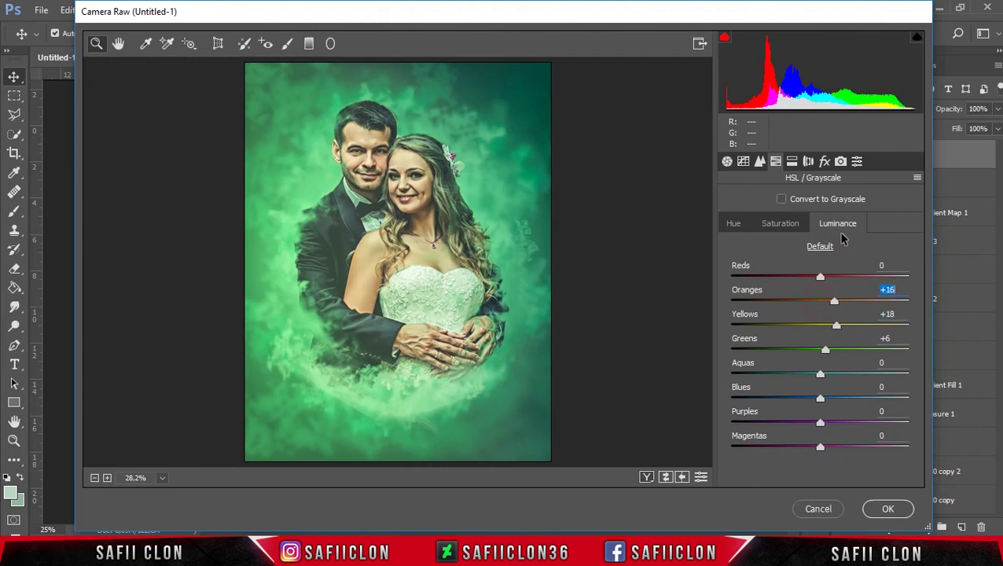
Cycle the Before/After views, apply Camera Raw, and toggle Layer 4 copy to compare.
click(647, 477)
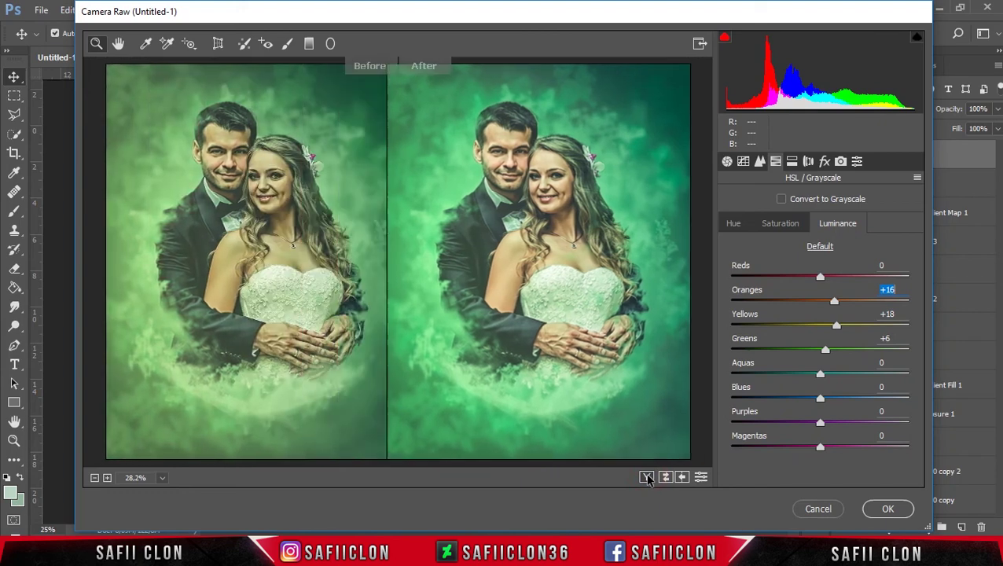
click(647, 477)
click(647, 478)
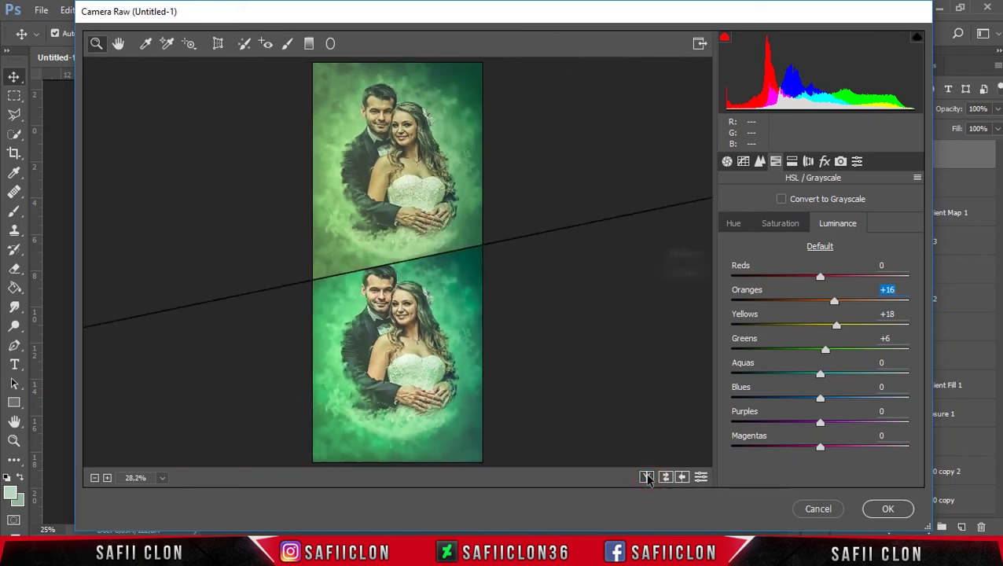
click(647, 477)
click(647, 478)
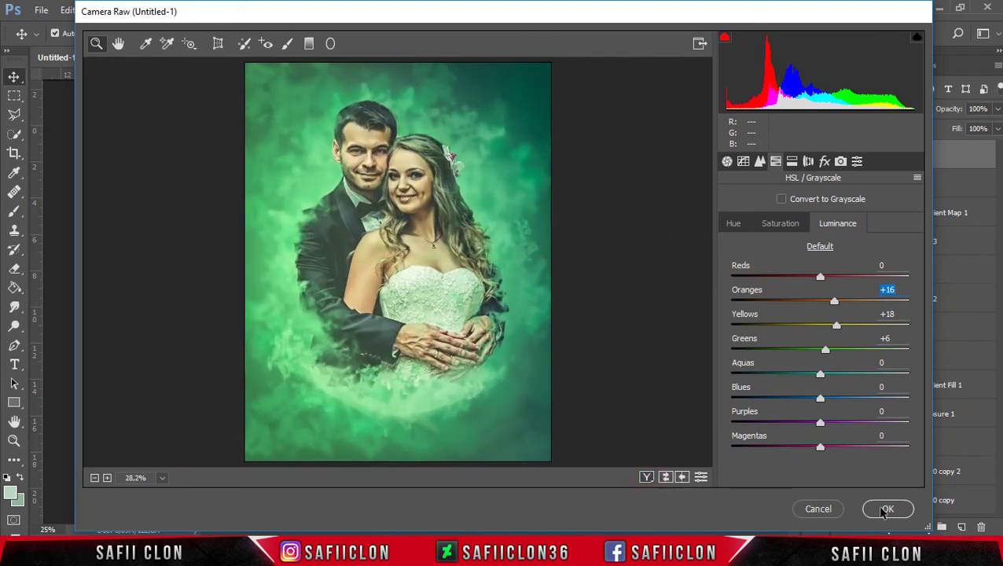
click(888, 509)
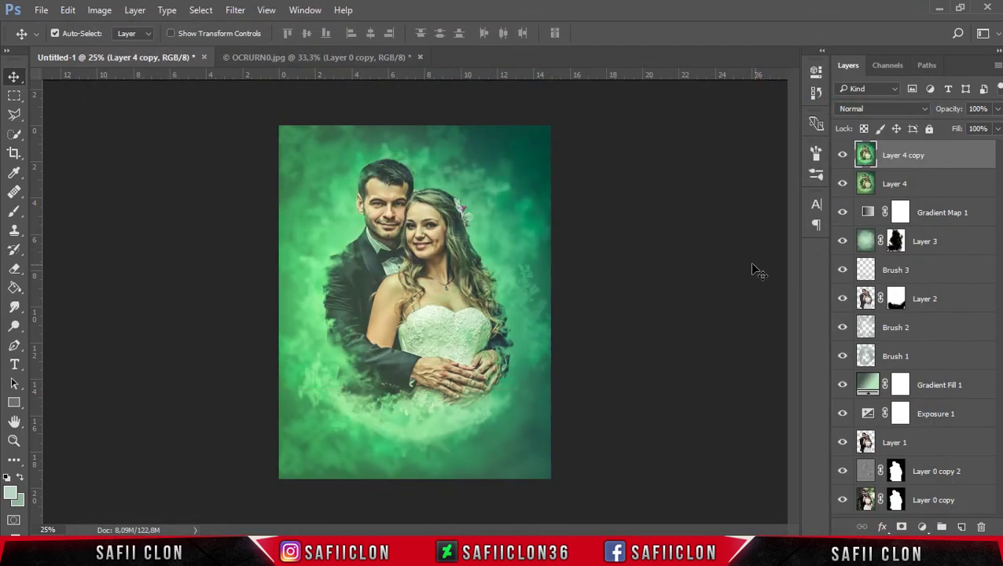
click(842, 162)
click(842, 163)
click(842, 155)
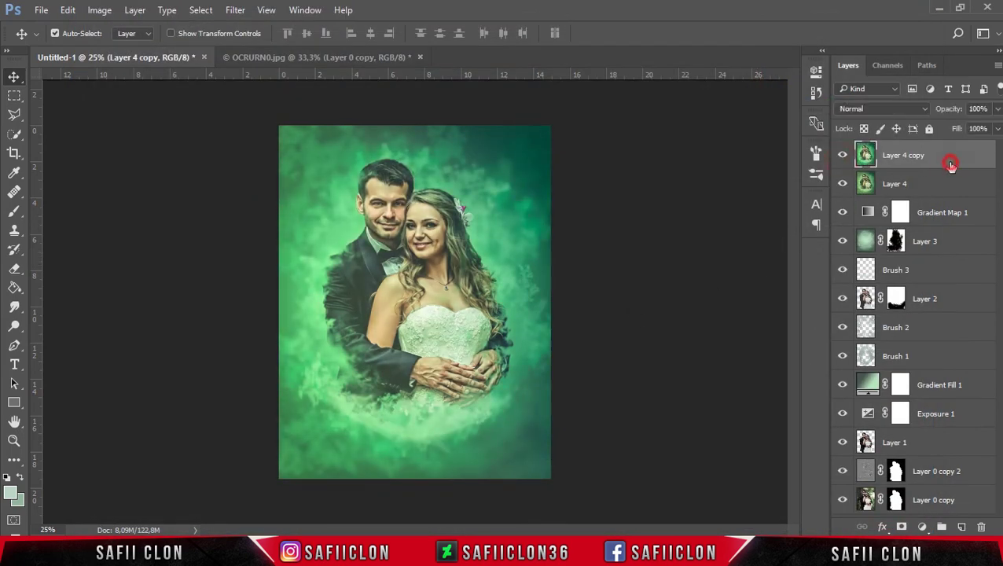